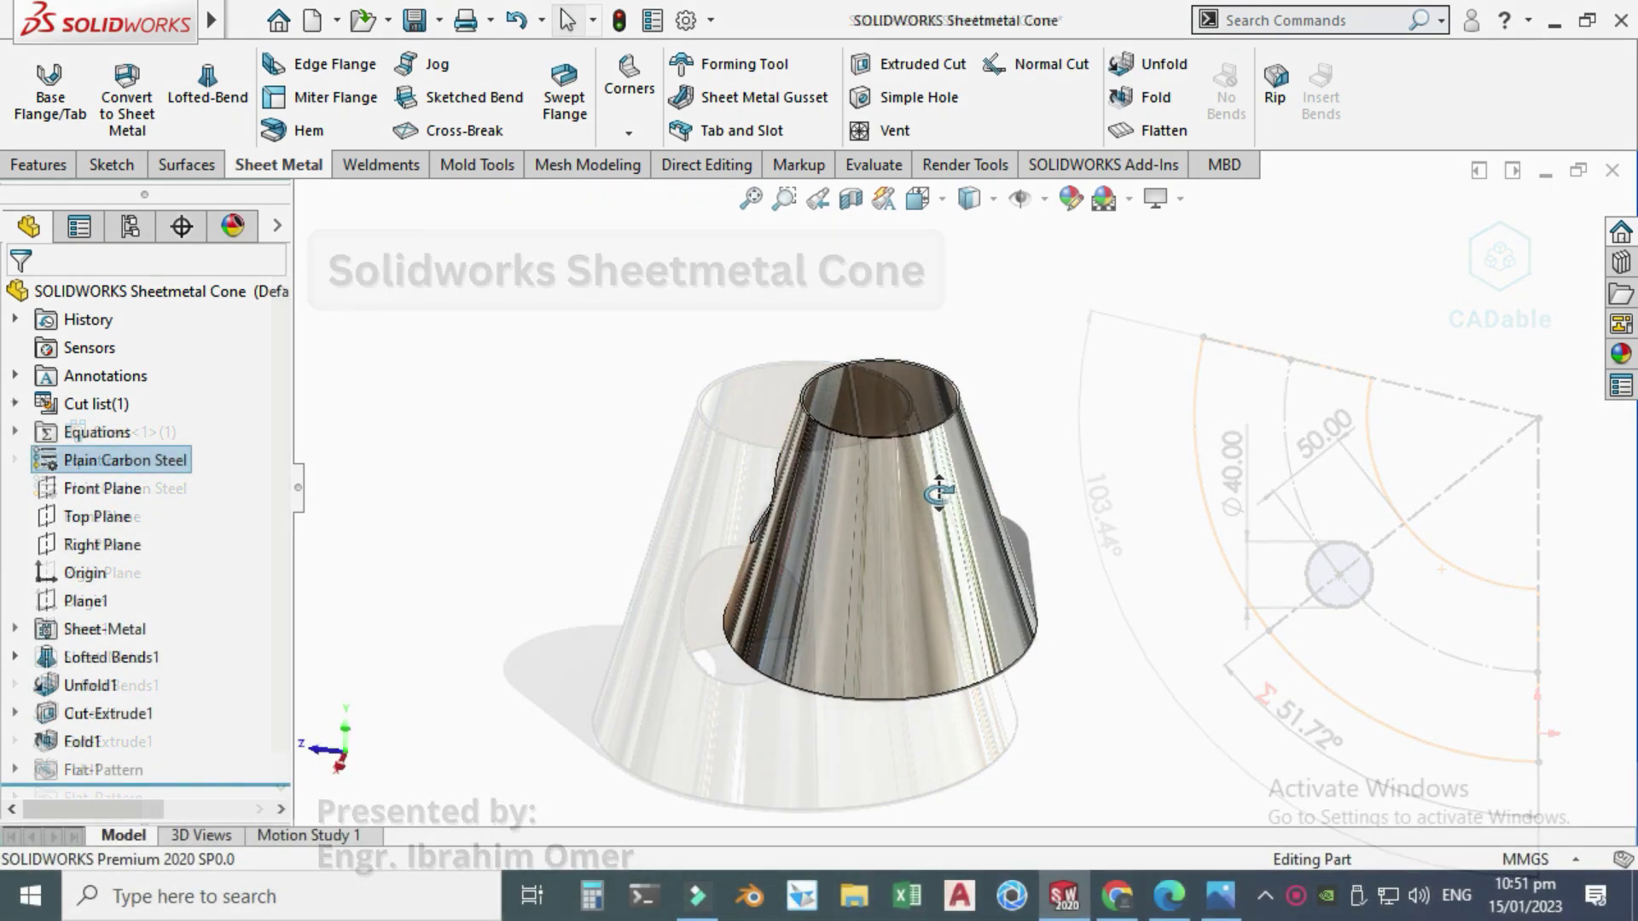
Switch from SOLIDWORKS to the YouTube tutorial asking about holes in a sheet-metal cone.
left_click(1117, 896)
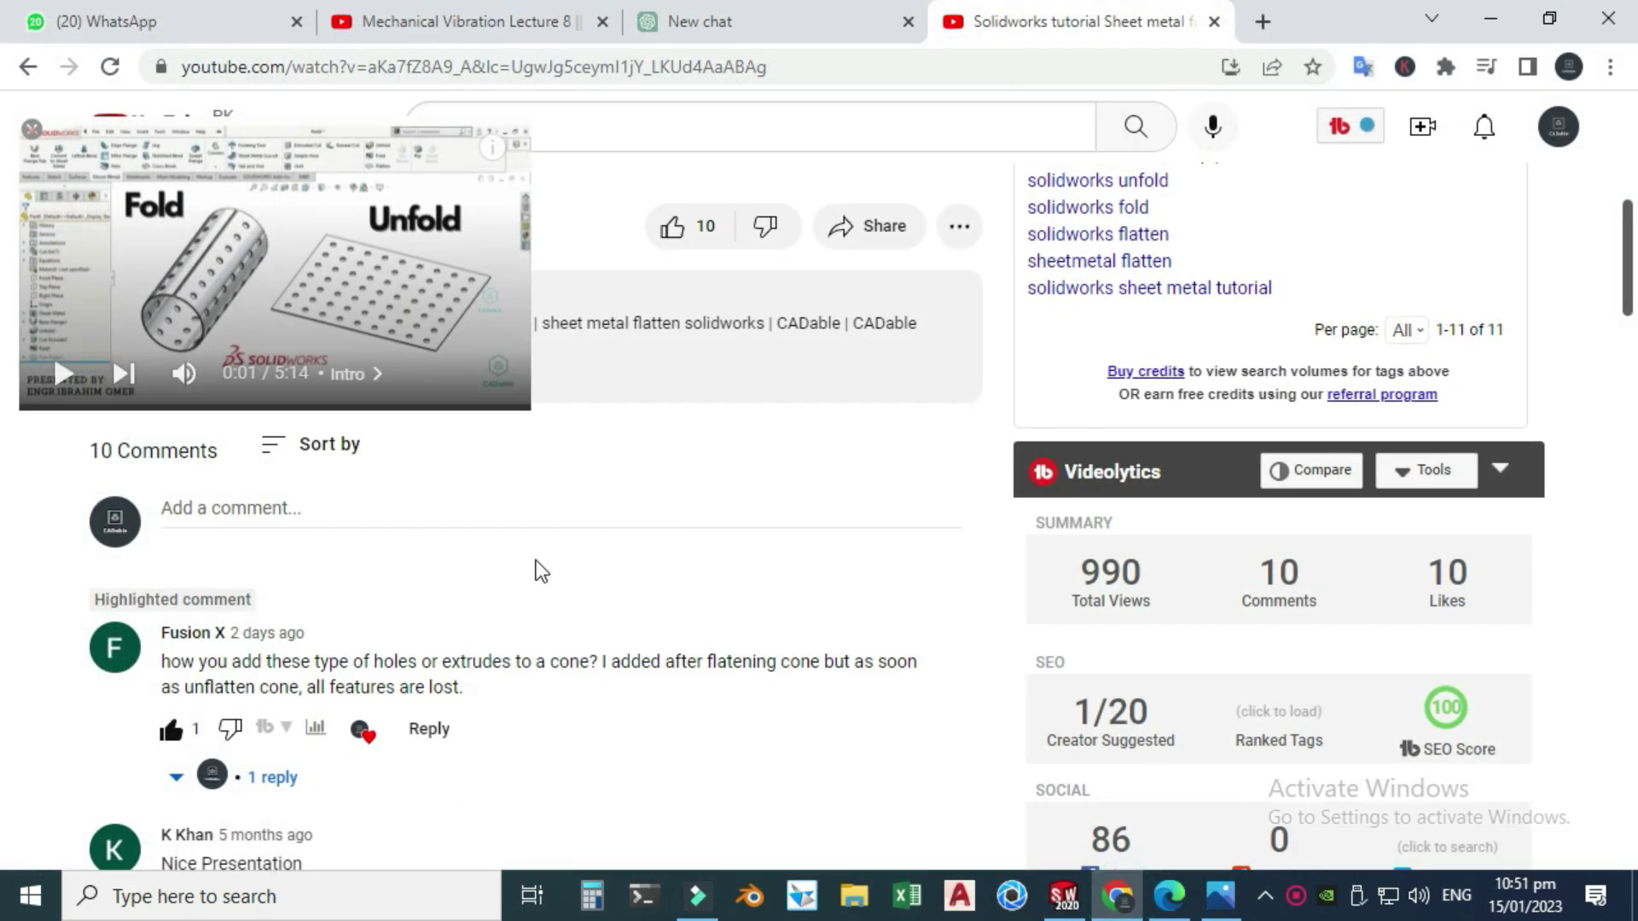
Read through the video comments, then minimize Chrome and orbit the holed cone.
scroll(358, 636, "down", 2)
scroll(273, 610, "up", 2)
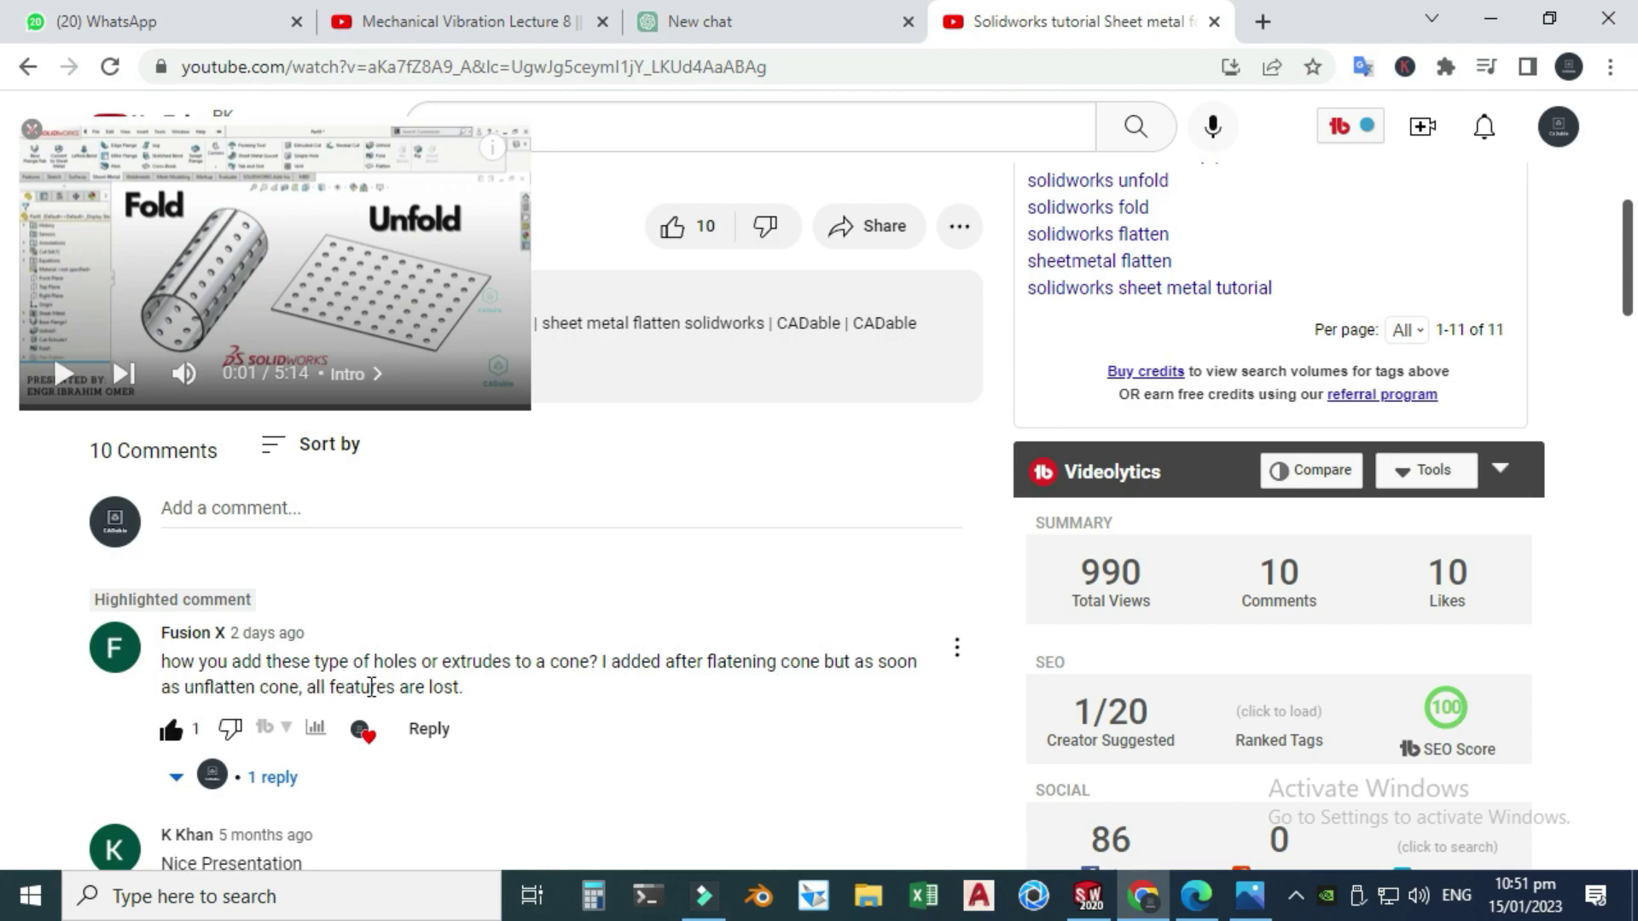
scroll(412, 687, "up", 7)
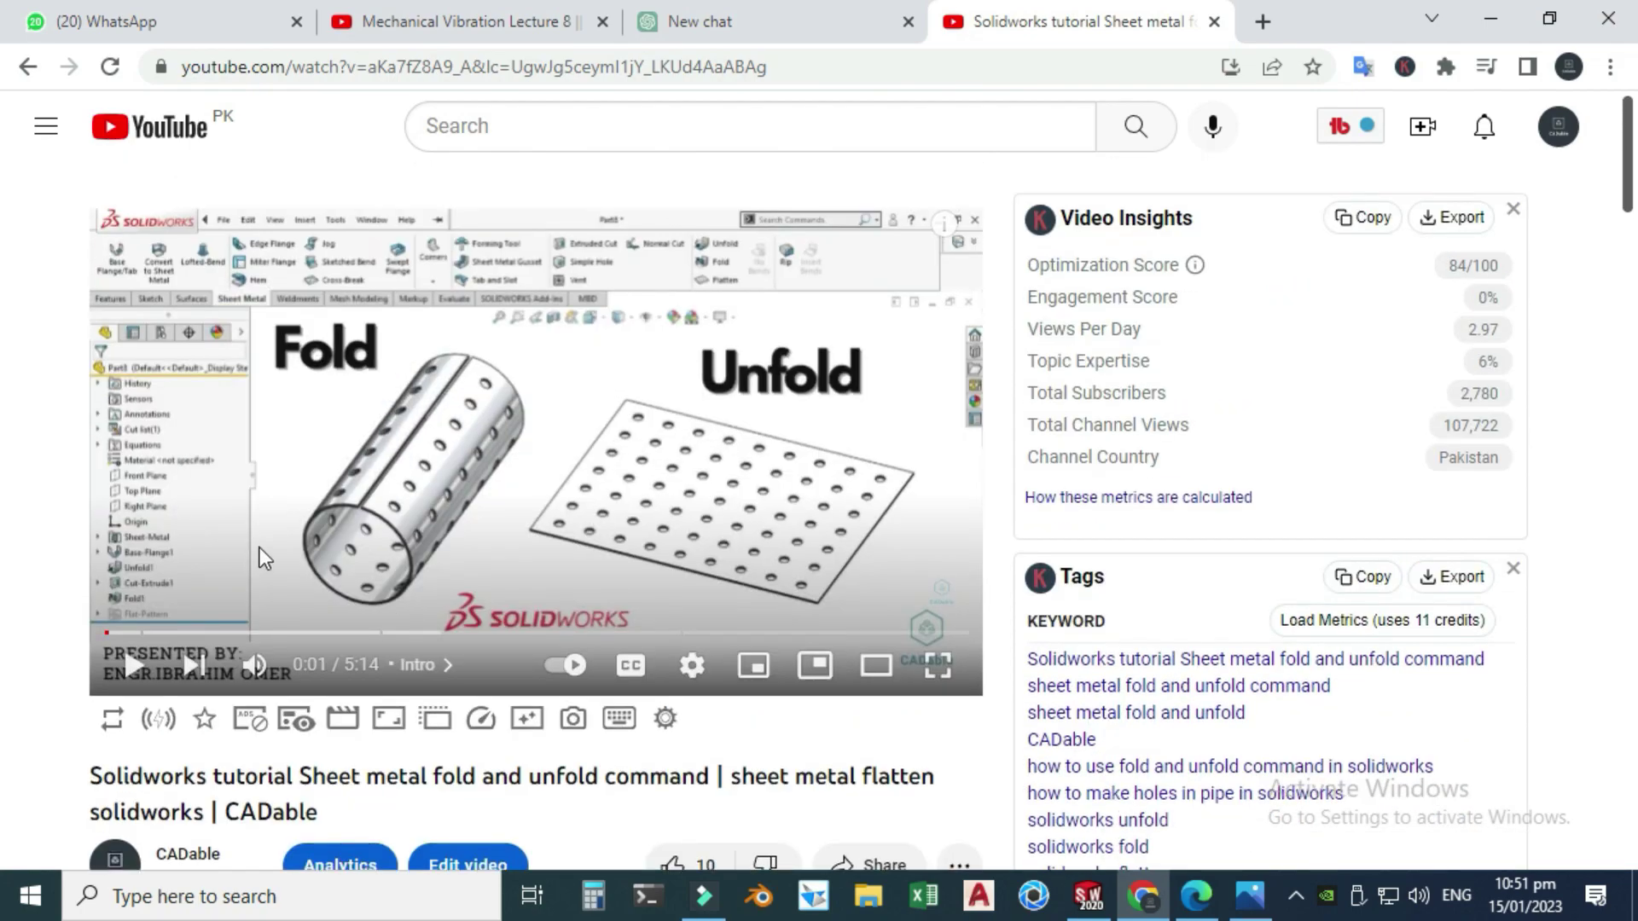
scroll(267, 540, "down", 8)
scroll(267, 539, "up", 1)
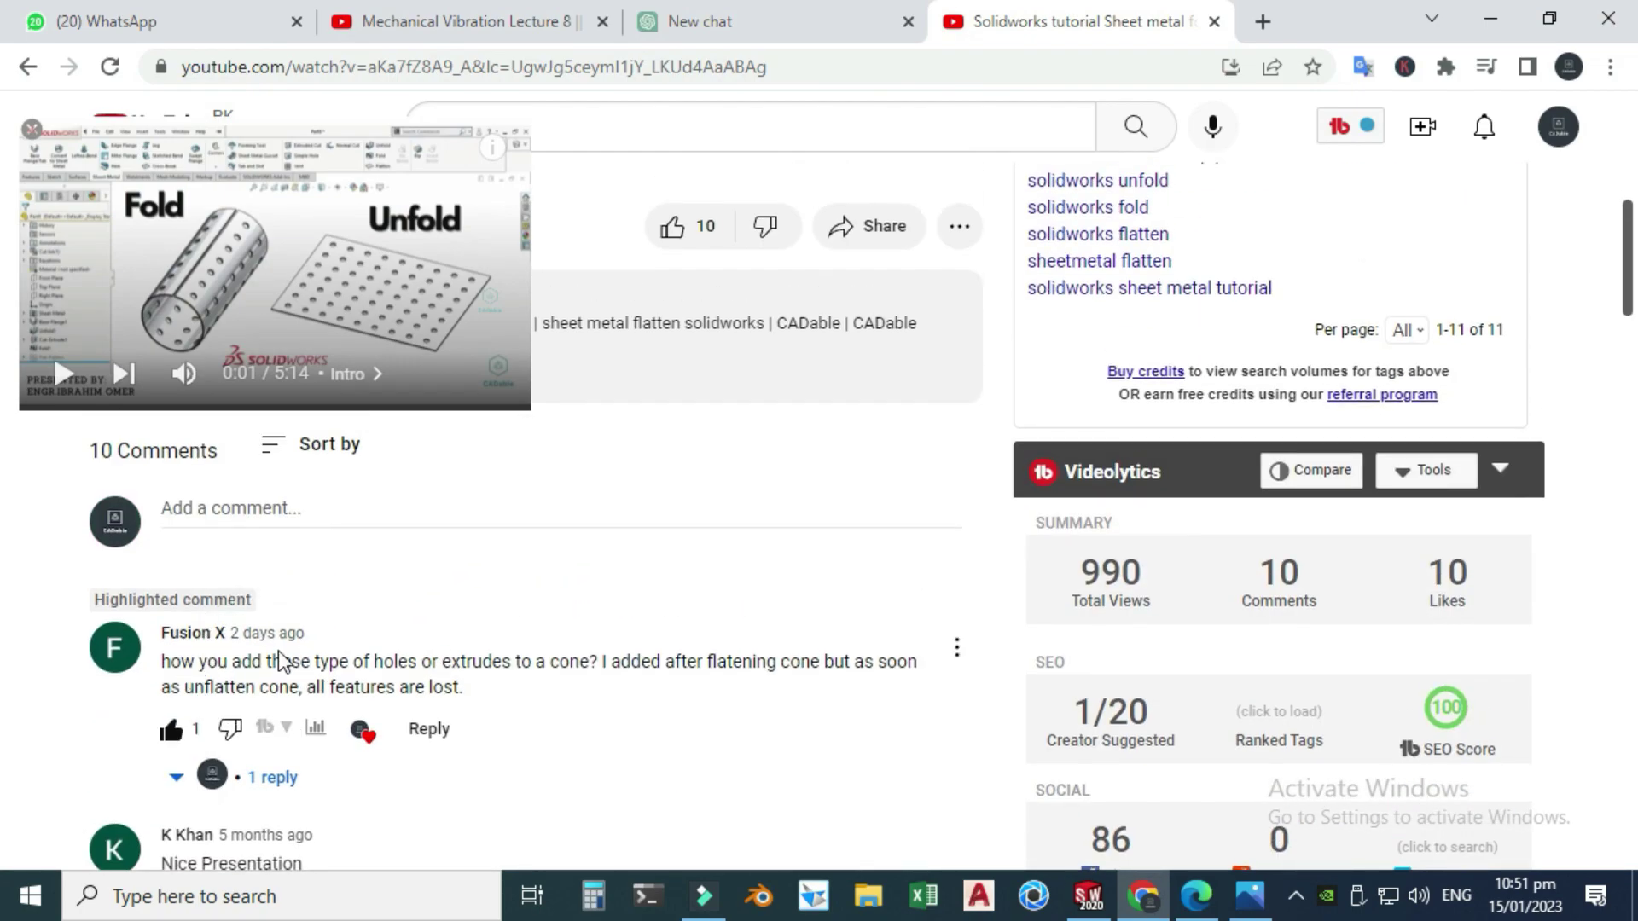
scroll(281, 661, "up", 6)
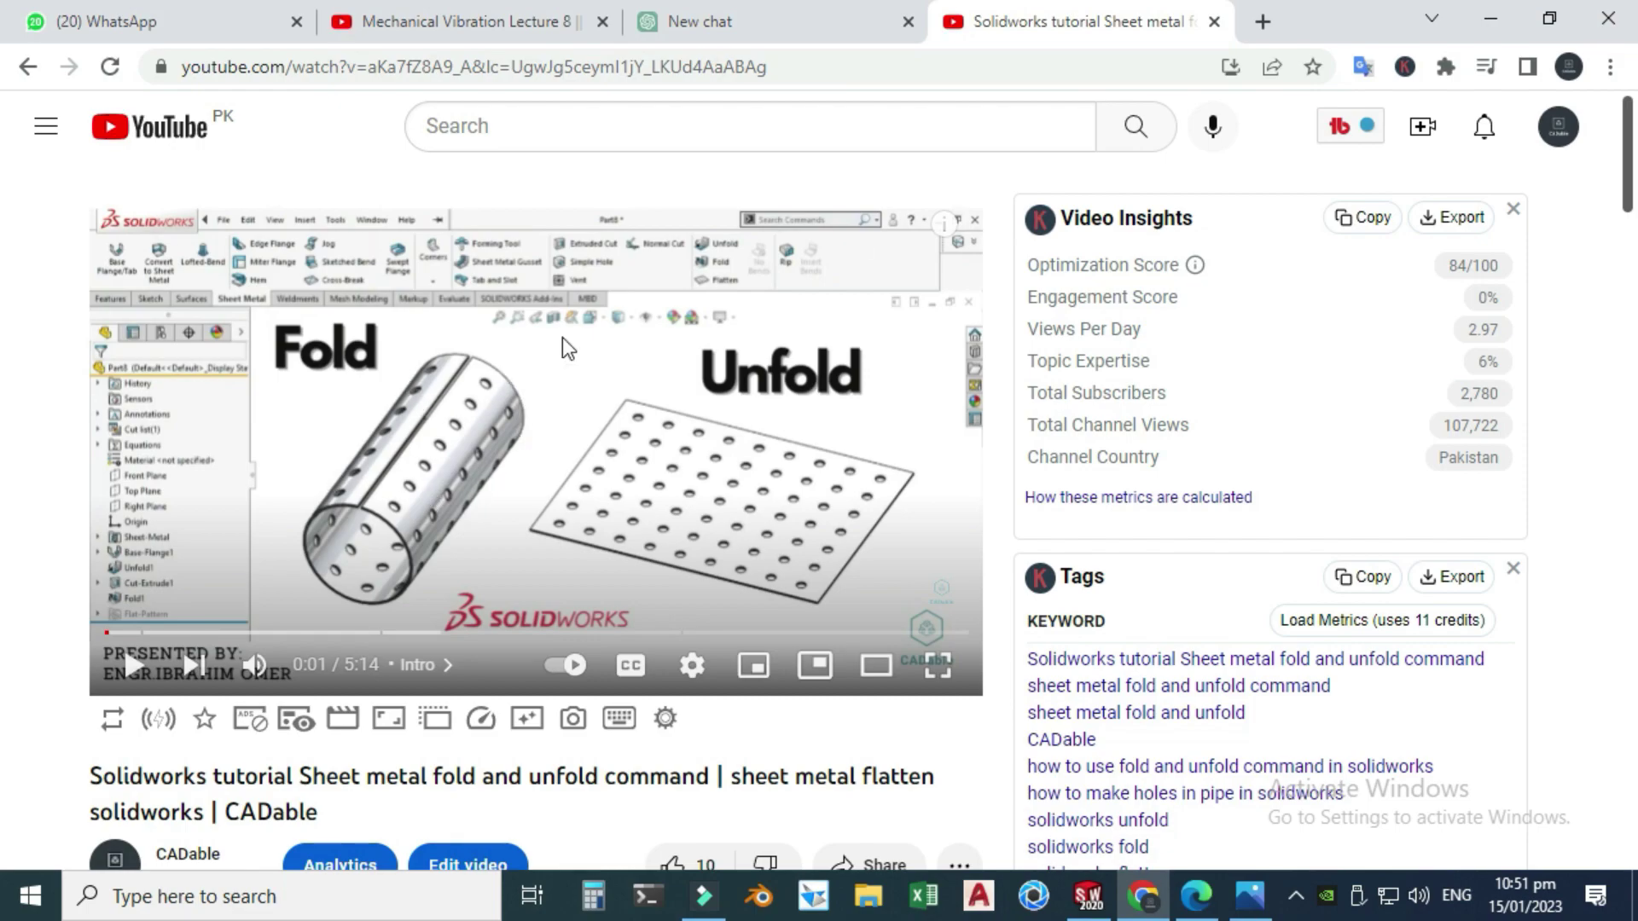
left_click(1491, 17)
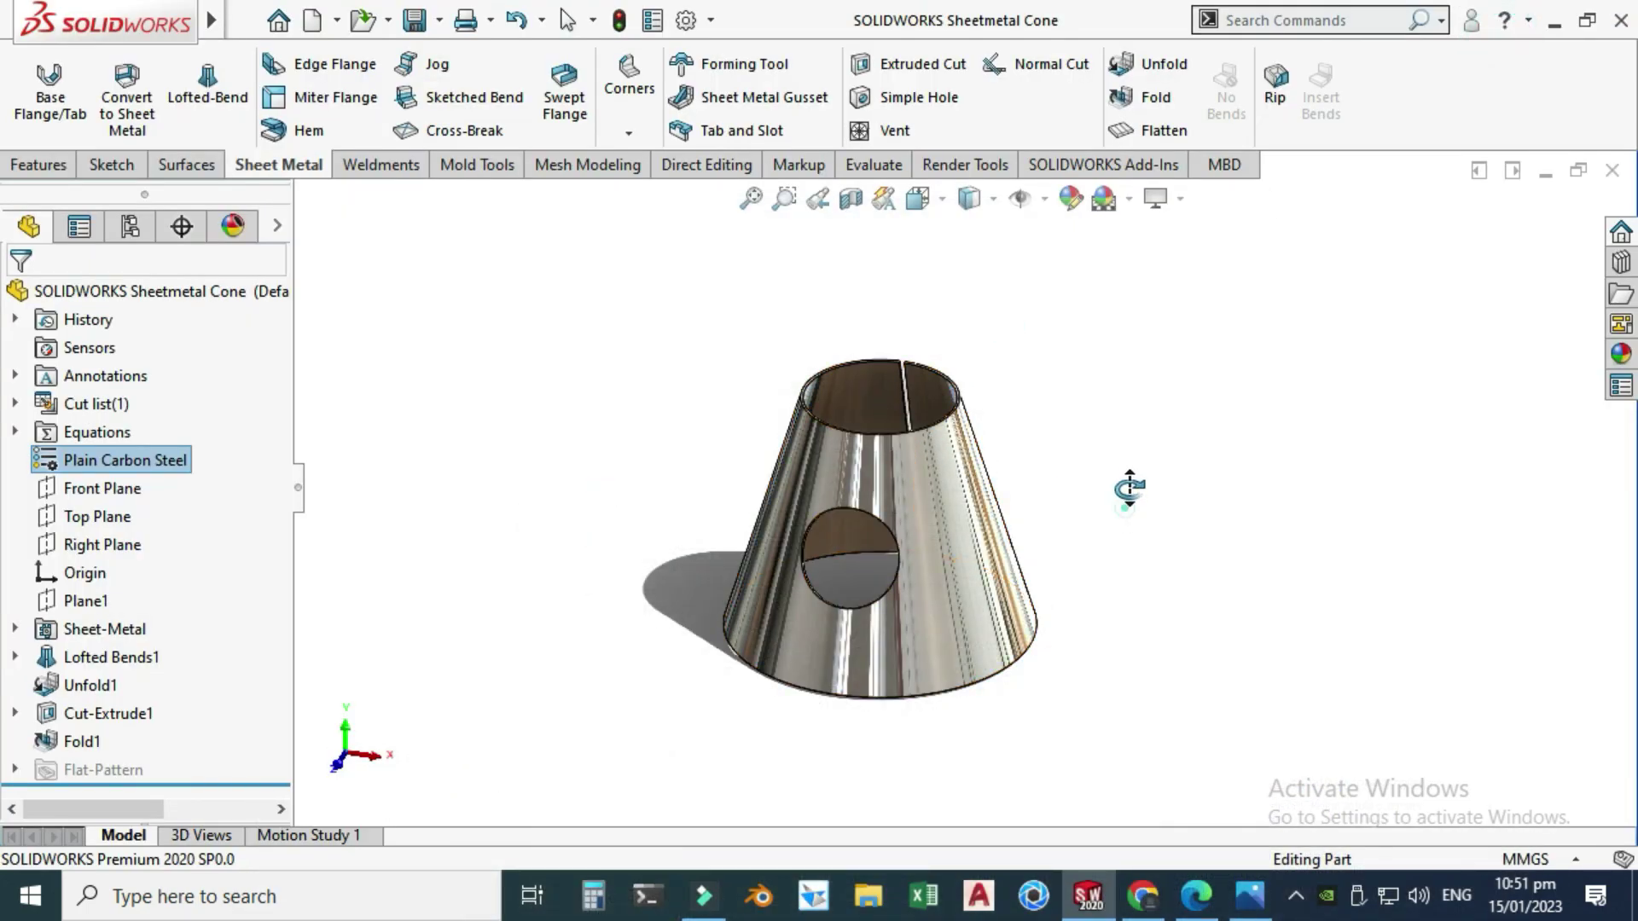
middle_click_drag(1129, 488, 1076, 499)
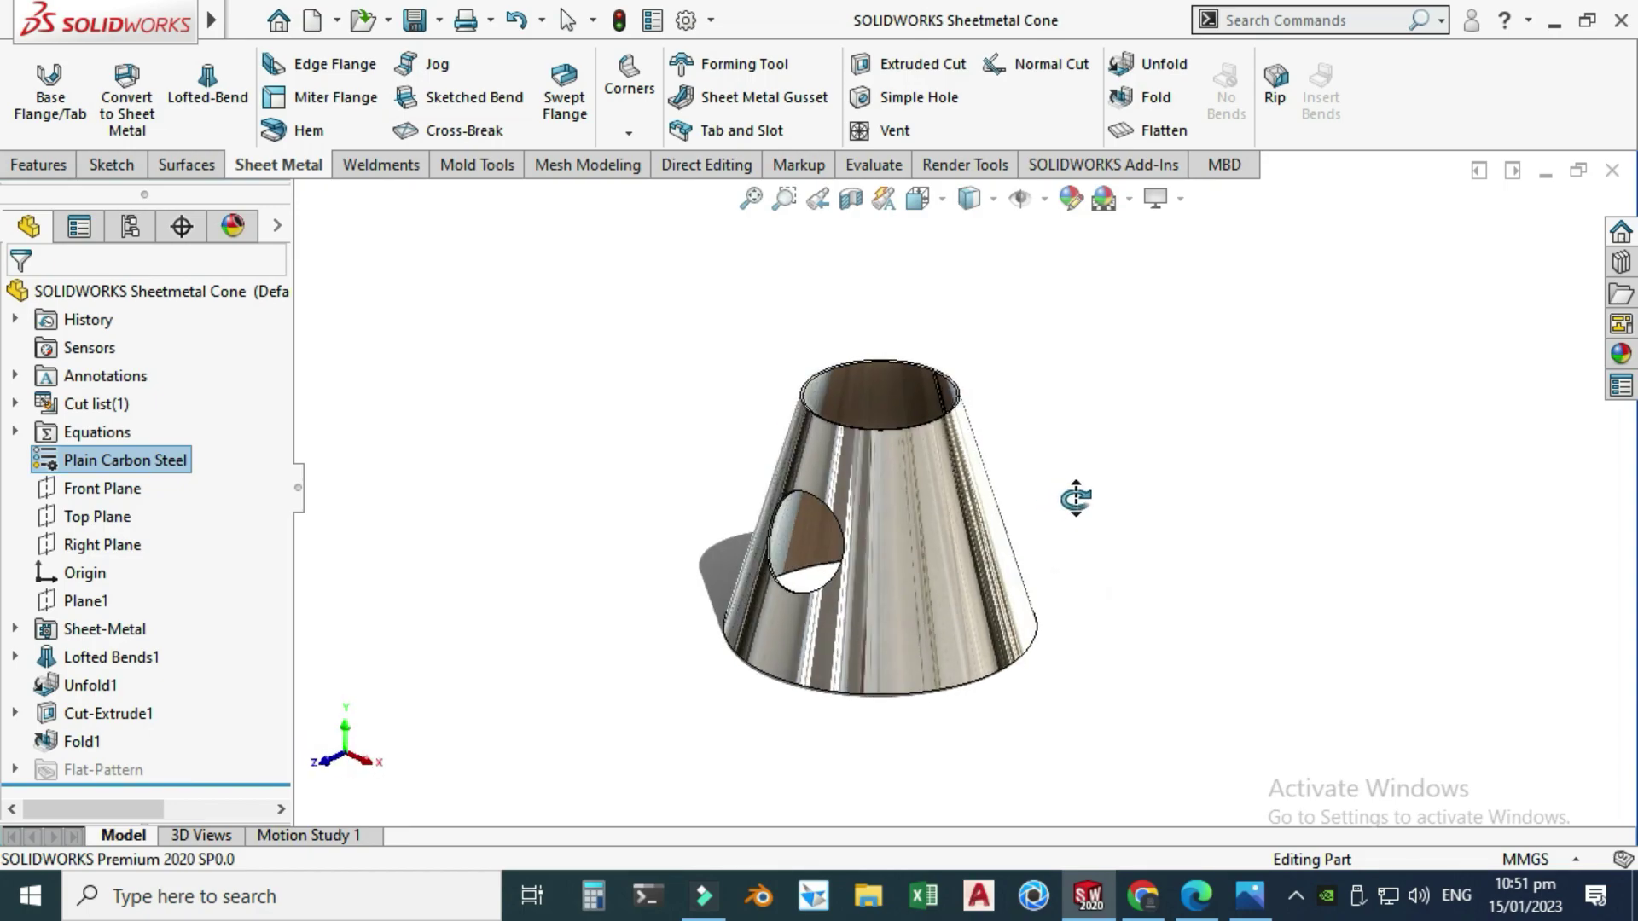
Create a new blank part document.
left_click(338, 24)
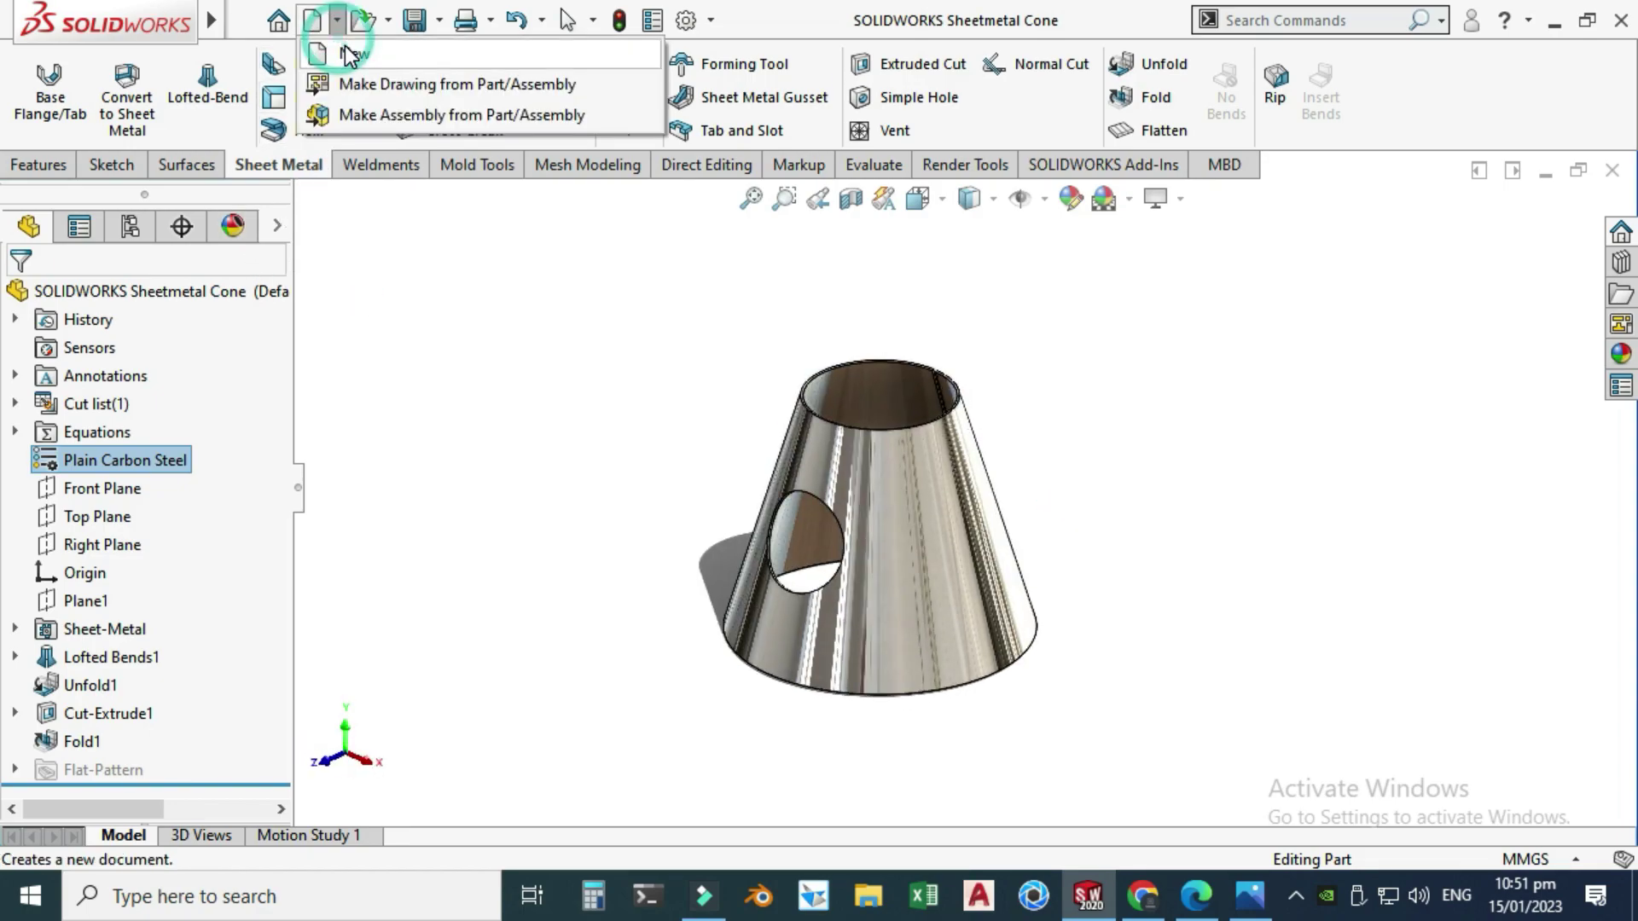
left_click(350, 55)
left_click(642, 718)
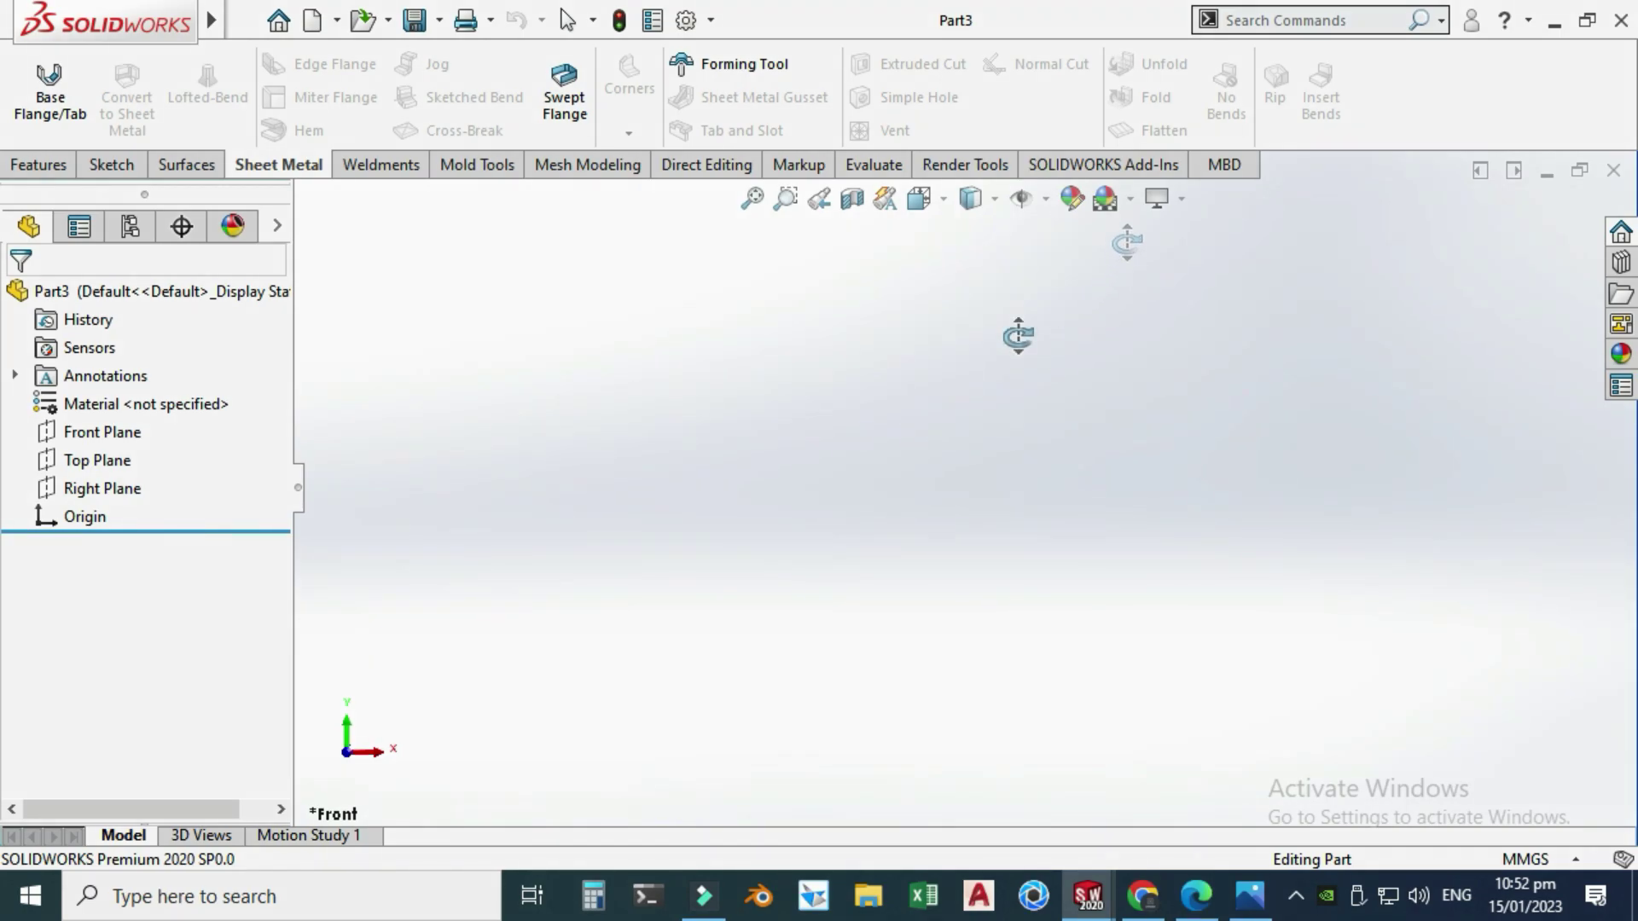
Give the viewport a Plain White scene background and check the unit system.
left_click(1131, 200)
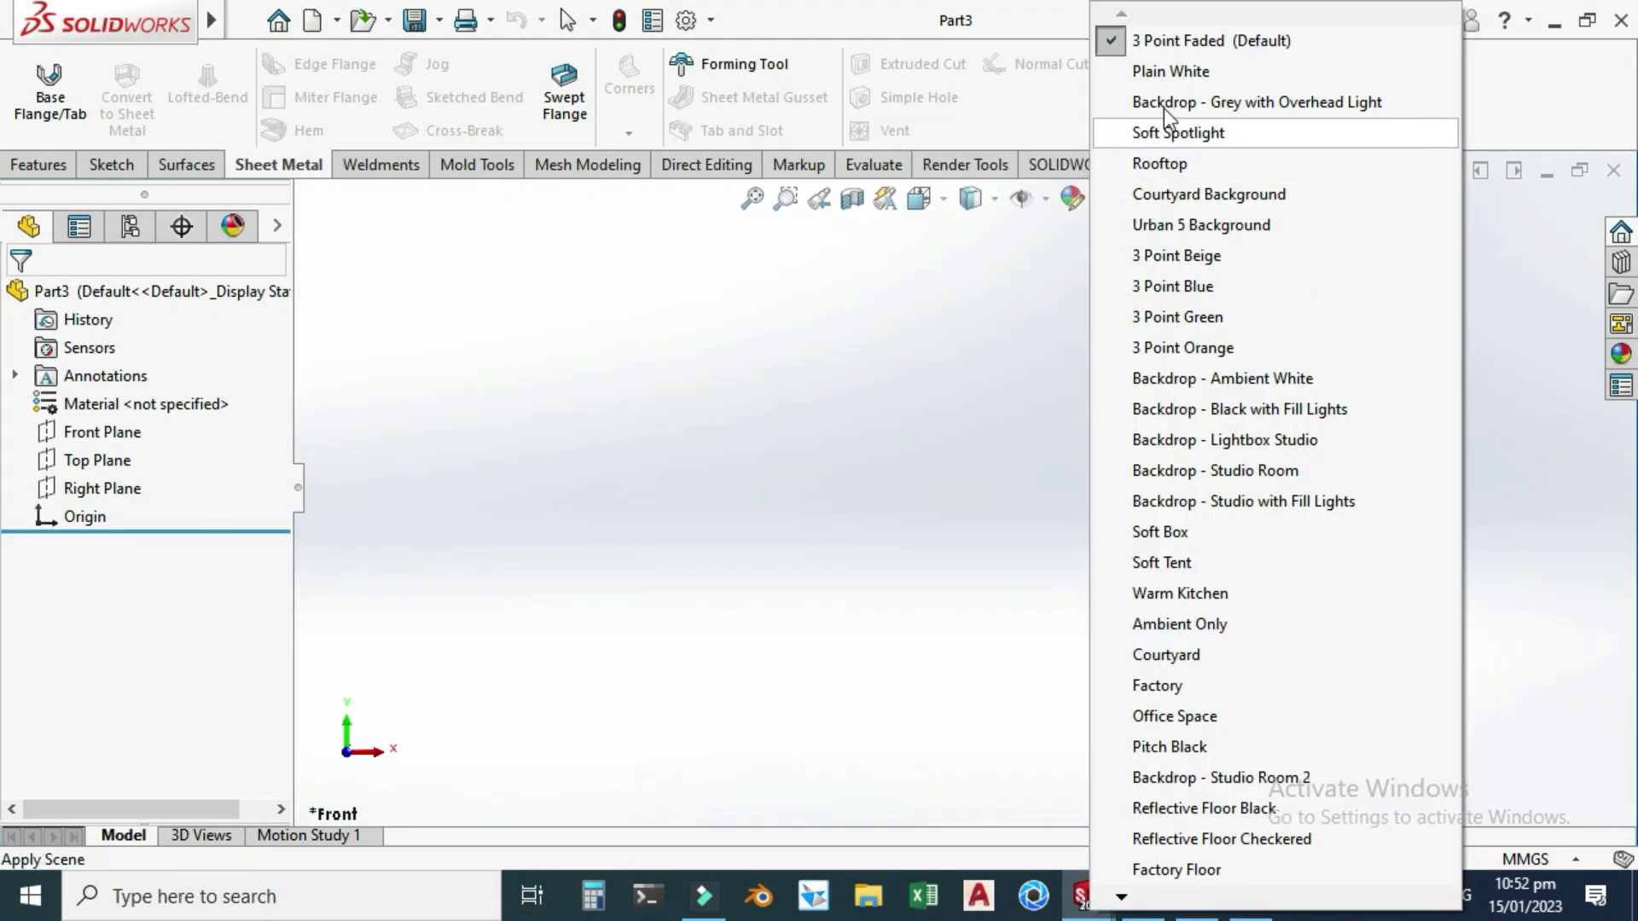
left_click(1162, 70)
left_click(1526, 859)
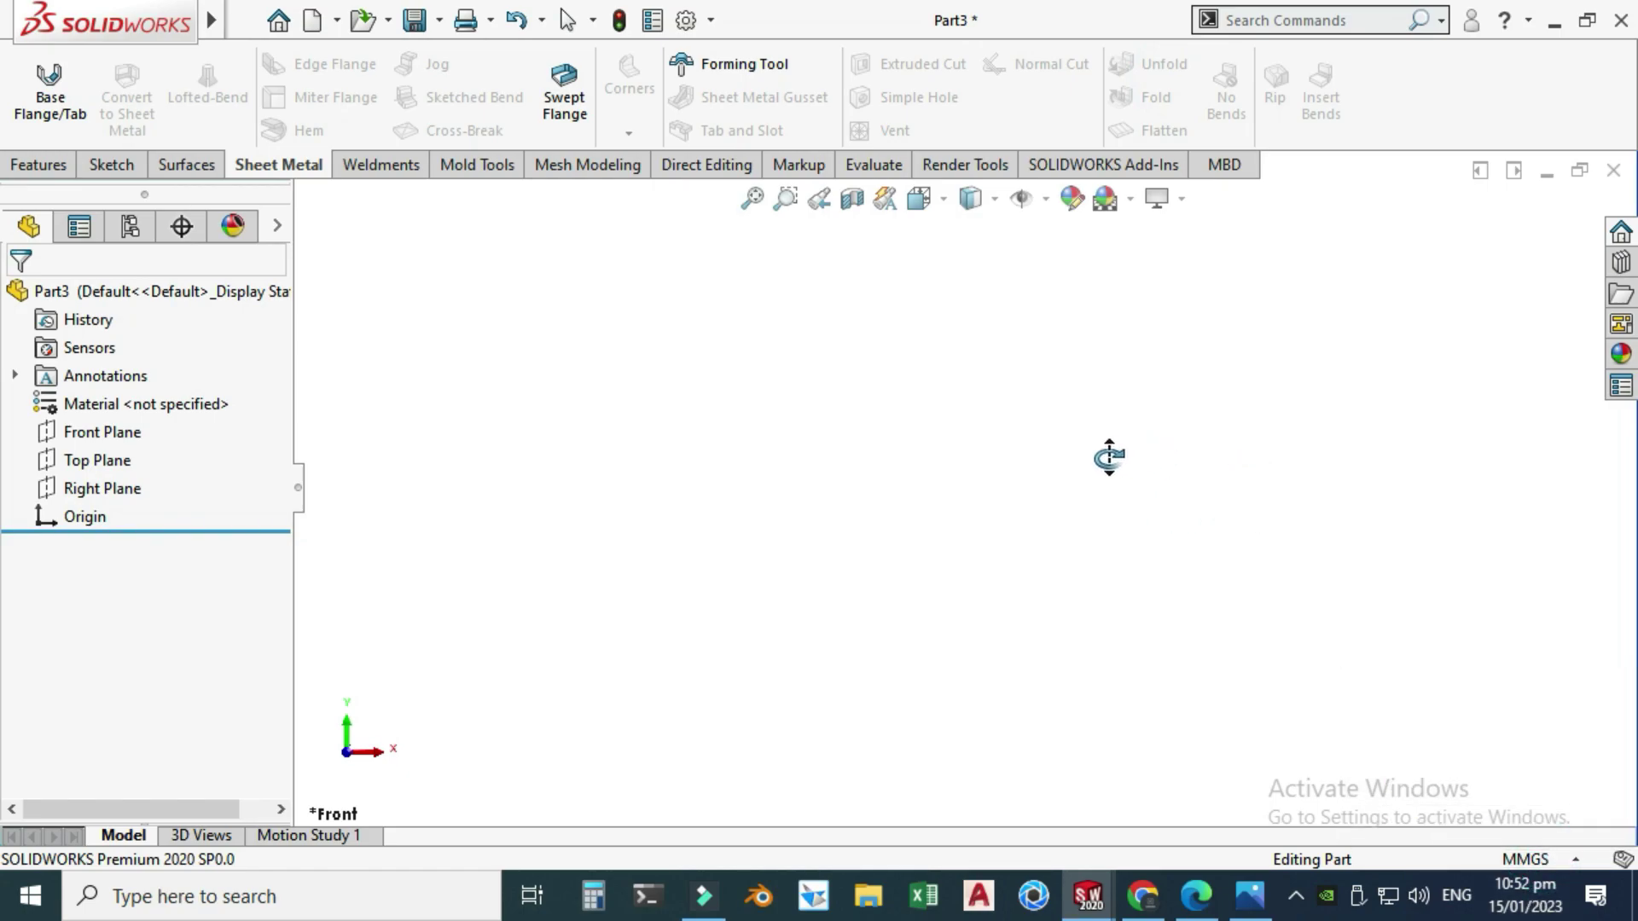
key("Escape")
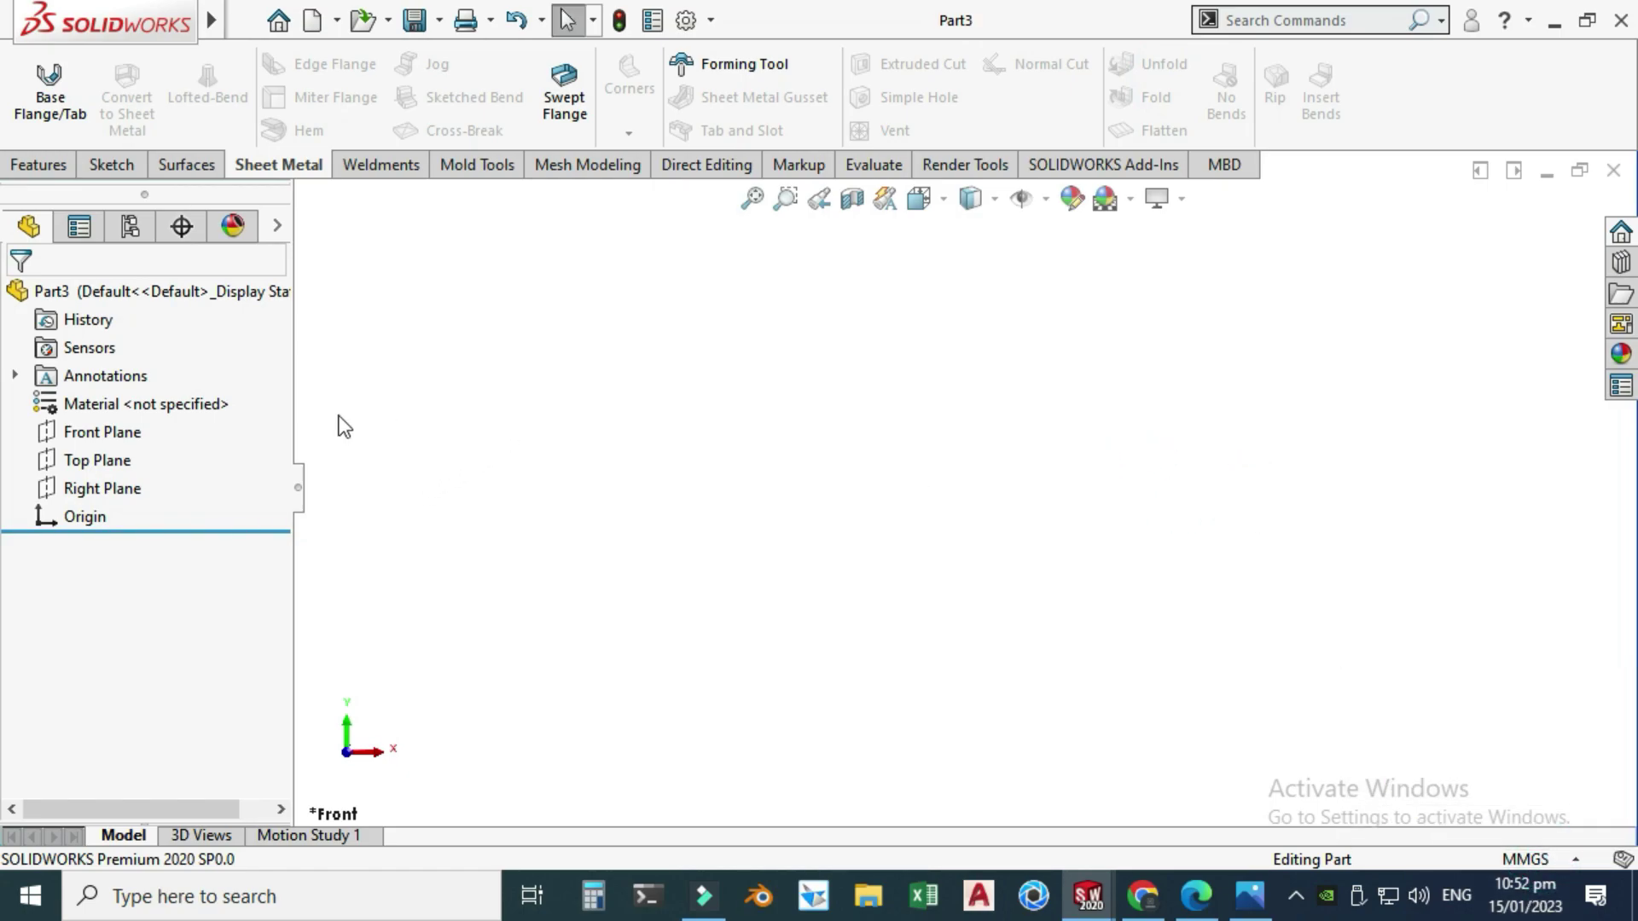
left_click(122, 462)
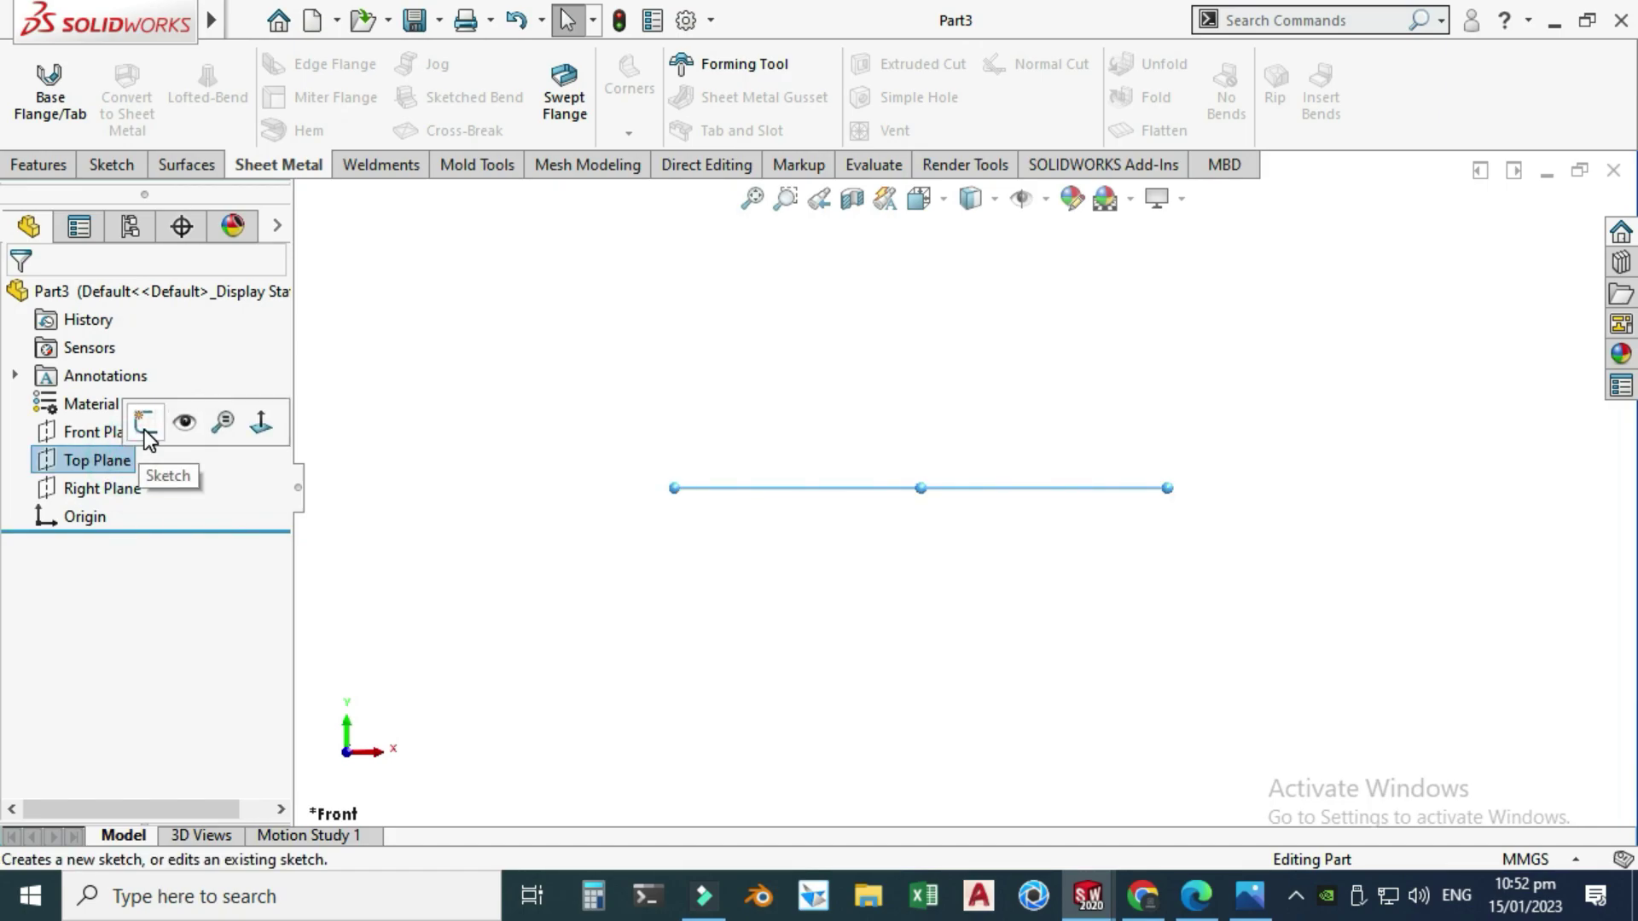
On the Top Plane, draw a centerpoint arc around the origin leaving a small top gap.
left_click(146, 433)
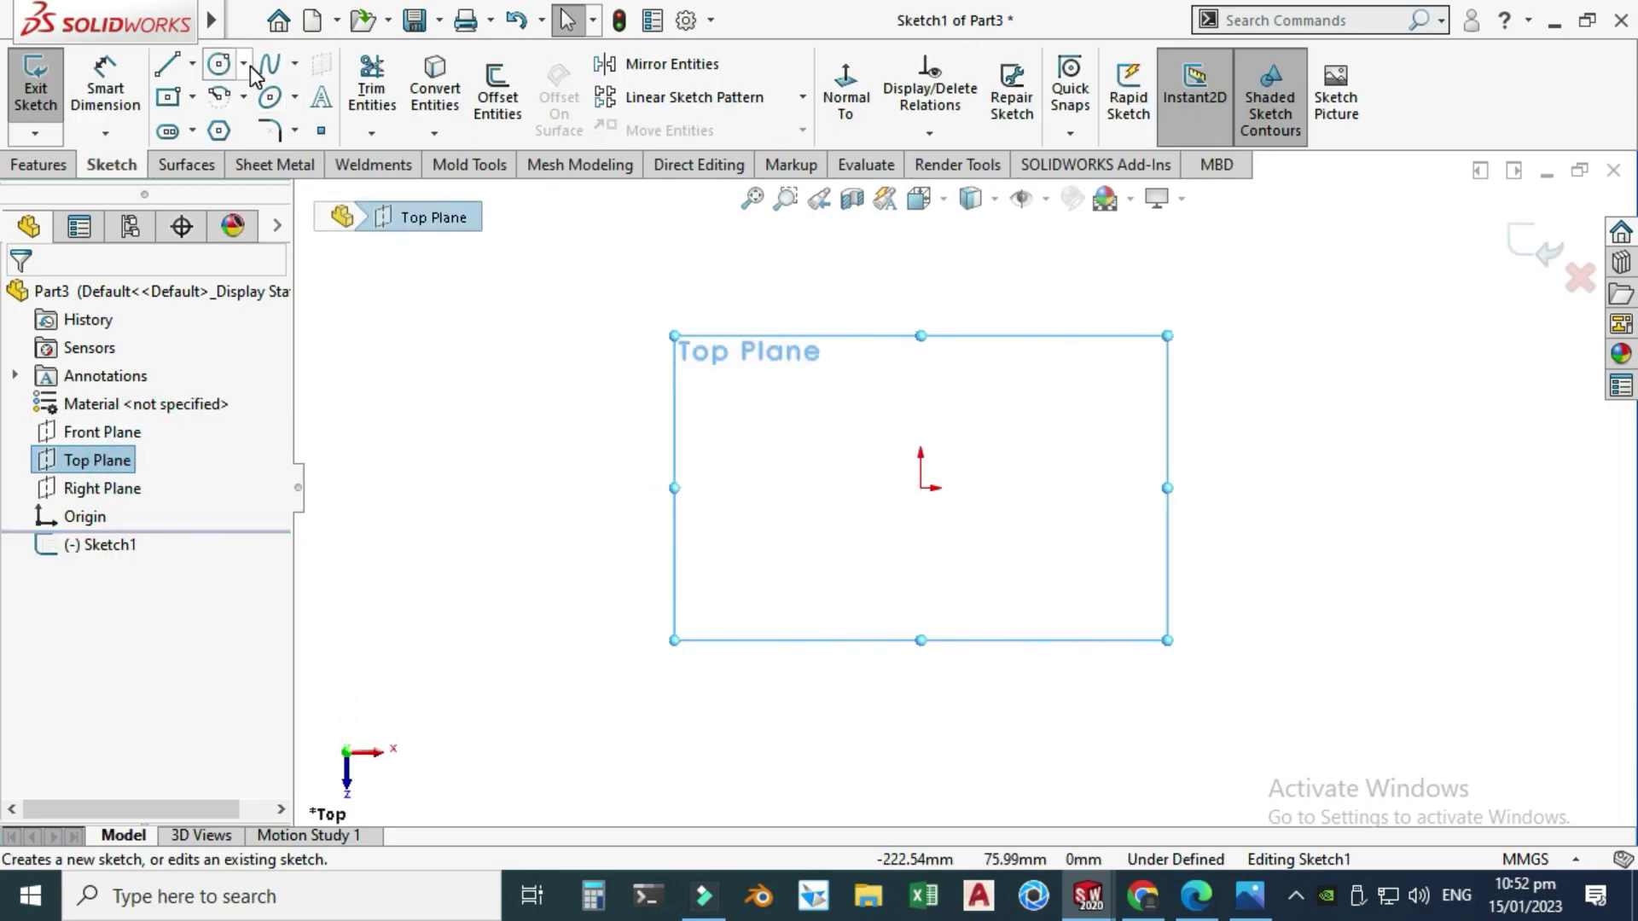
left_click(243, 98)
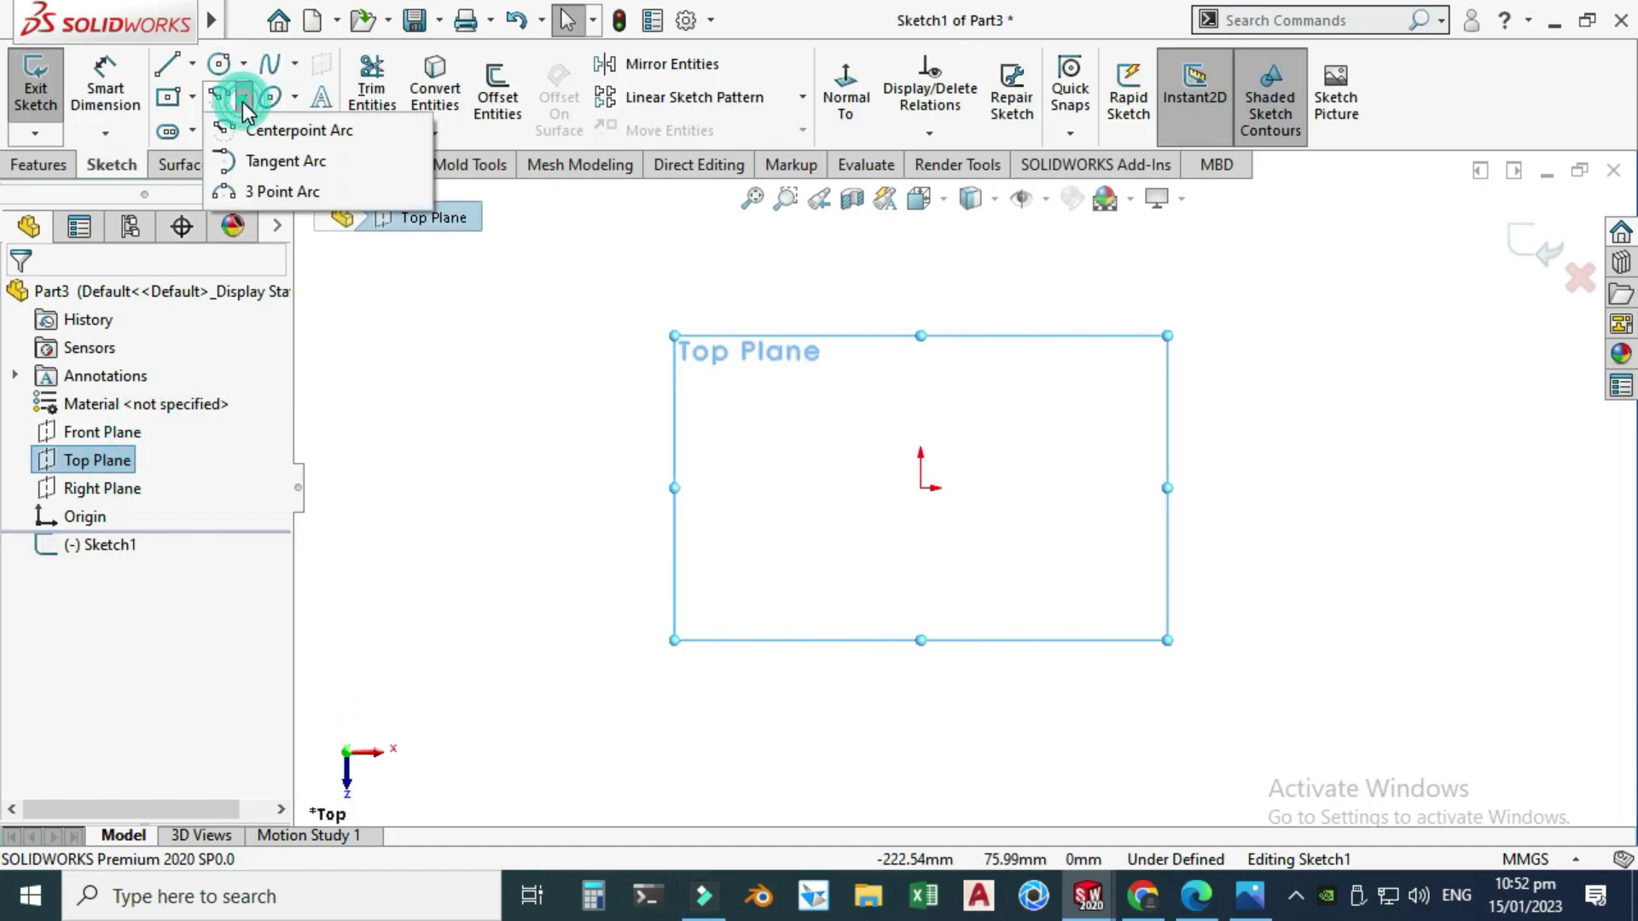
left_click(285, 132)
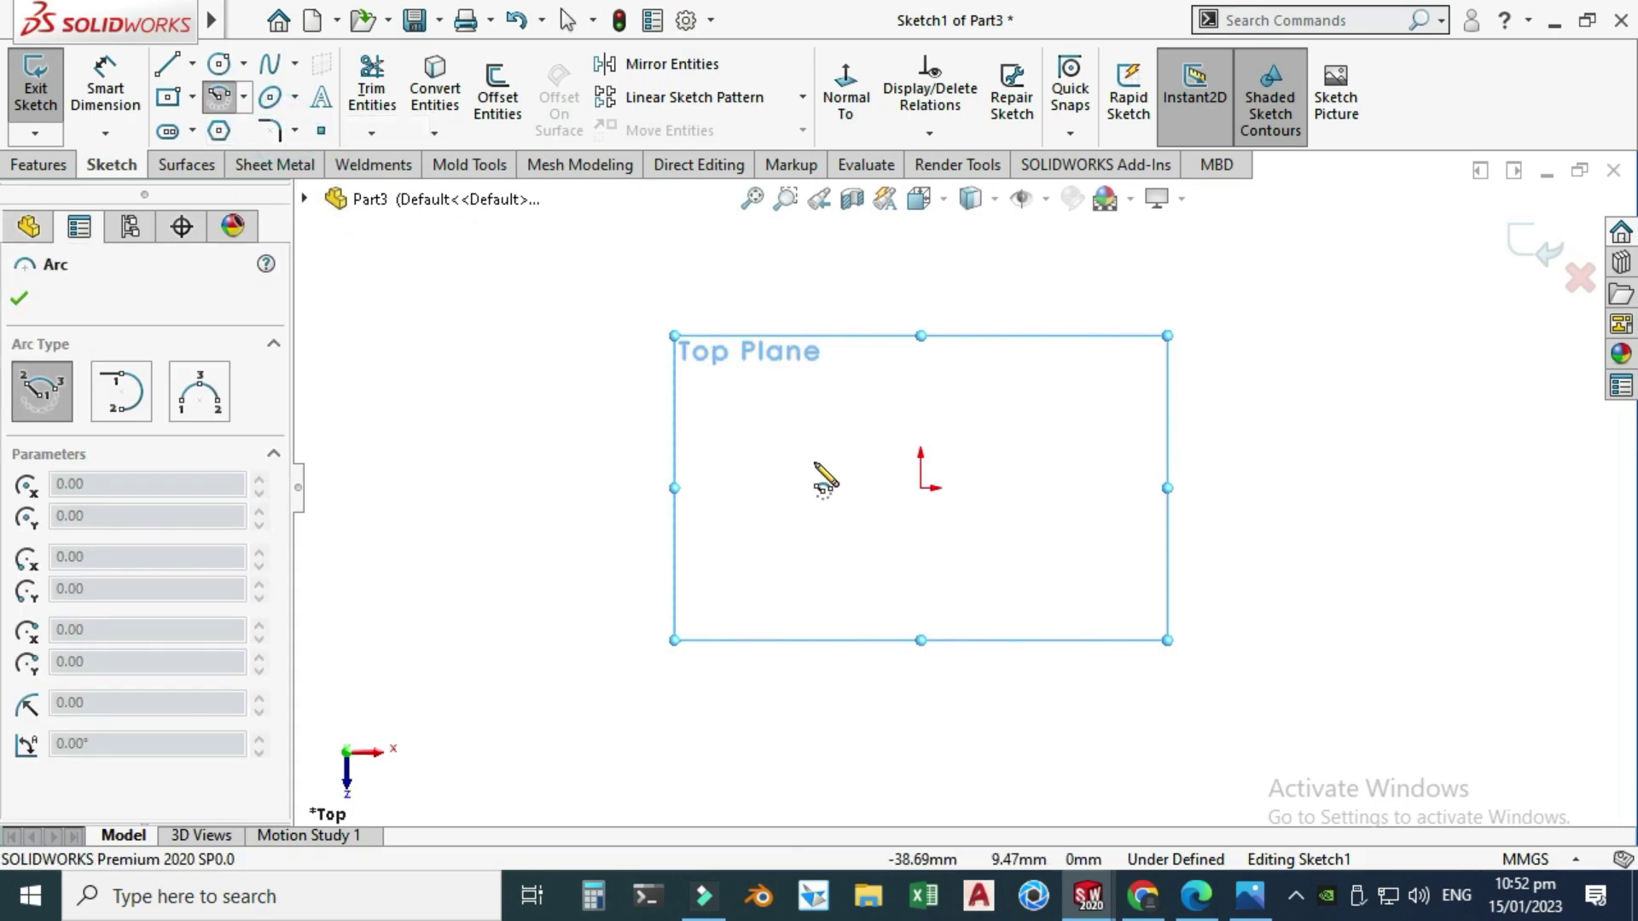
left_click(920, 488)
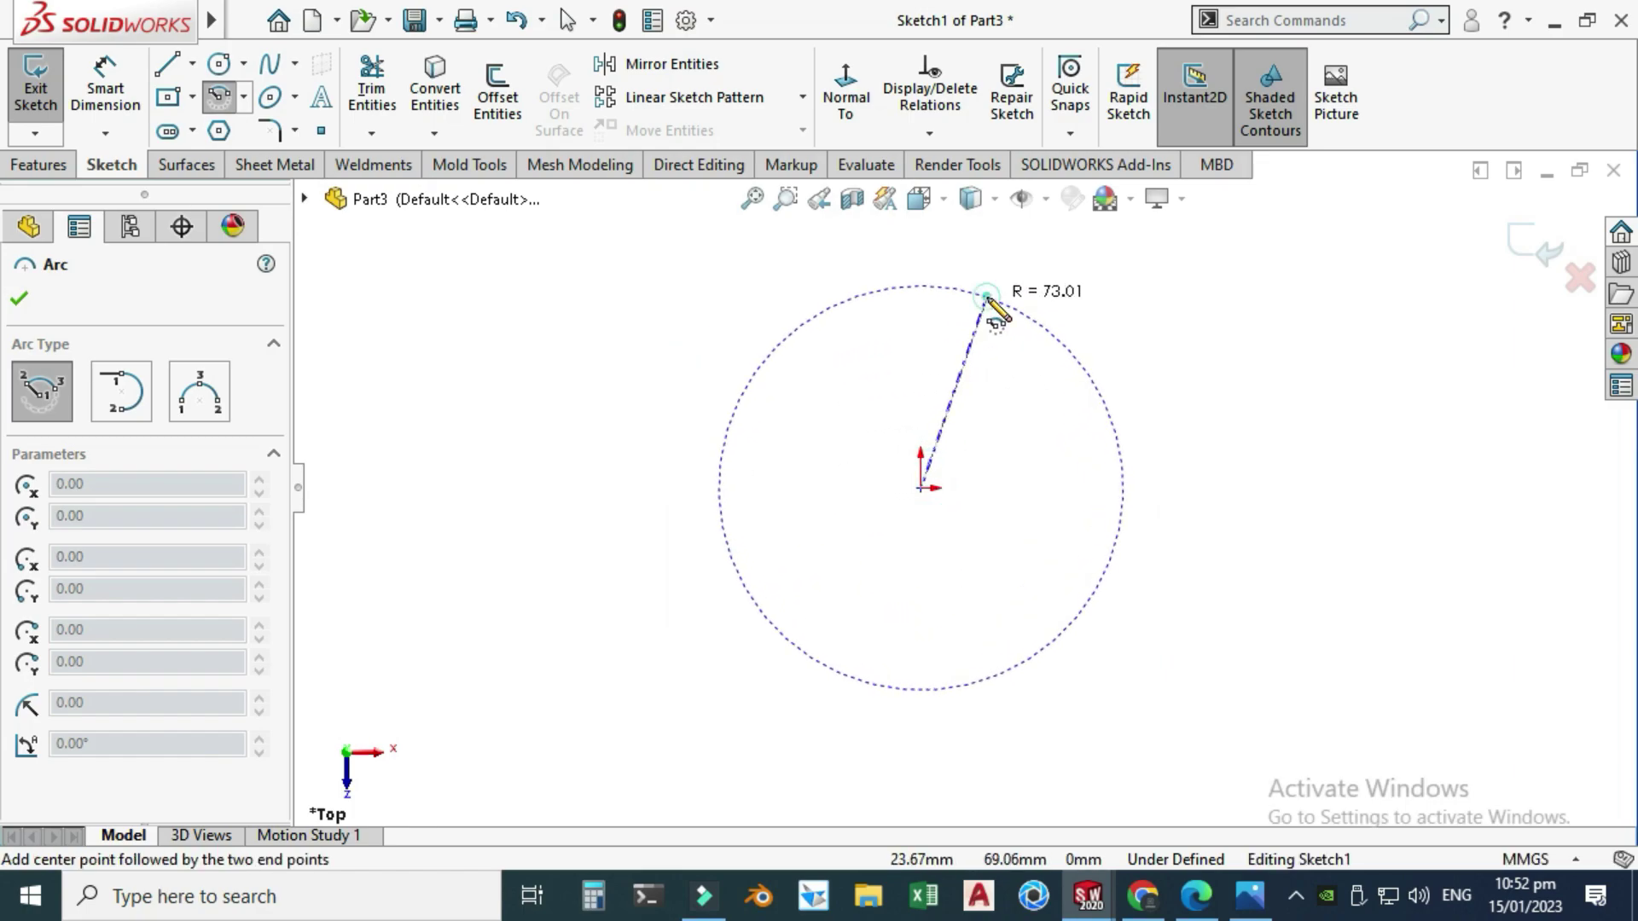
left_click(988, 298)
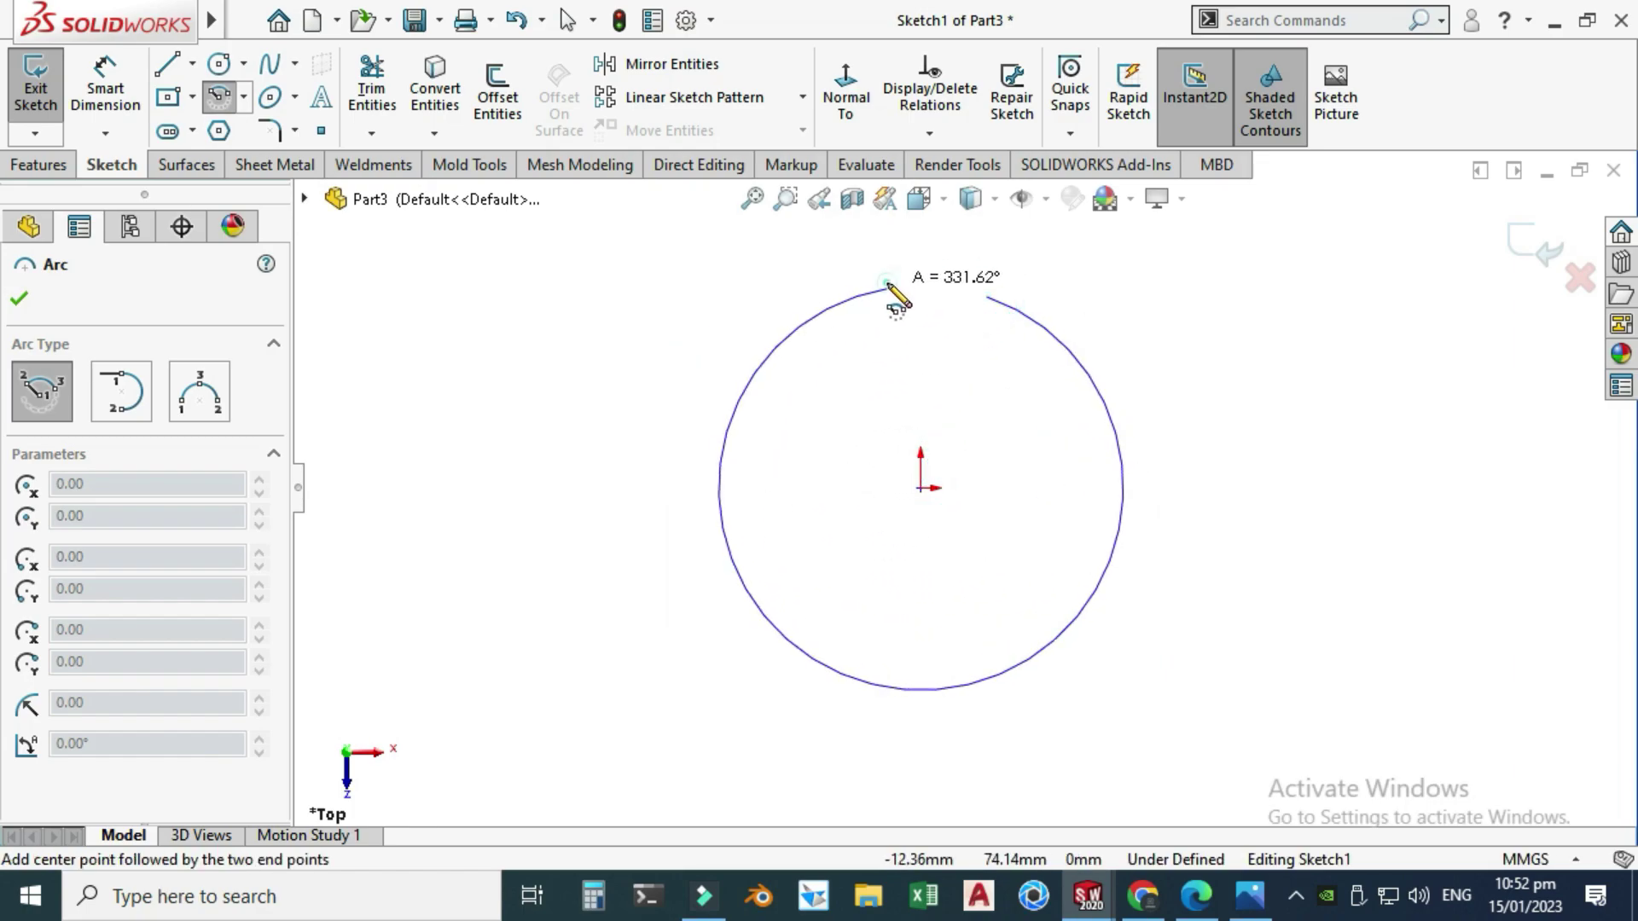
left_click(887, 290)
key("Escape")
key("Escape")
Dimension the arc's radius to 60 mm.
left_click(122, 117)
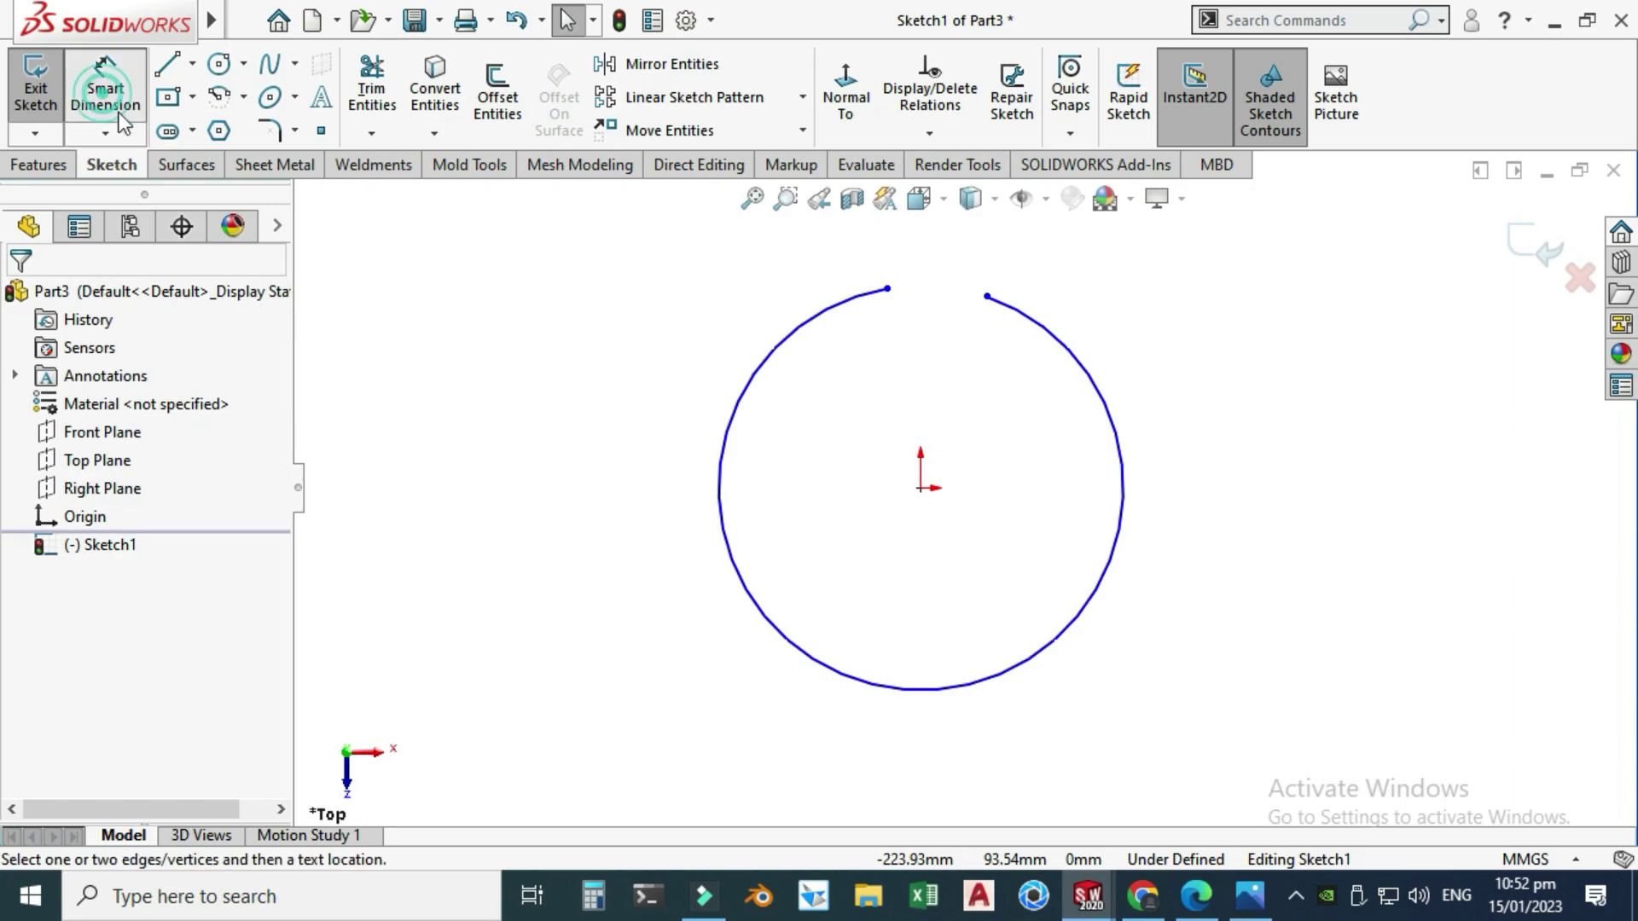
left_click(707, 461)
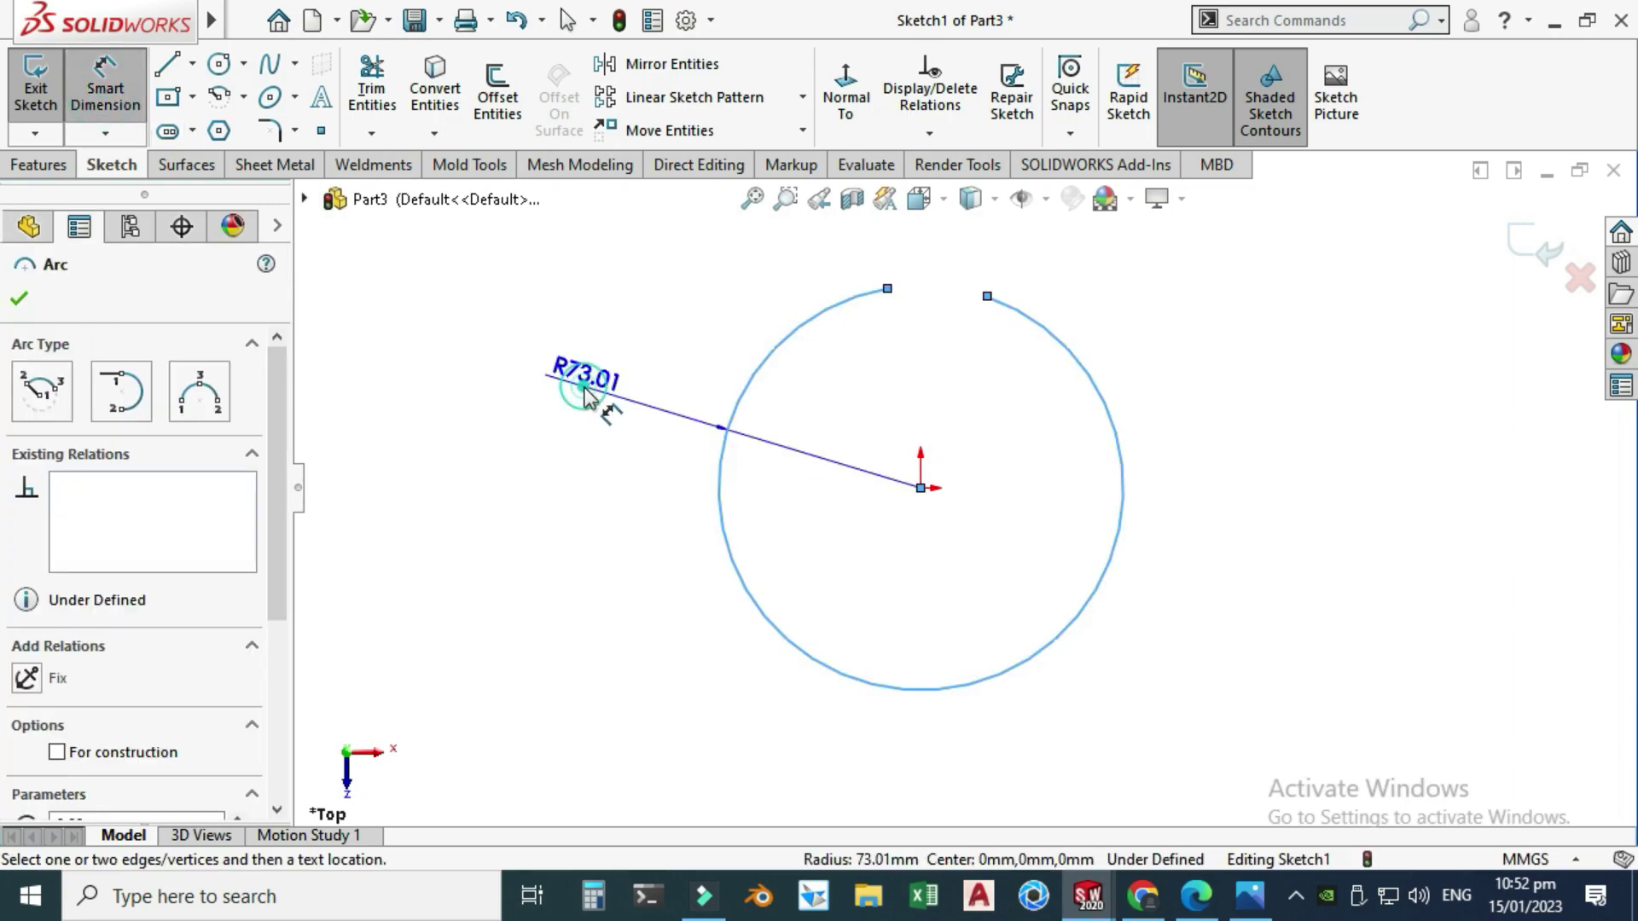
left_click(587, 388)
type("60")
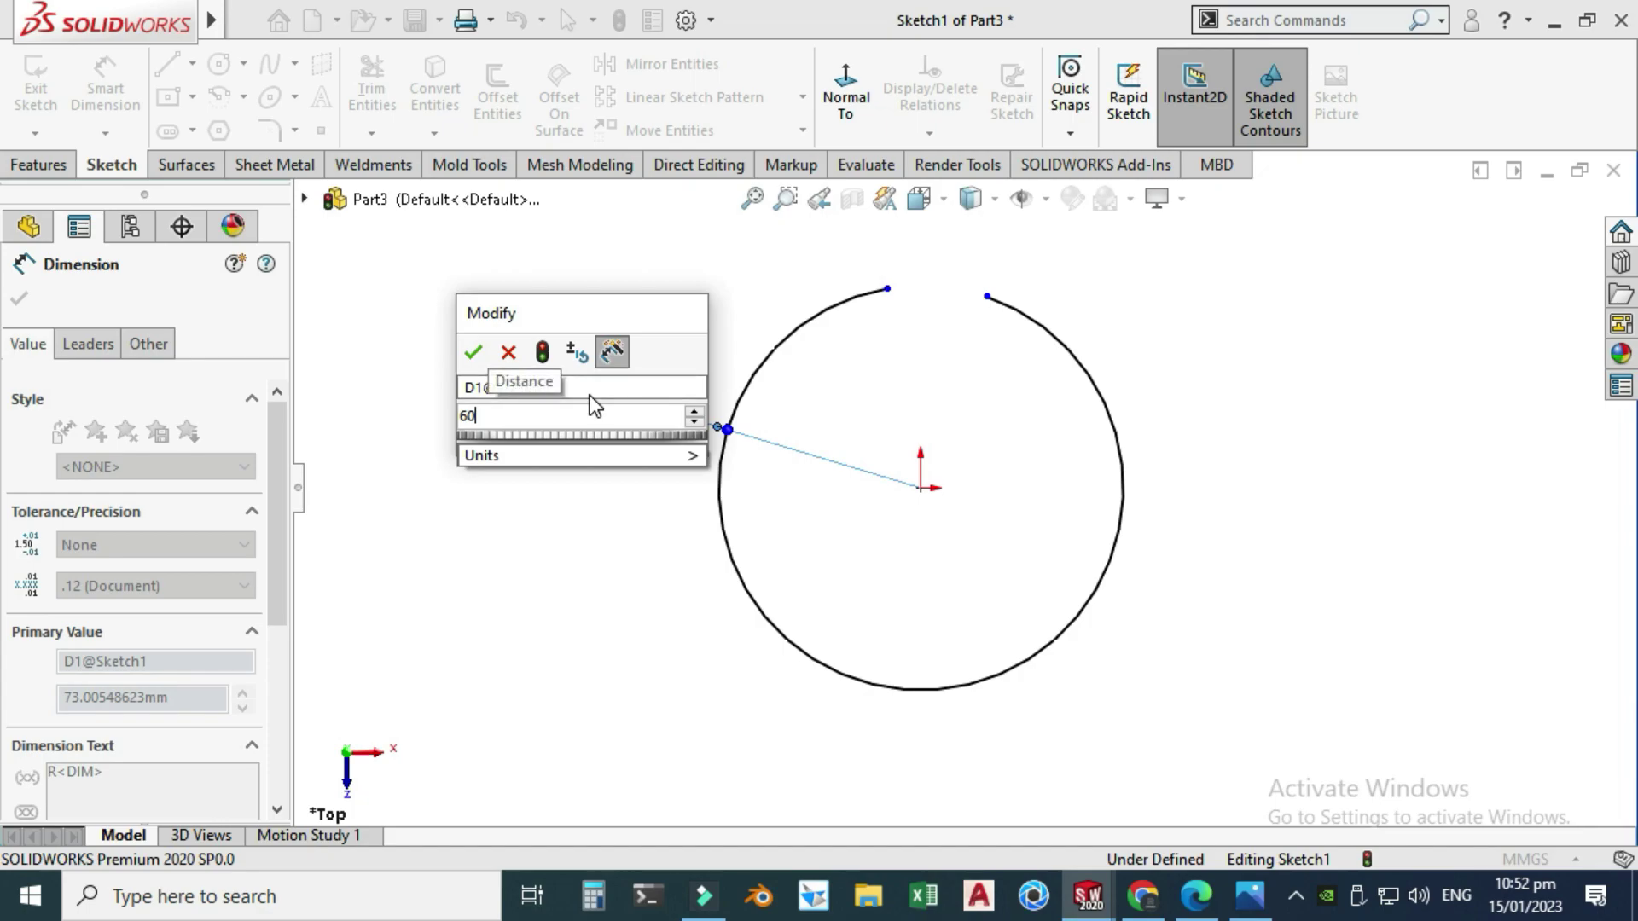
key("Return")
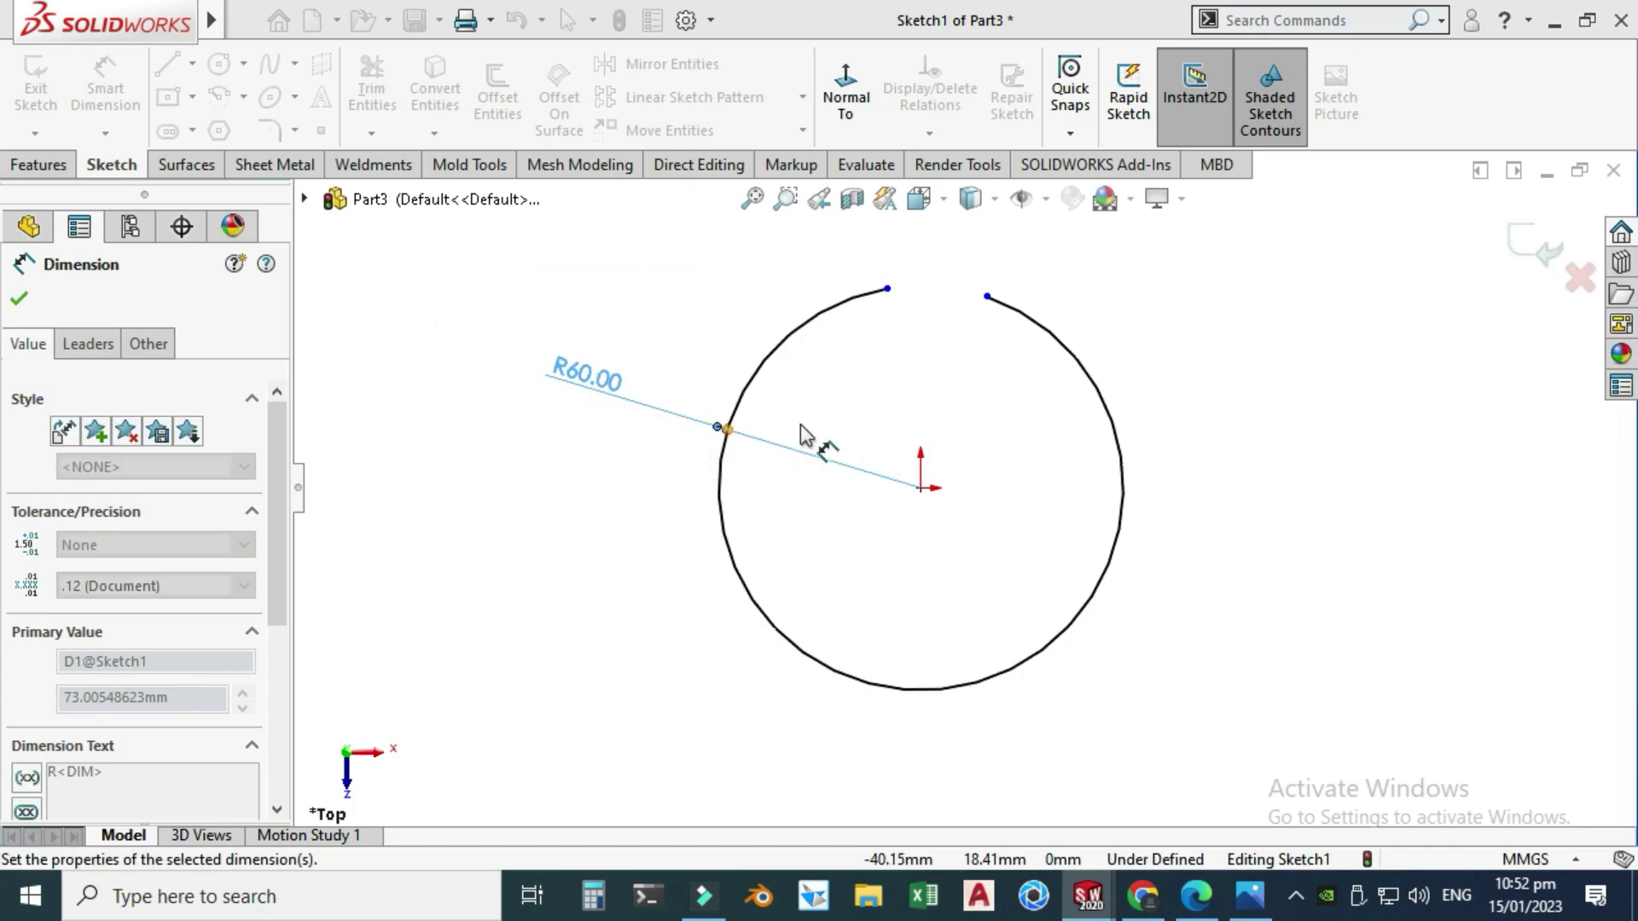
key("Escape")
Draw a vertical construction centerline from the origin up to the arc's gap.
left_click(192, 63)
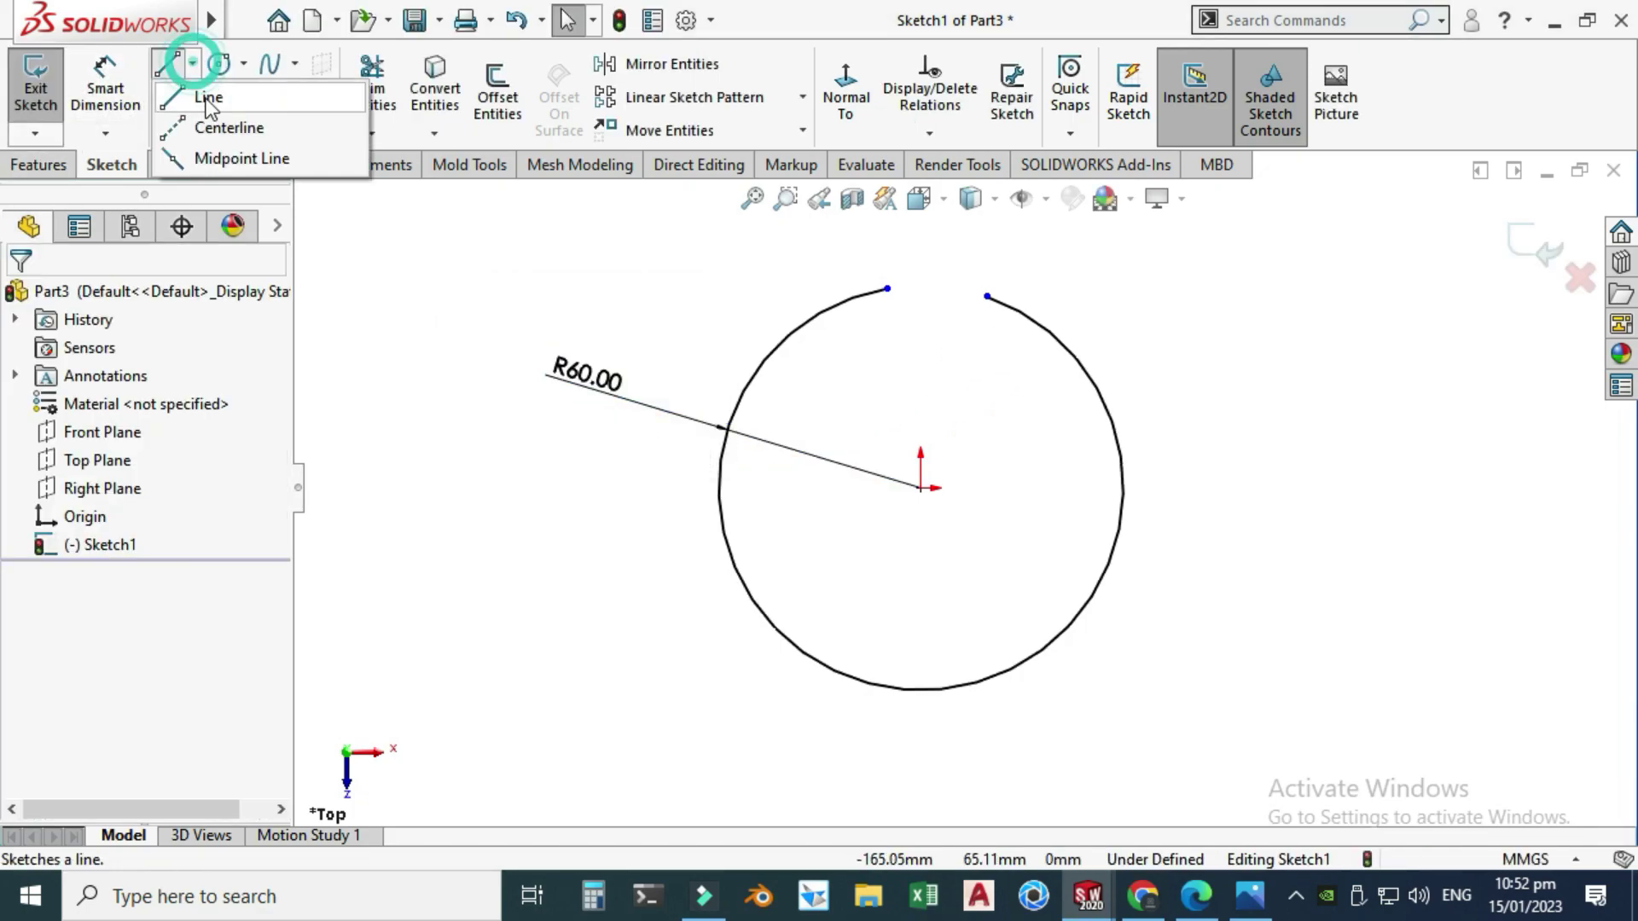
left_click(227, 128)
left_click(922, 488)
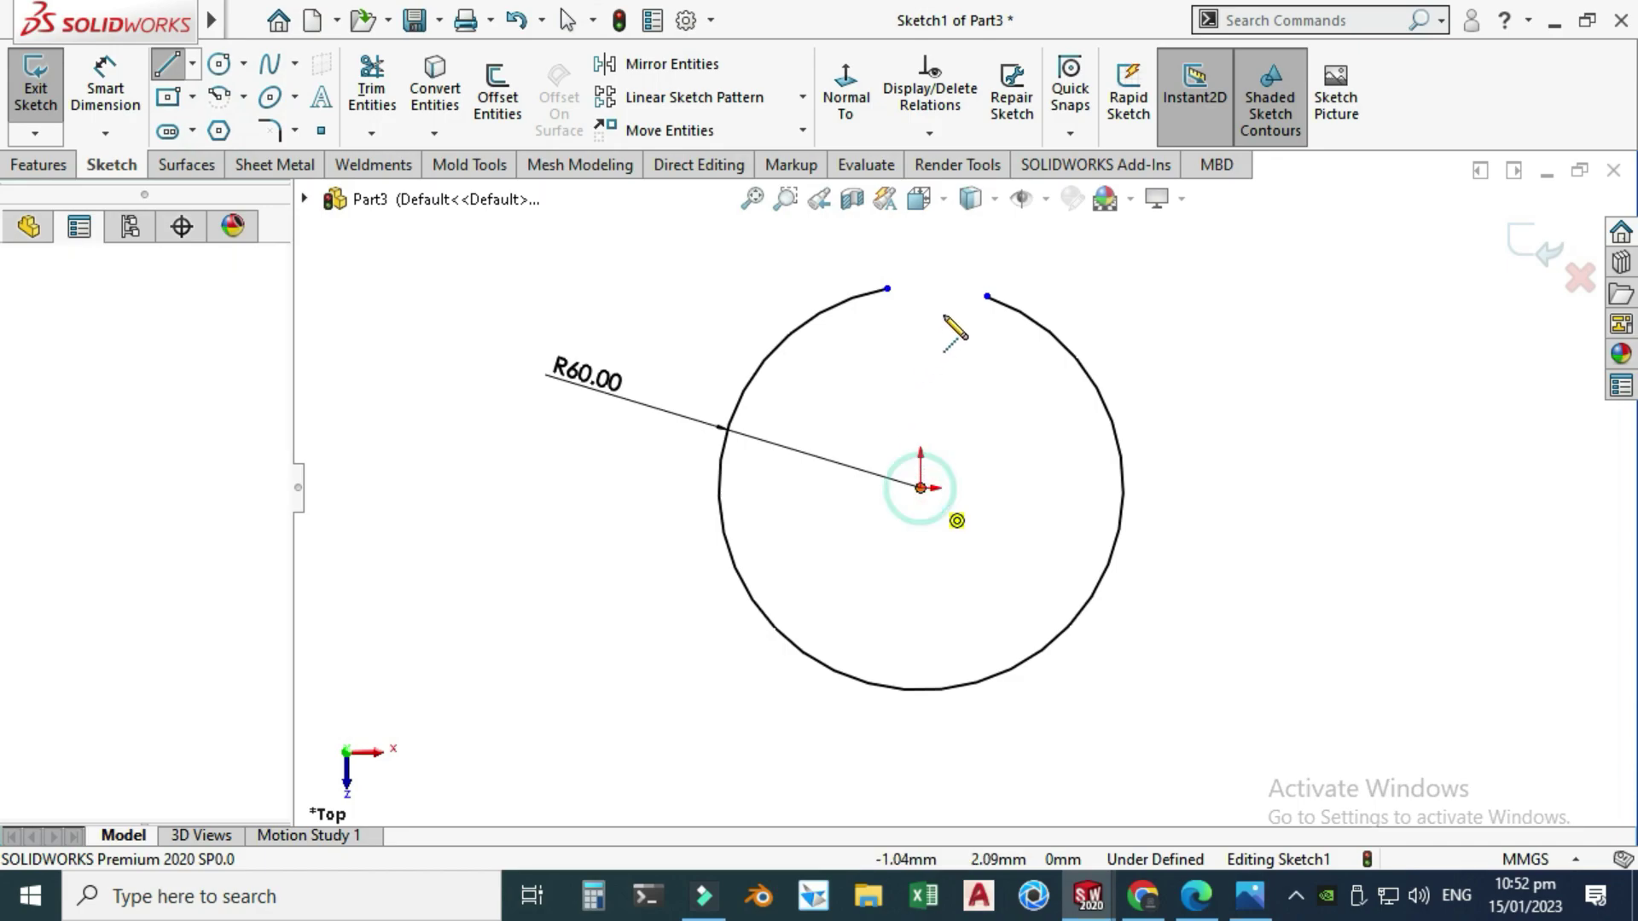
left_click(922, 307)
key("Escape")
scroll(922, 299, "down", 3)
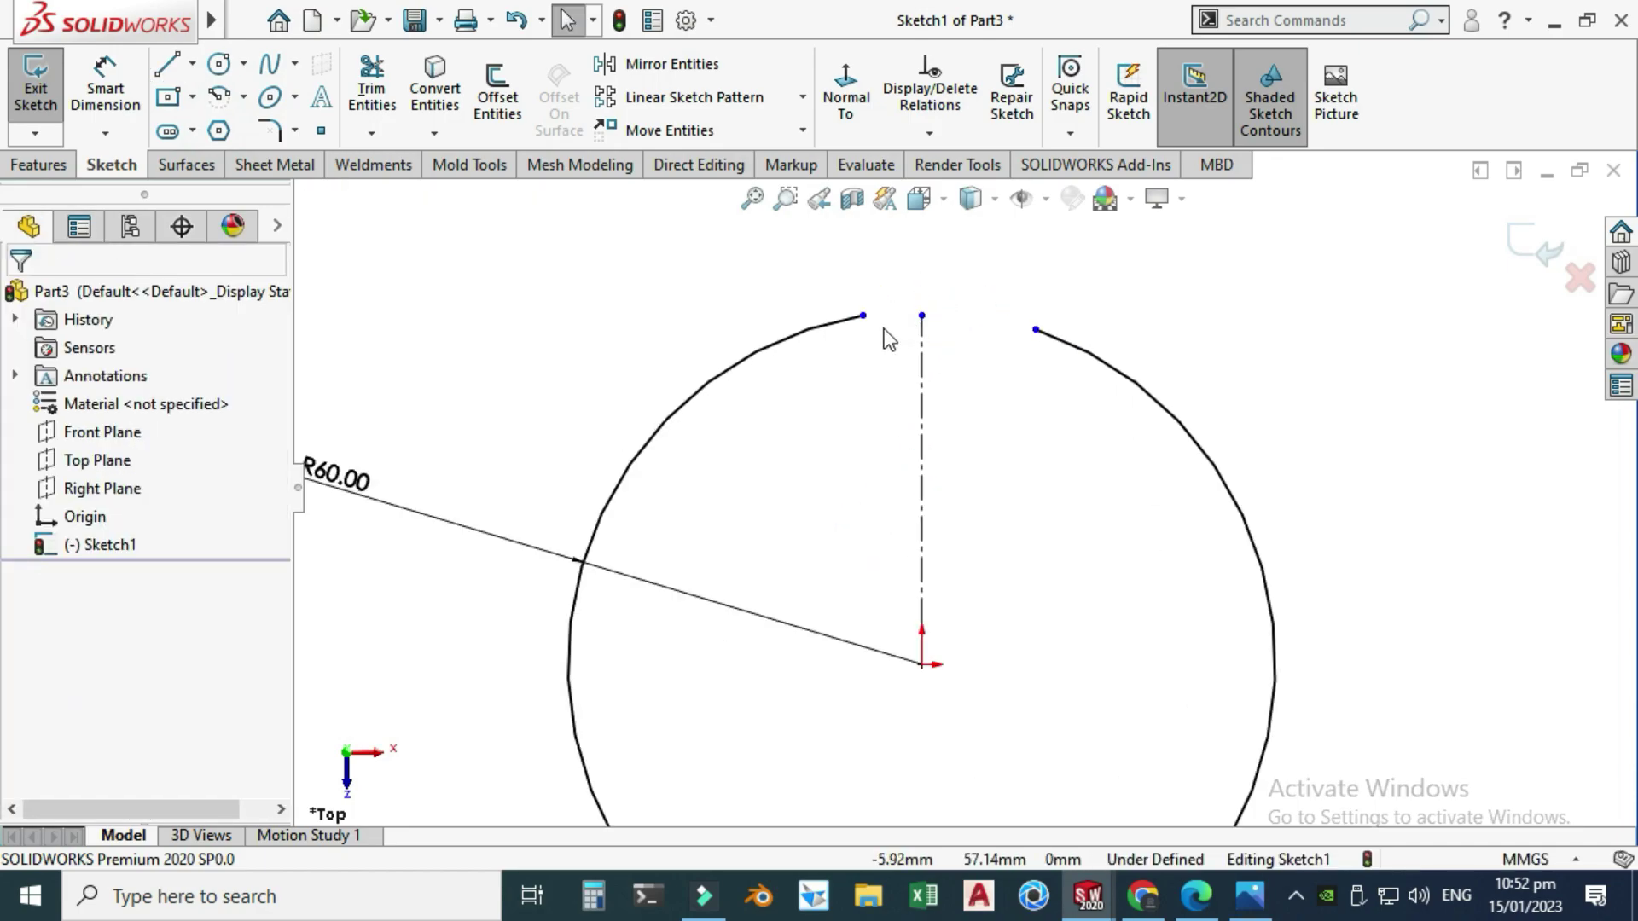
Make the two arc ends symmetric about the centerline.
left_click(864, 317)
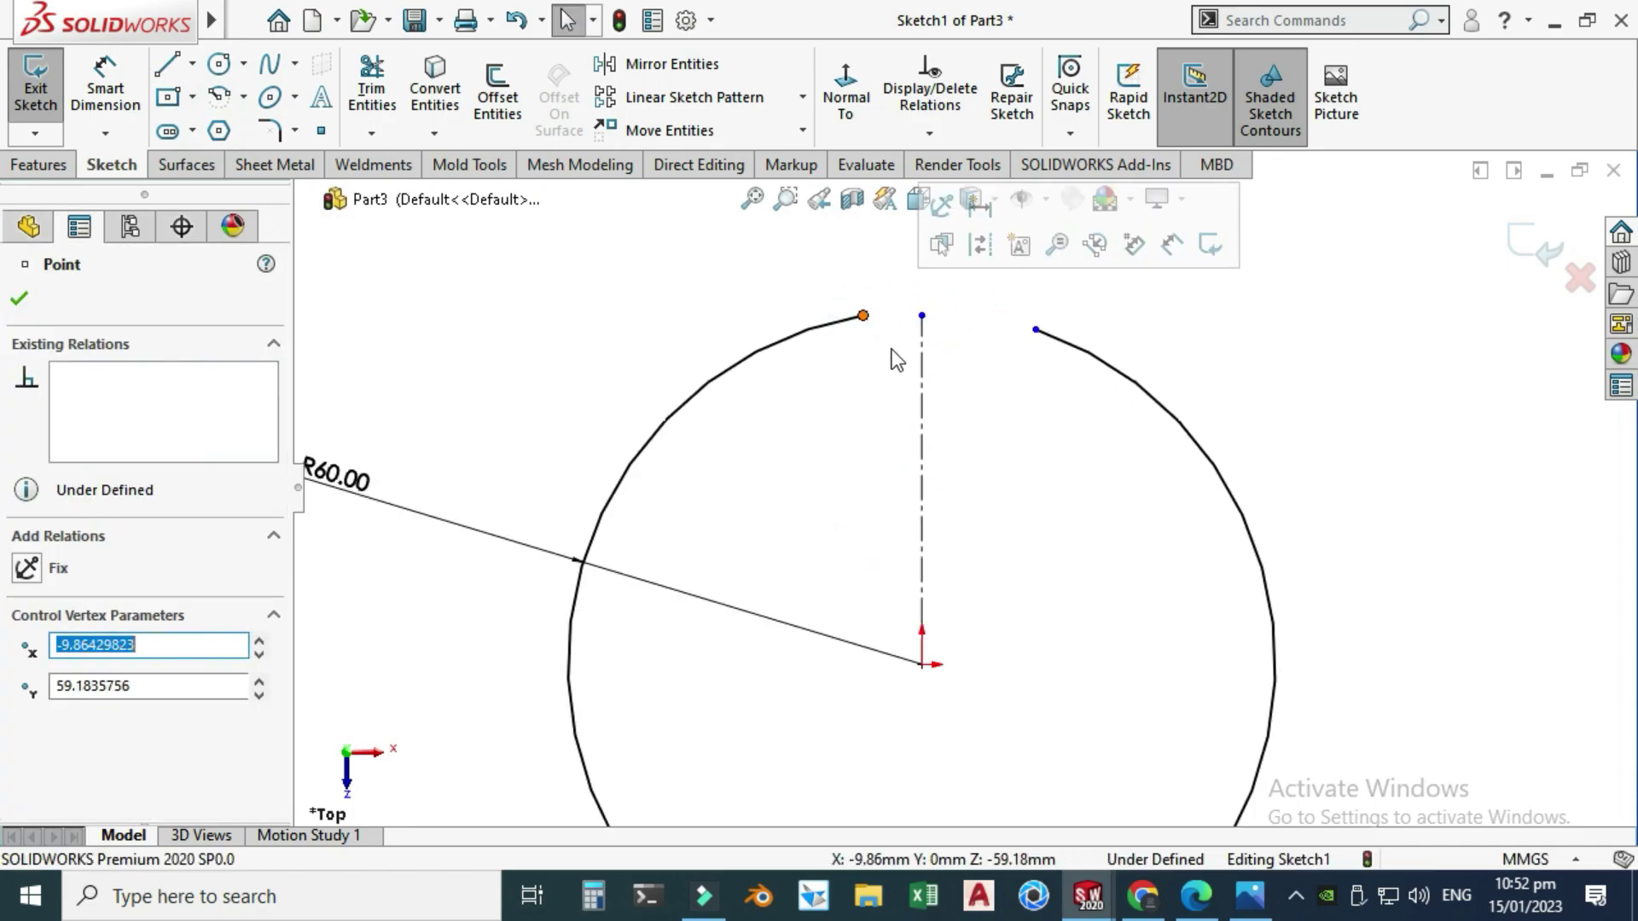
left_click(922, 380)
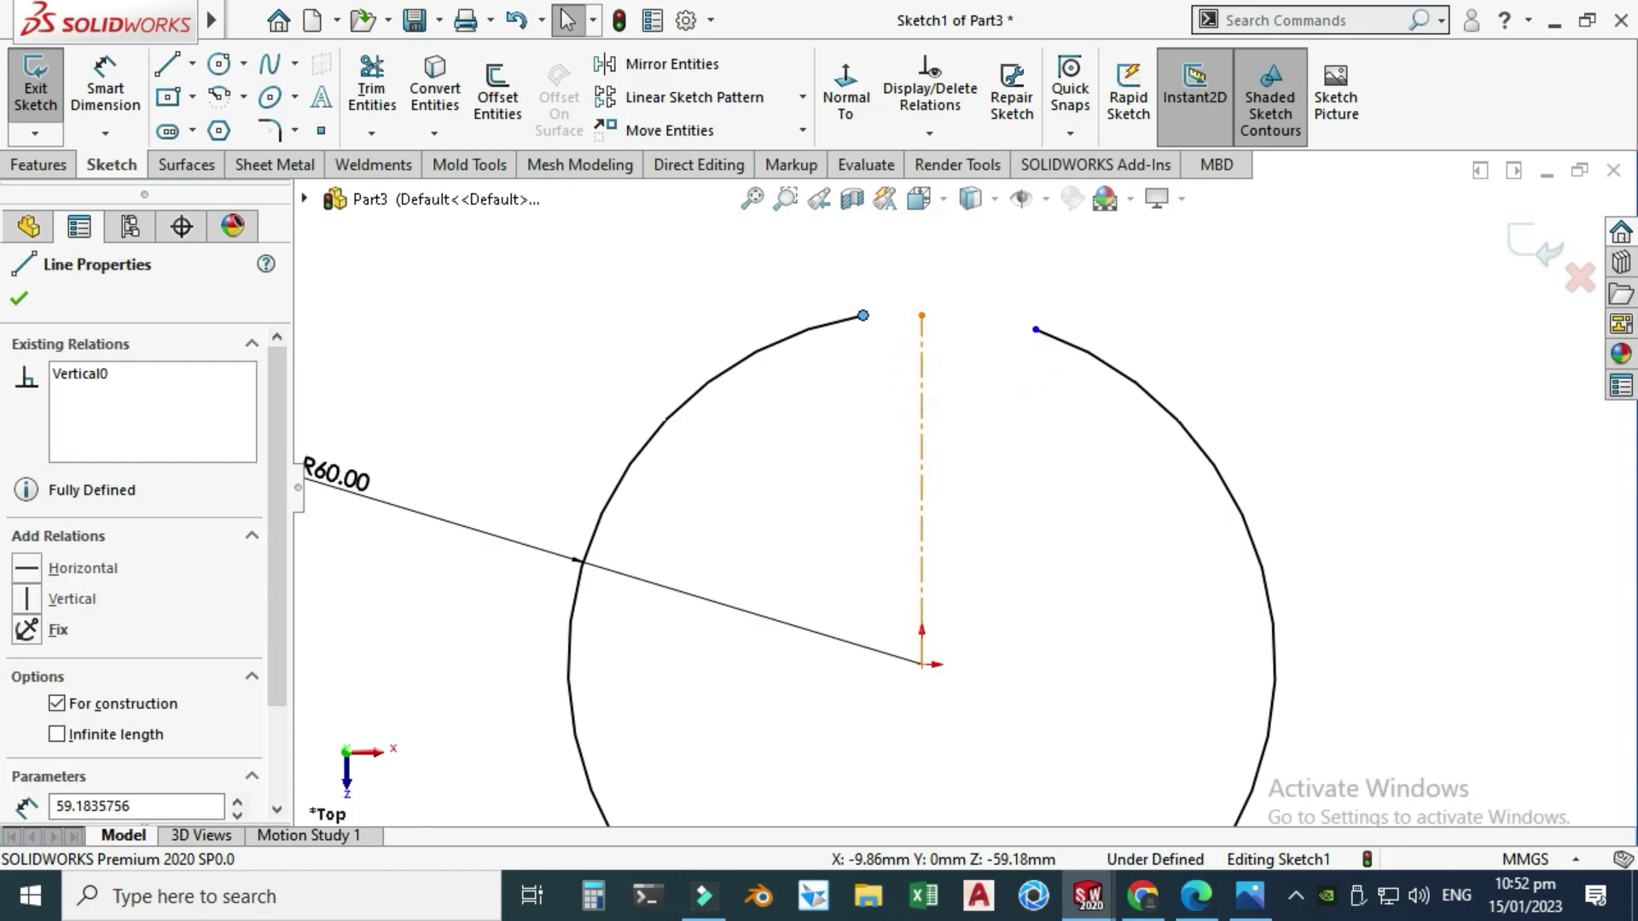
left_click(1035, 331, "ctrl")
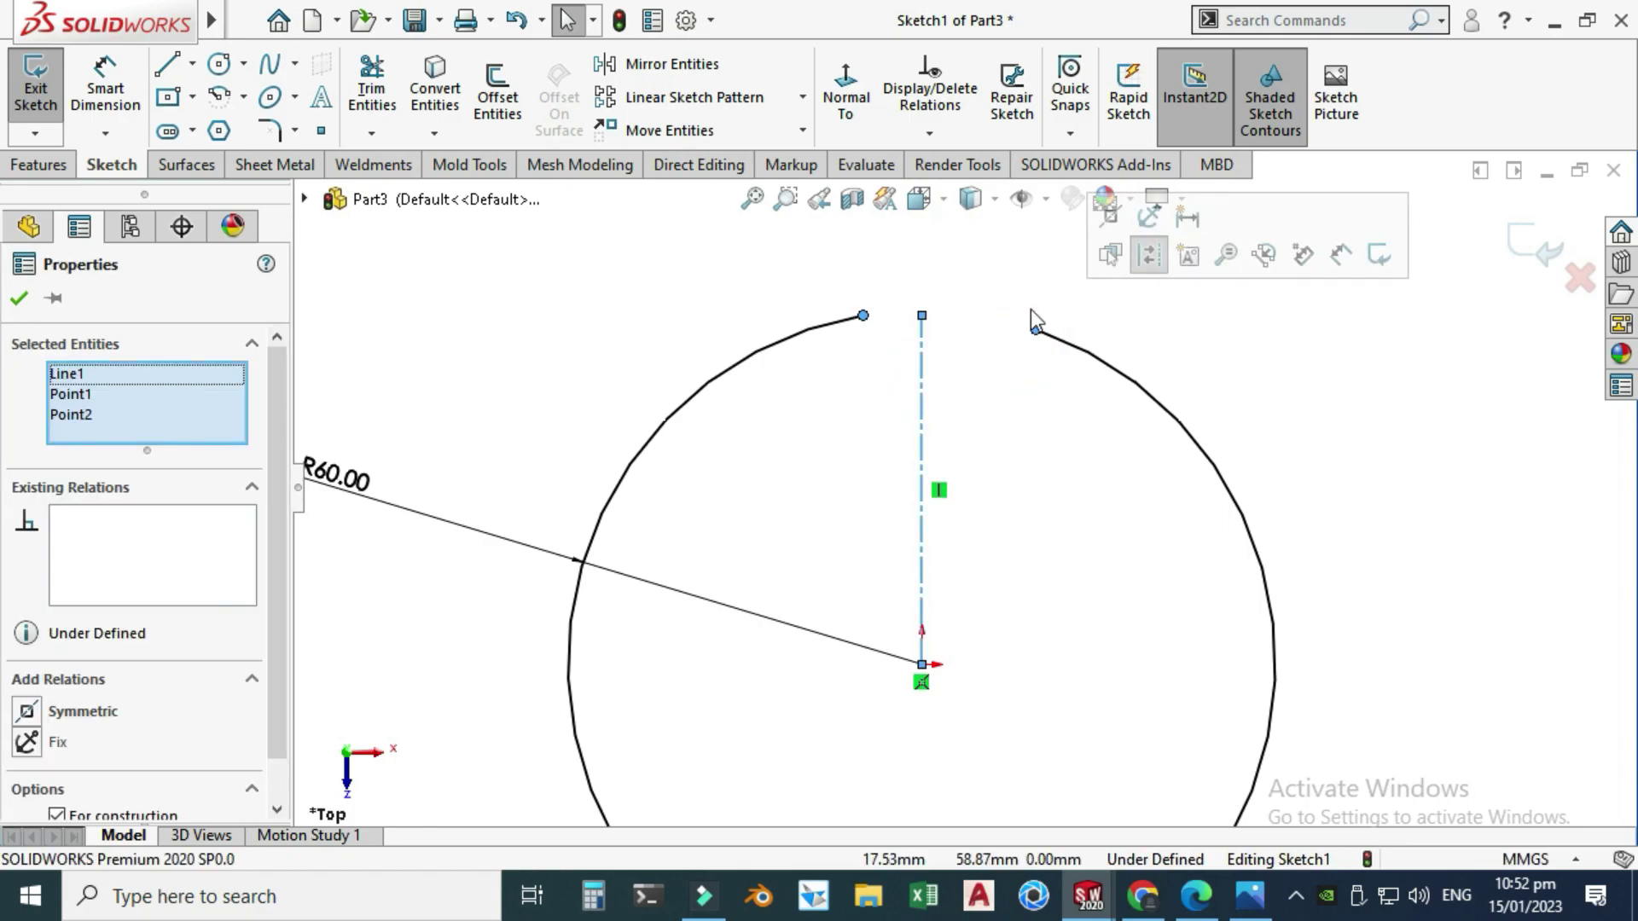
left_click(1111, 220)
left_click(638, 309)
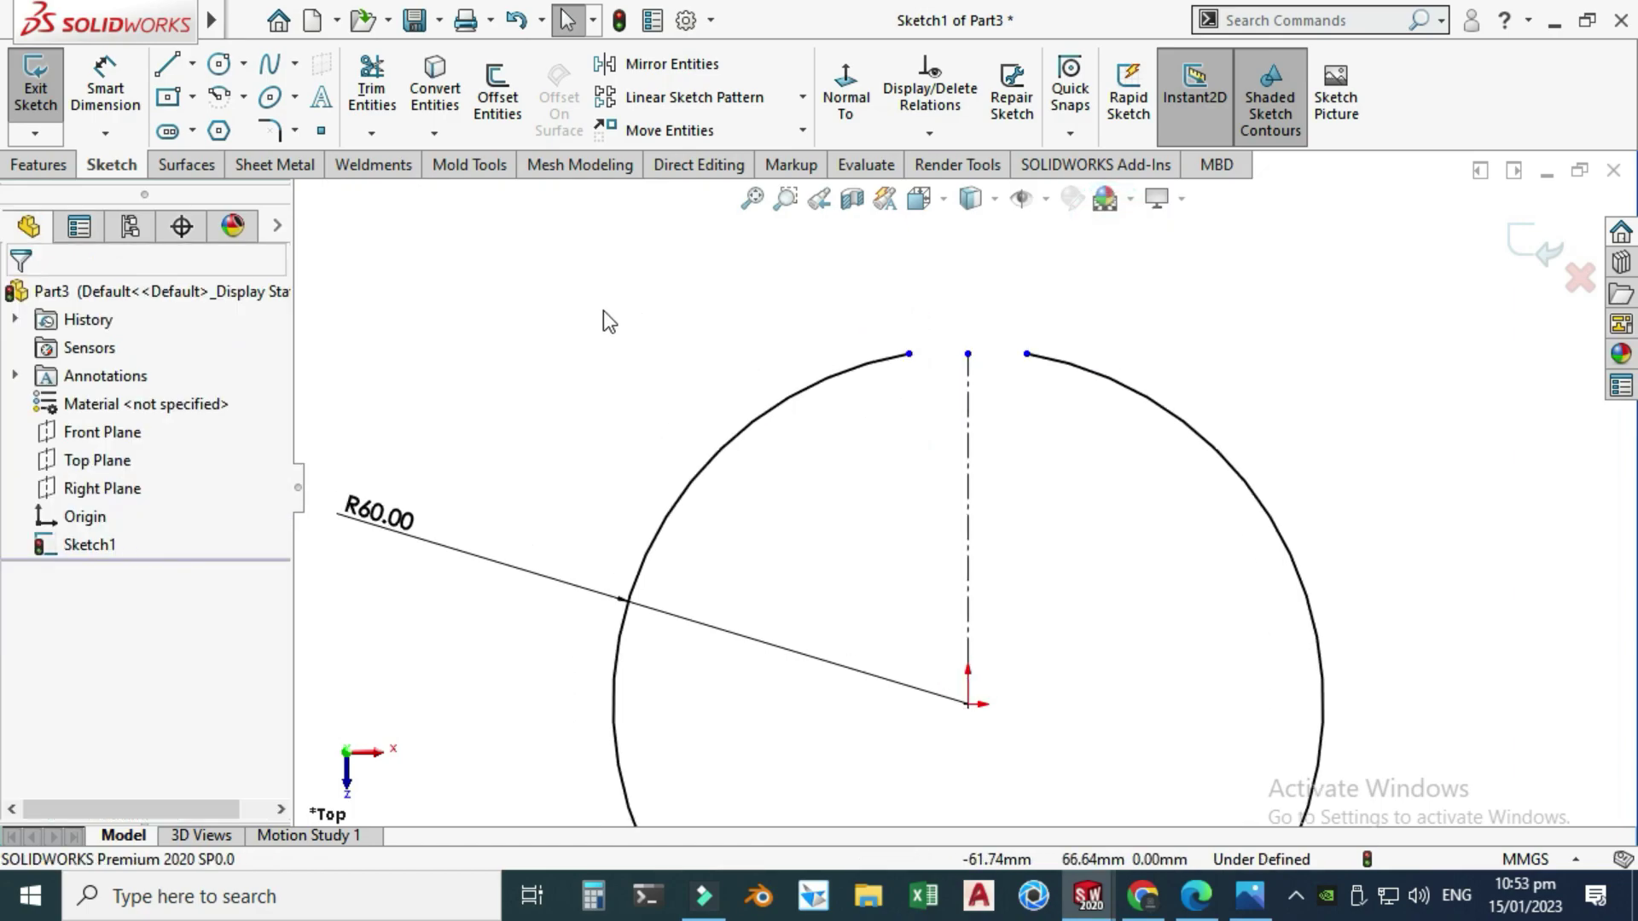
Dimension the gap between the arc ends to 1 mm and exit the sketch.
left_click(126, 111)
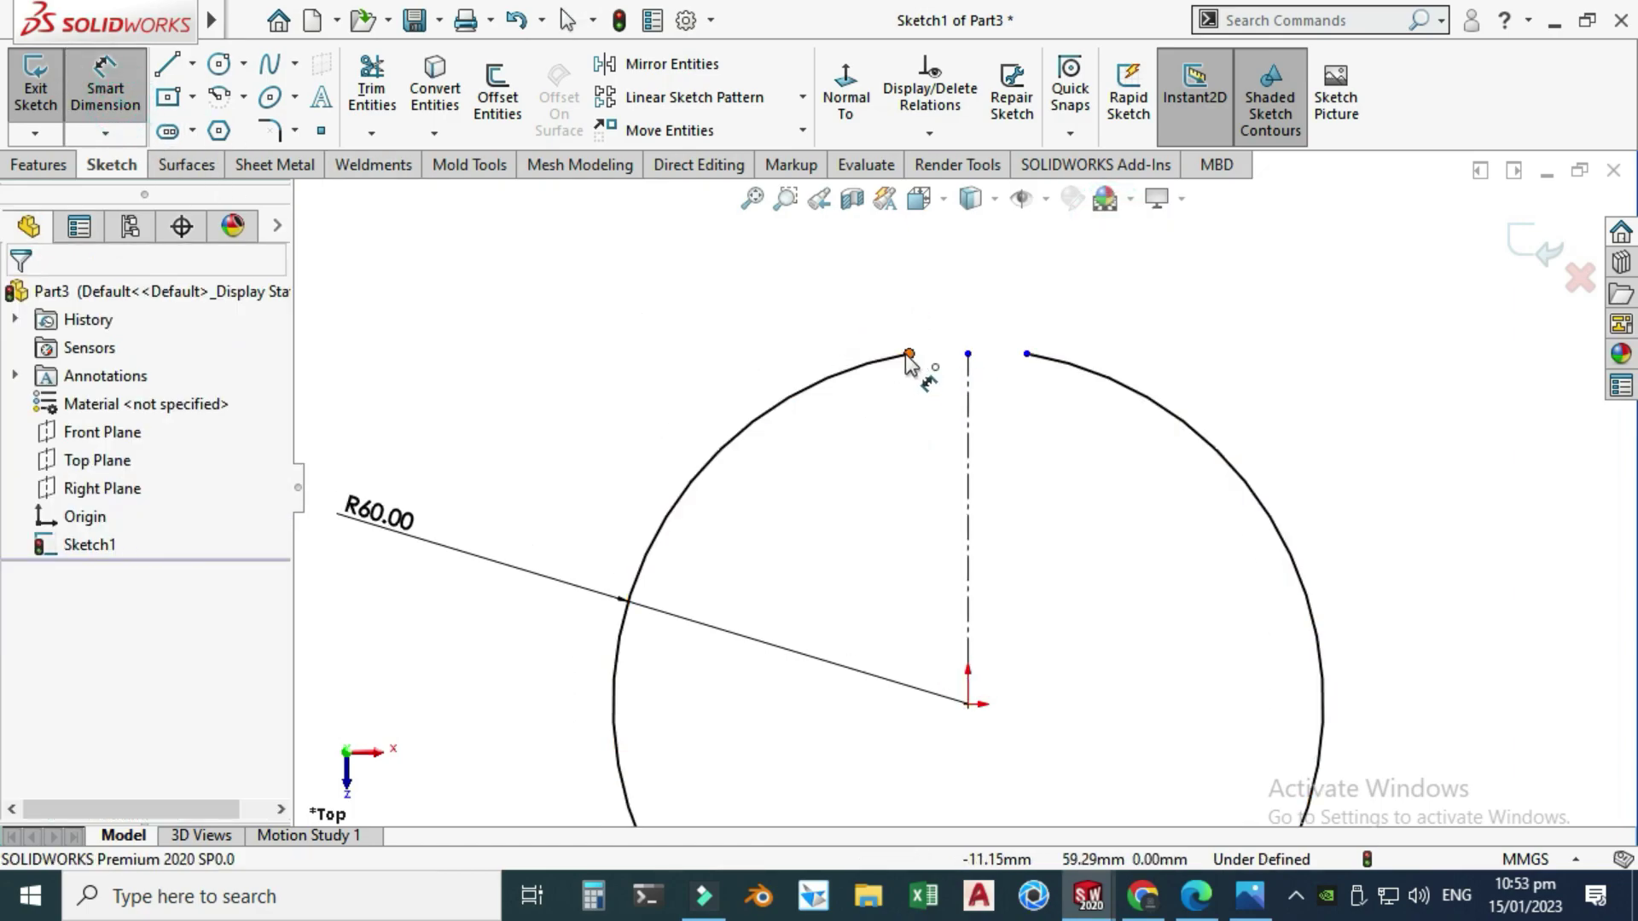
left_click(910, 354)
left_click(1029, 354)
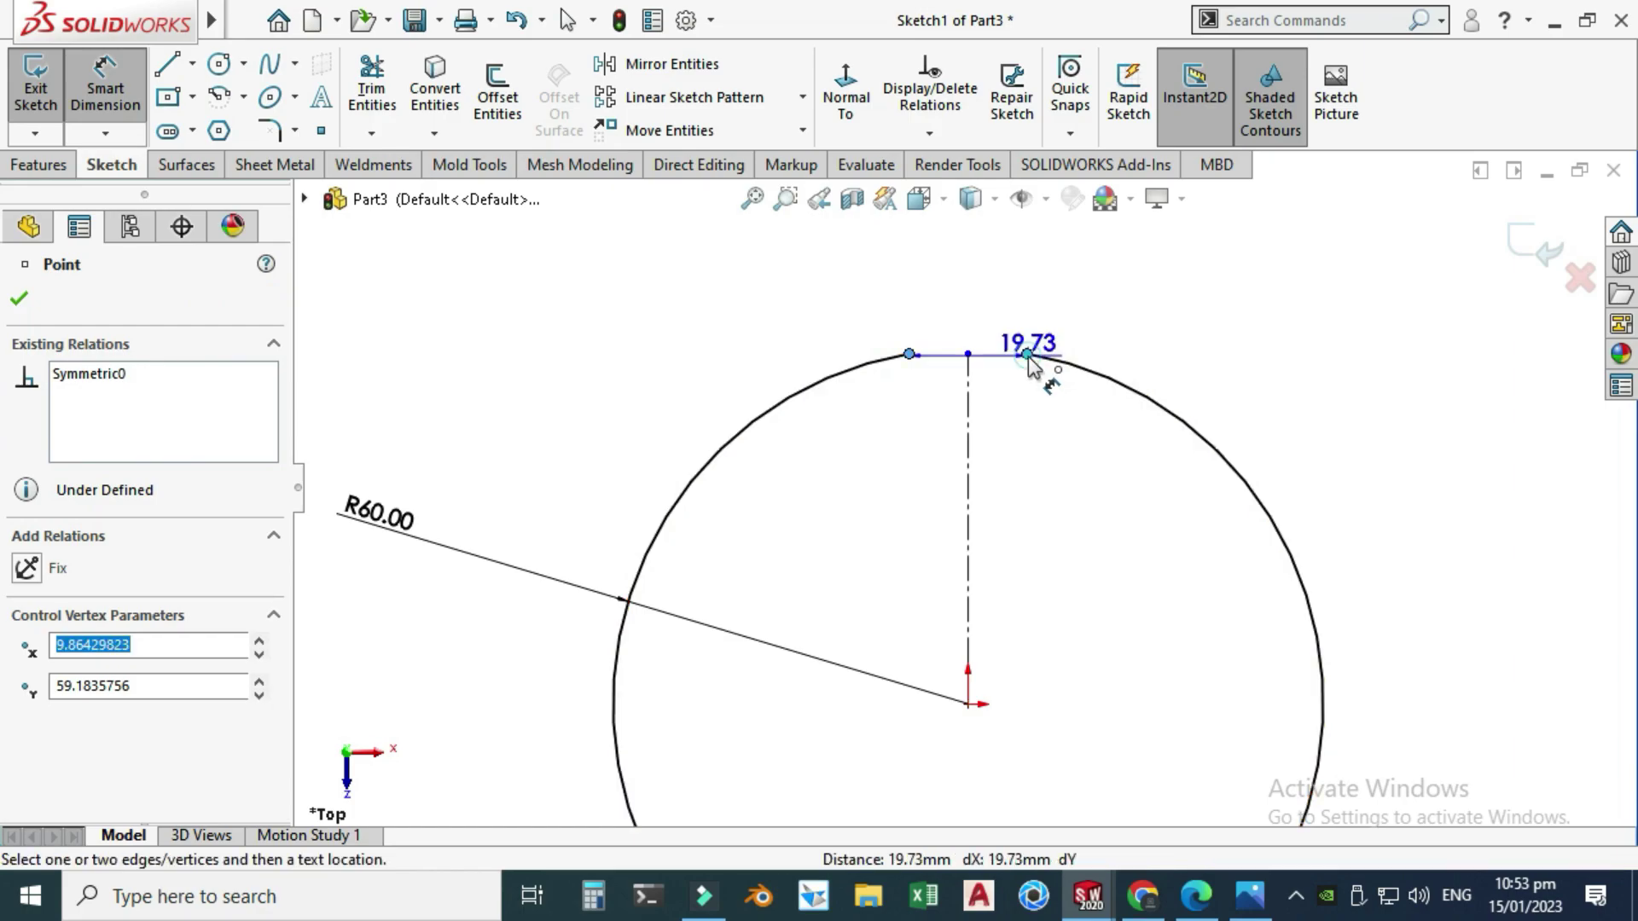
left_click(977, 307)
type("1")
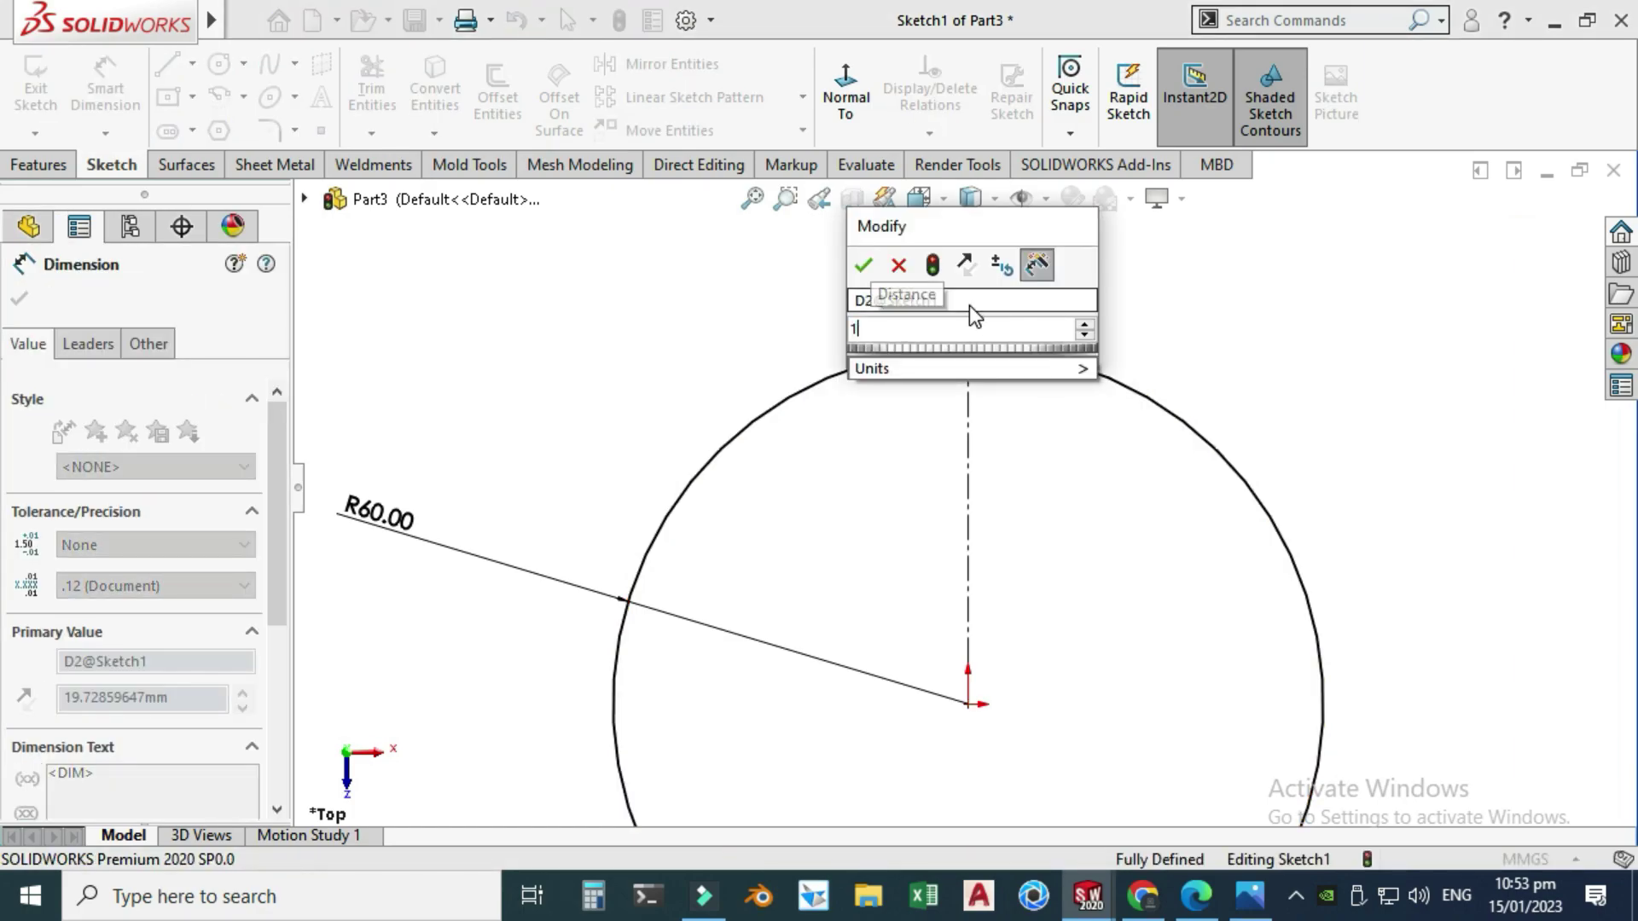
key("Return")
key("Escape")
scroll(962, 503, "up", 2)
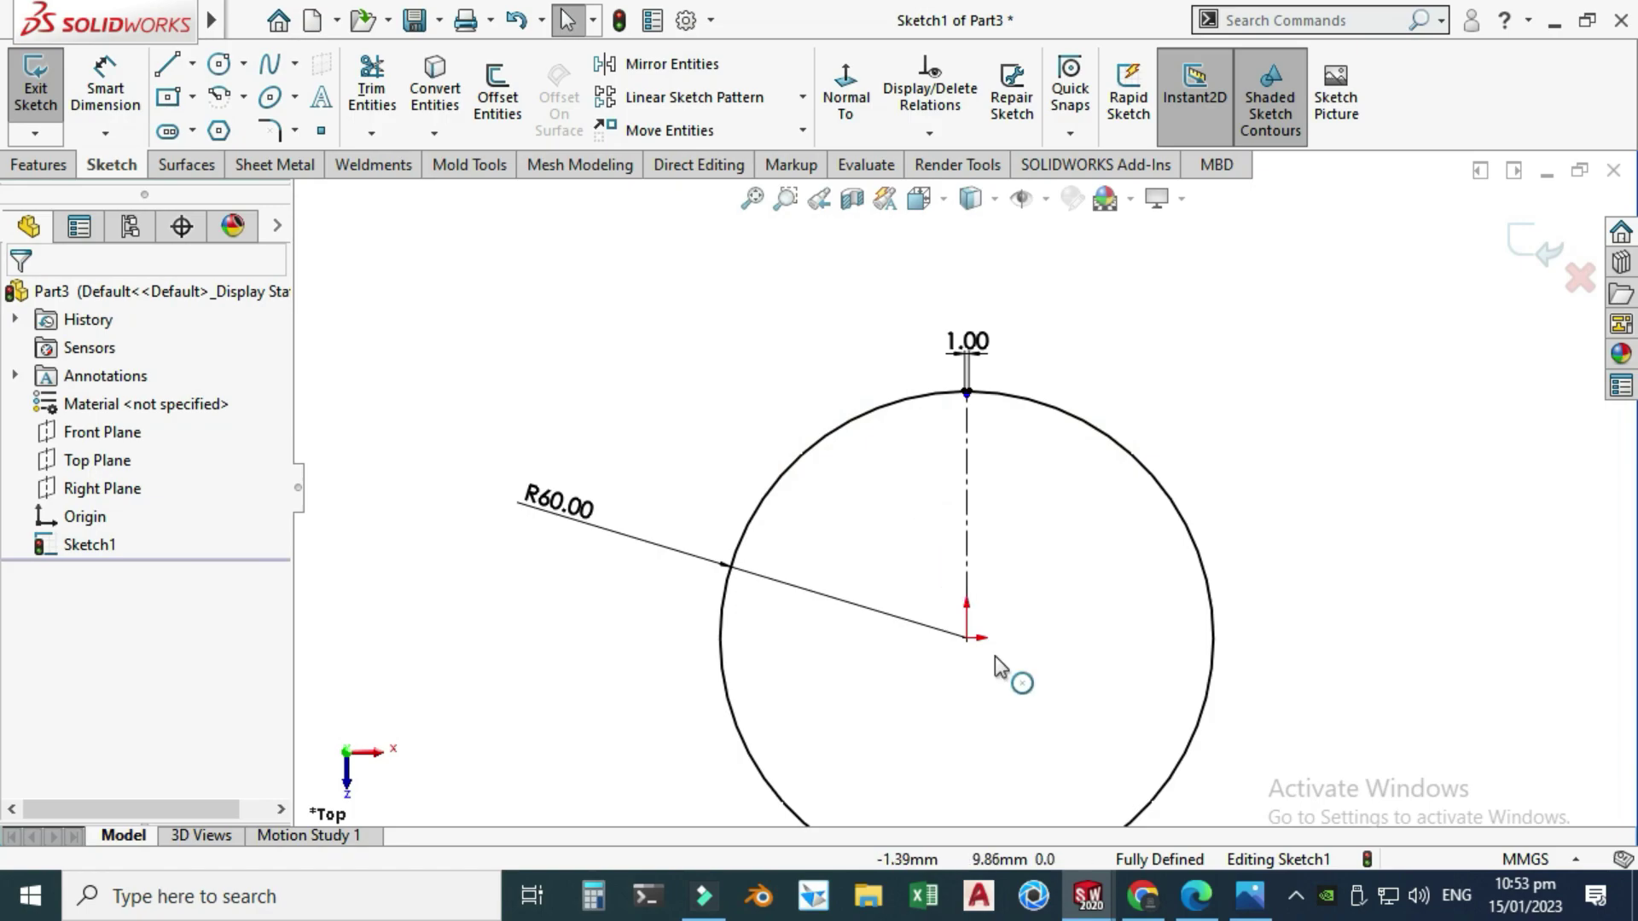
left_click(1529, 245)
Create reference Plane1 parallel to the Top Plane at a 100 mm offset.
middle_click_drag(1108, 633, 916, 379)
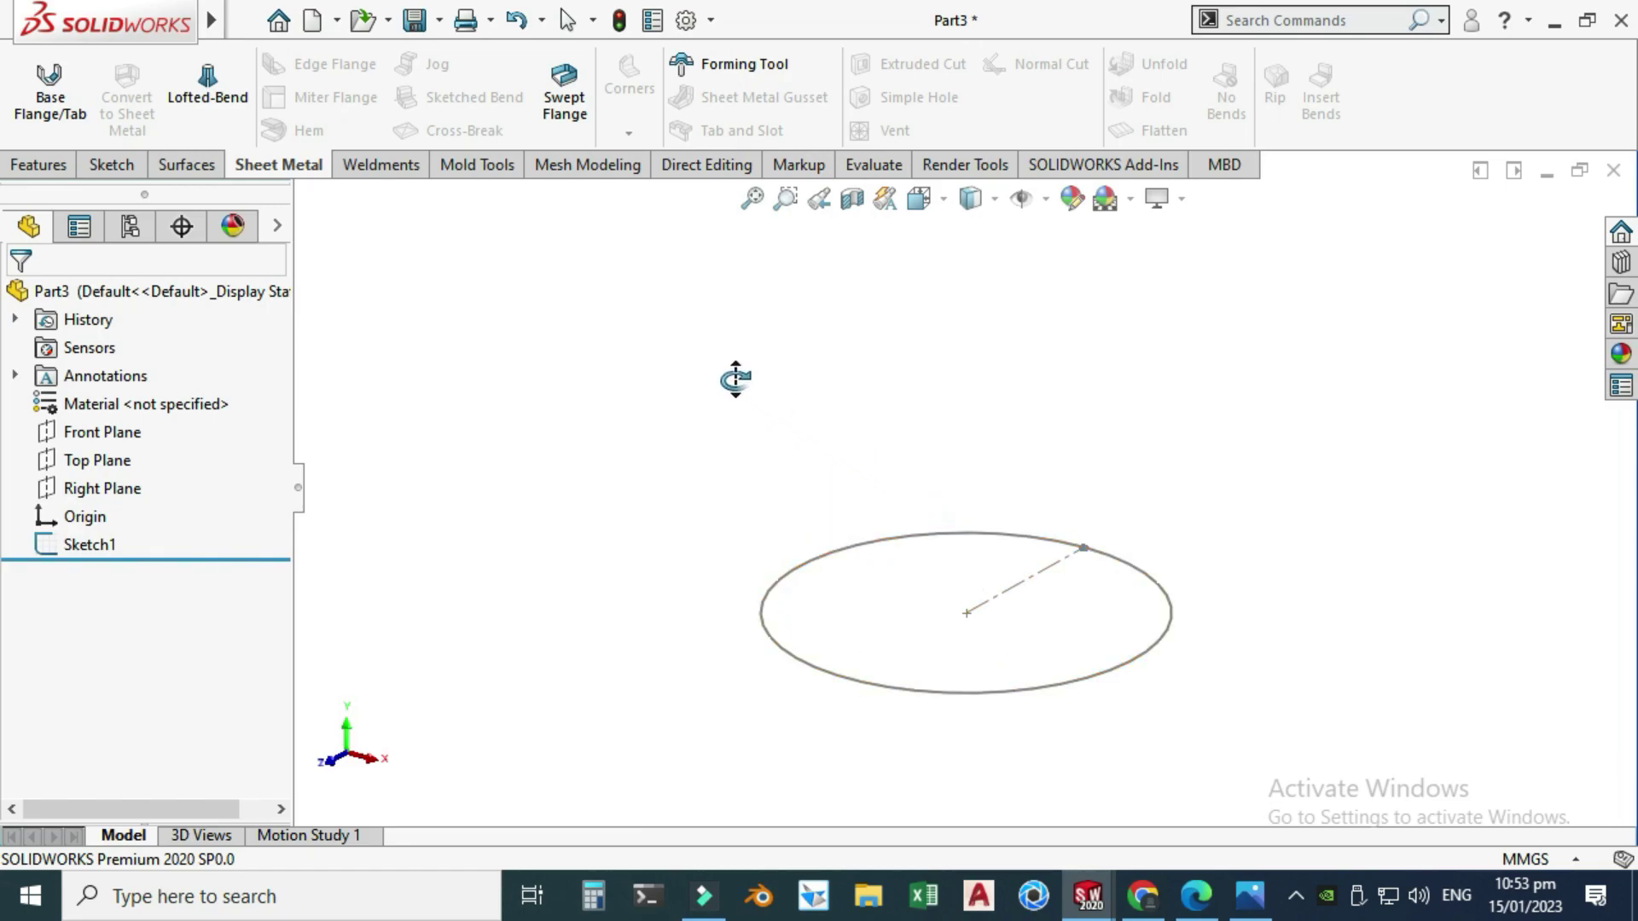
left_click(39, 165)
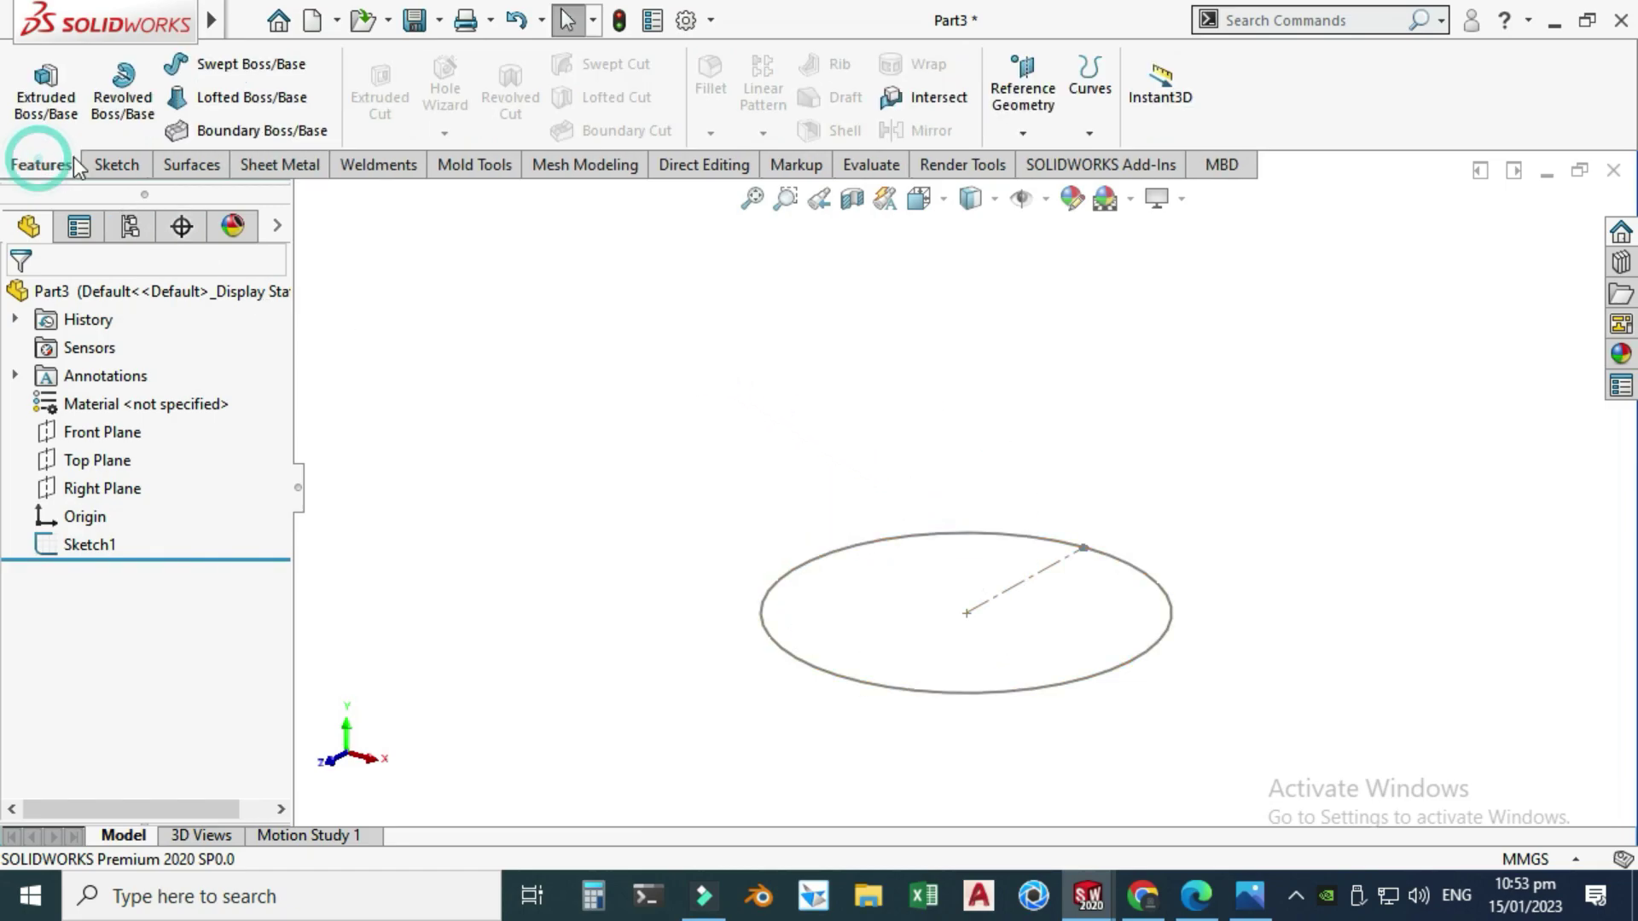
left_click(1013, 130)
left_click(1041, 161)
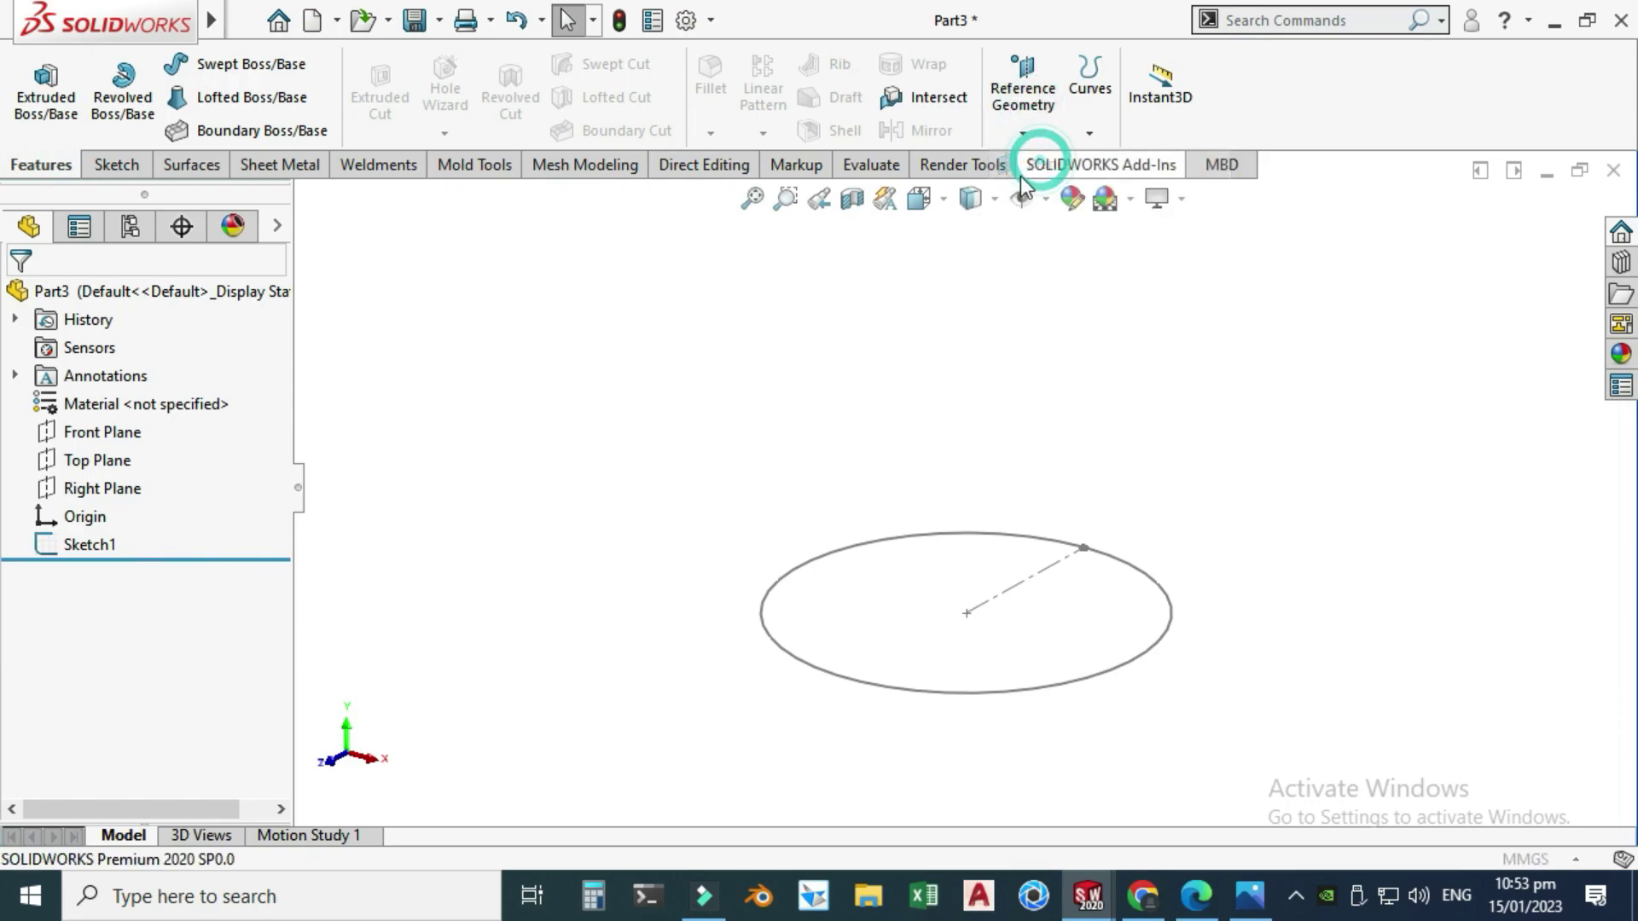
left_click(303, 199)
left_click(383, 372)
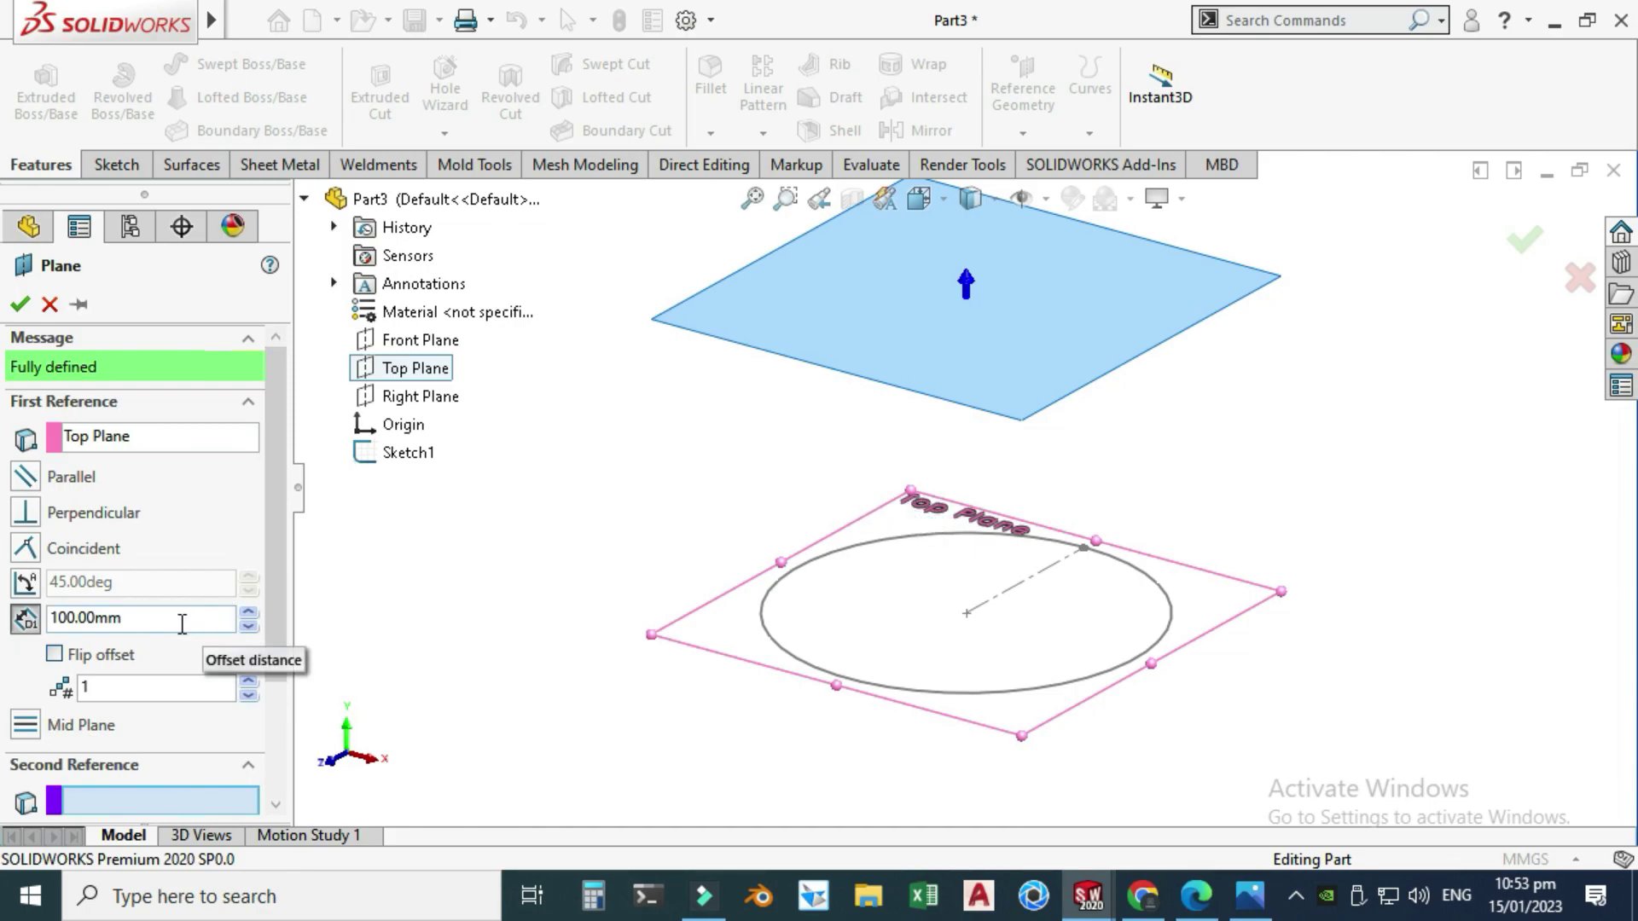
left_click(20, 303)
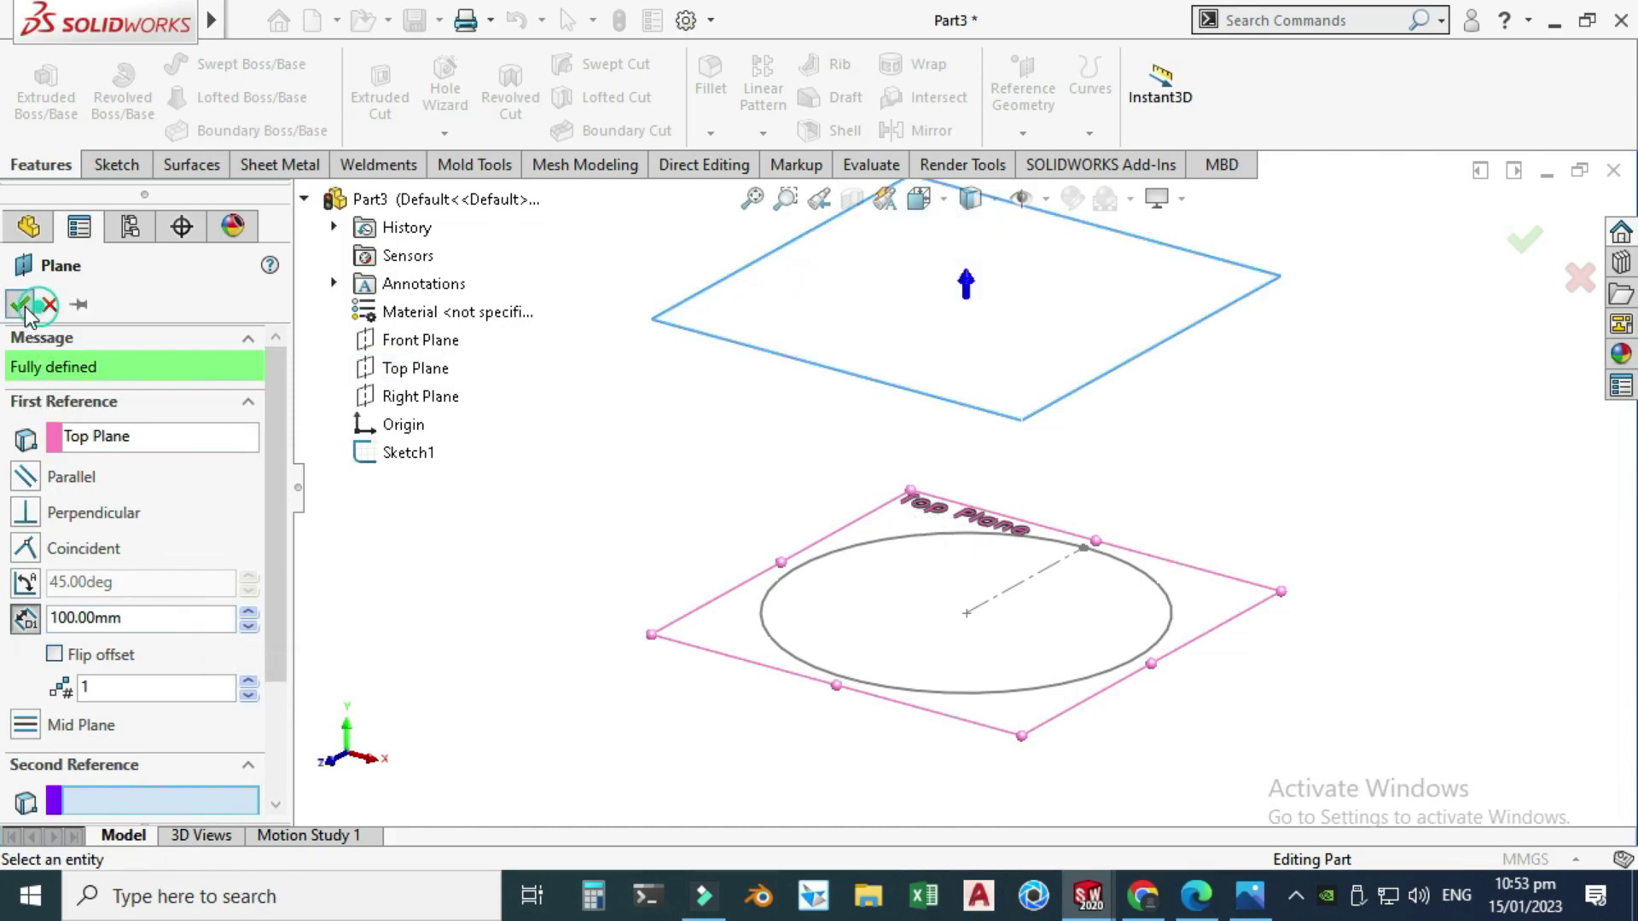
left_click(474, 488)
scroll(663, 505, "down", 1)
Sketch on Plane1, viewed normal, a centerpoint arc from the origin with a small top gap.
scroll(713, 546, "up", 3)
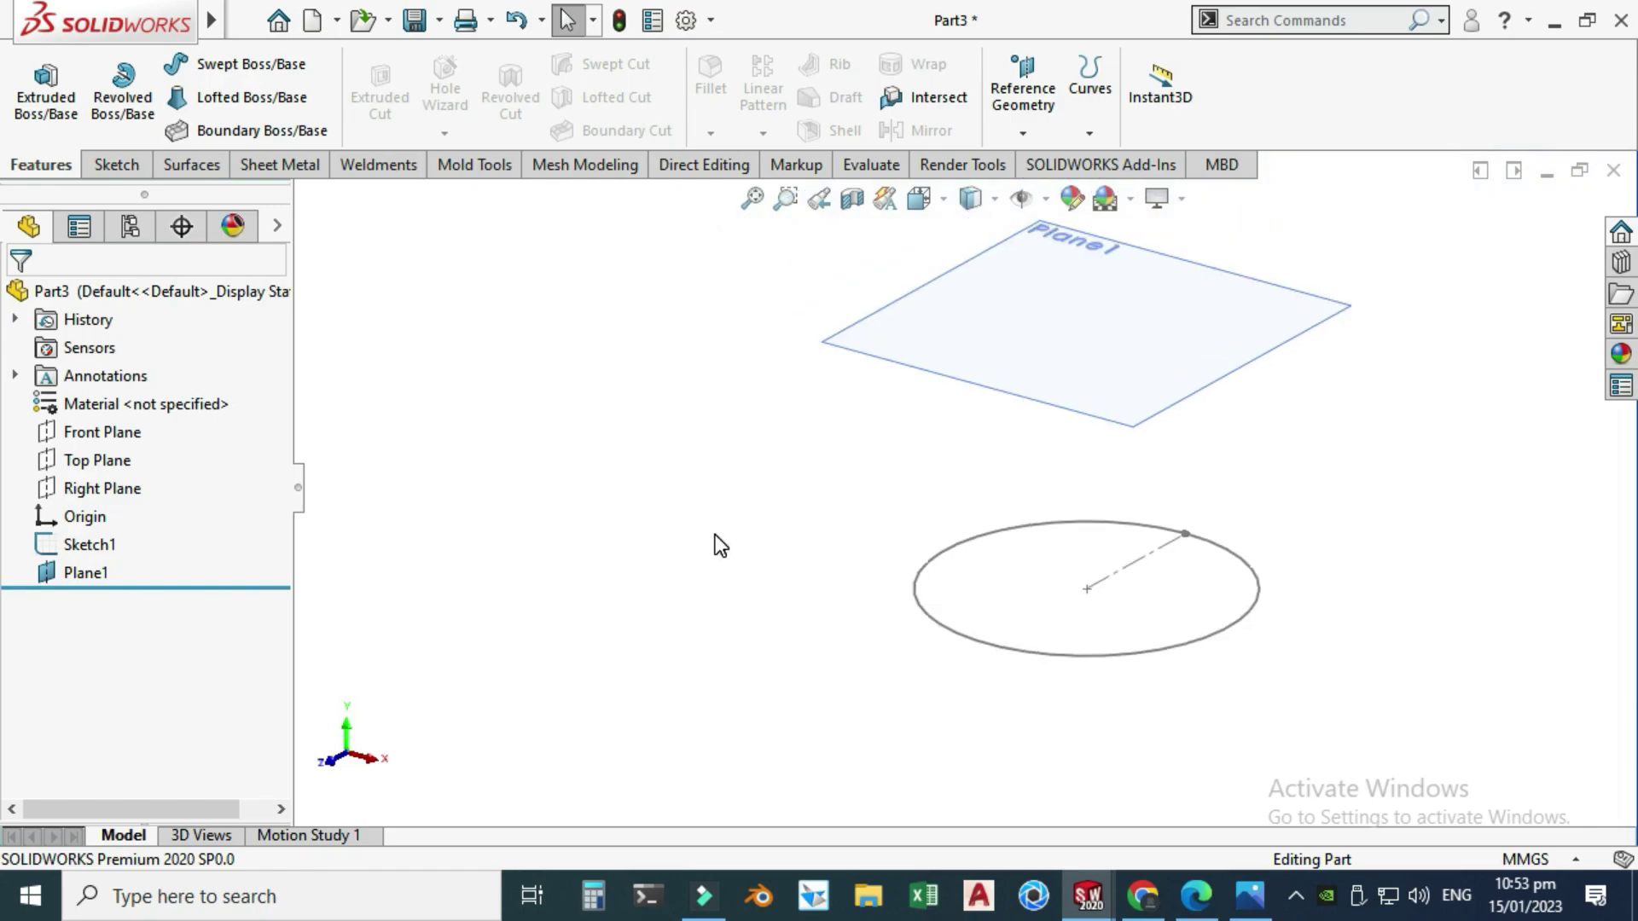
left_click(1026, 329)
left_click(1139, 250)
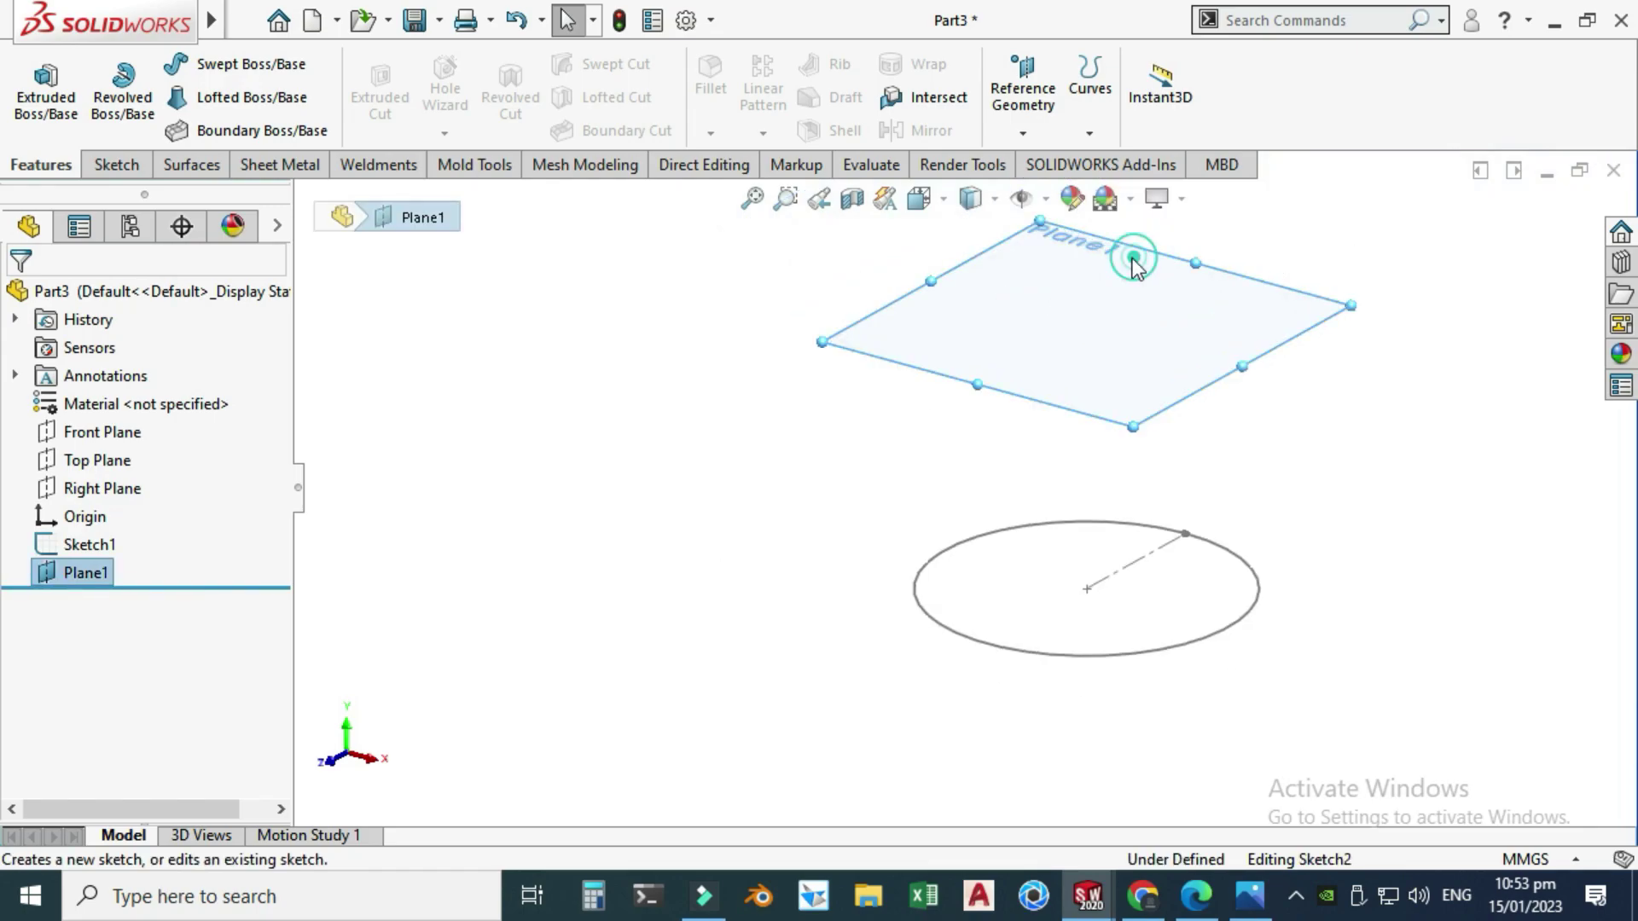
left_click(846, 102)
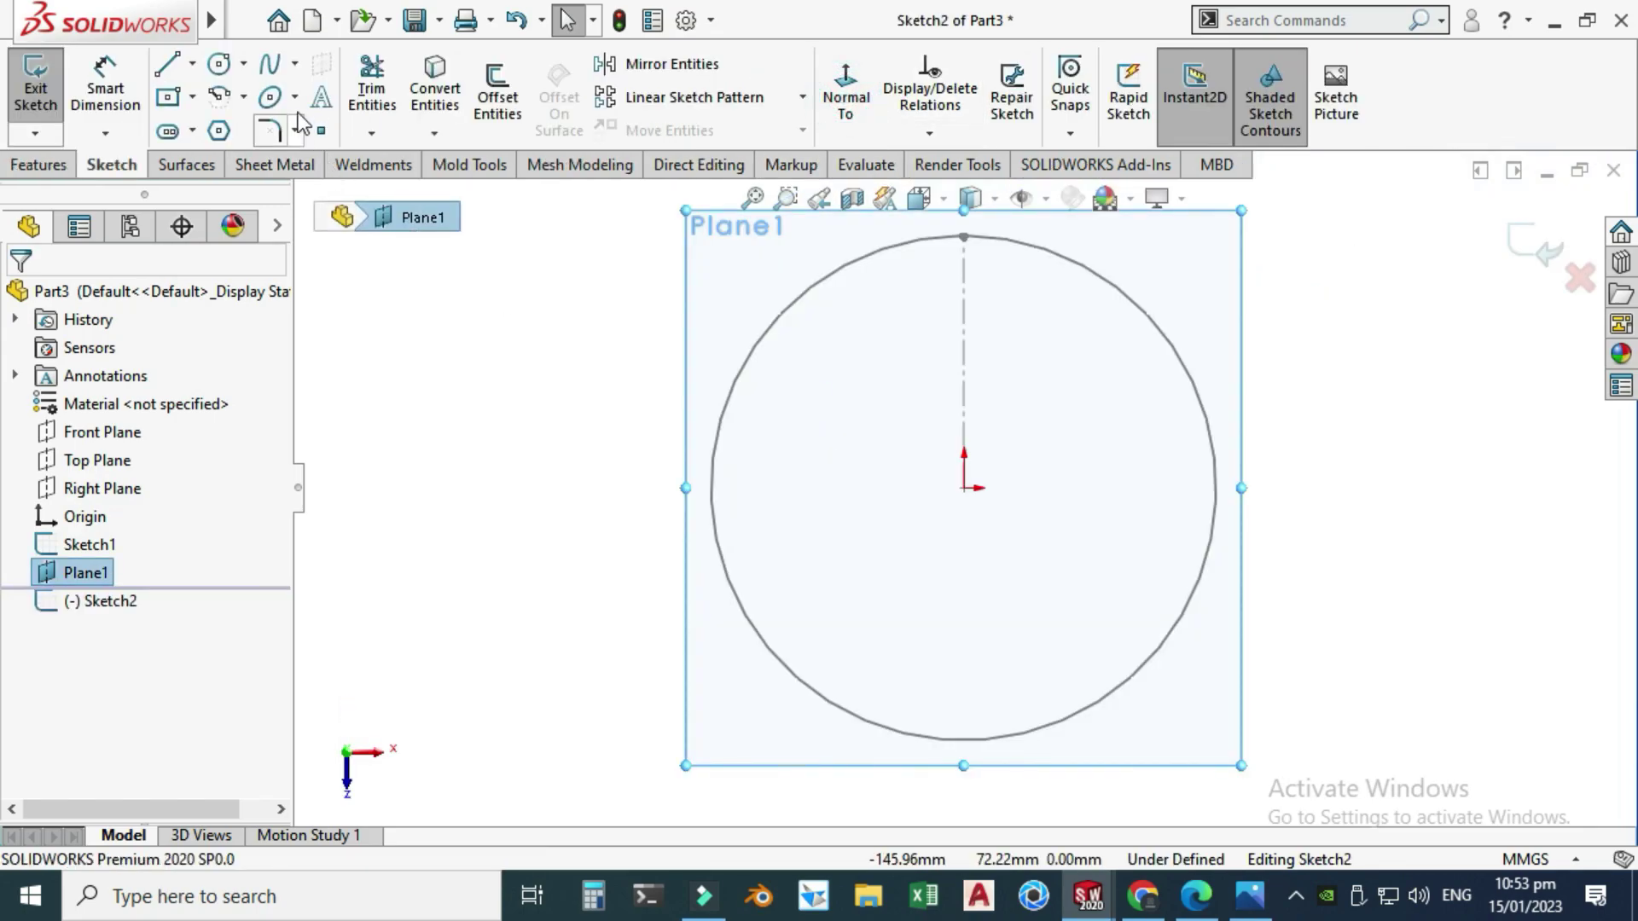
left_click(244, 97)
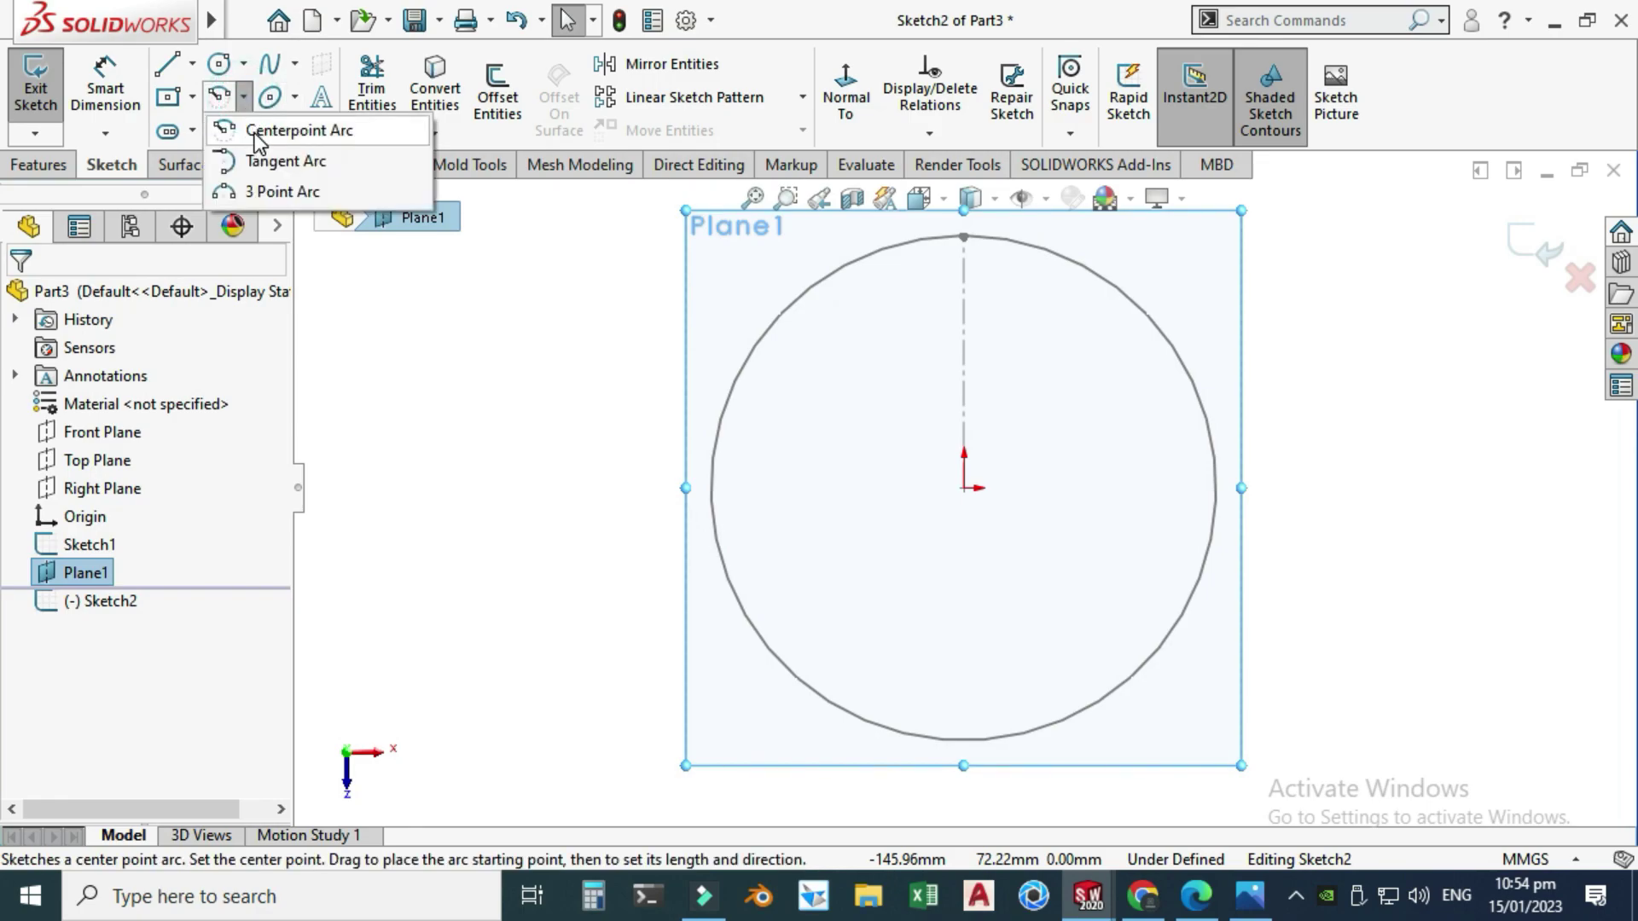
left_click(281, 133)
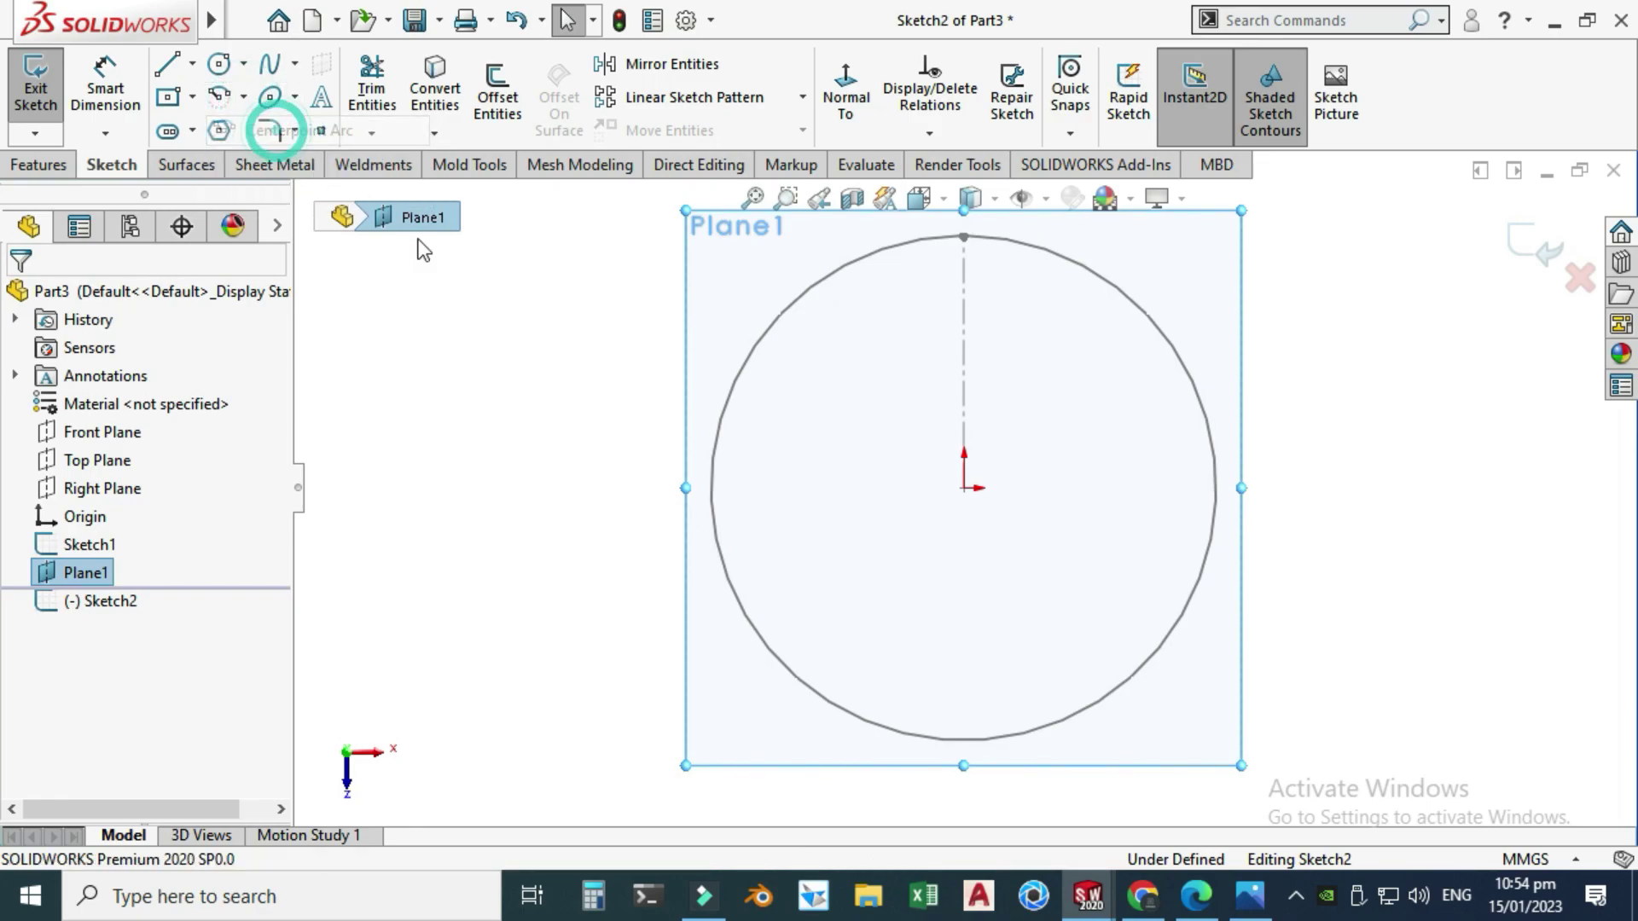
left_click(964, 489)
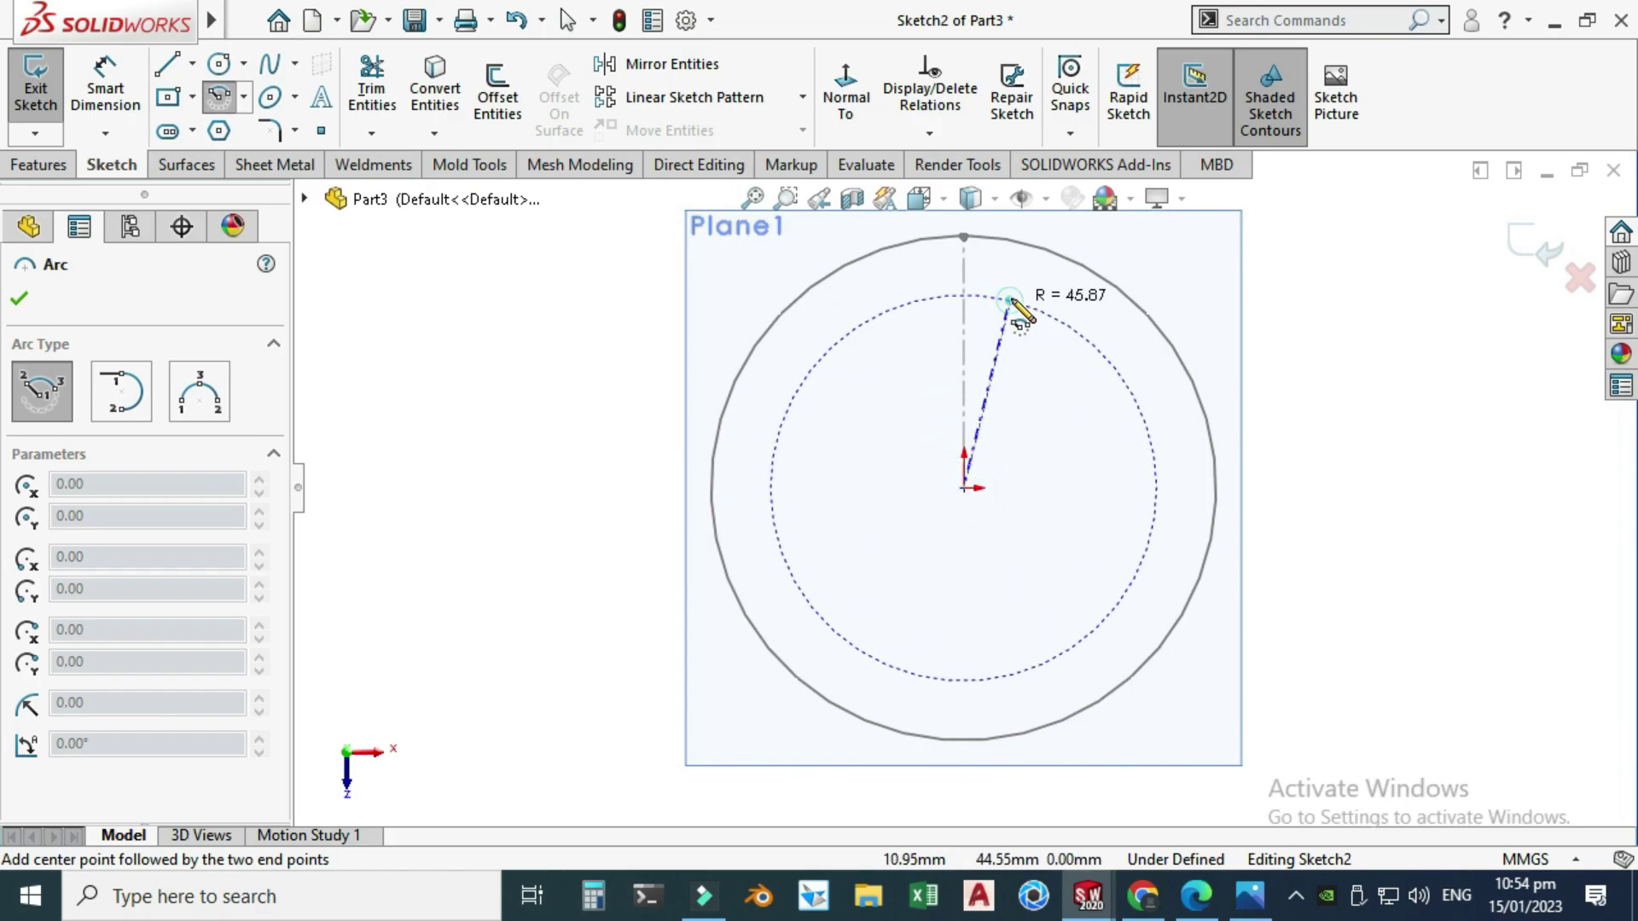
left_click(1010, 300)
left_click(1030, 309)
key("Escape")
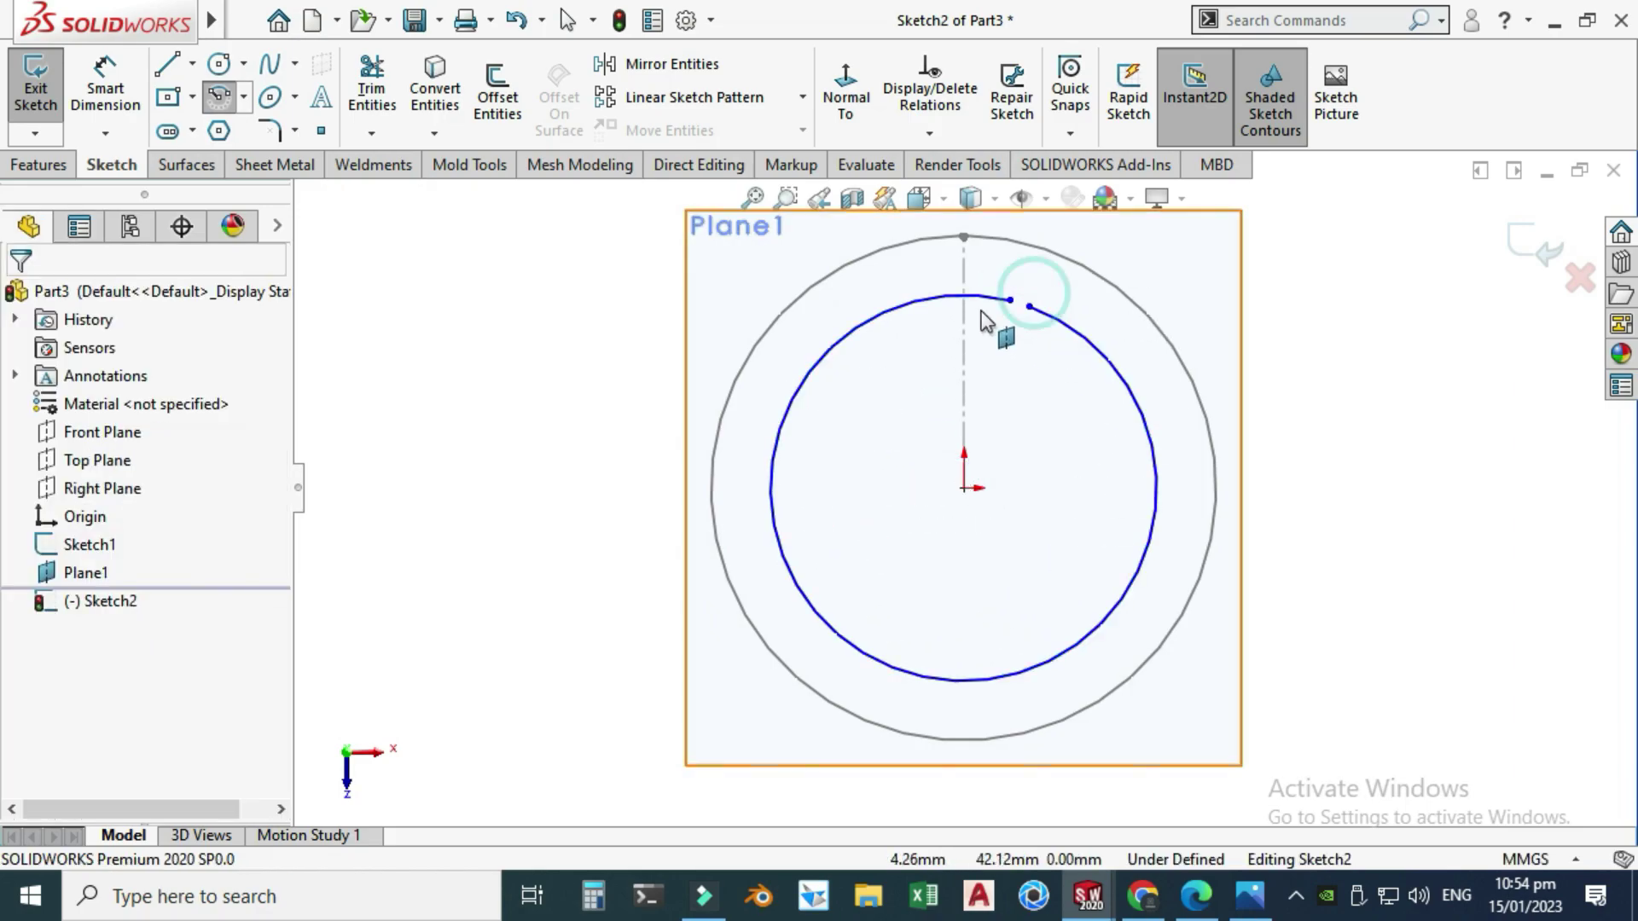
scroll(987, 322, "up", 2)
scroll(640, 415, "down", 1)
Dimension the arc's radius to 40 mm, then change it to 30 mm.
left_click(105, 94)
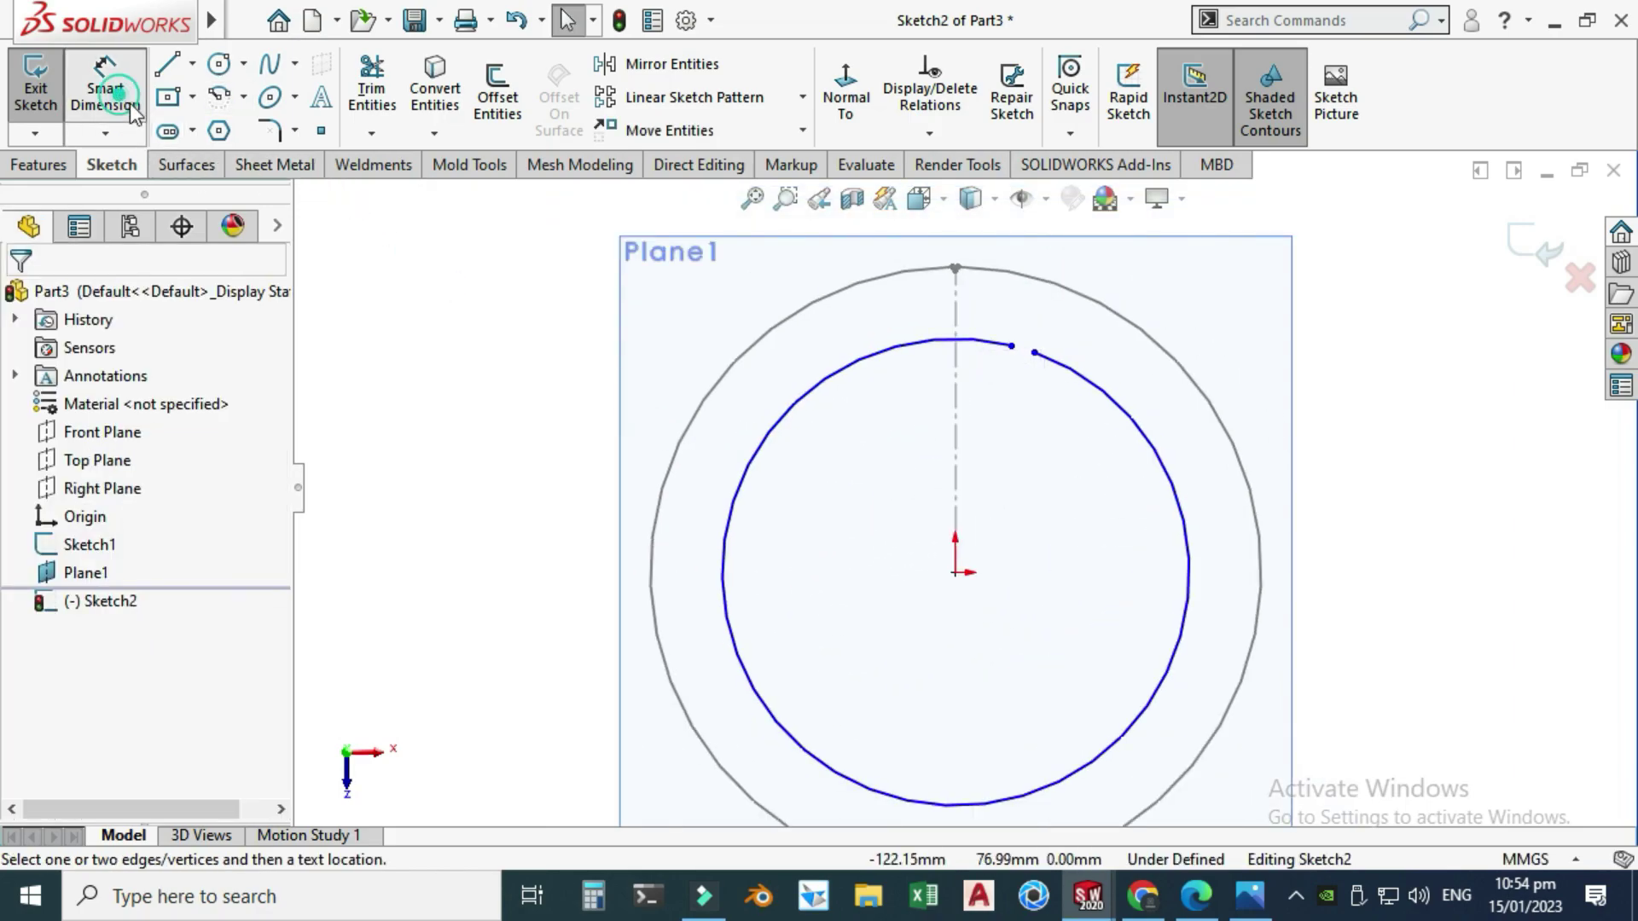
left_click(732, 512)
left_click(470, 368)
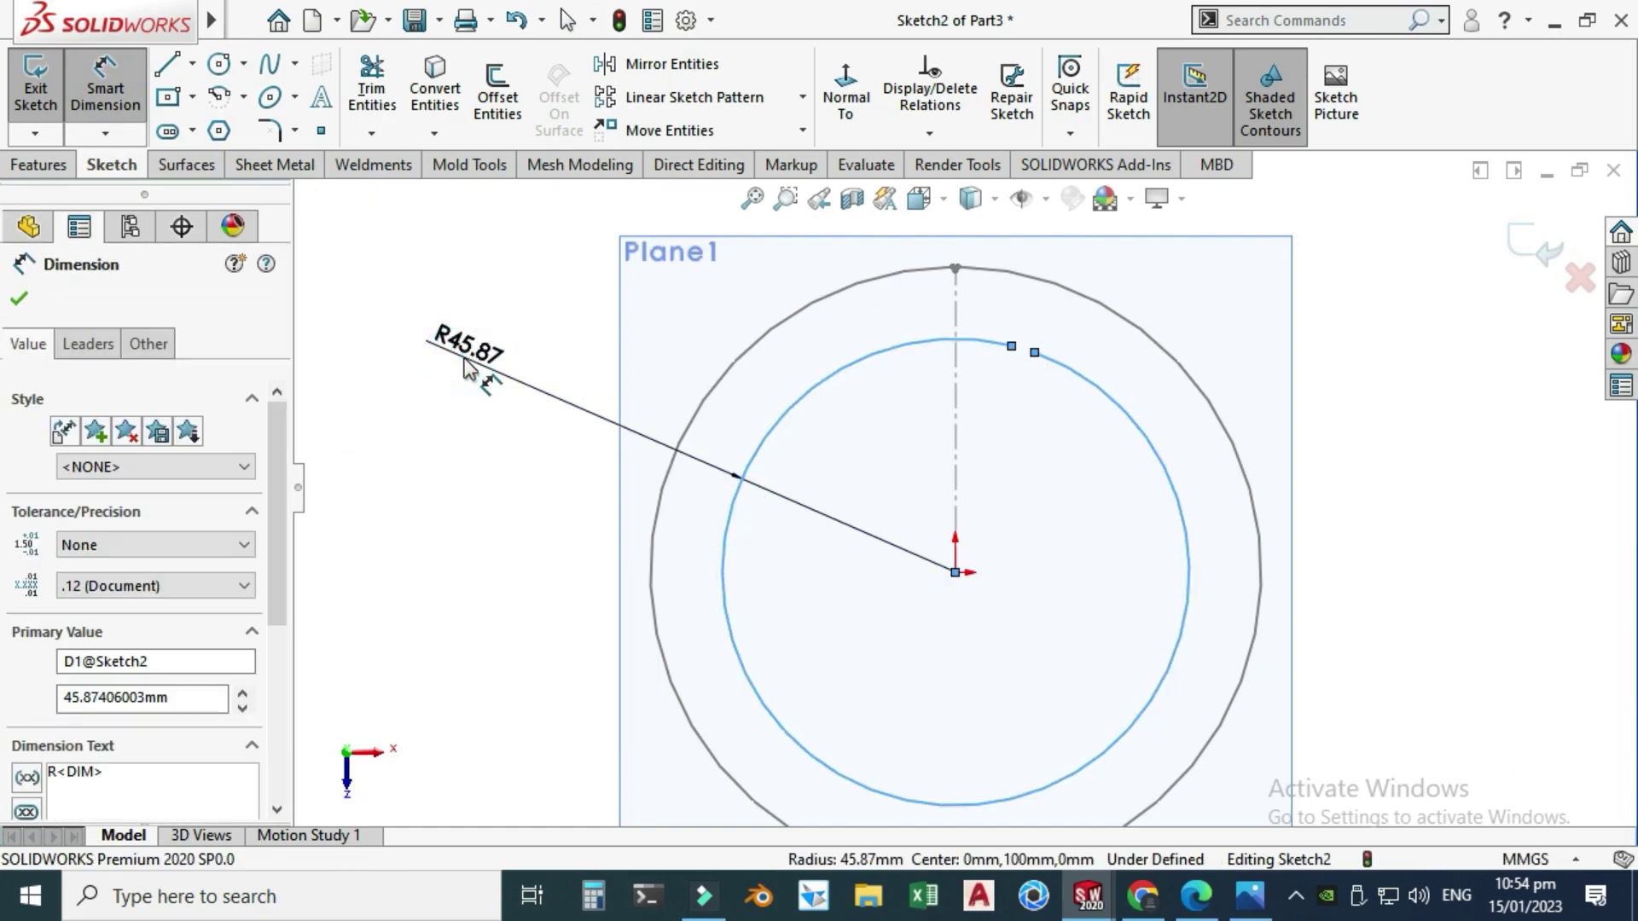
type("40")
key("Return")
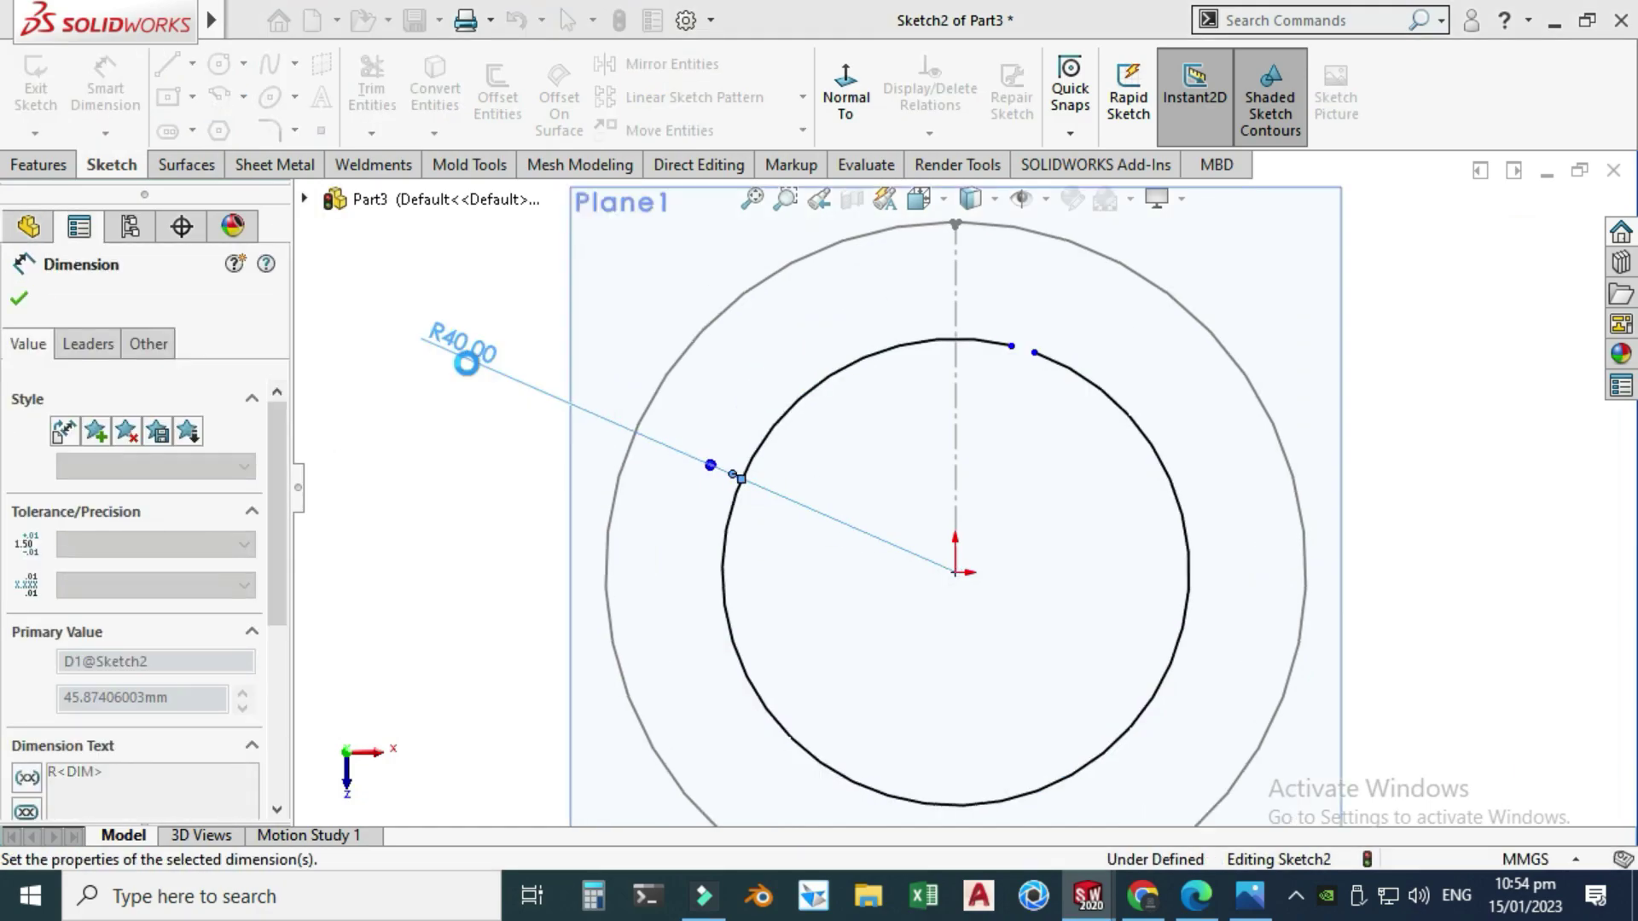
left_click(471, 350)
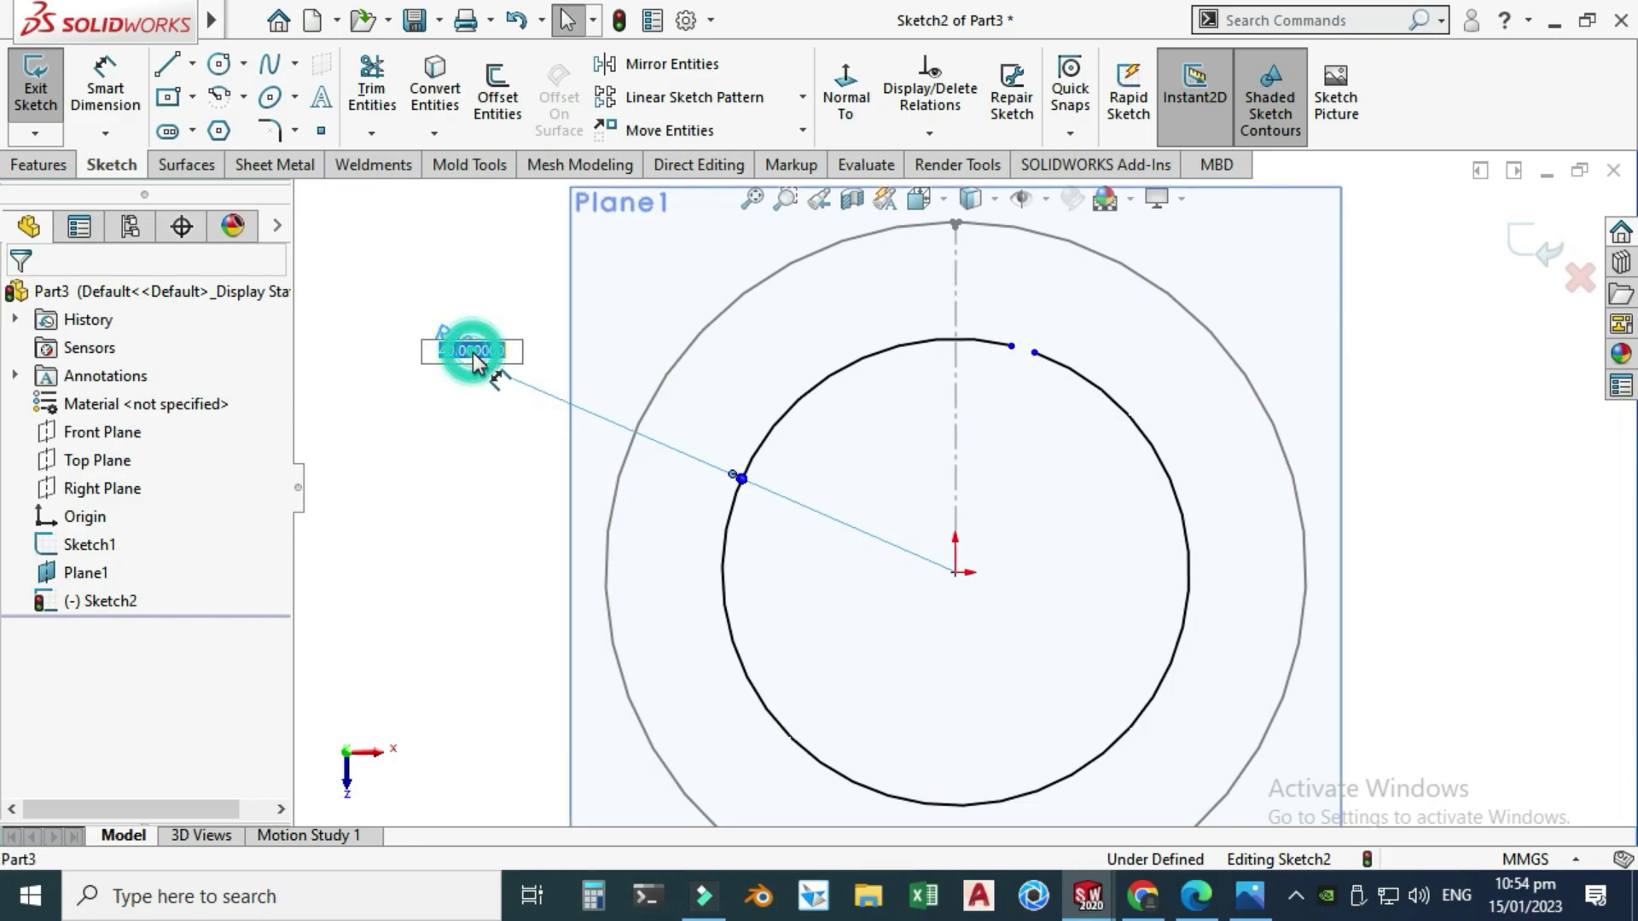
type("30")
key("Return")
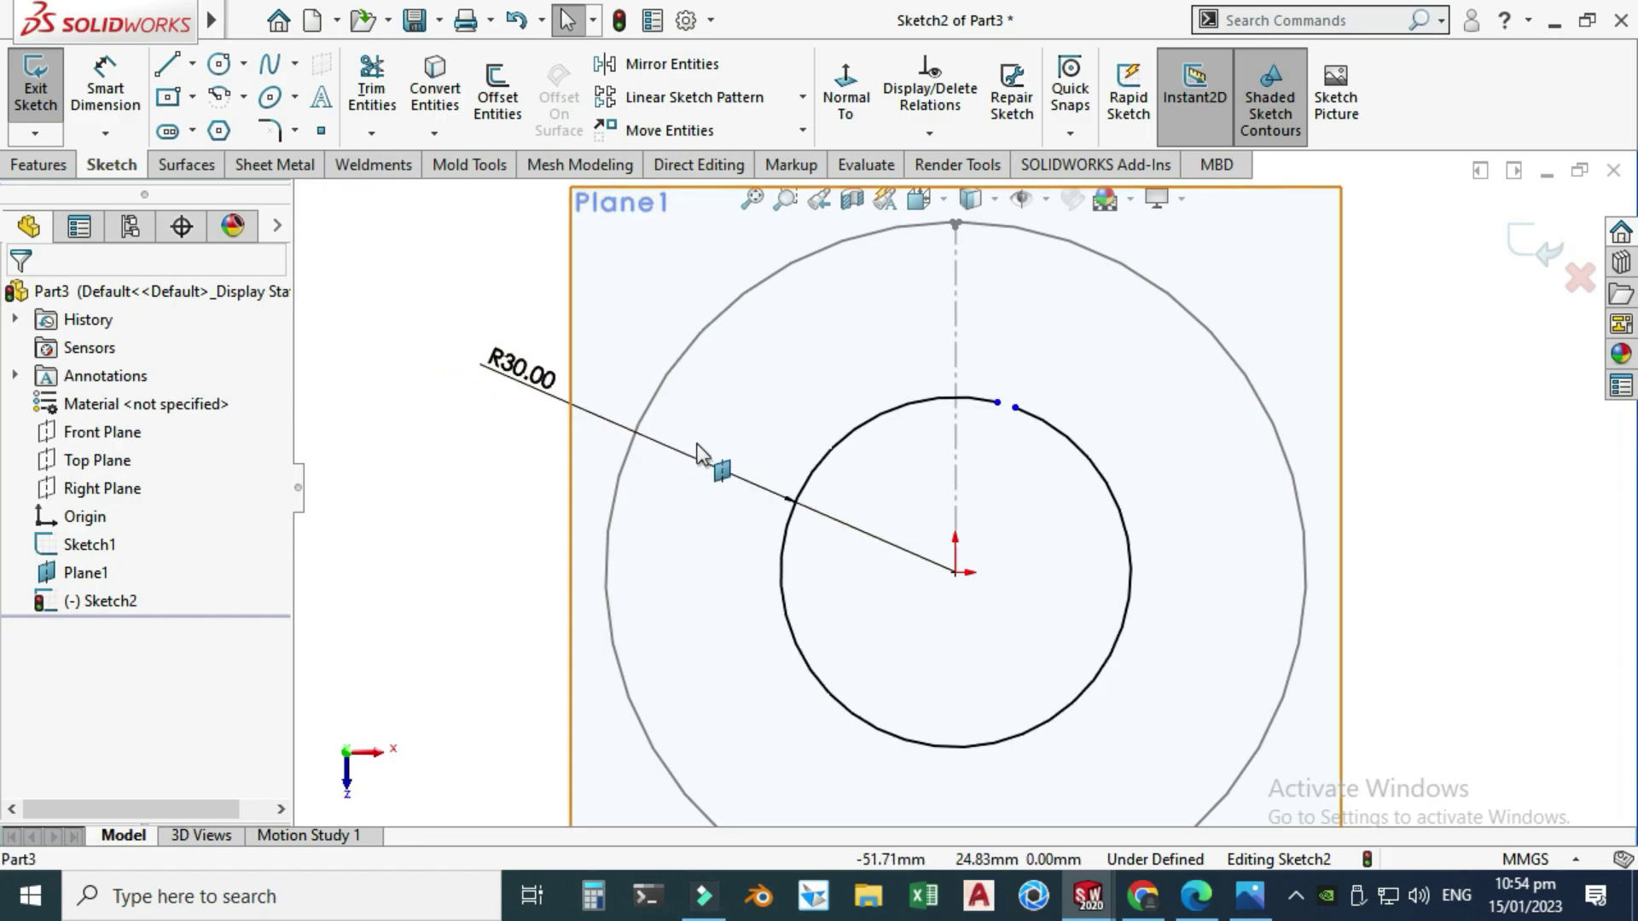
scroll(889, 504, "down", 2)
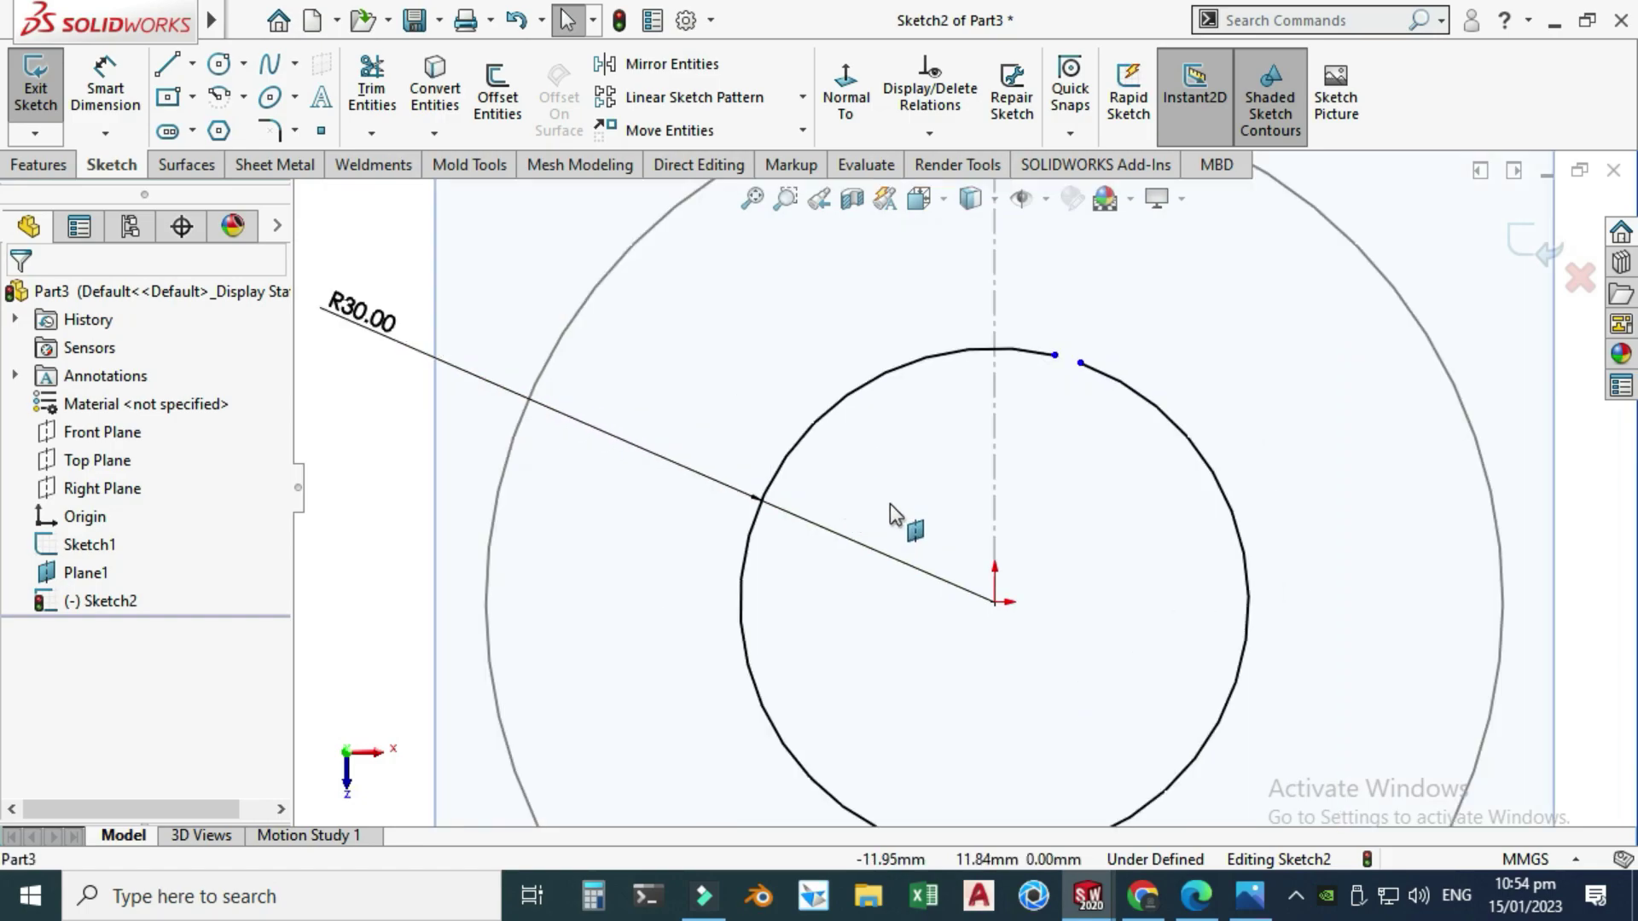
Draw a vertical construction centerline straight up from the origin.
left_click(192, 64)
left_click(205, 128)
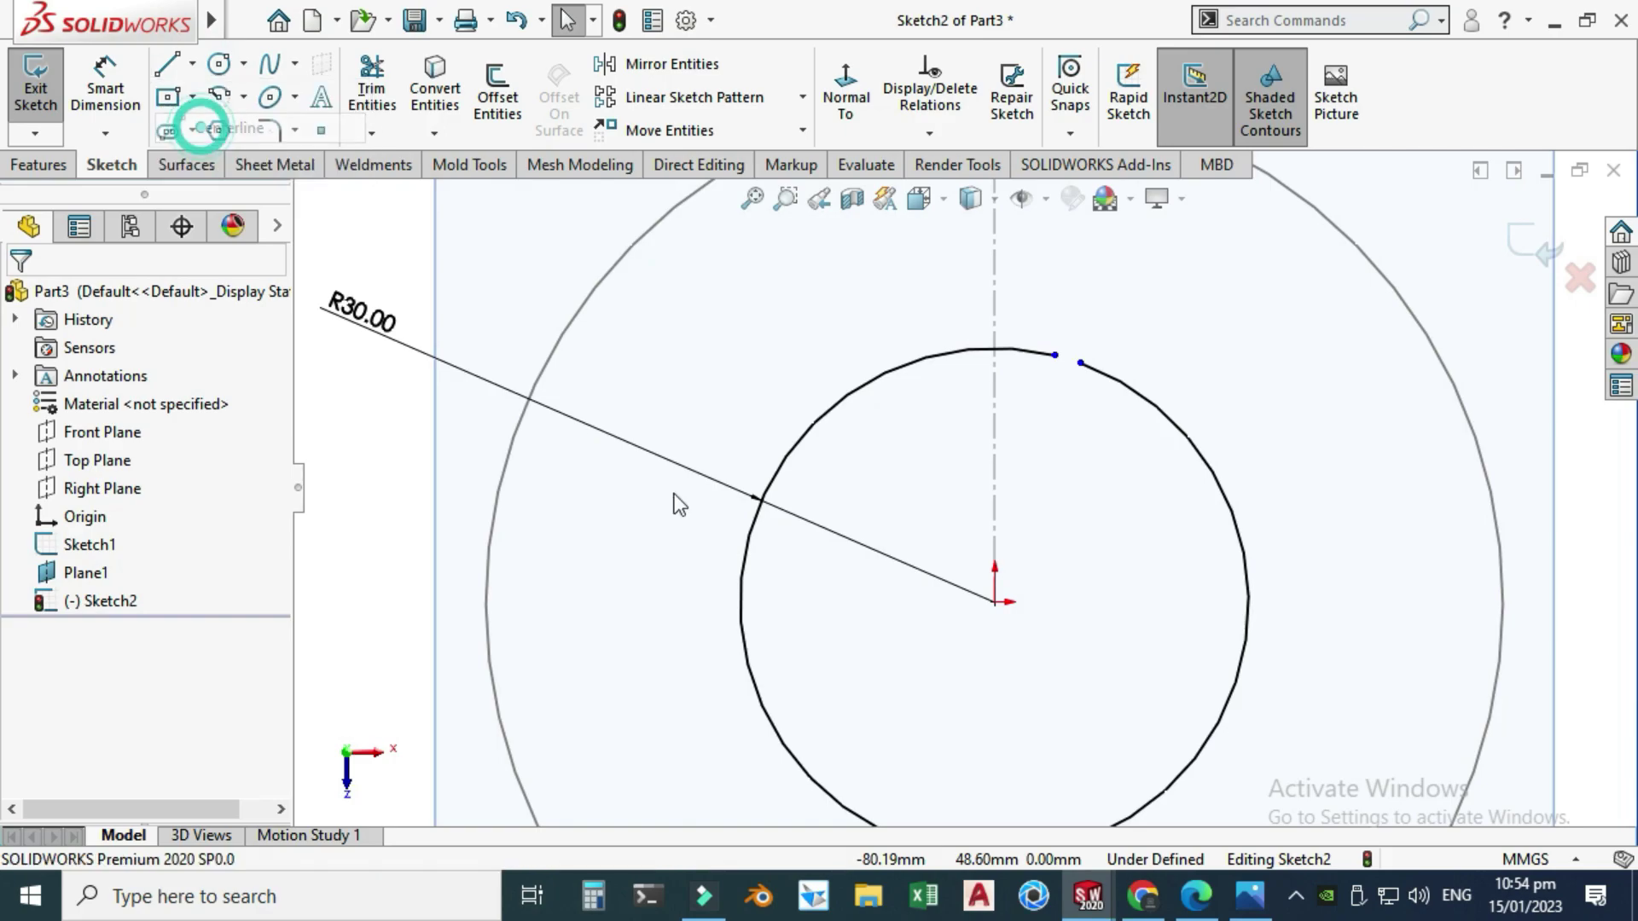
left_click(995, 602)
left_click(997, 434)
key("Escape")
scroll(959, 396, "down", 2)
Drag an arc end across the centerline and make both arc ends symmetric about it.
left_click(1055, 355)
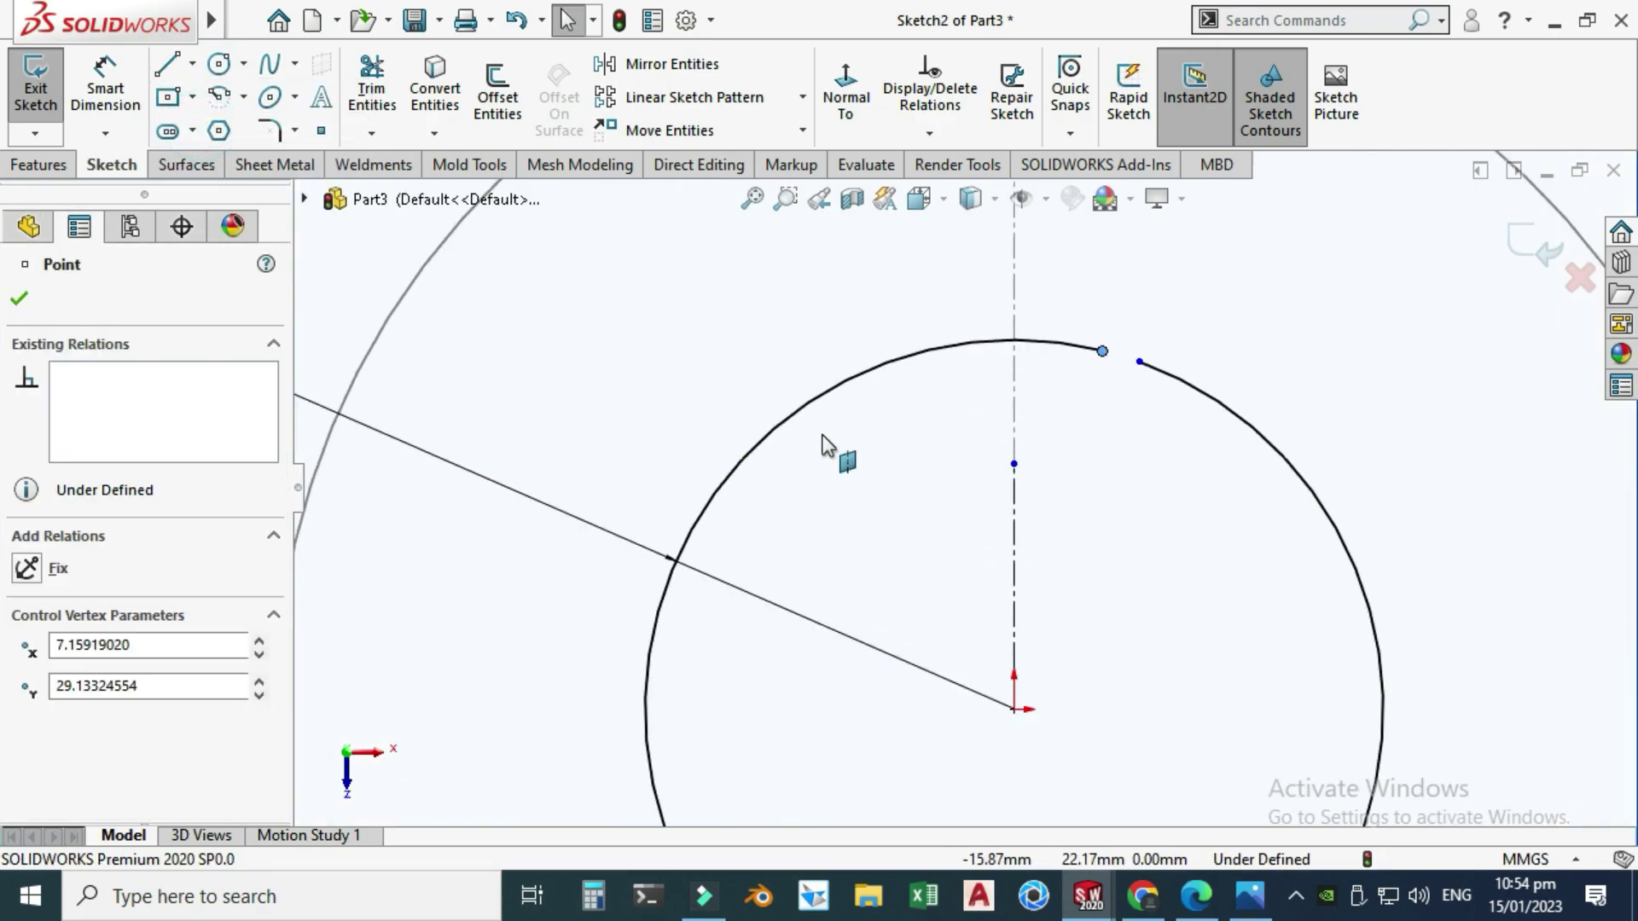
left_click_drag(1102, 352, 924, 352)
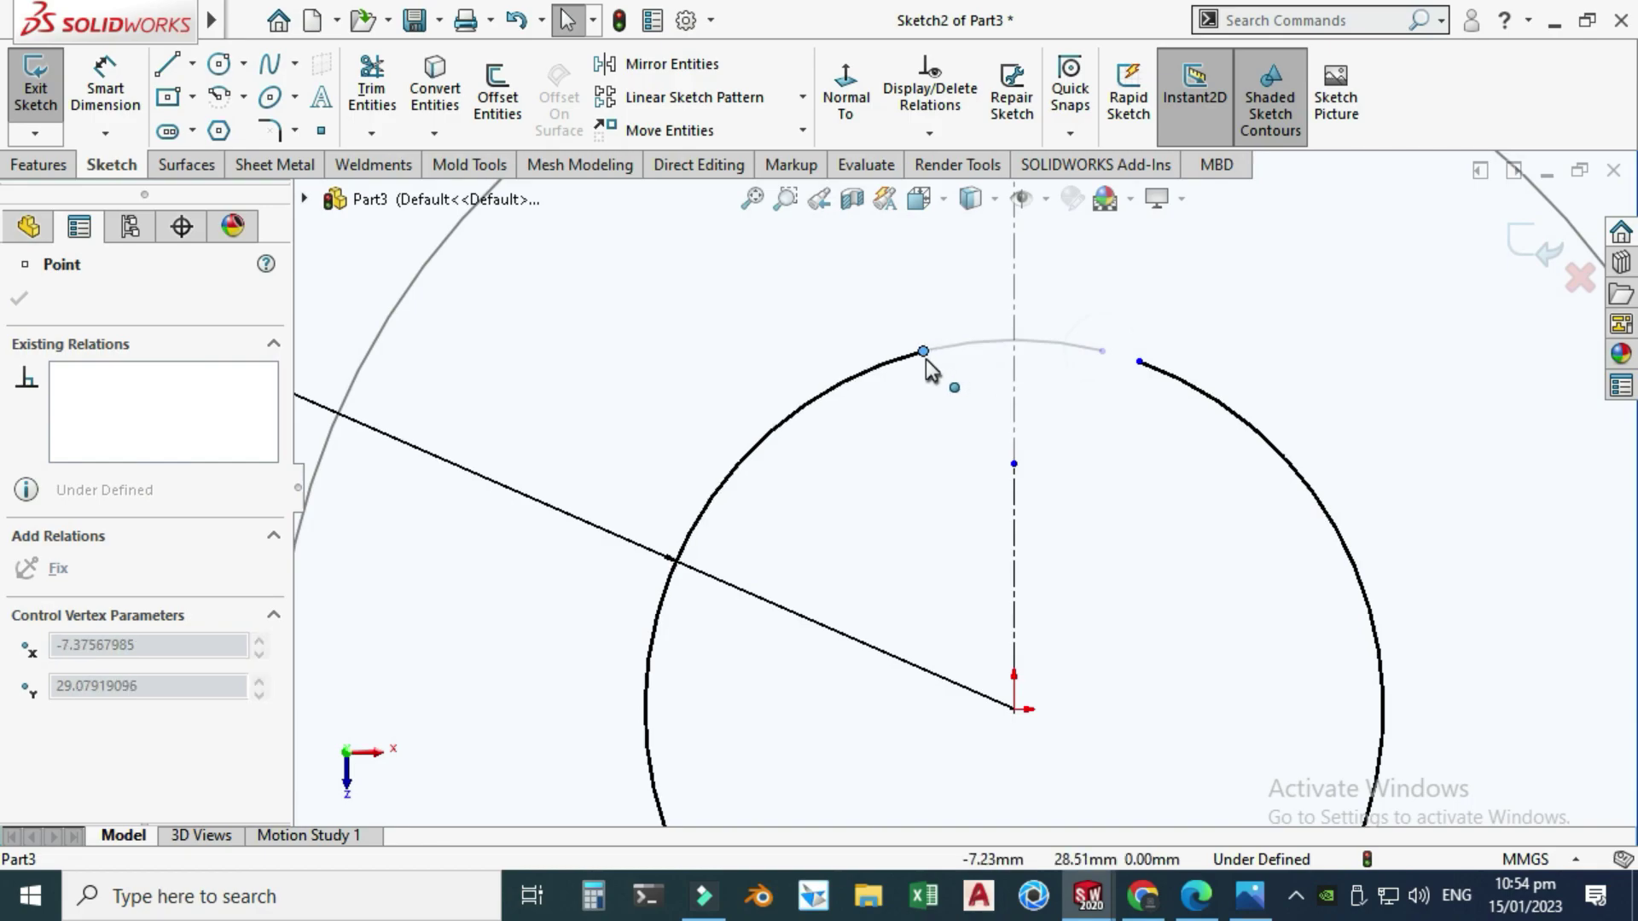
key("Escape")
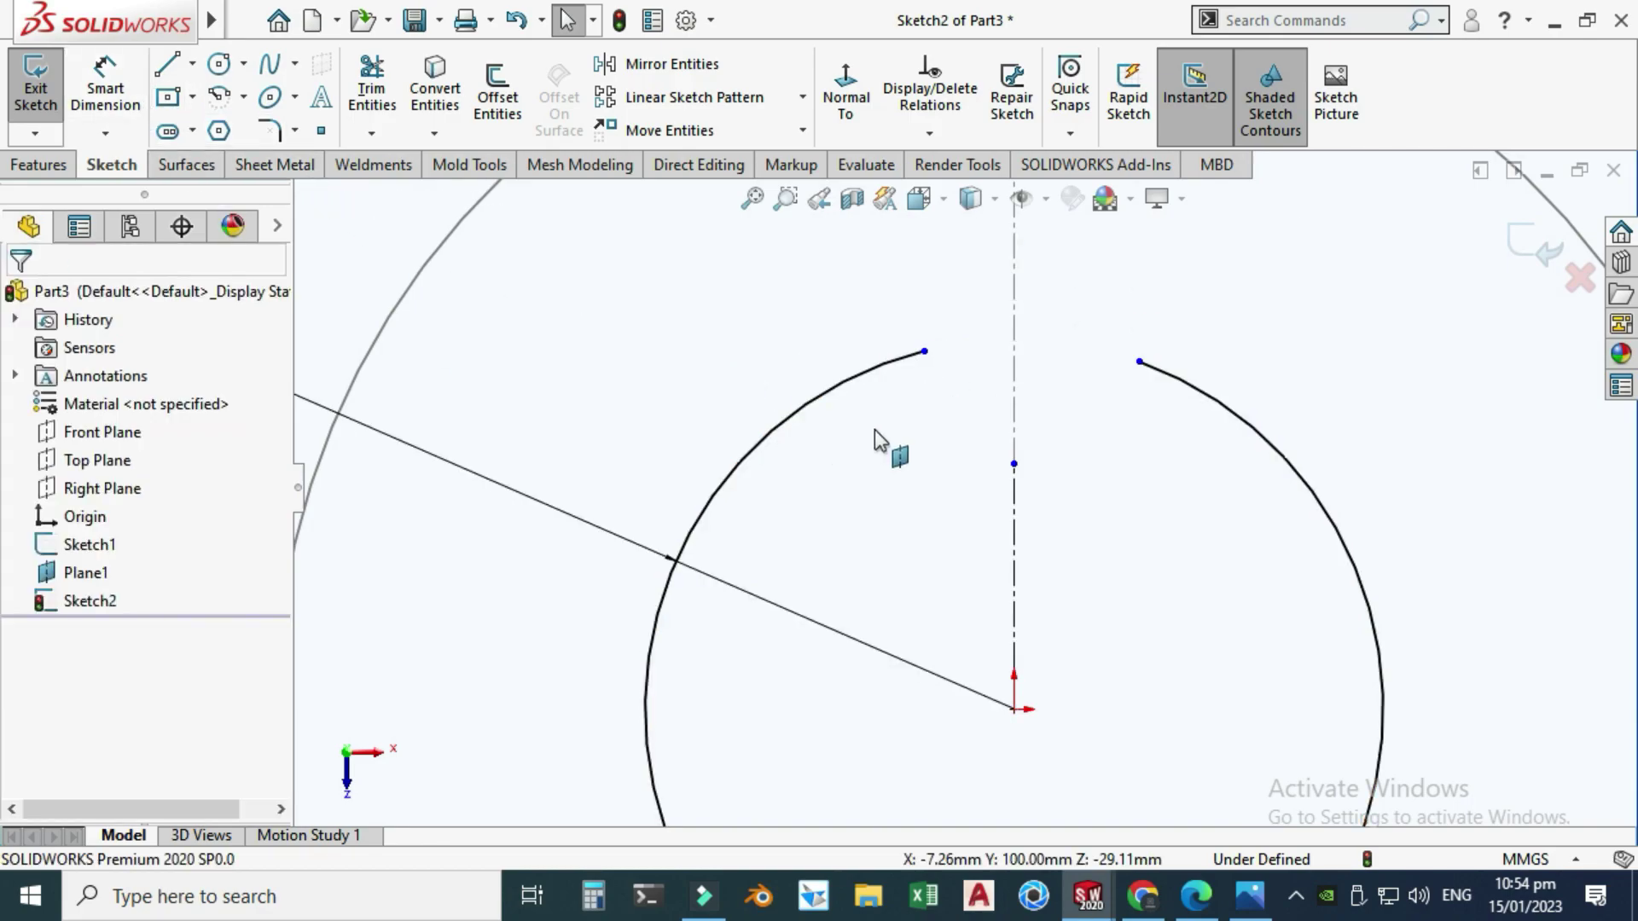
left_click(925, 355)
left_click(1014, 534)
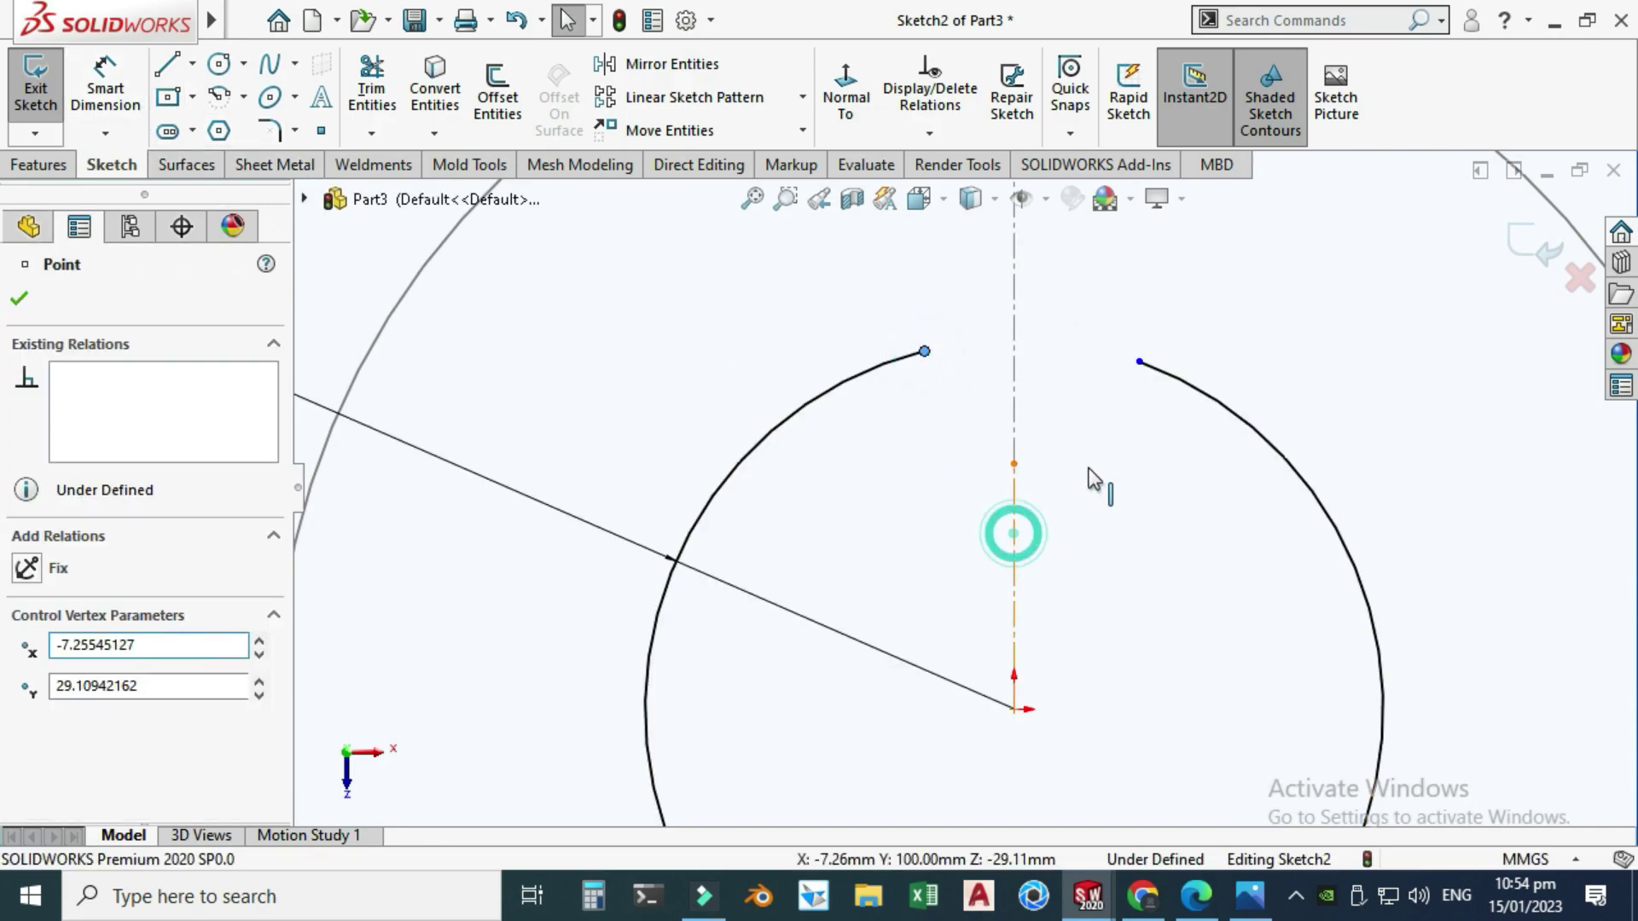
left_click(1139, 363, "ctrl")
left_click(1139, 362, "ctrl")
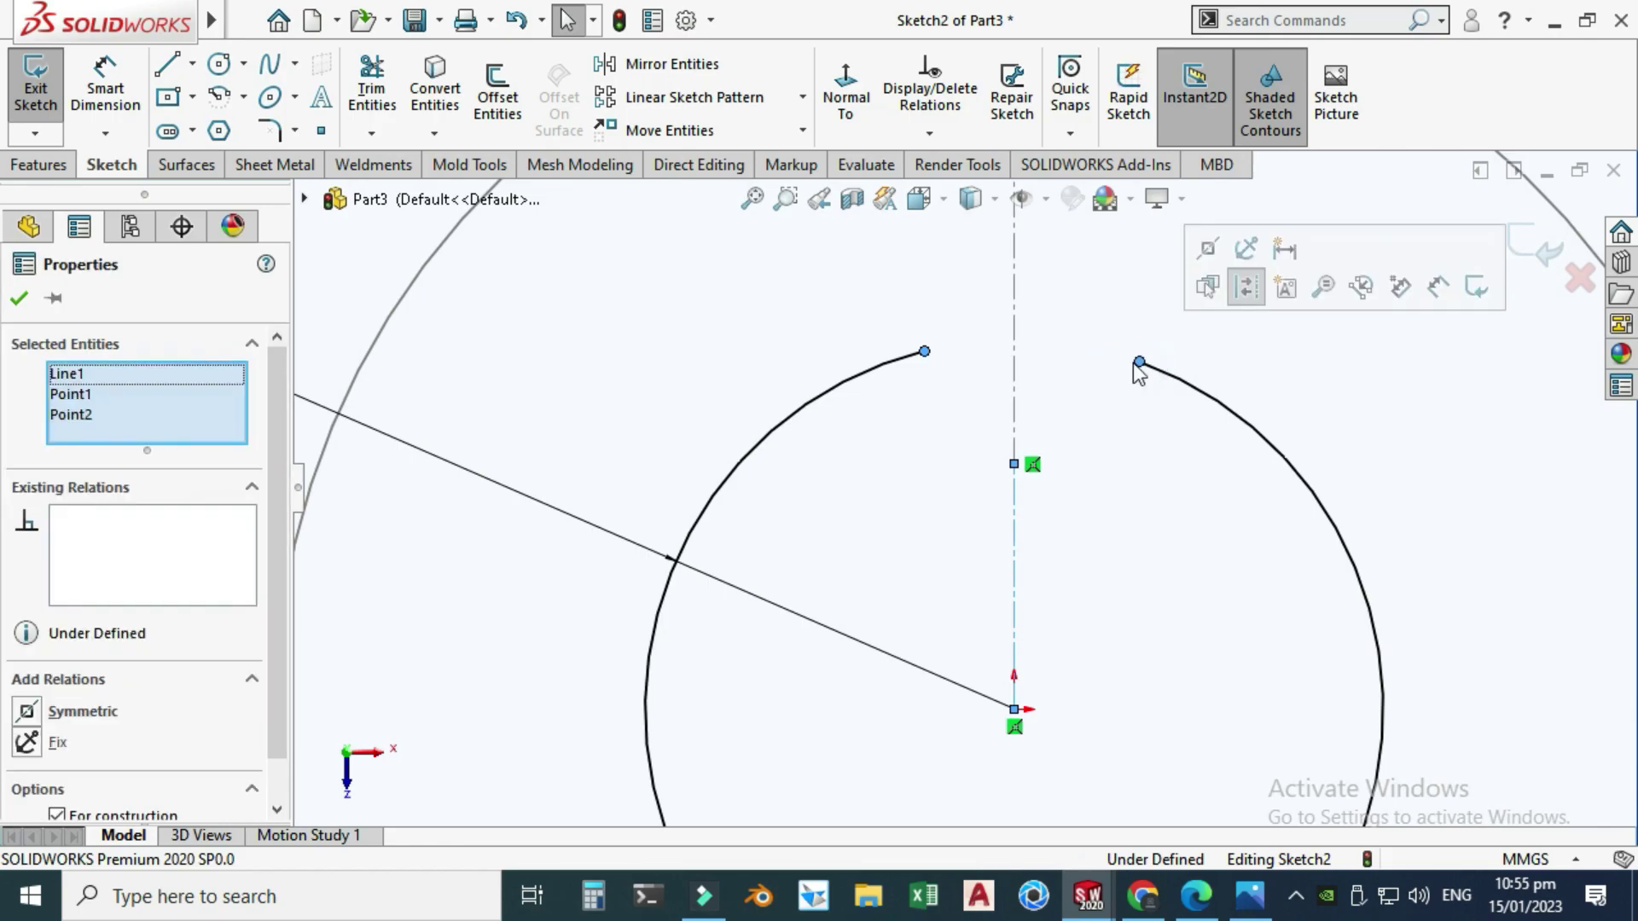
left_click(1203, 248)
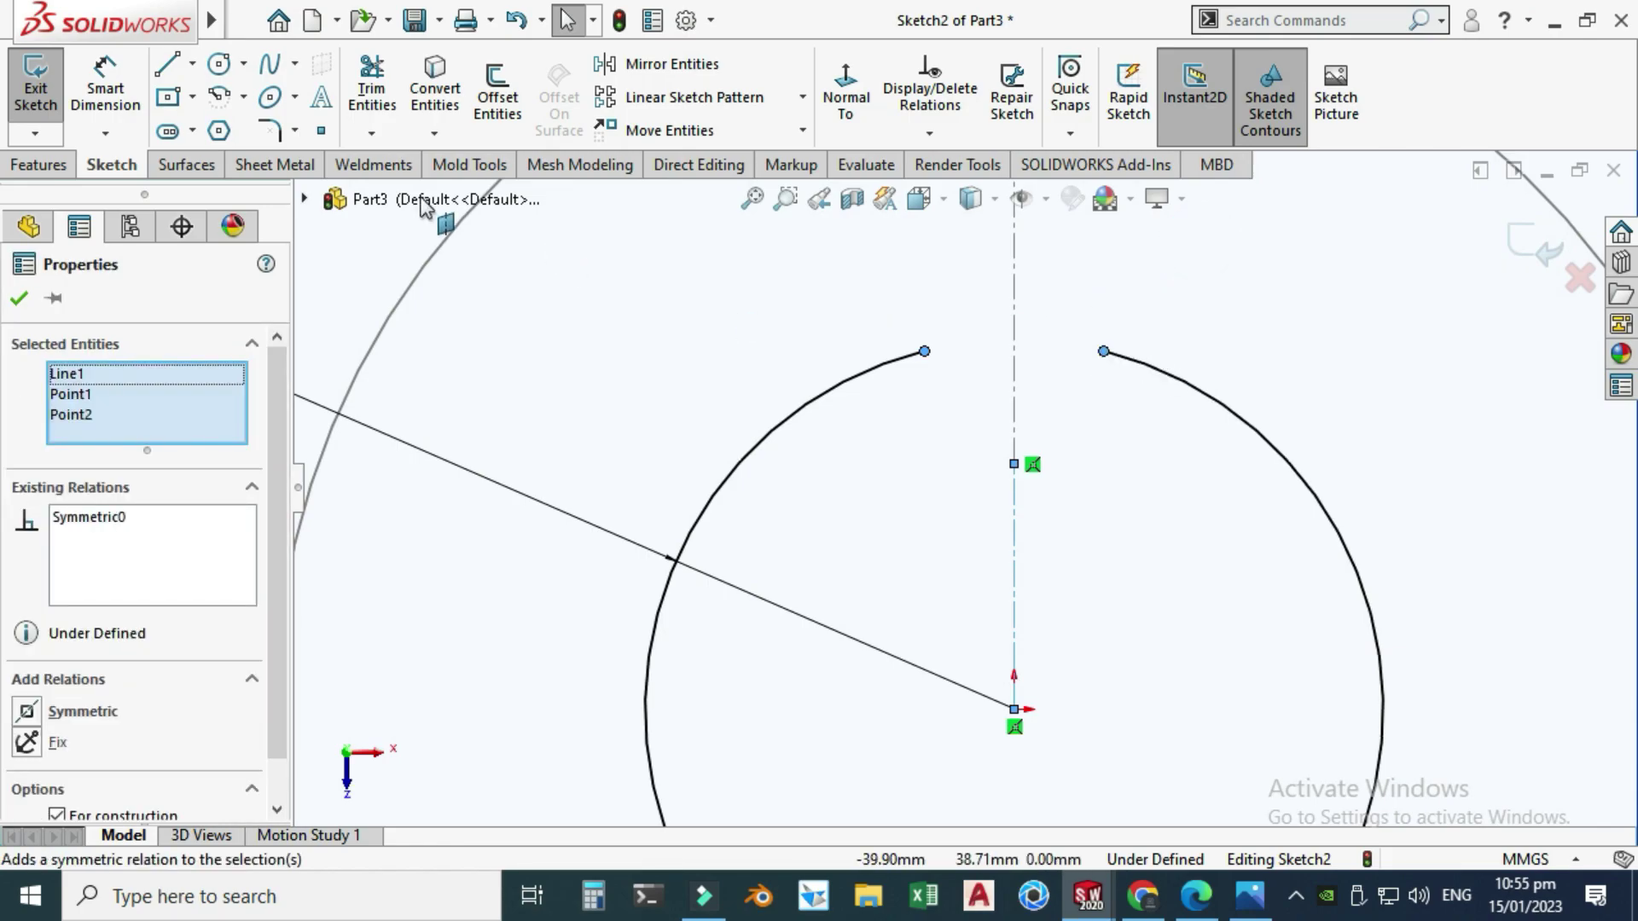
key("Escape")
Dimension the gap between the arc ends to 1 mm and close Sketch2.
left_click(105, 86)
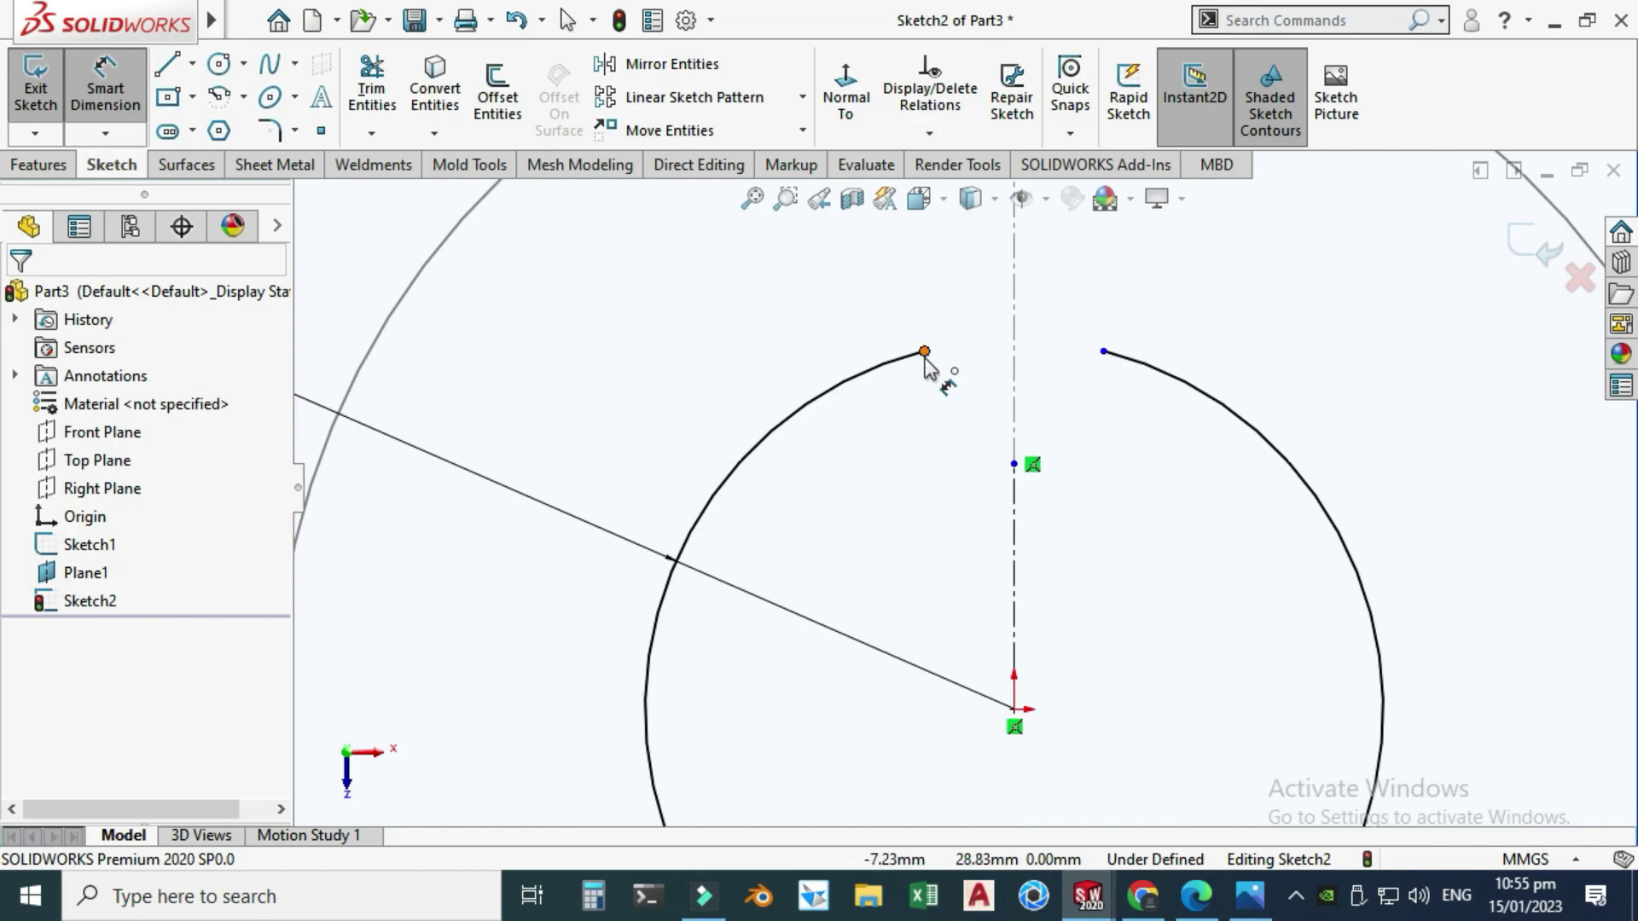
left_click(925, 352)
left_click(1104, 351)
left_click(1088, 309)
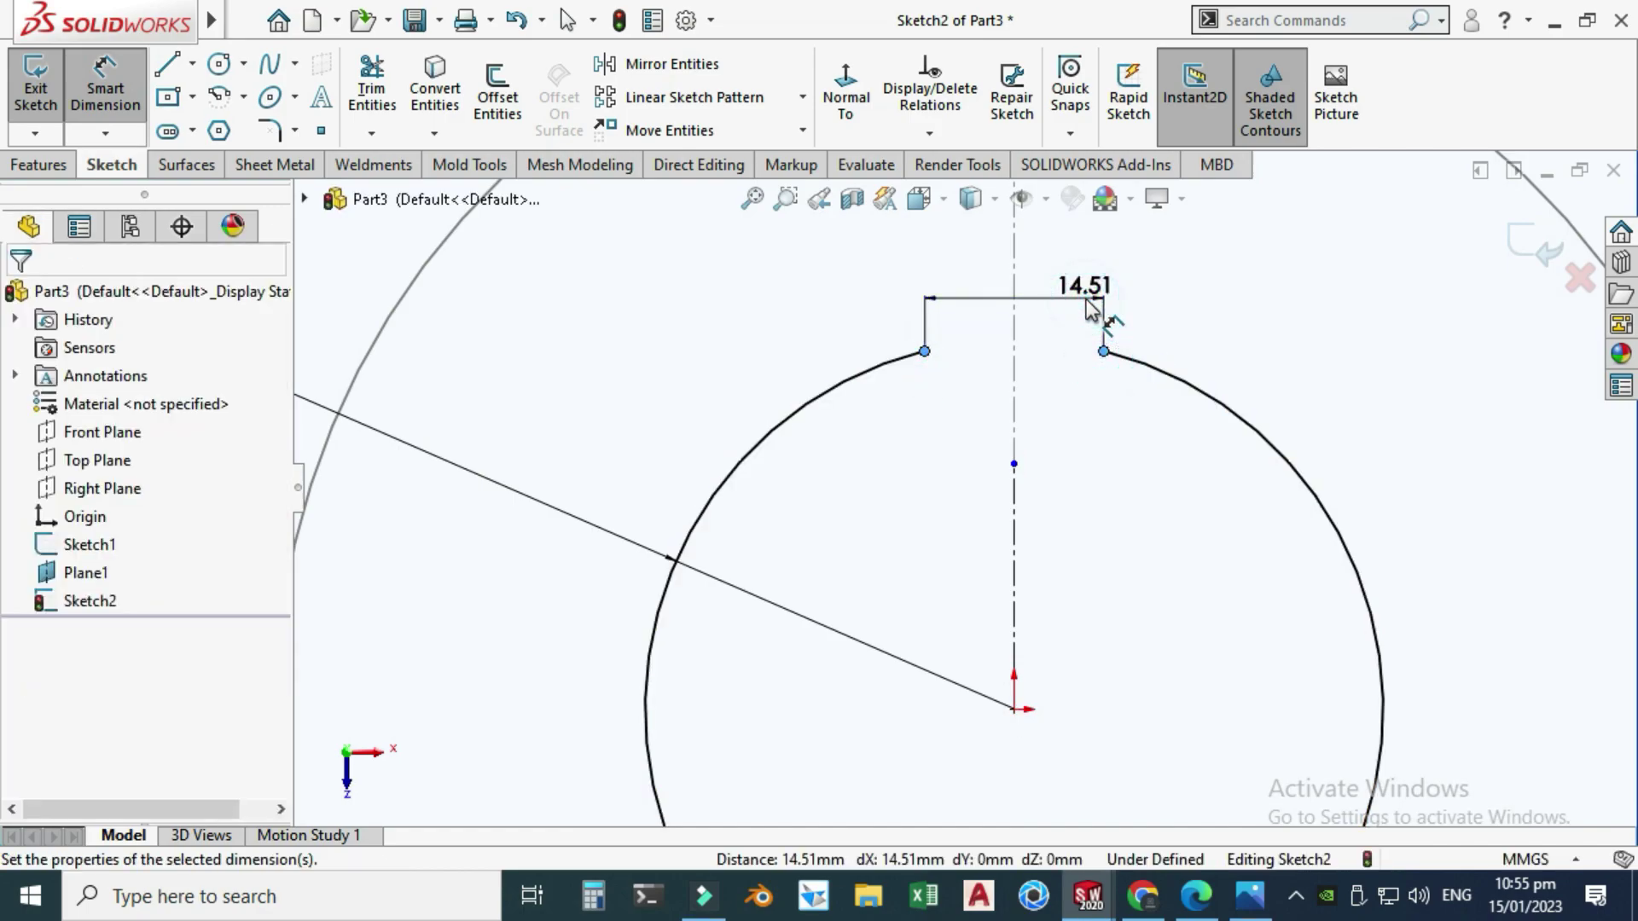
key("Return")
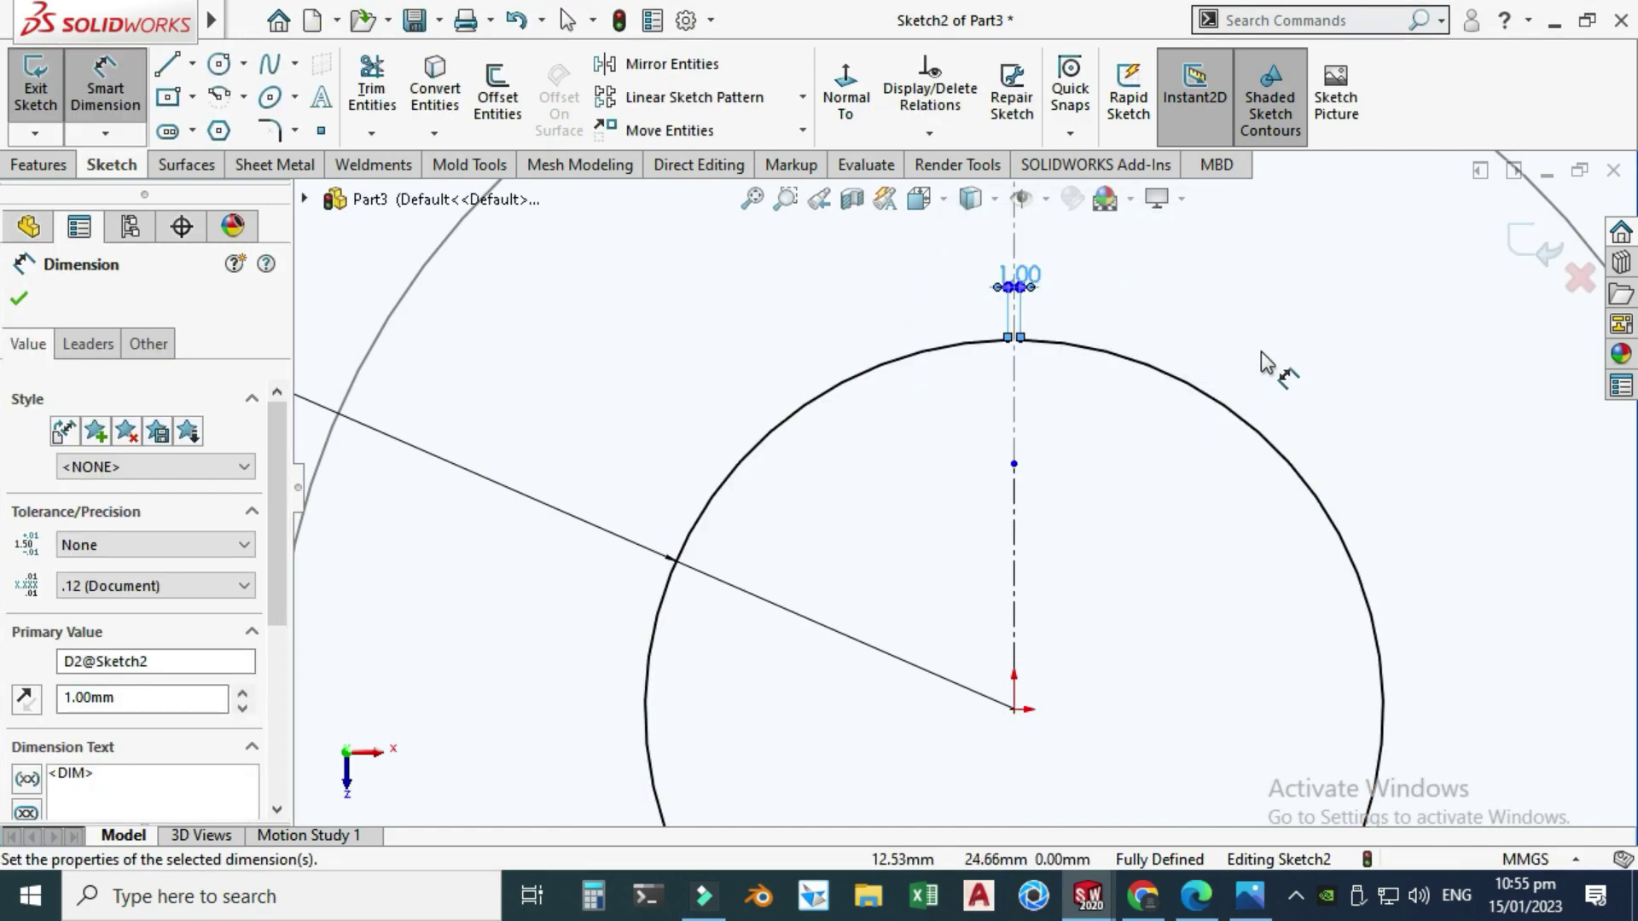
left_click(1527, 232)
Tilt the view to show both arcs in 3D, hide Plane1, and zoom to fit.
key("f")
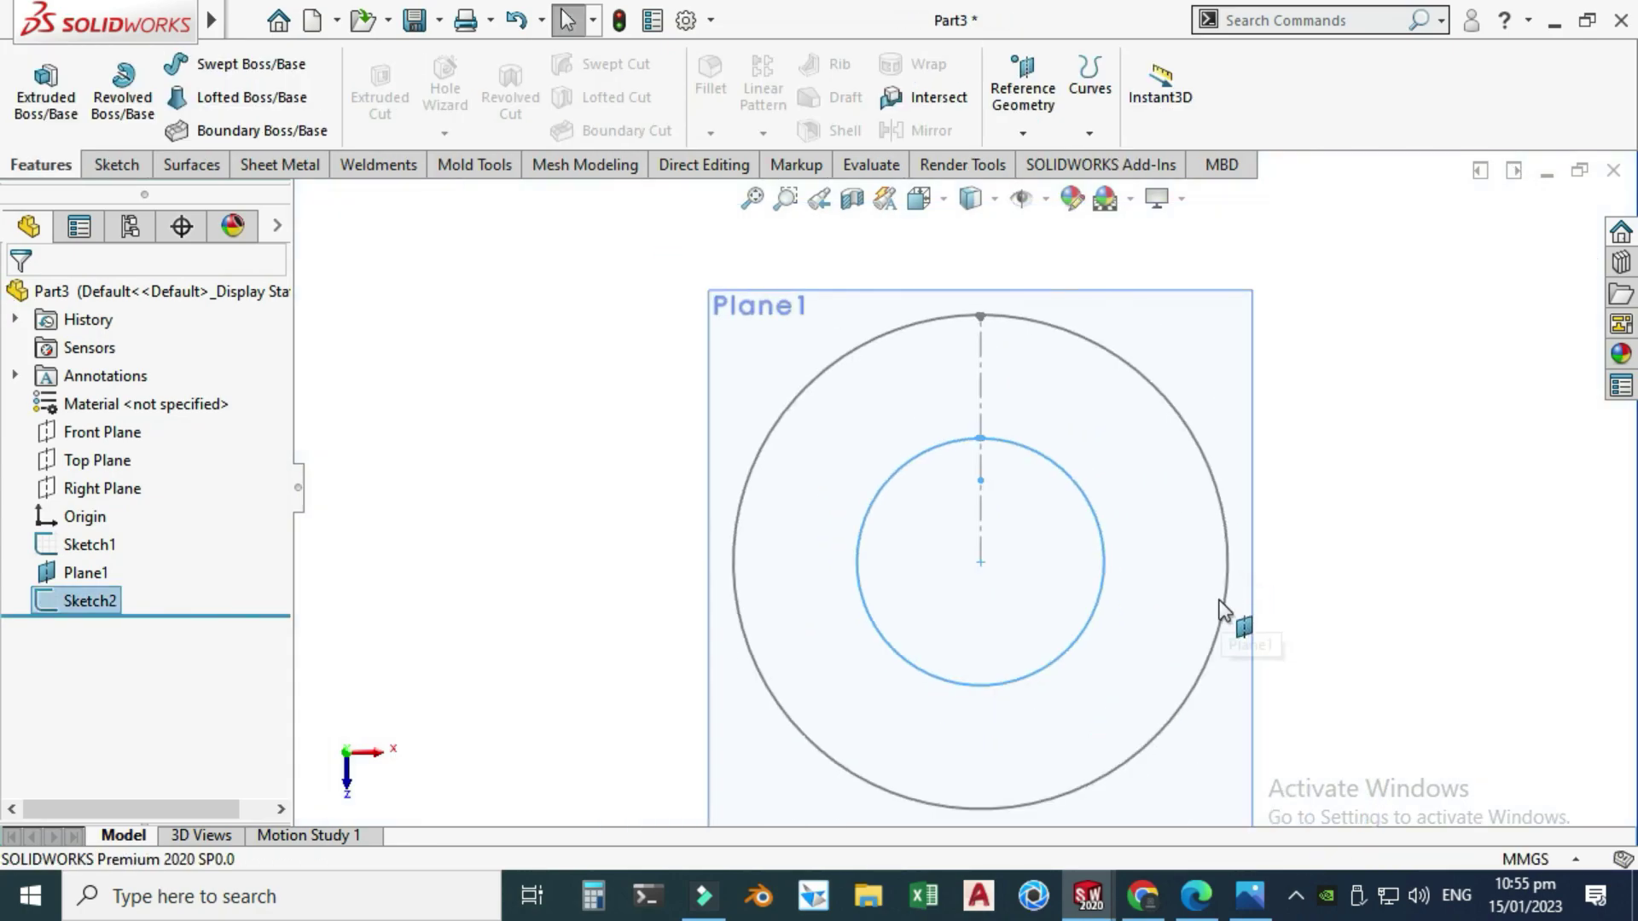
left_click(1314, 443)
right_click(1387, 389)
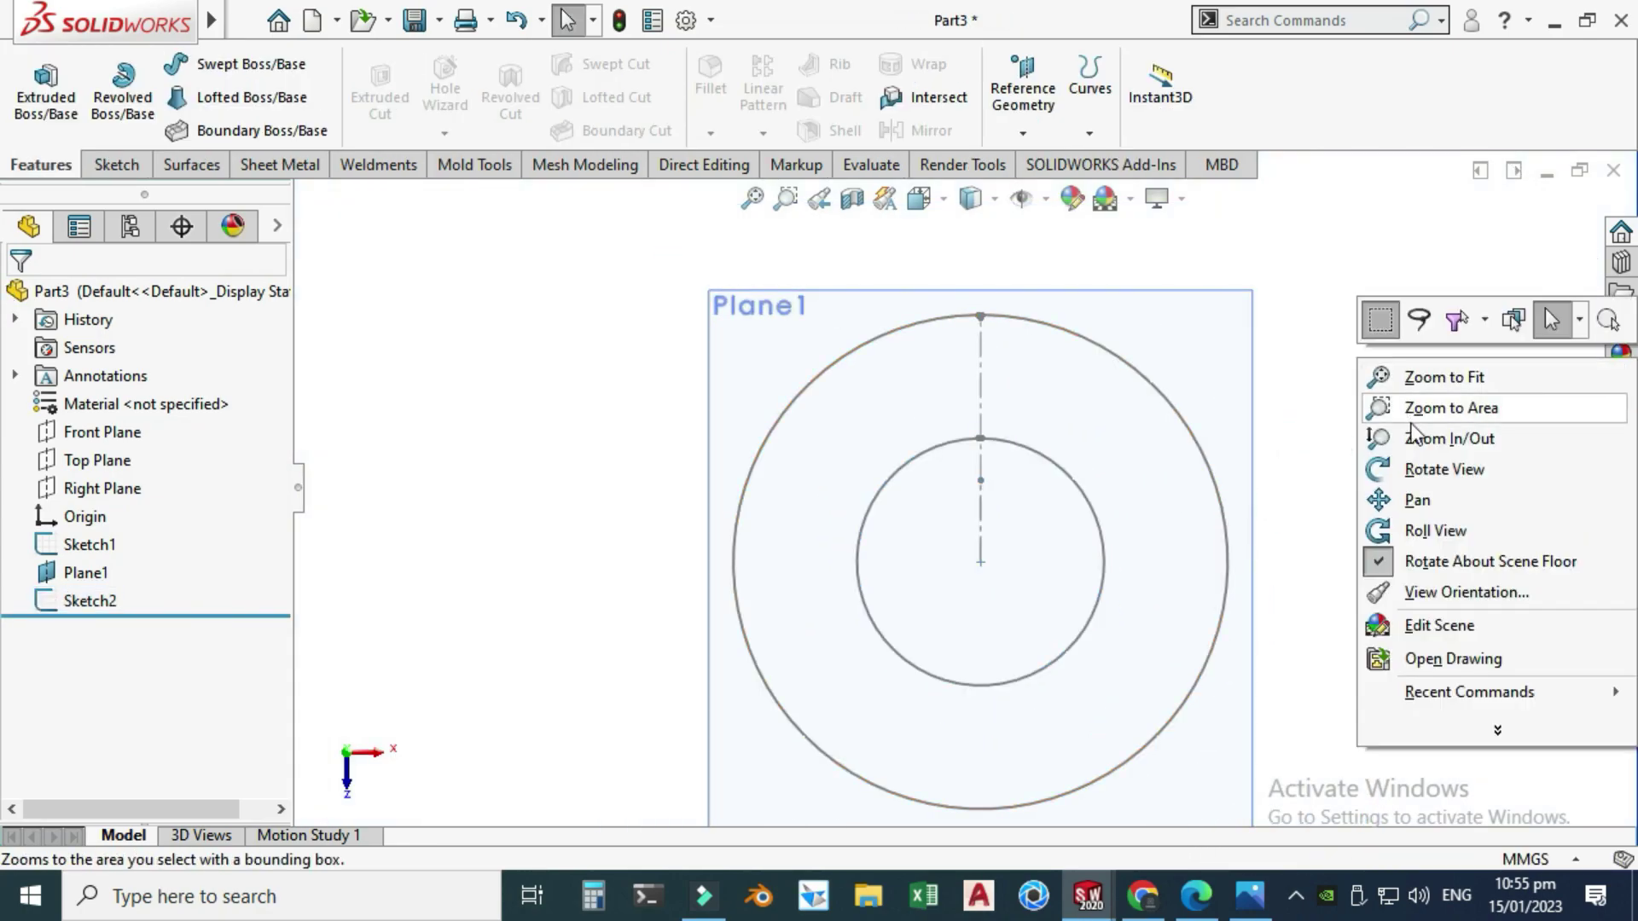
left_click(1442, 464)
left_click_drag(1071, 435, 962, 366)
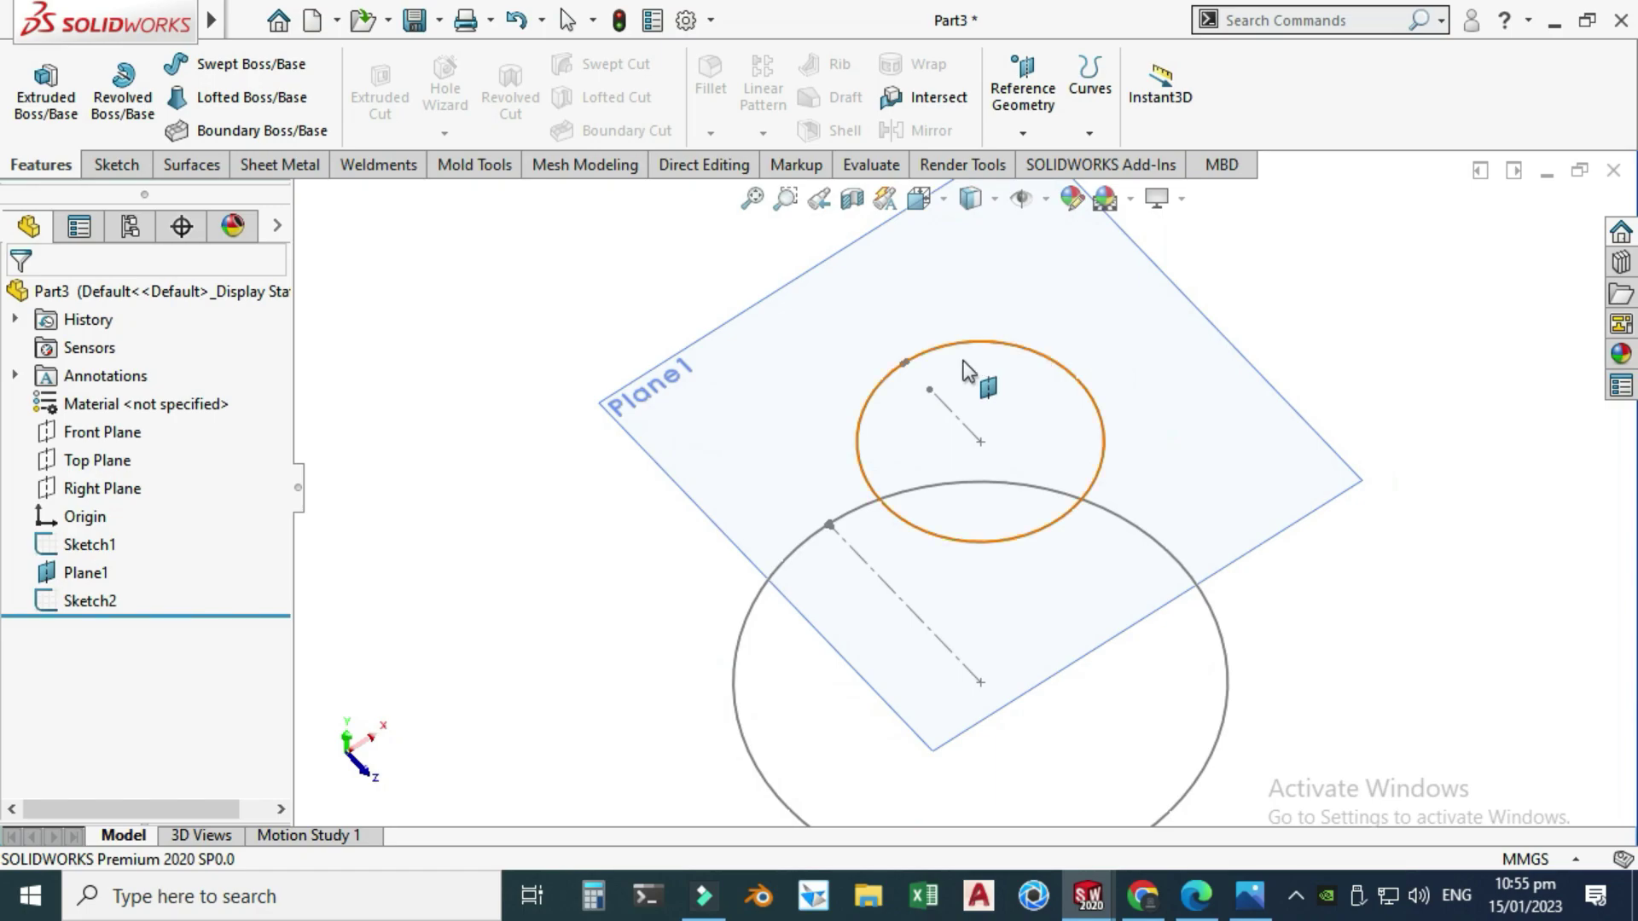
key("Escape")
left_click(776, 383)
left_click(918, 311)
left_click(1243, 300)
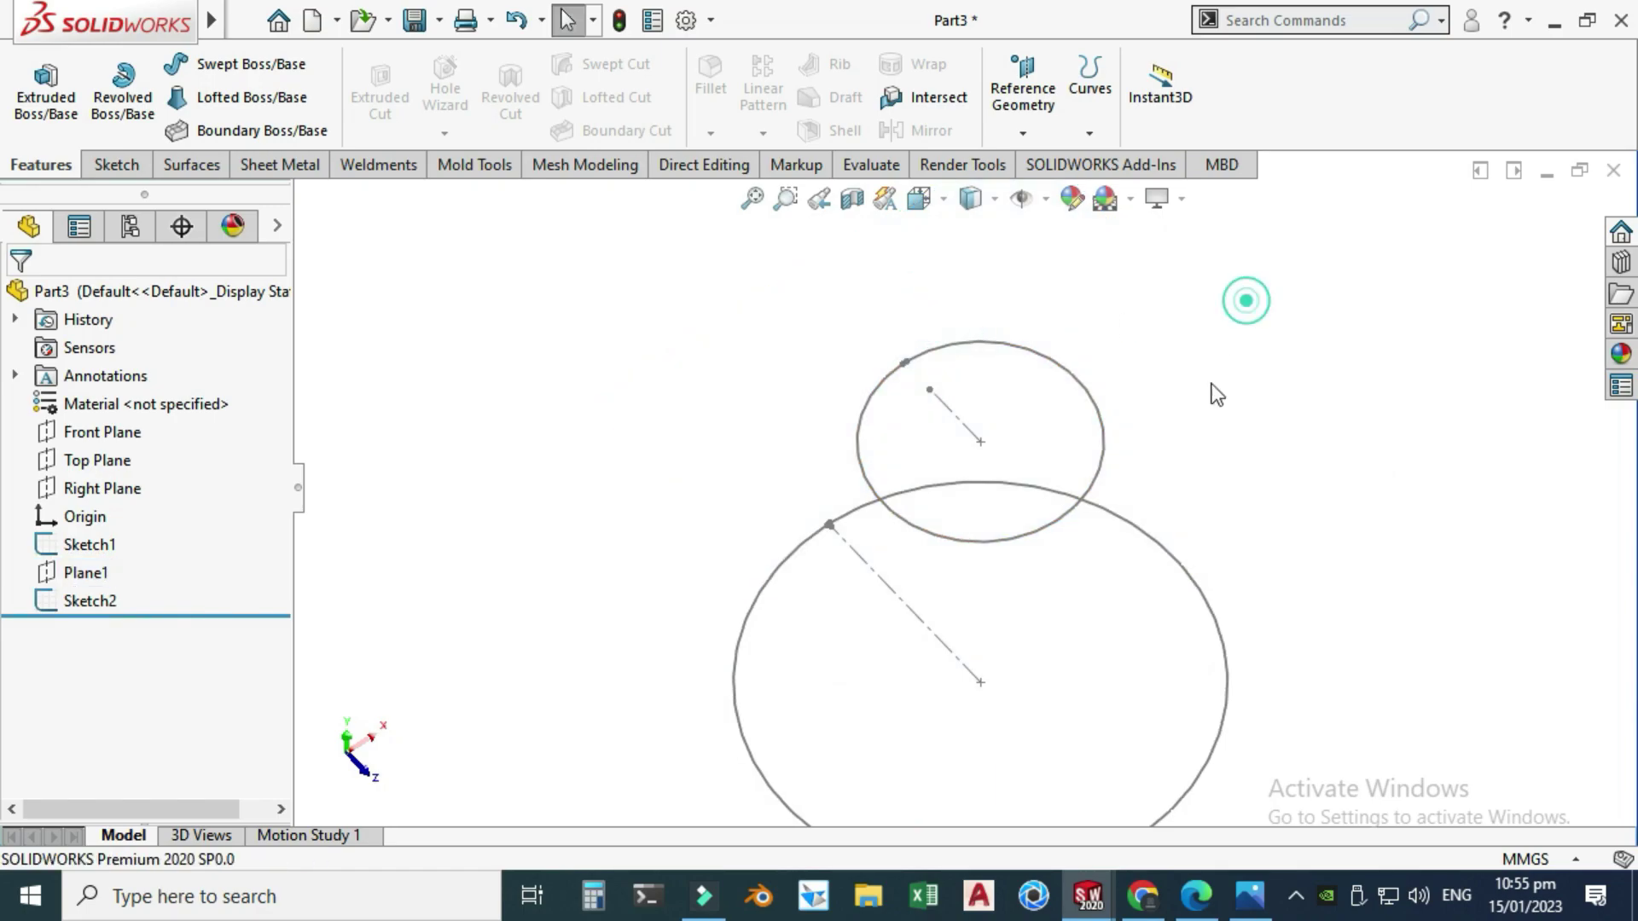
key("f")
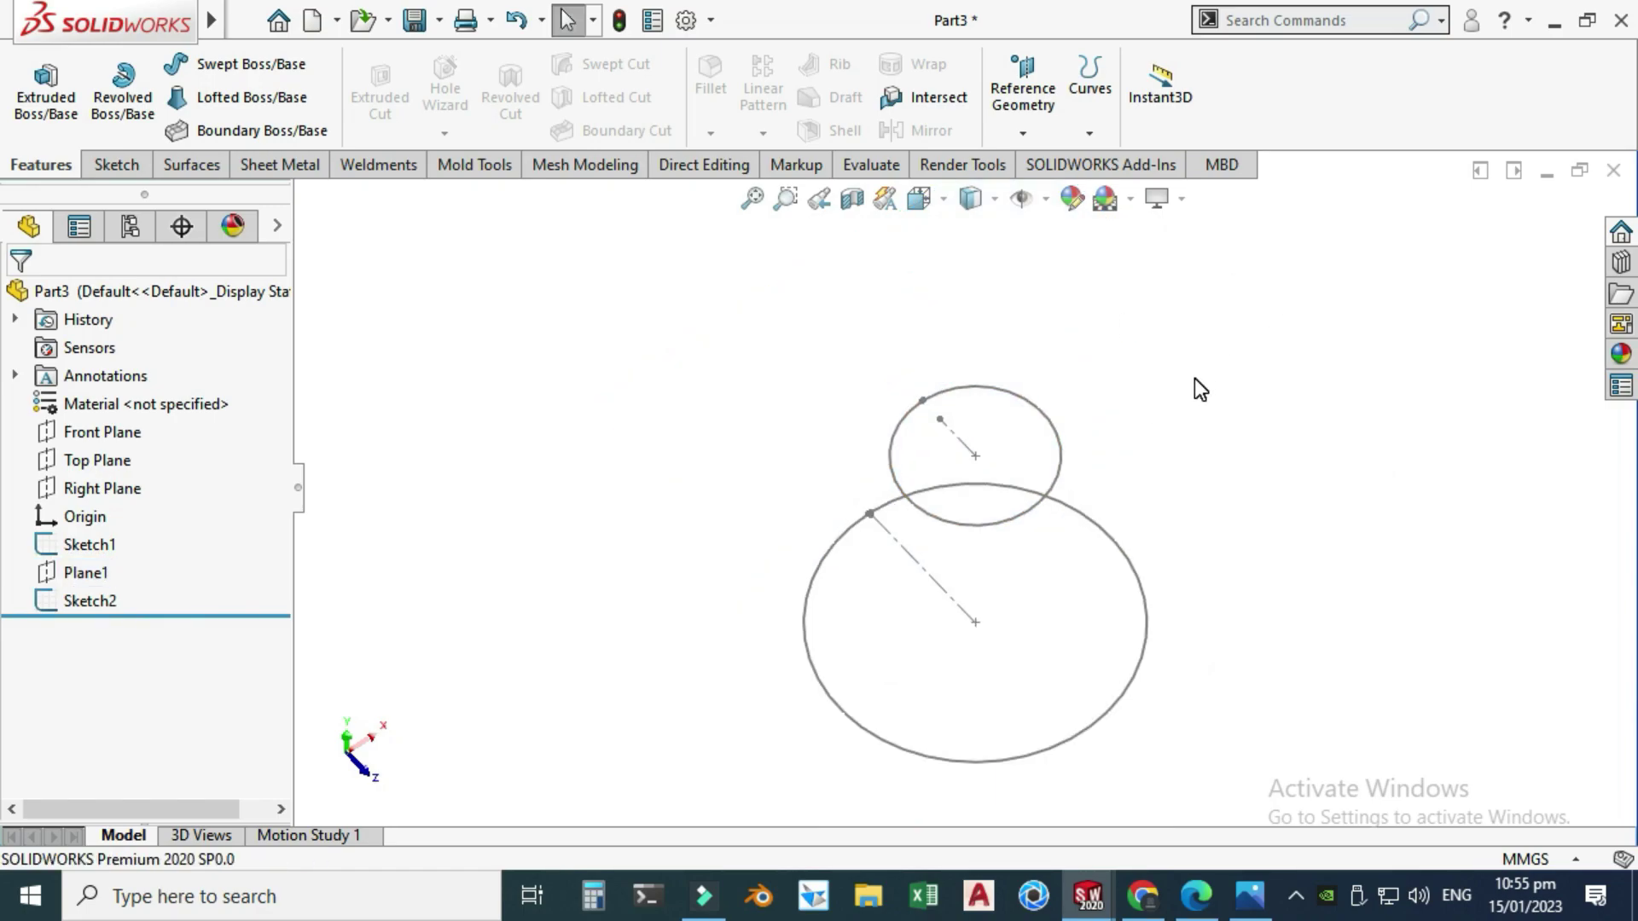
Loft a formed 1.00 mm sheet-metal bend between Sketch1 and Sketch2.
left_click(300, 165)
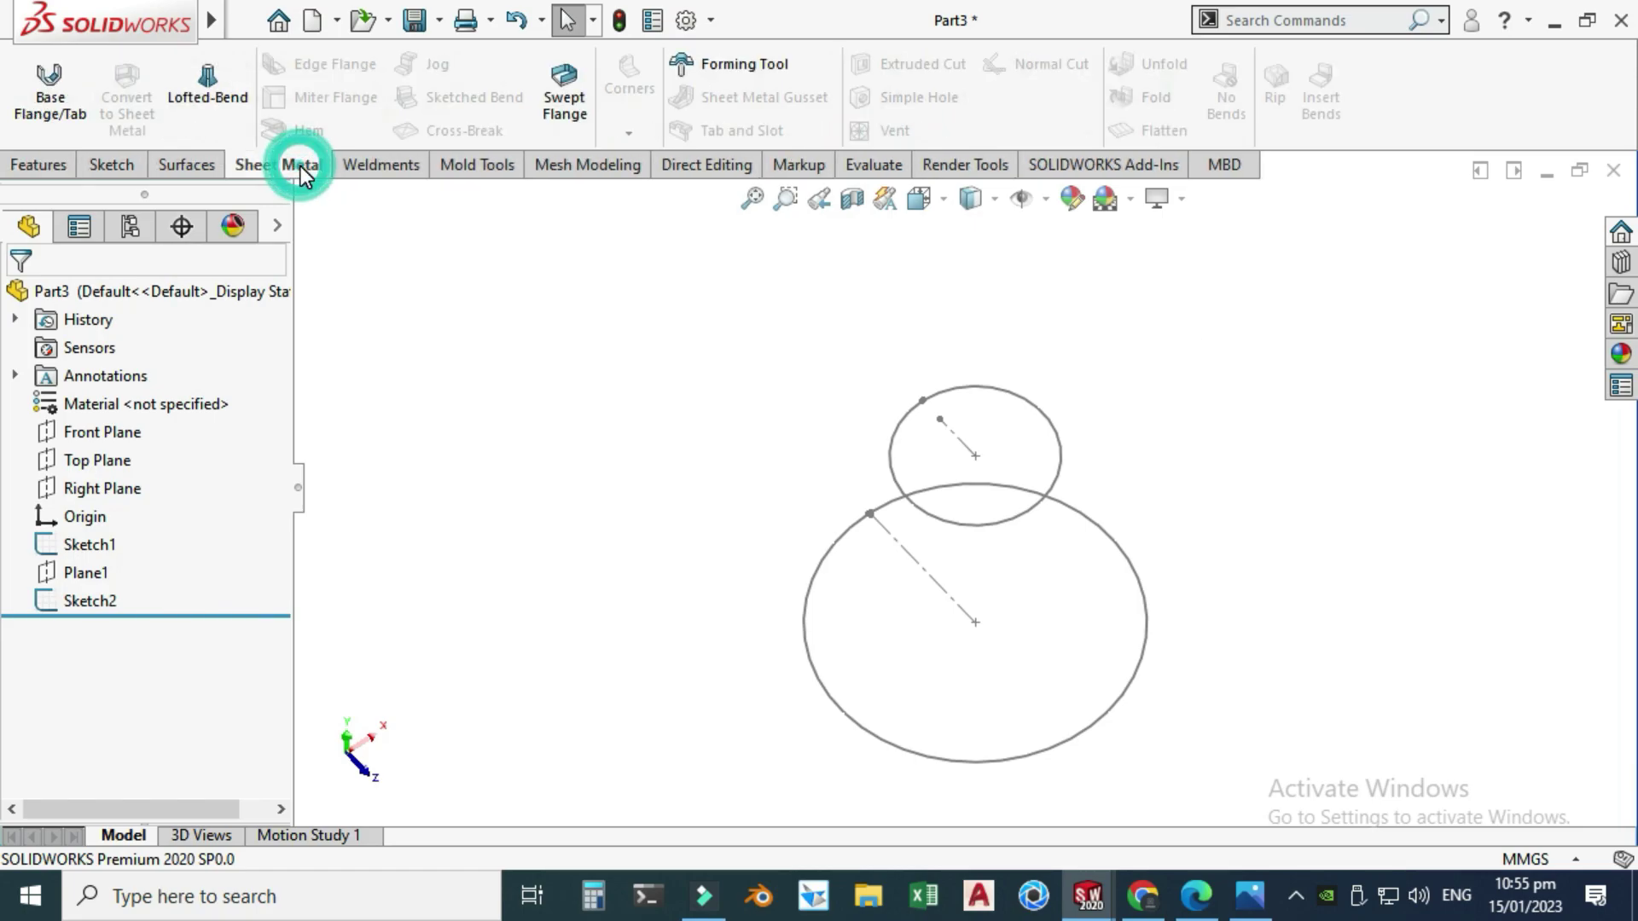
left_click(220, 103)
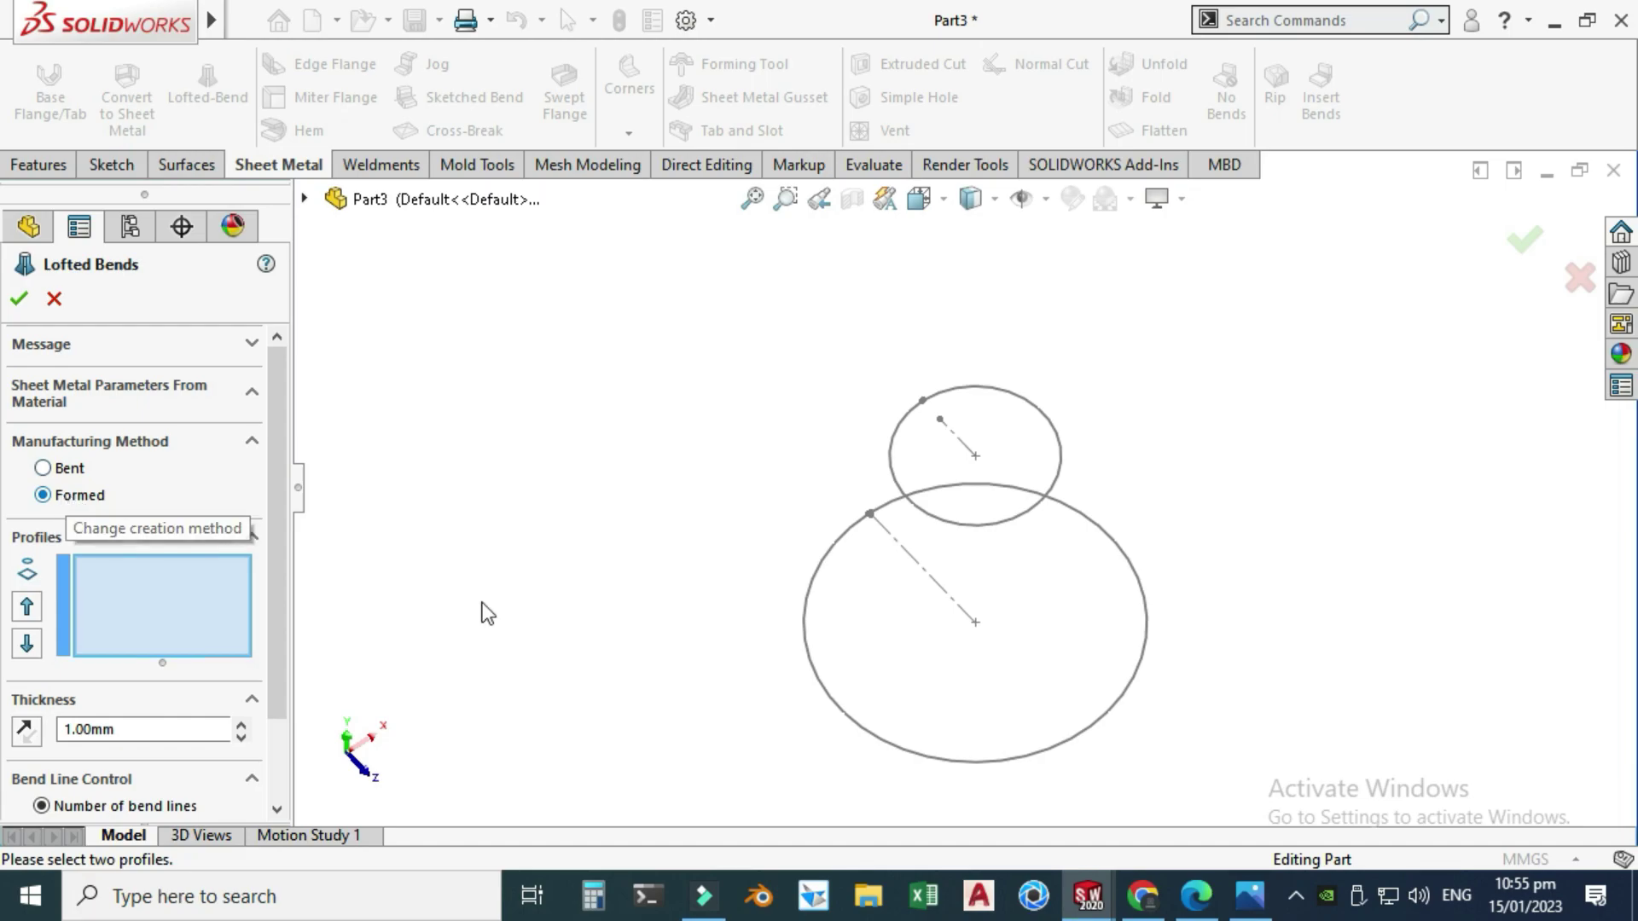
scroll(859, 539, "down", 3)
left_click(838, 536)
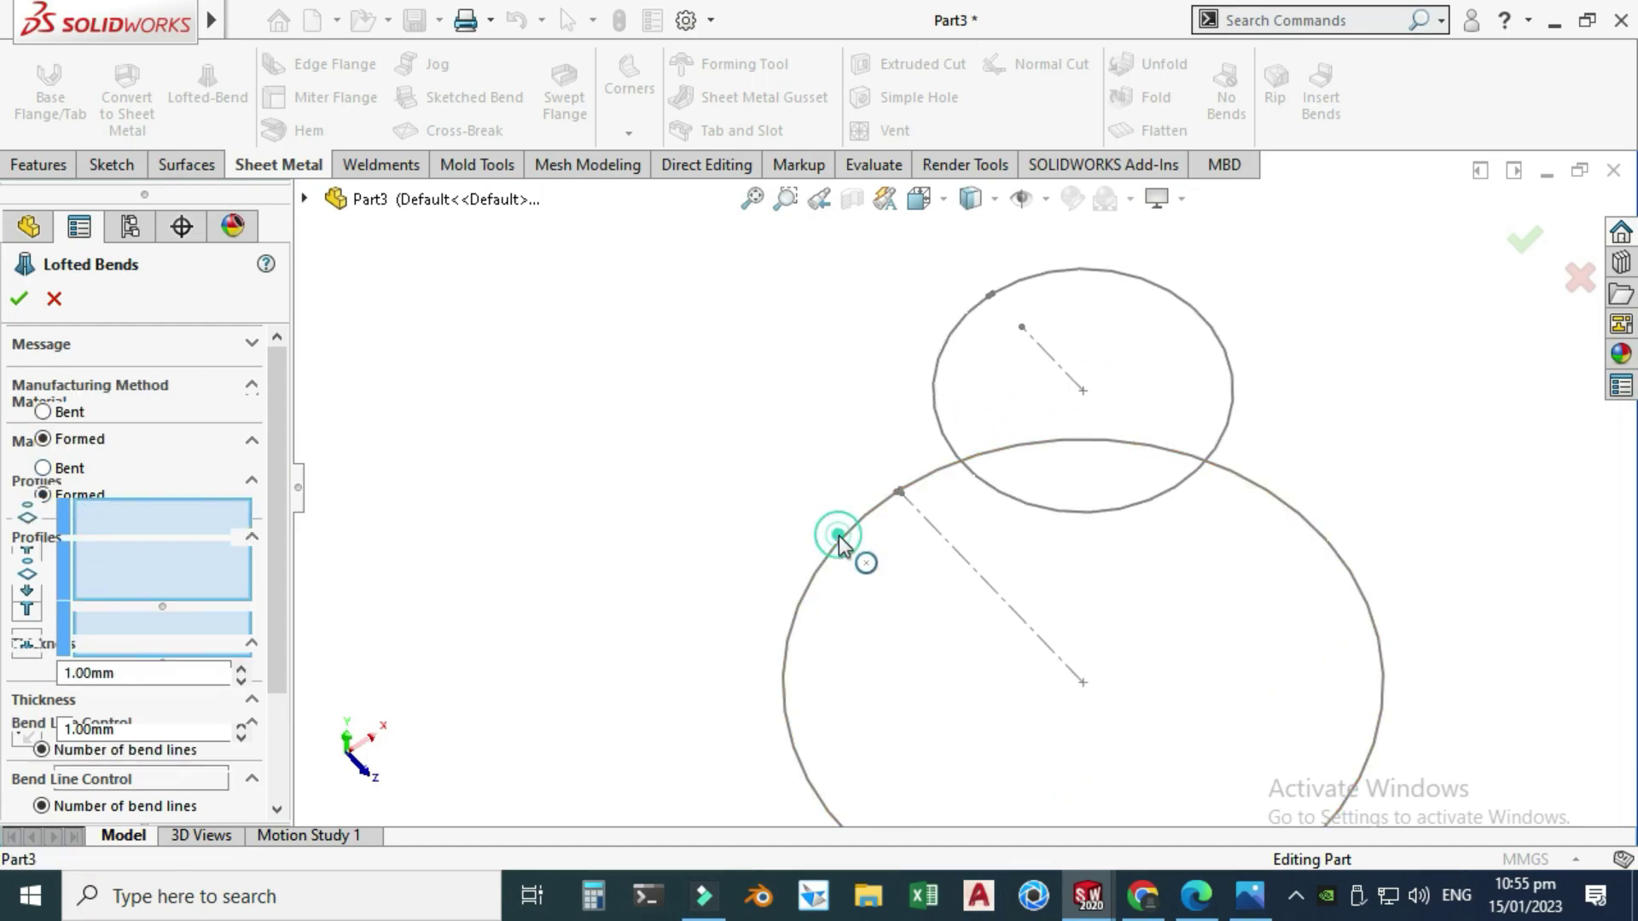
left_click(967, 325)
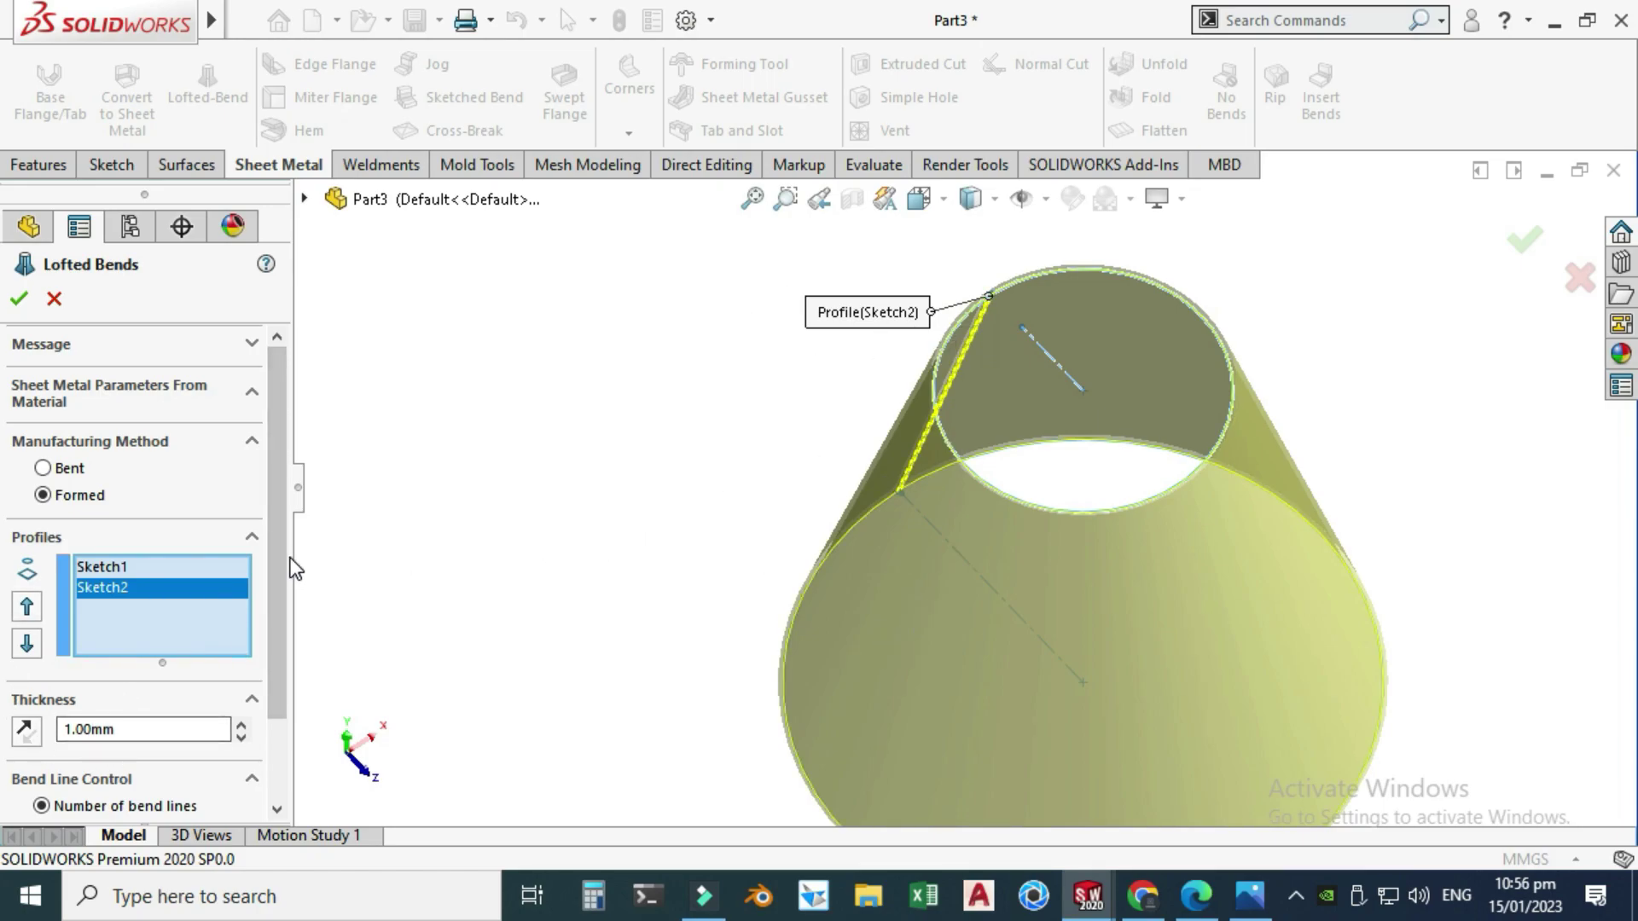
scroll(265, 669, "down", 2)
scroll(288, 519, "up", 2)
left_click(16, 301)
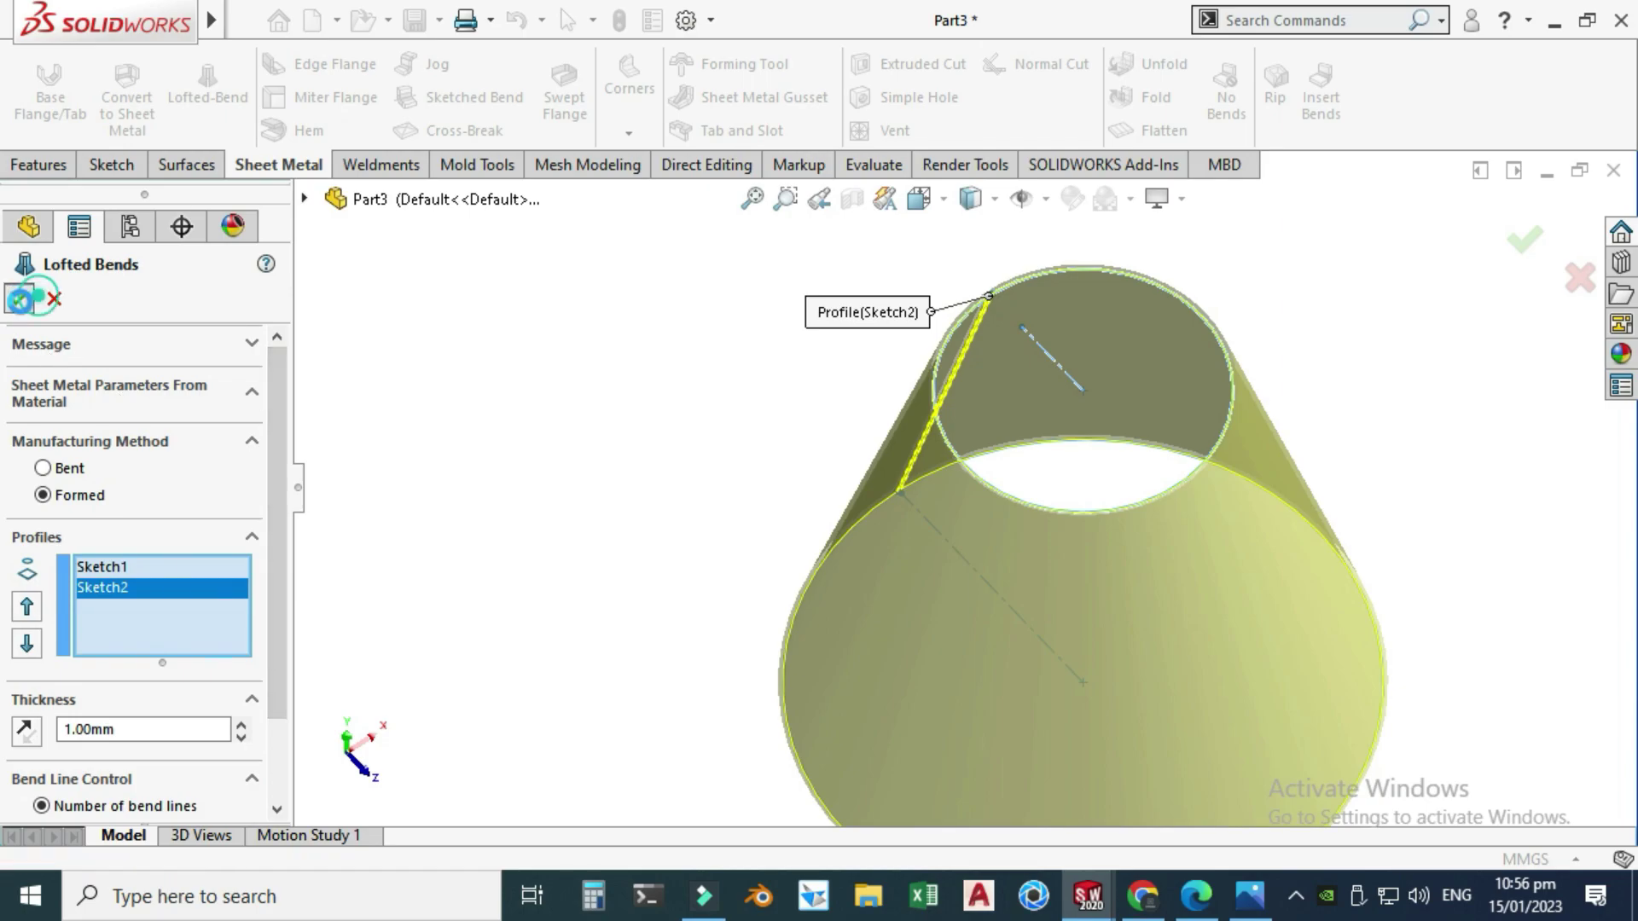
middle_click_drag(802, 467, 1071, 518)
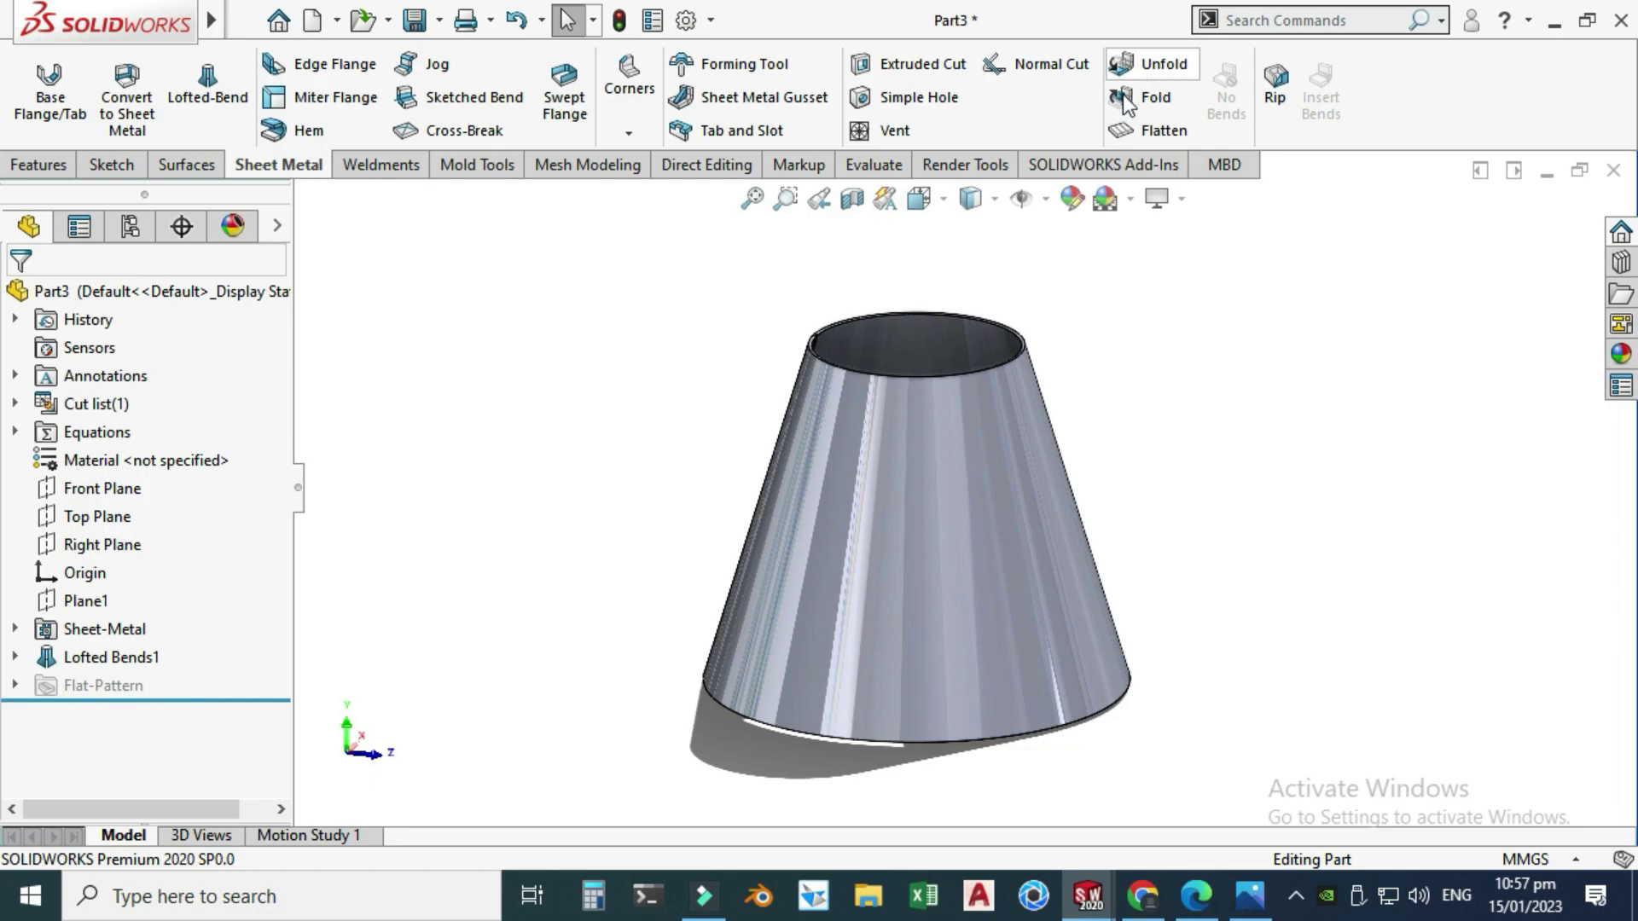
Rotate the cone to expose its seam and start the Unfold command.
right_click(678, 352)
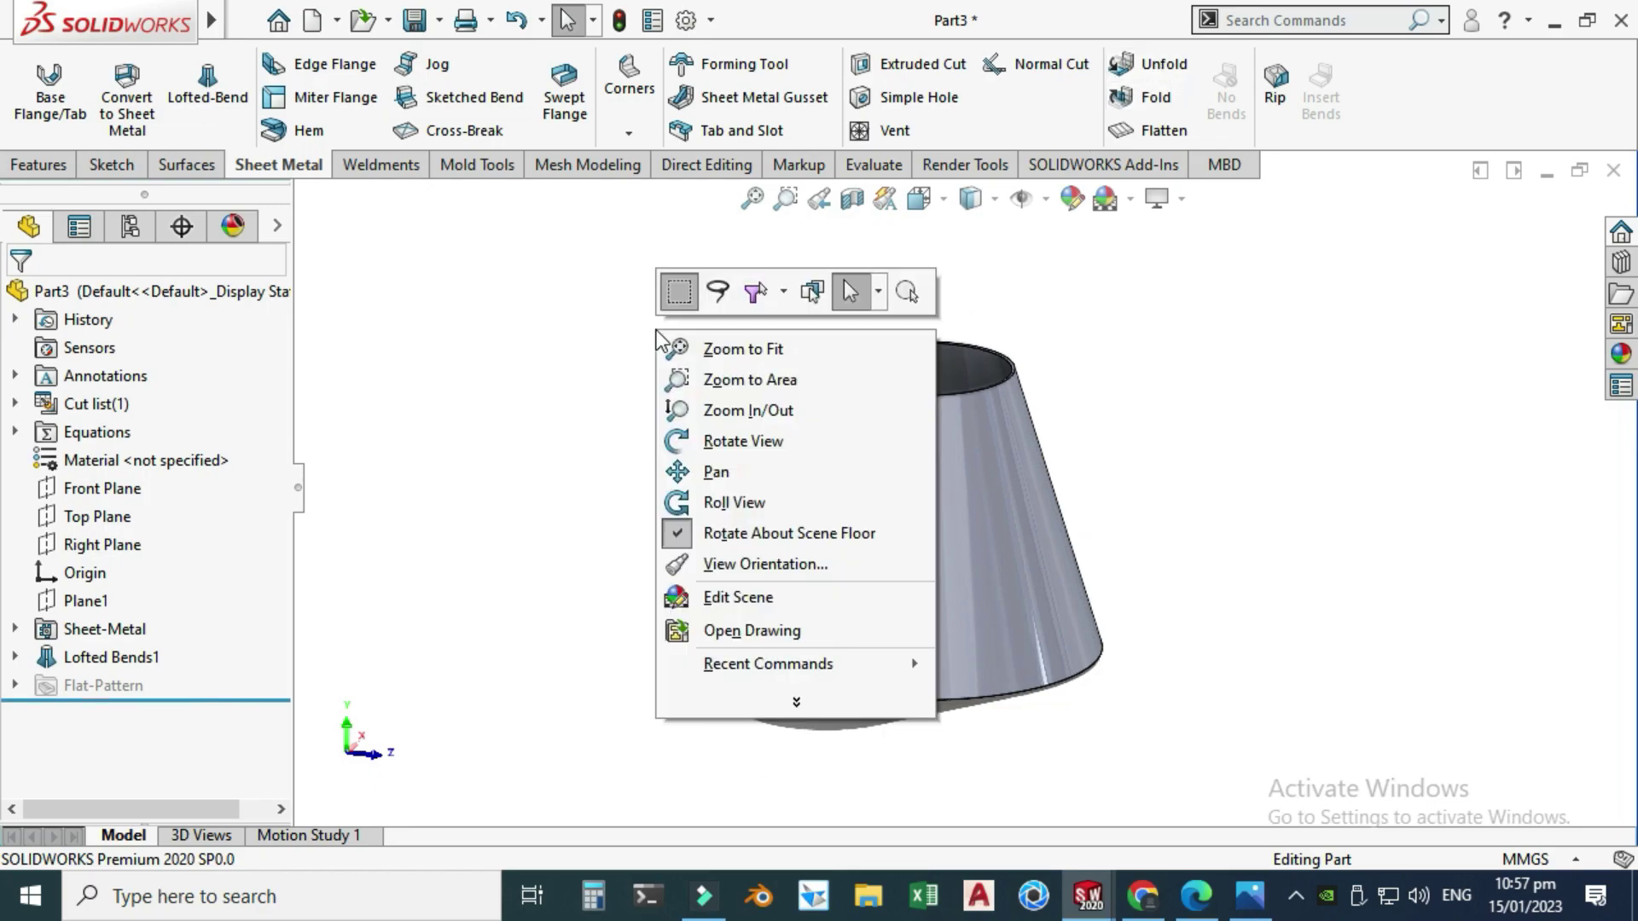
left_click(693, 440)
left_click_drag(691, 443, 967, 215)
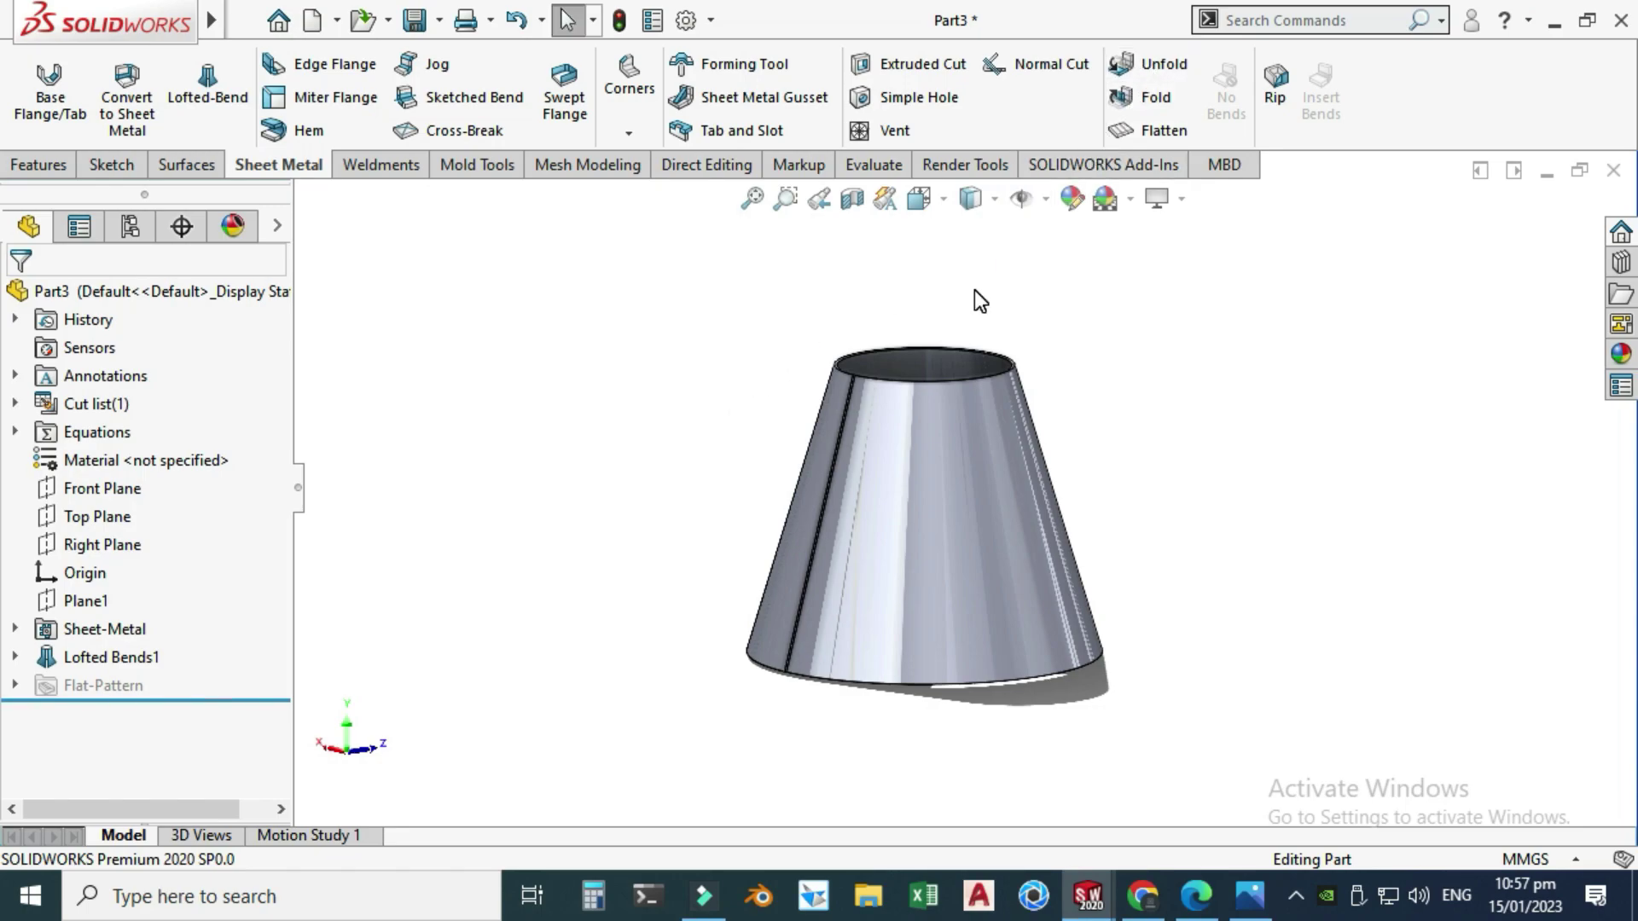
scroll(974, 290, "down", 3)
left_click(1160, 64)
Unfold the cone flat with the rim edge by the seam fixed and Freeform Bend1 collected.
scroll(819, 529, "down", 5)
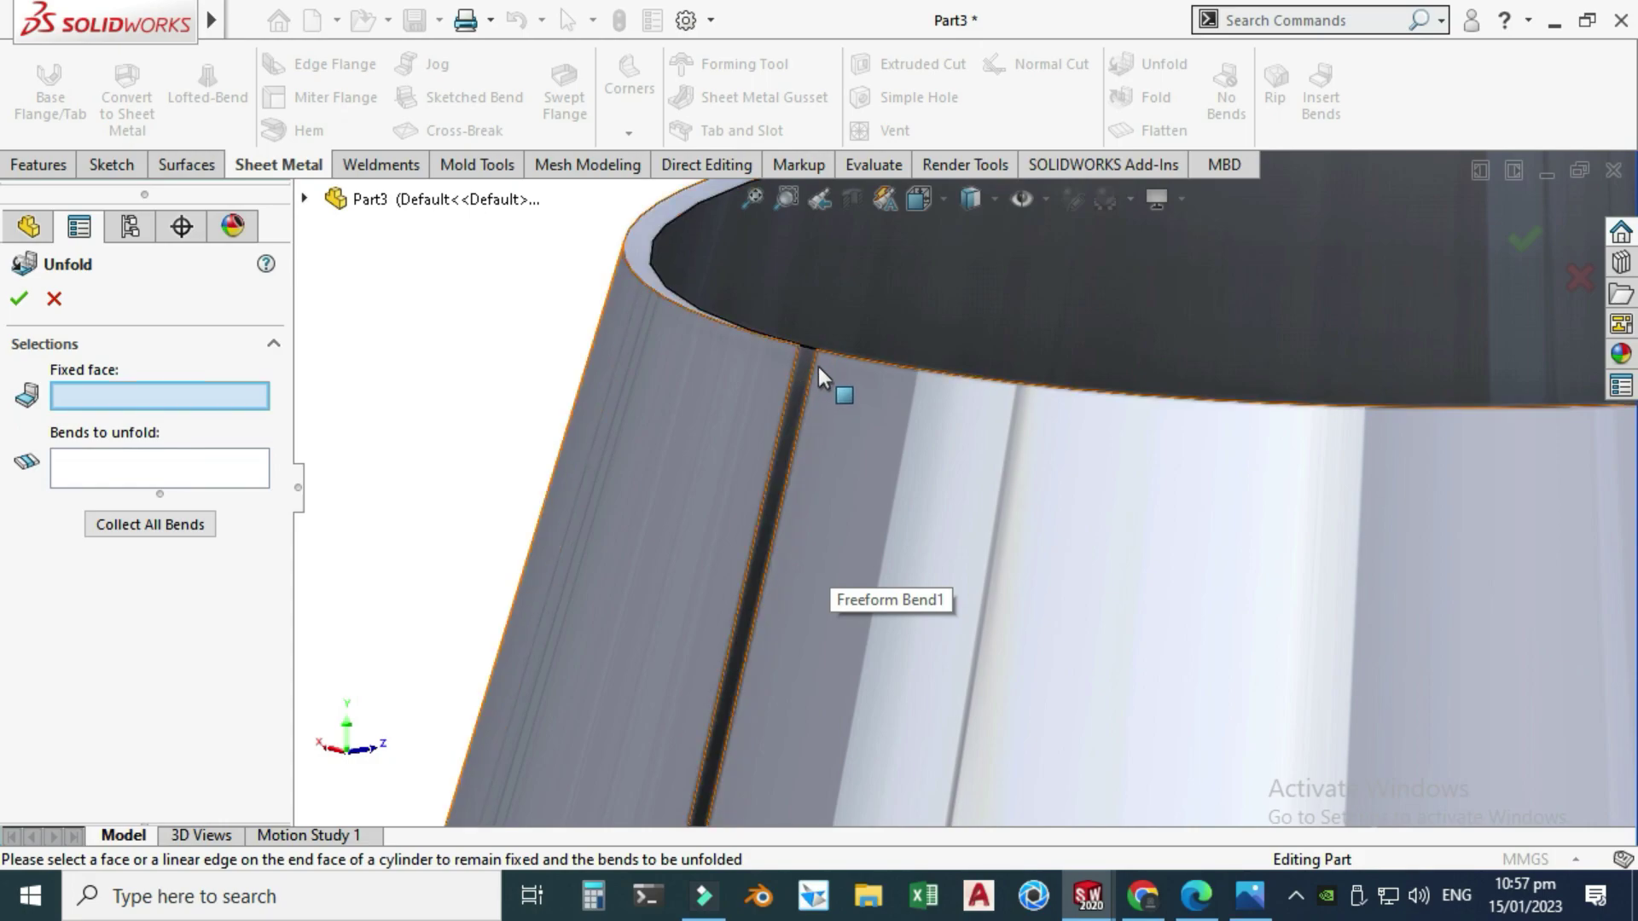
scroll(812, 362, "down", 1)
scroll(815, 365, "down", 2)
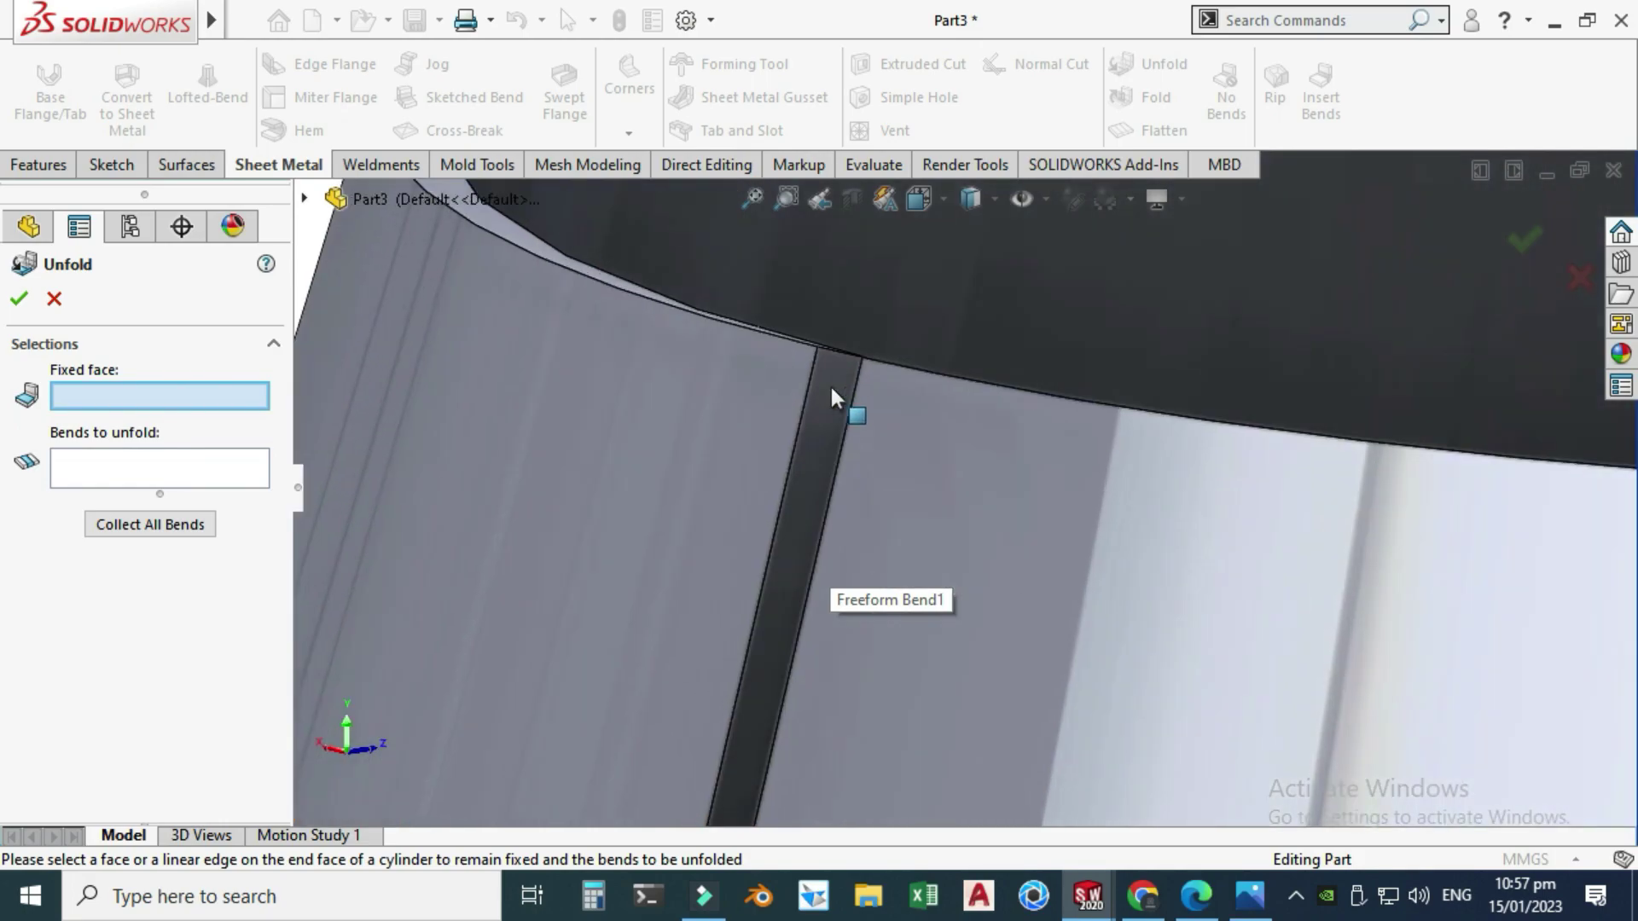
scroll(853, 380, "up", 3)
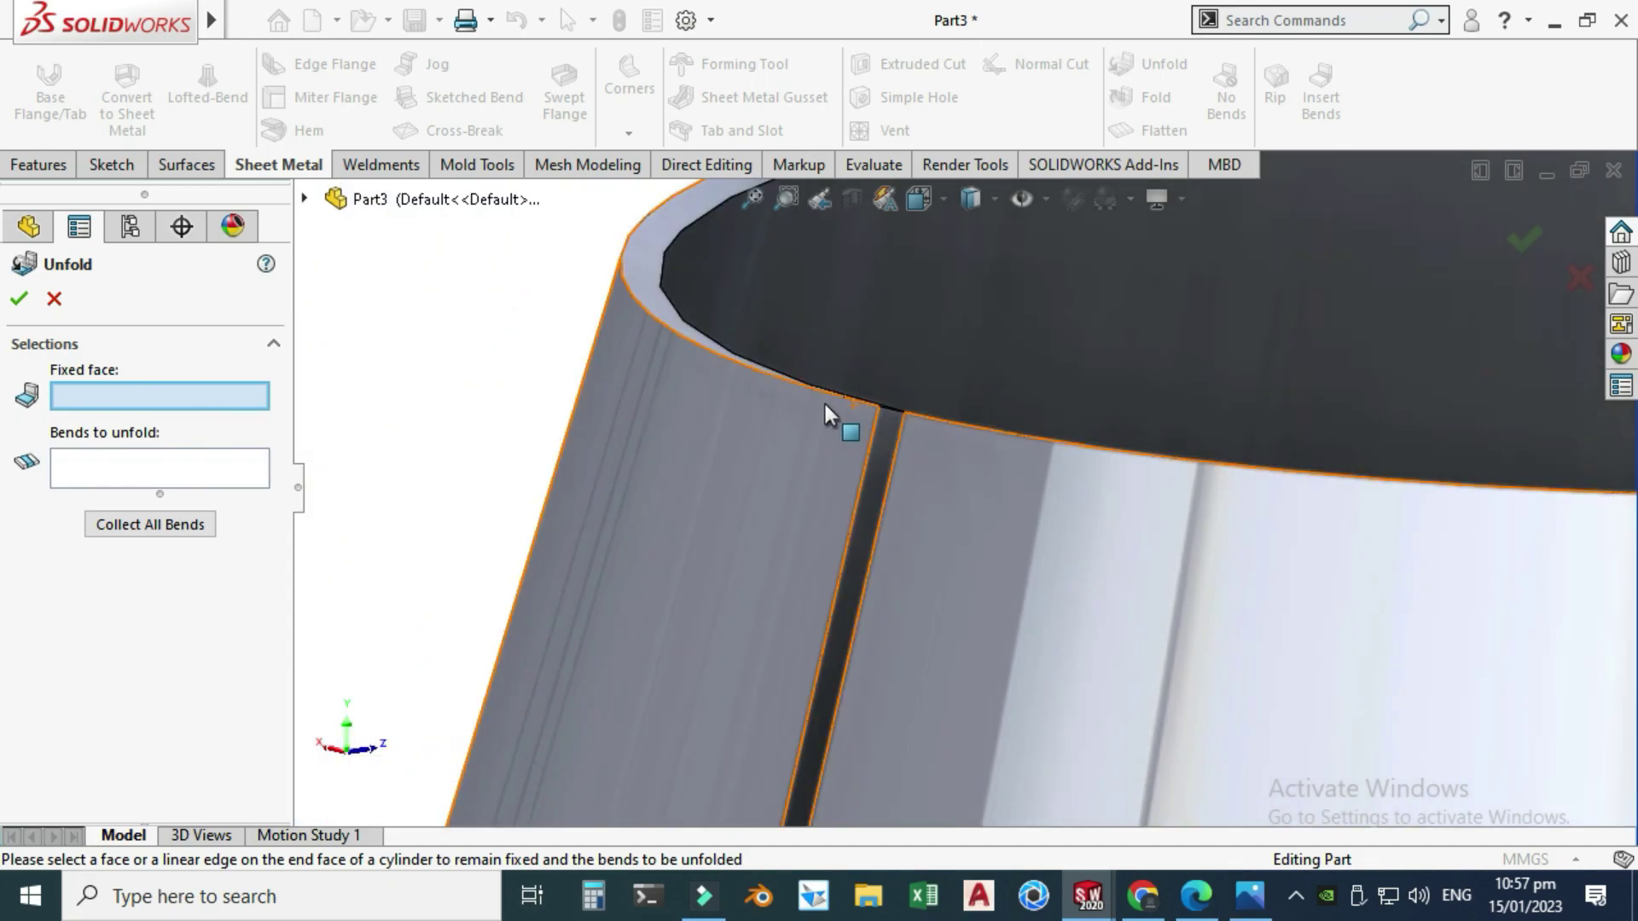
scroll(823, 413, "down", 4)
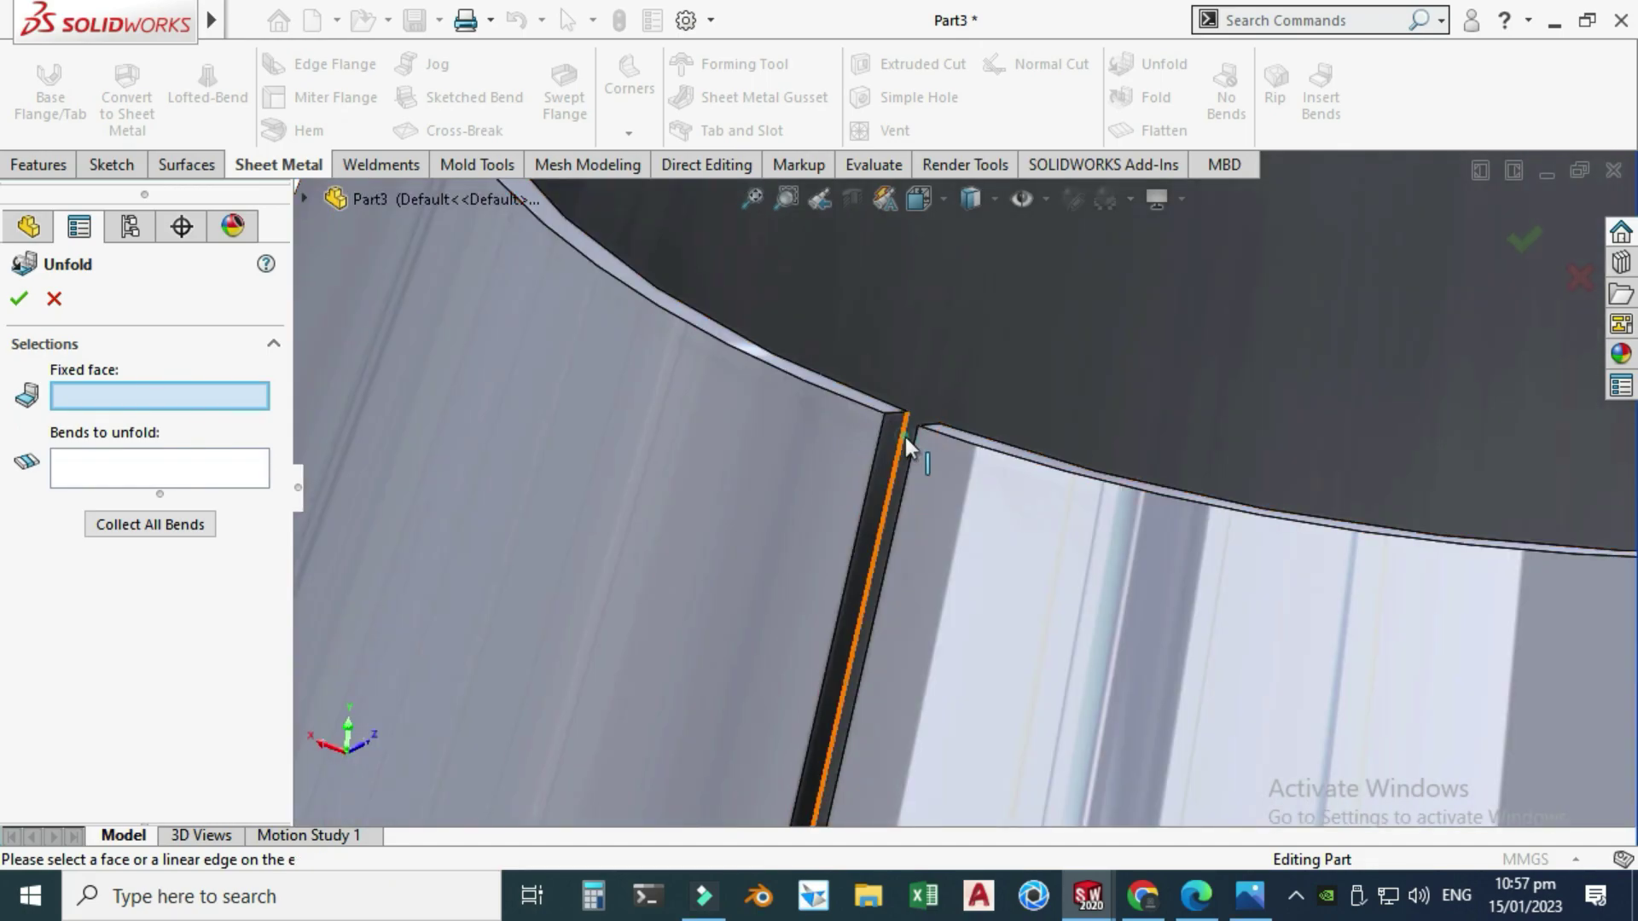
left_click(904, 437)
scroll(817, 467, "up", 2)
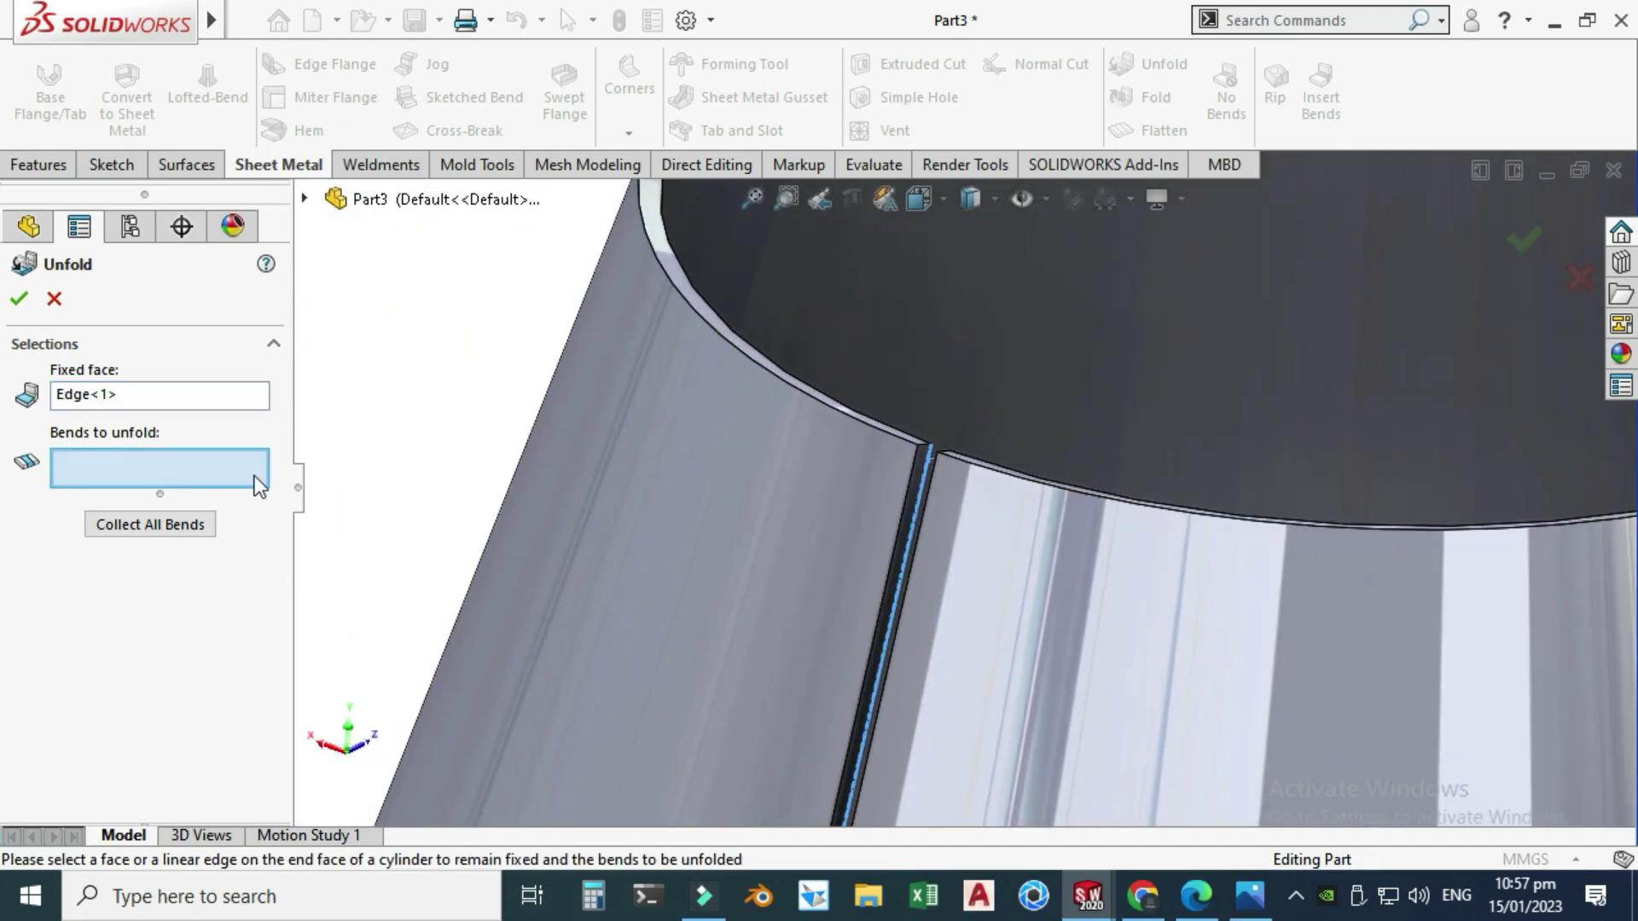
left_click(153, 524)
left_click(17, 301)
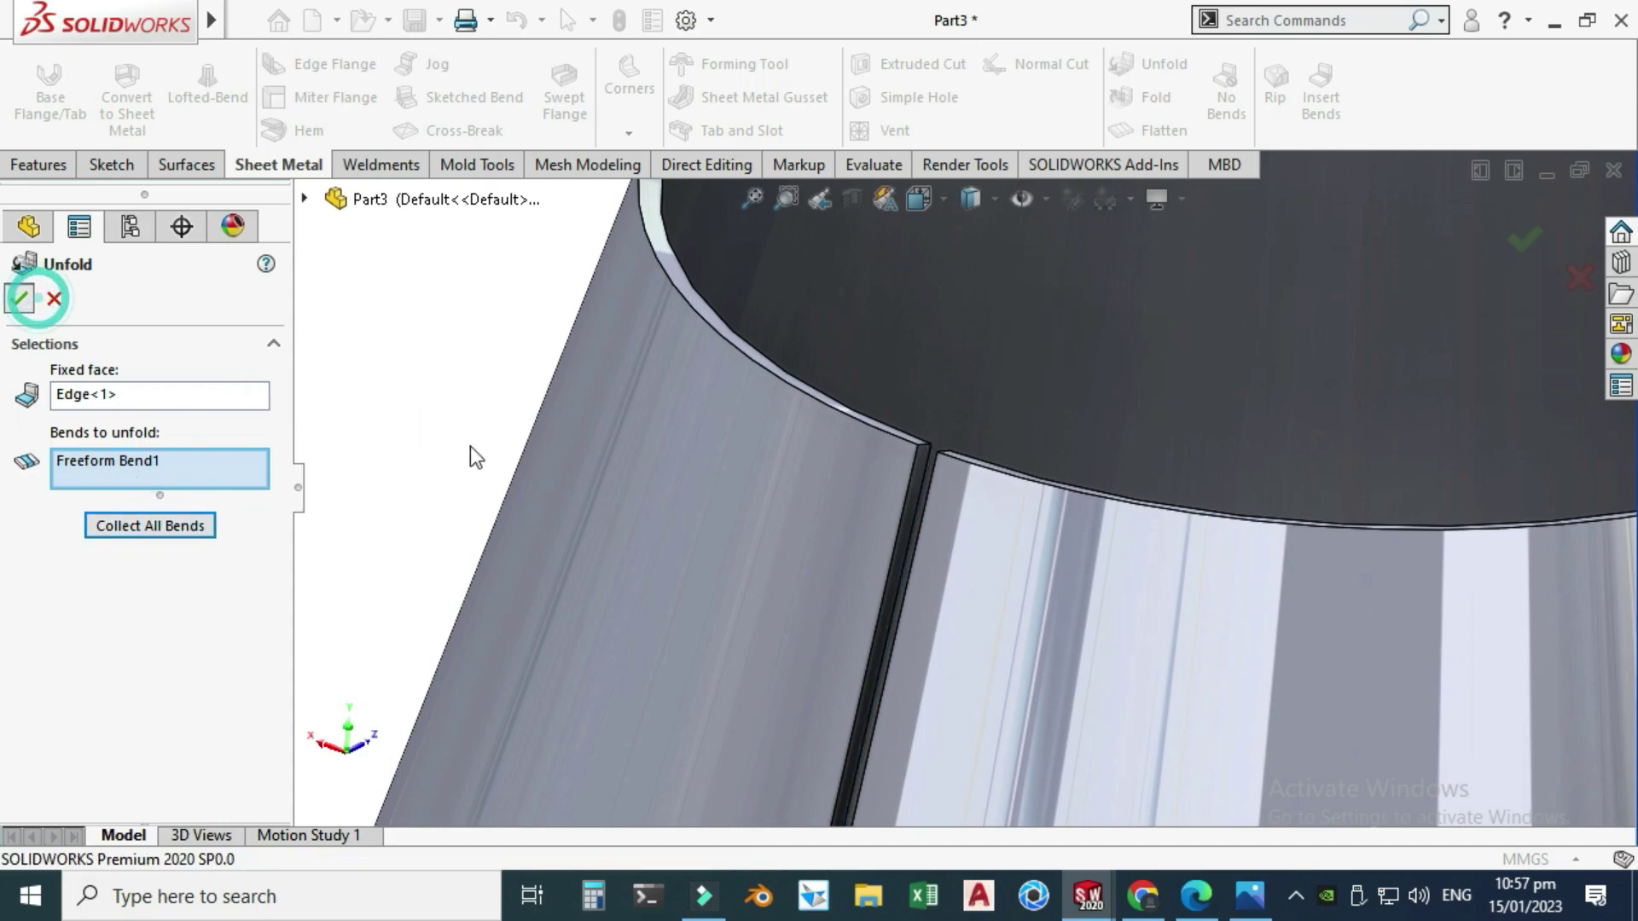
Select the flattened sheet's face and set the view Normal To it.
scroll(810, 538, "up", 5)
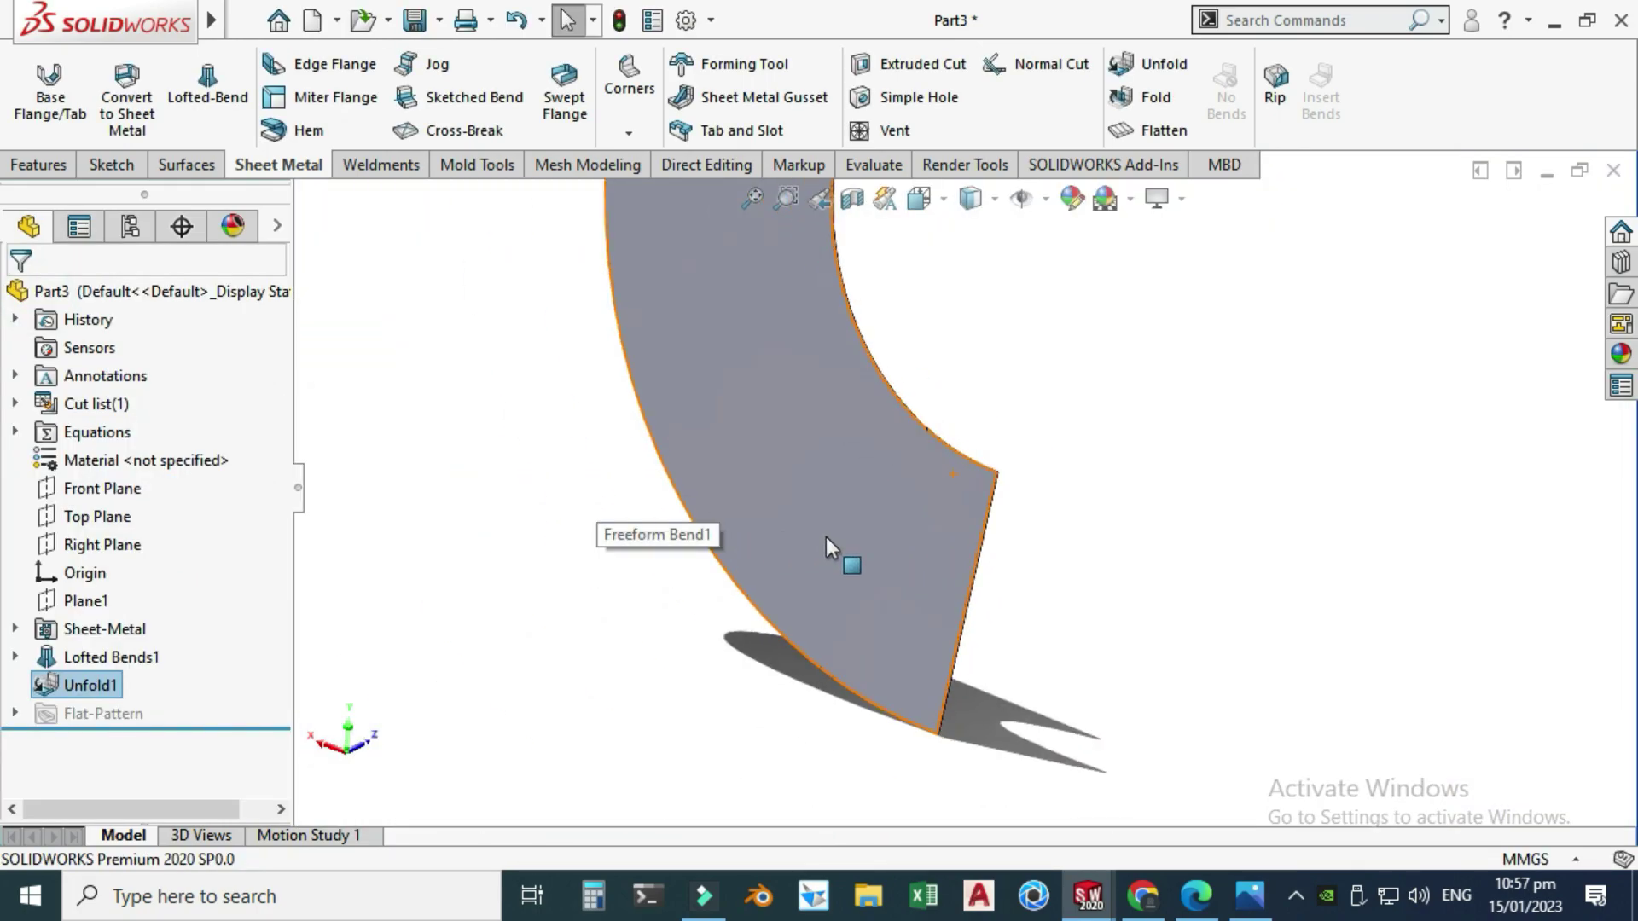
key("ctrl+8")
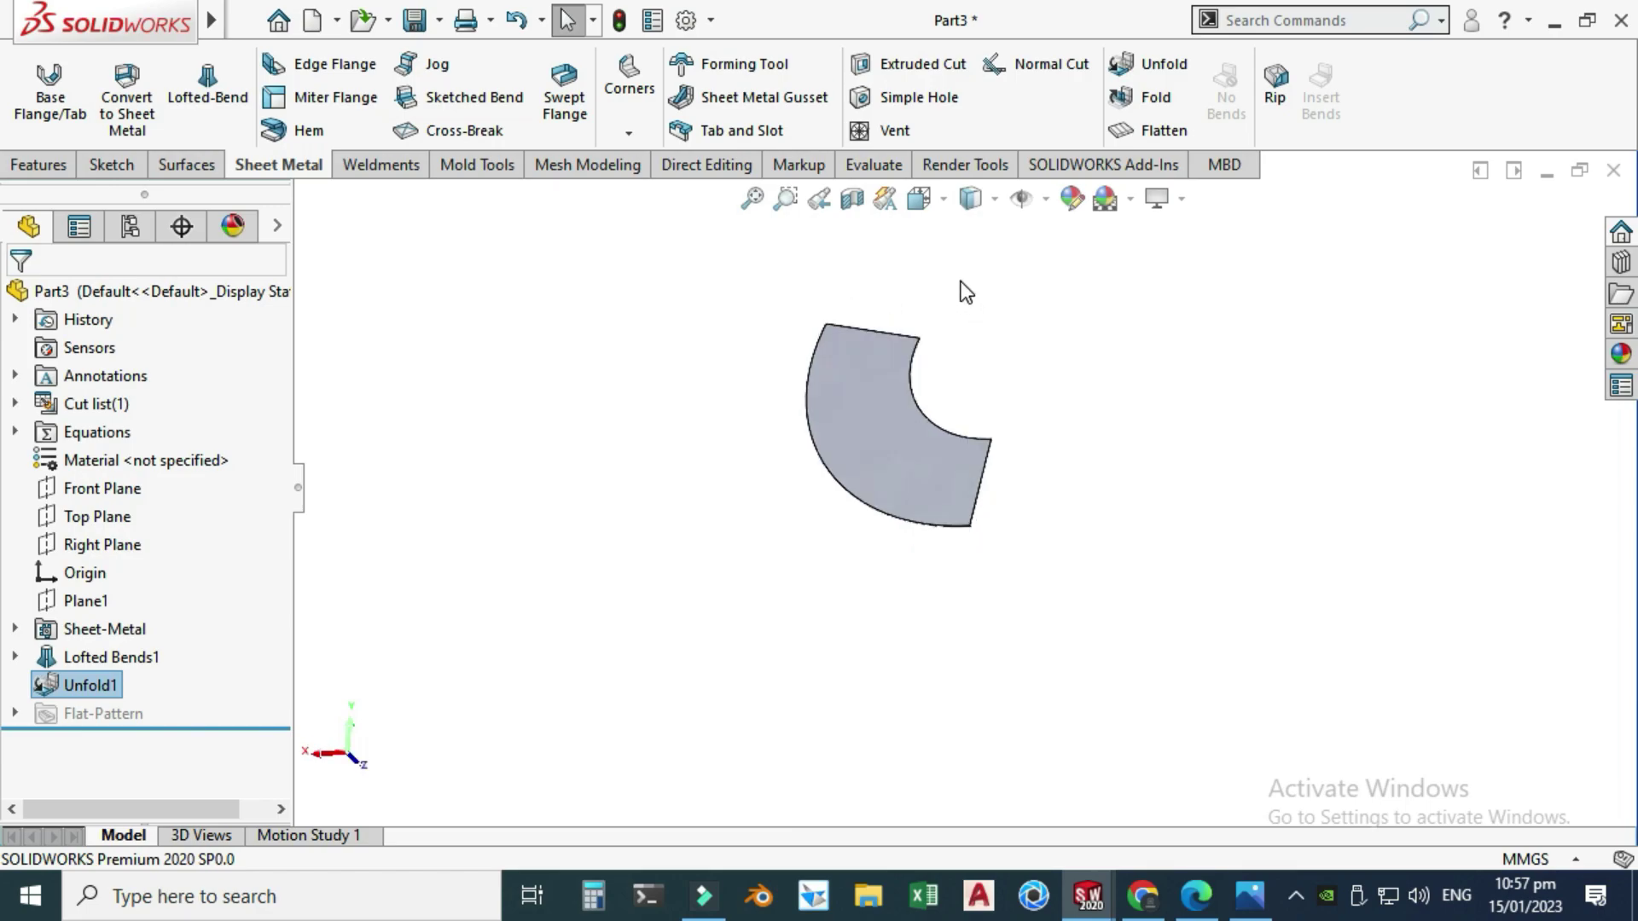
scroll(949, 283, "down", 1)
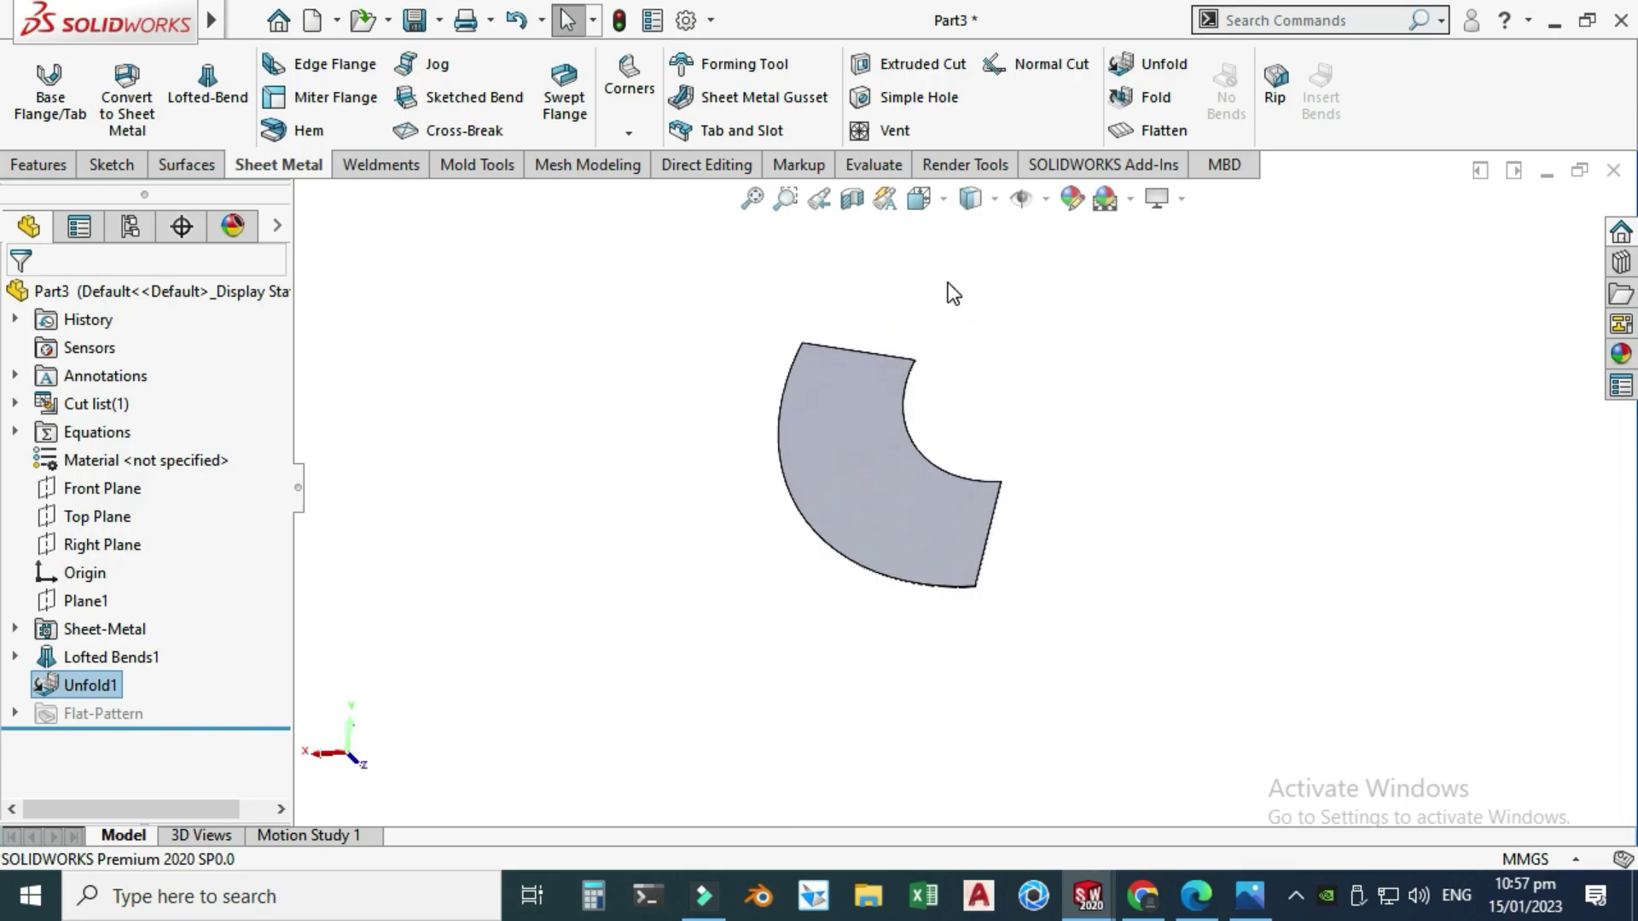
scroll(897, 351, "down", 1)
left_click(859, 442)
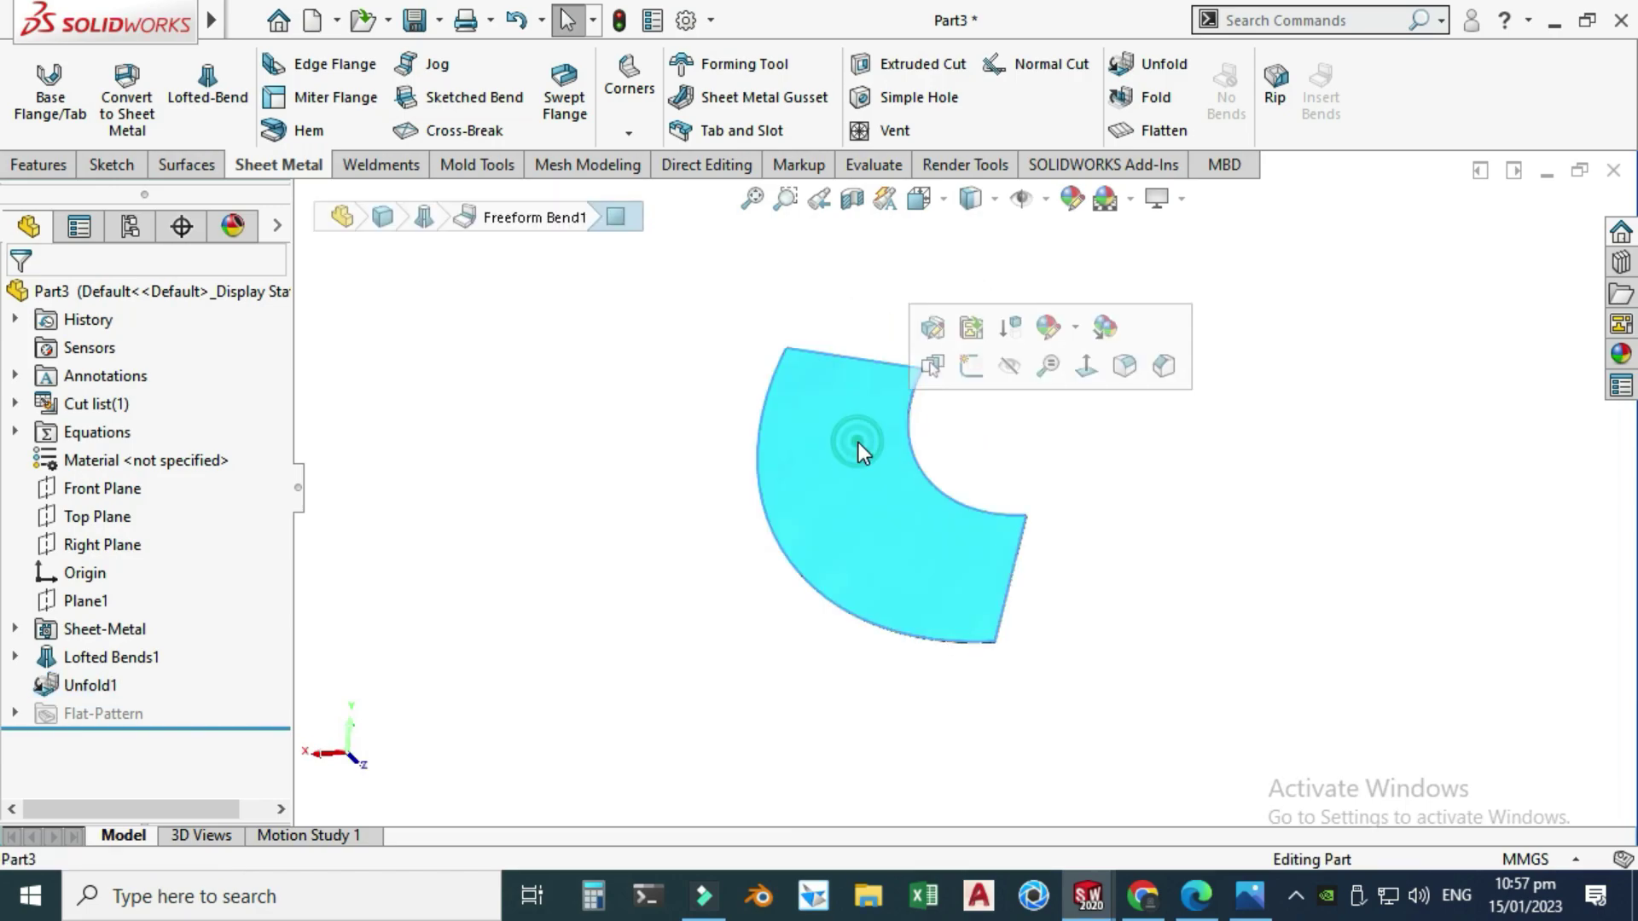
left_click(111, 164)
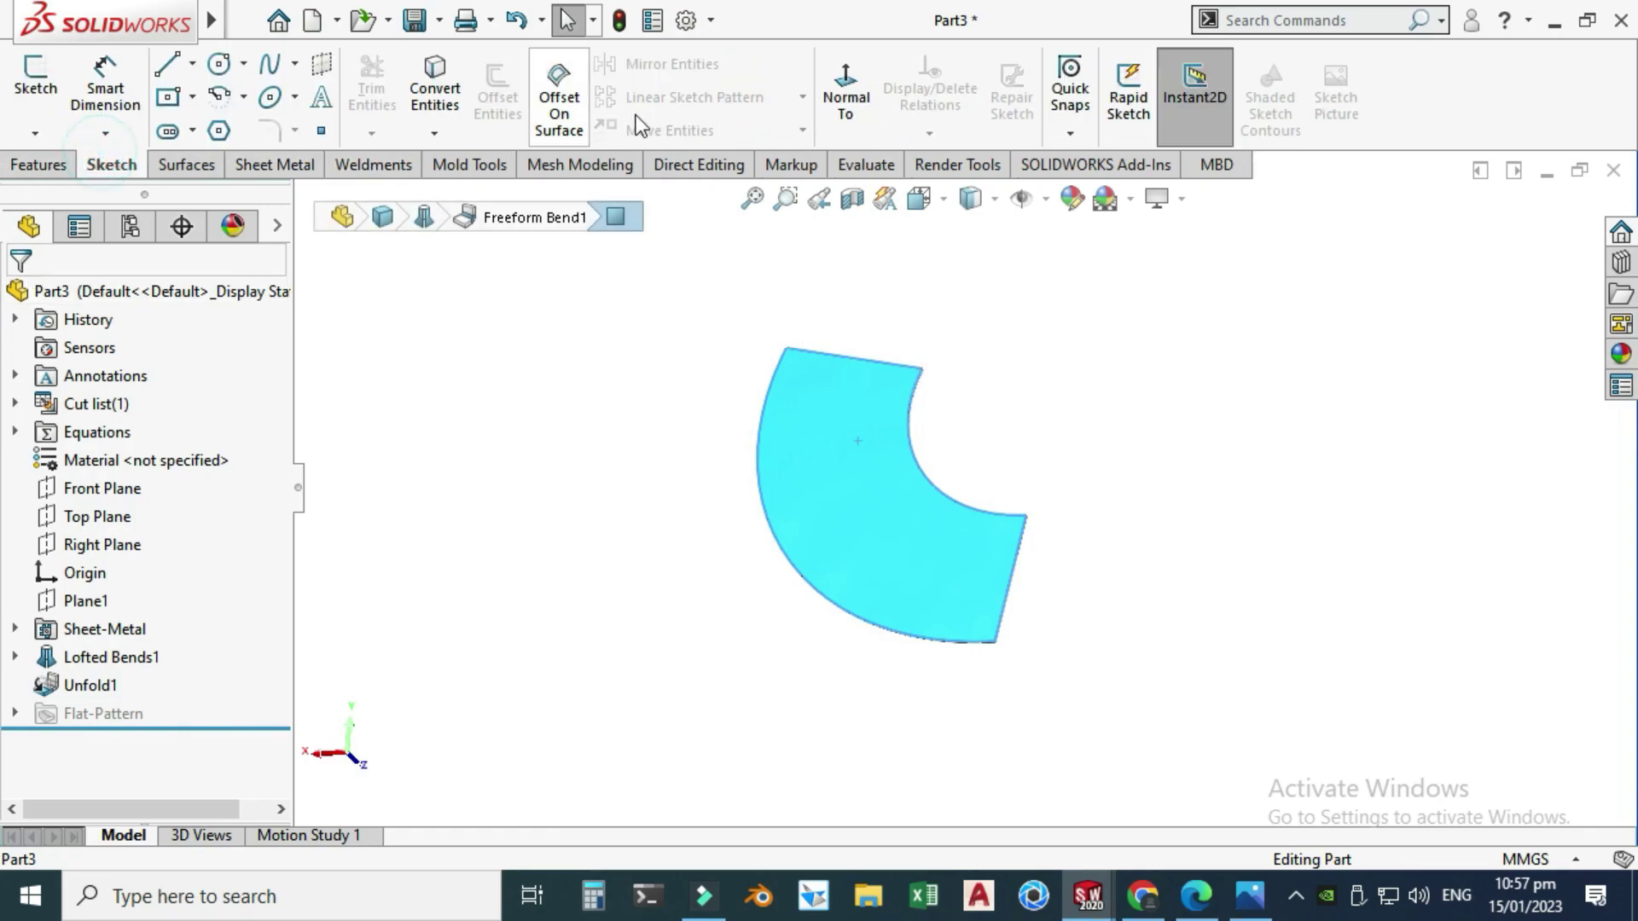
left_click(849, 106)
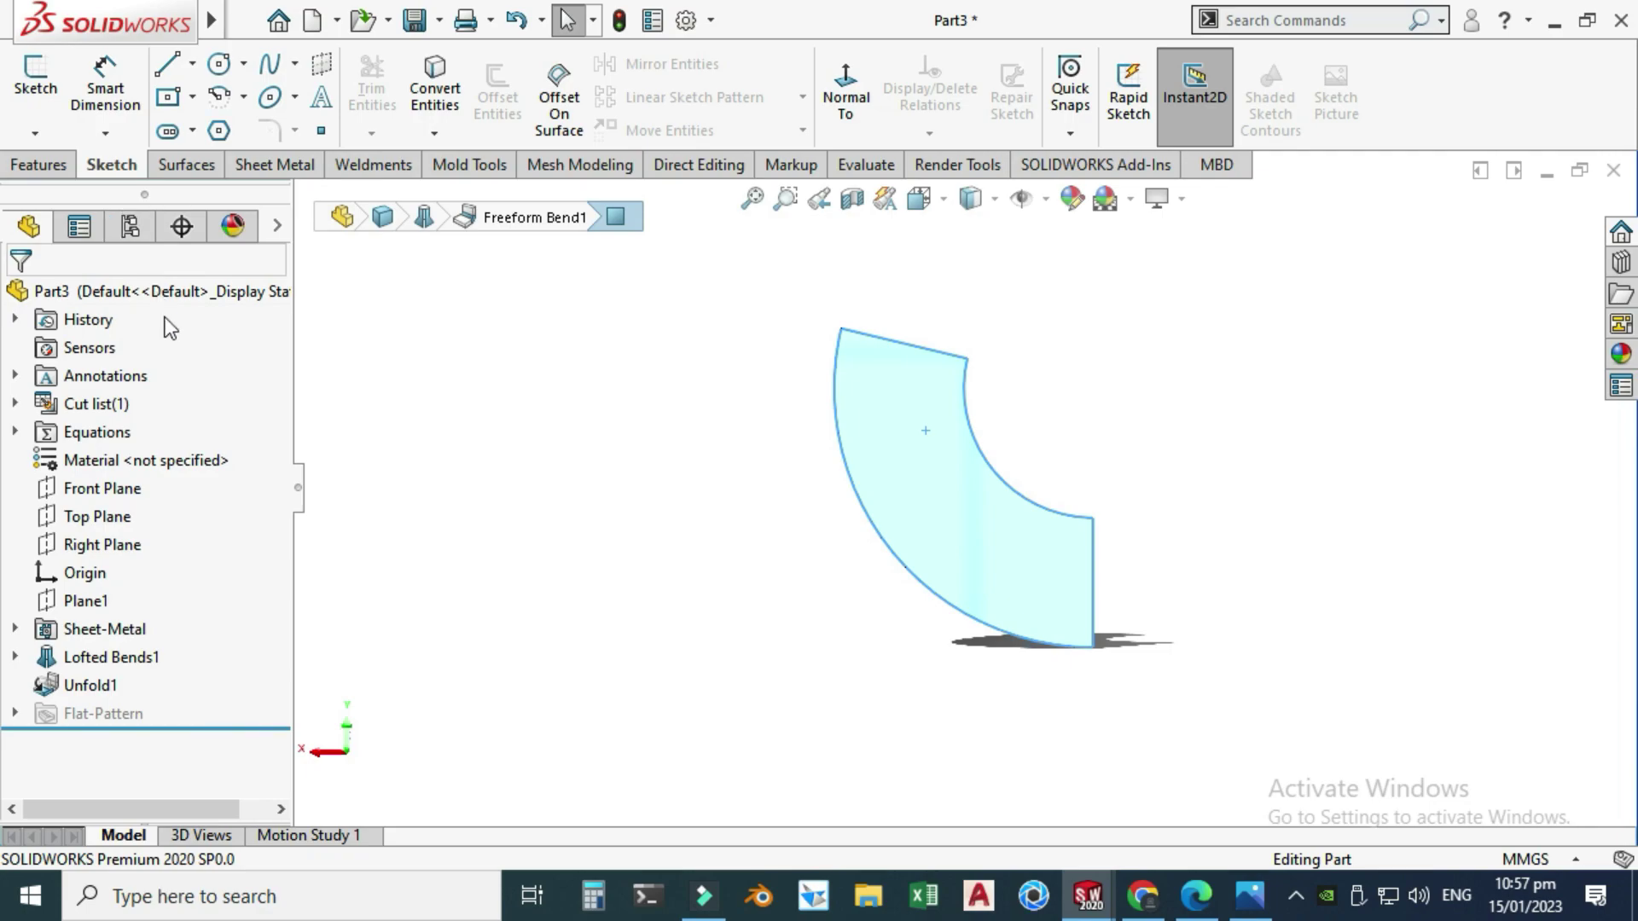
Start a sketch on the flat face and draw a top centerline and a vertical centerline from the bottom corner.
left_click(35, 81)
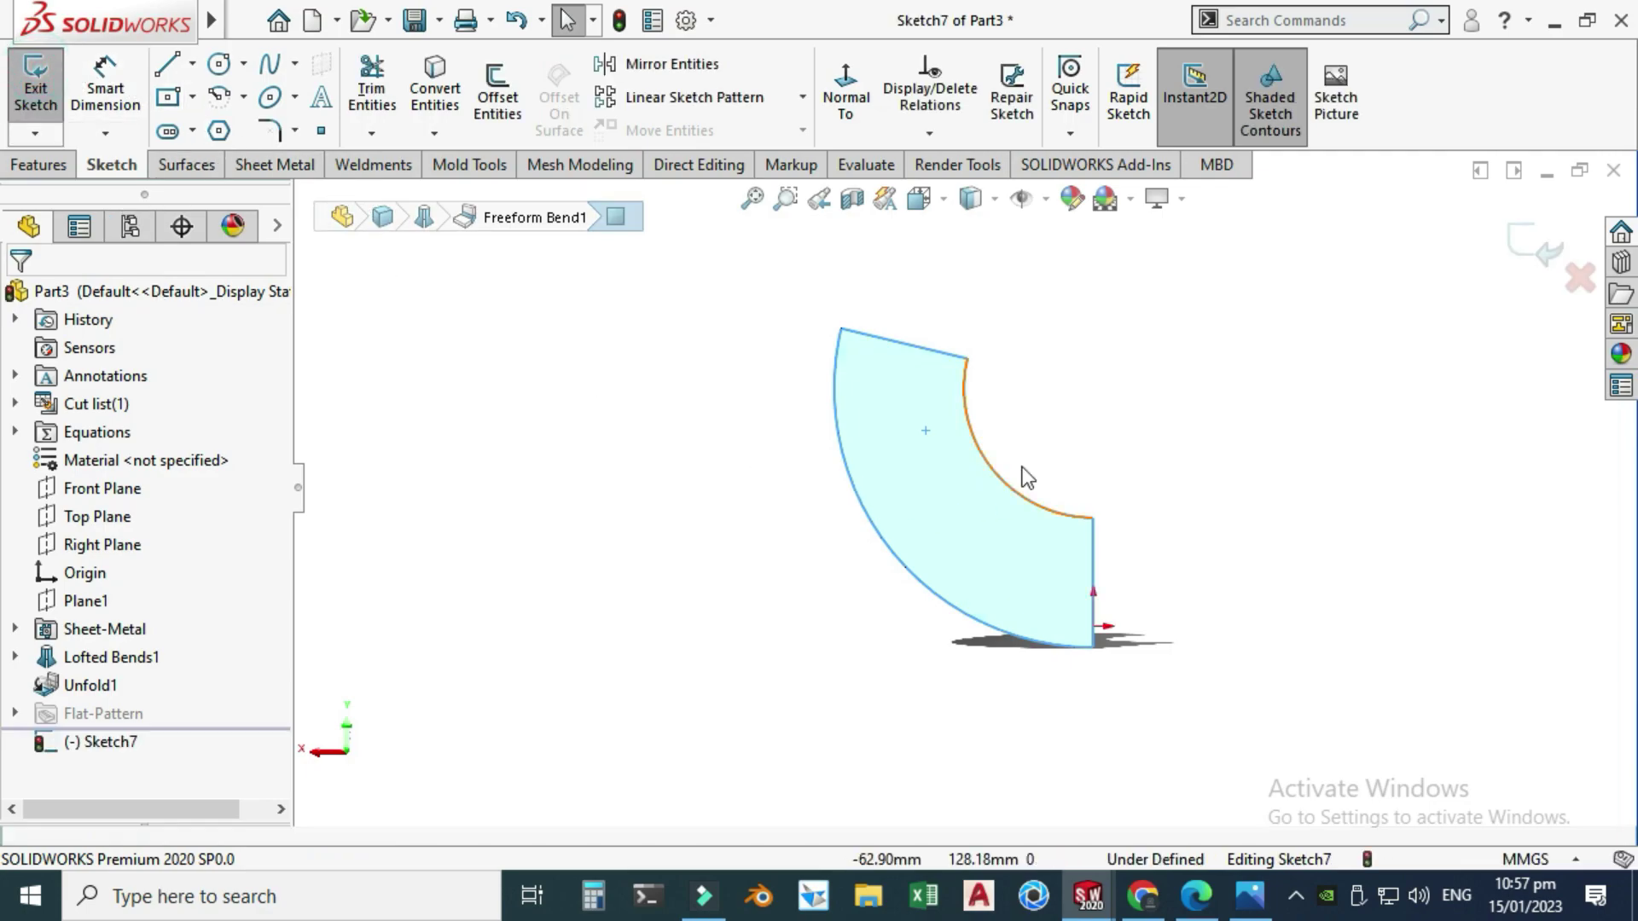
scroll(1040, 397, "down", 2)
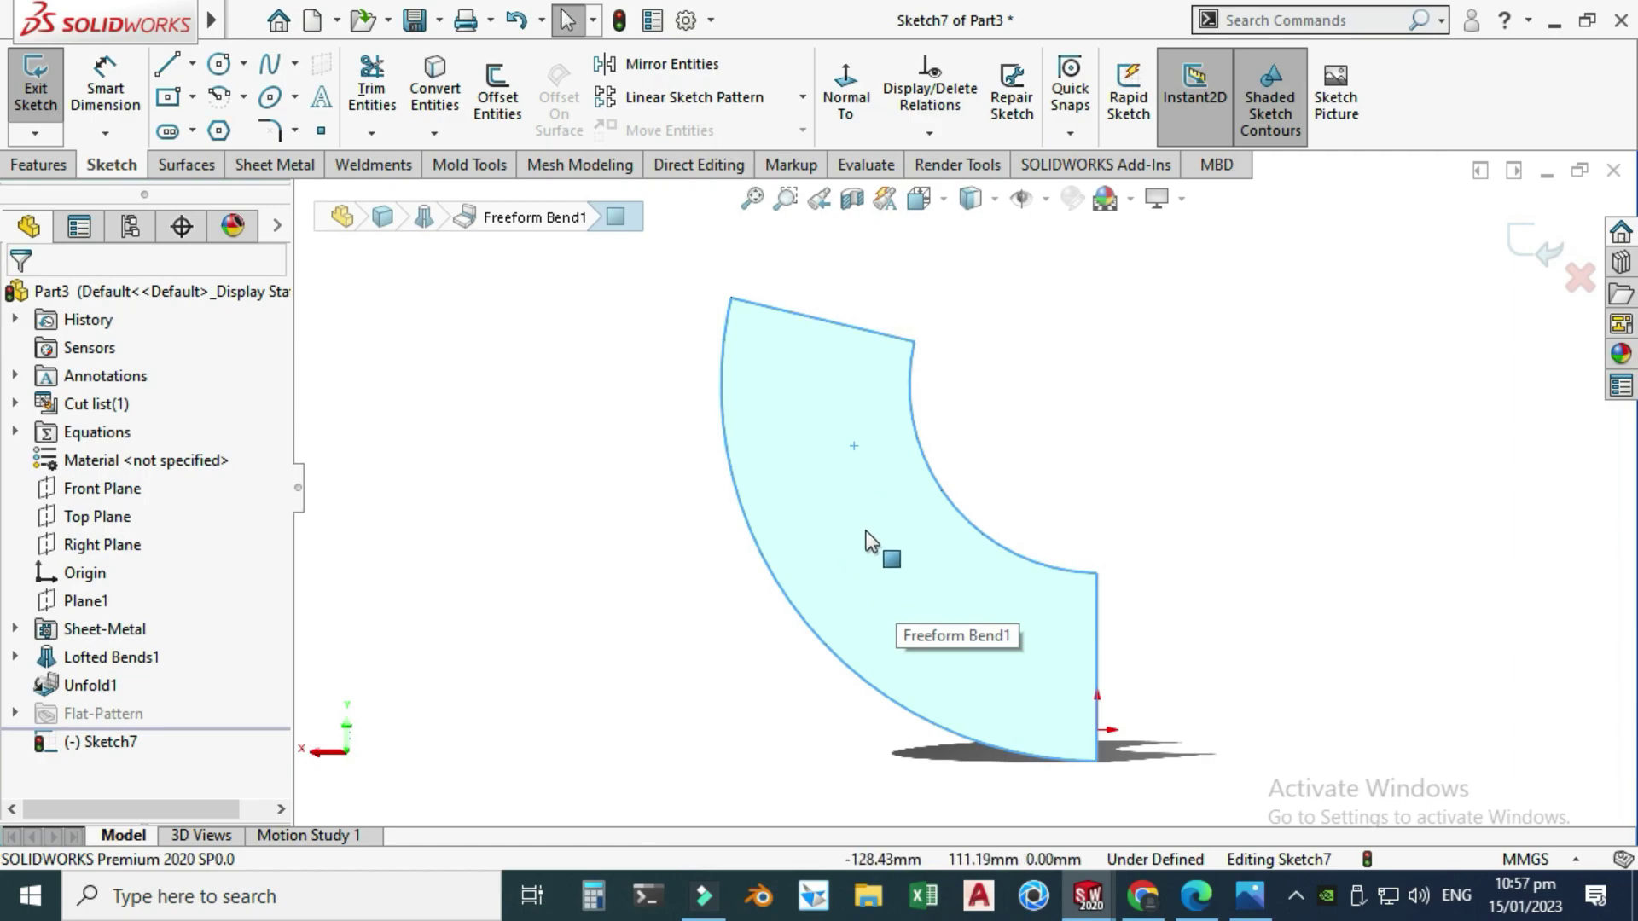
left_click(961, 381)
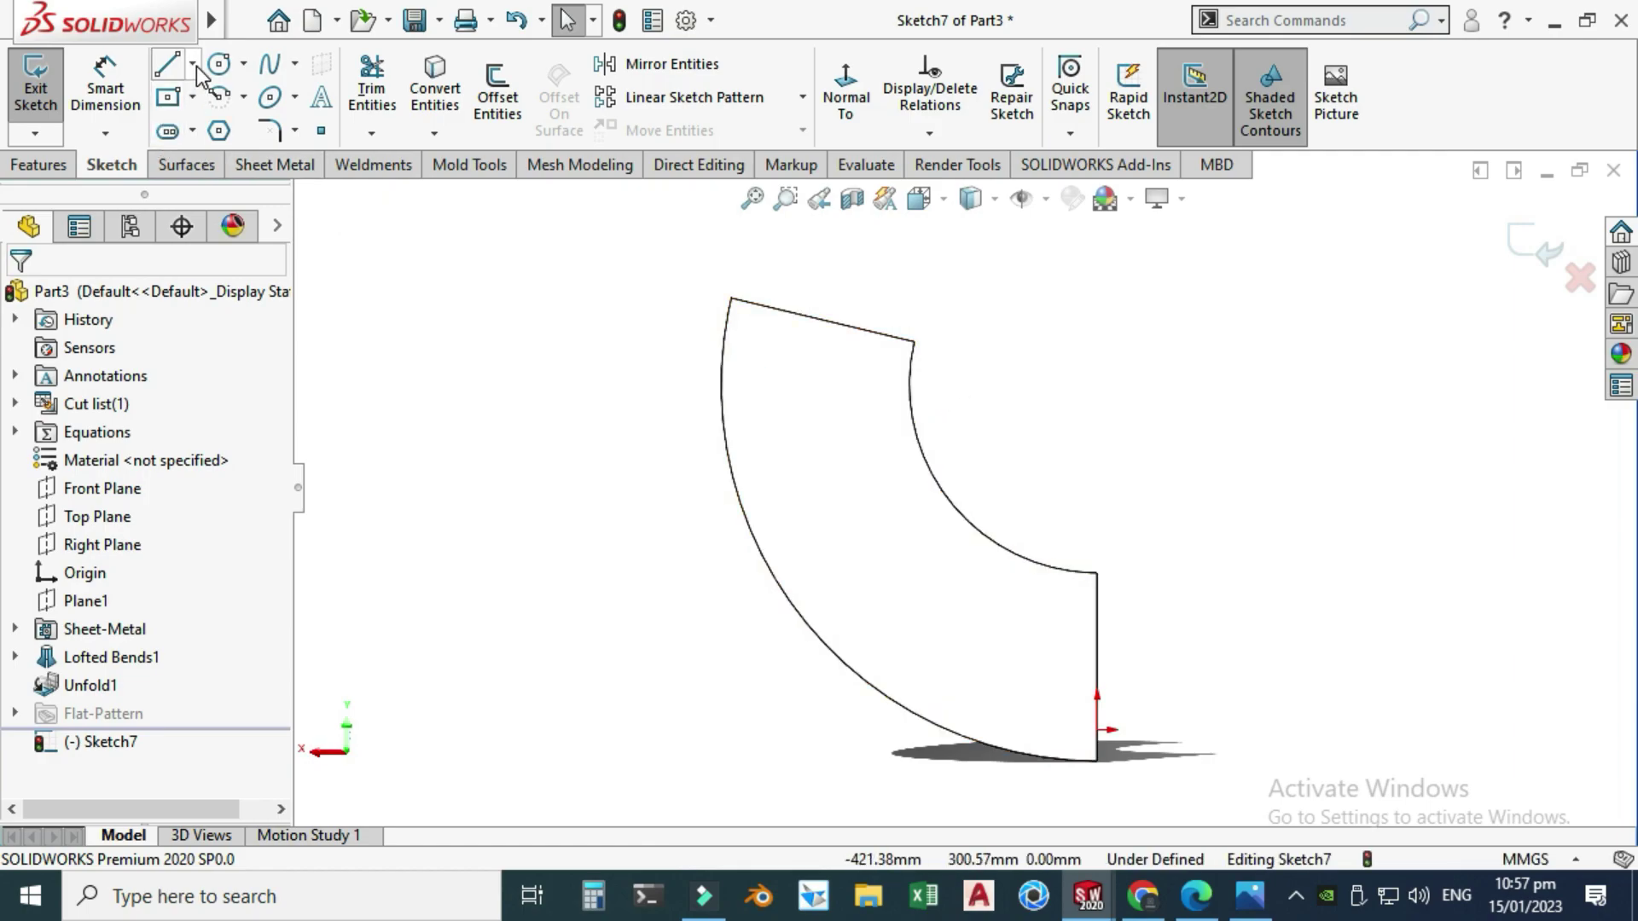
left_click(195, 67)
left_click(224, 128)
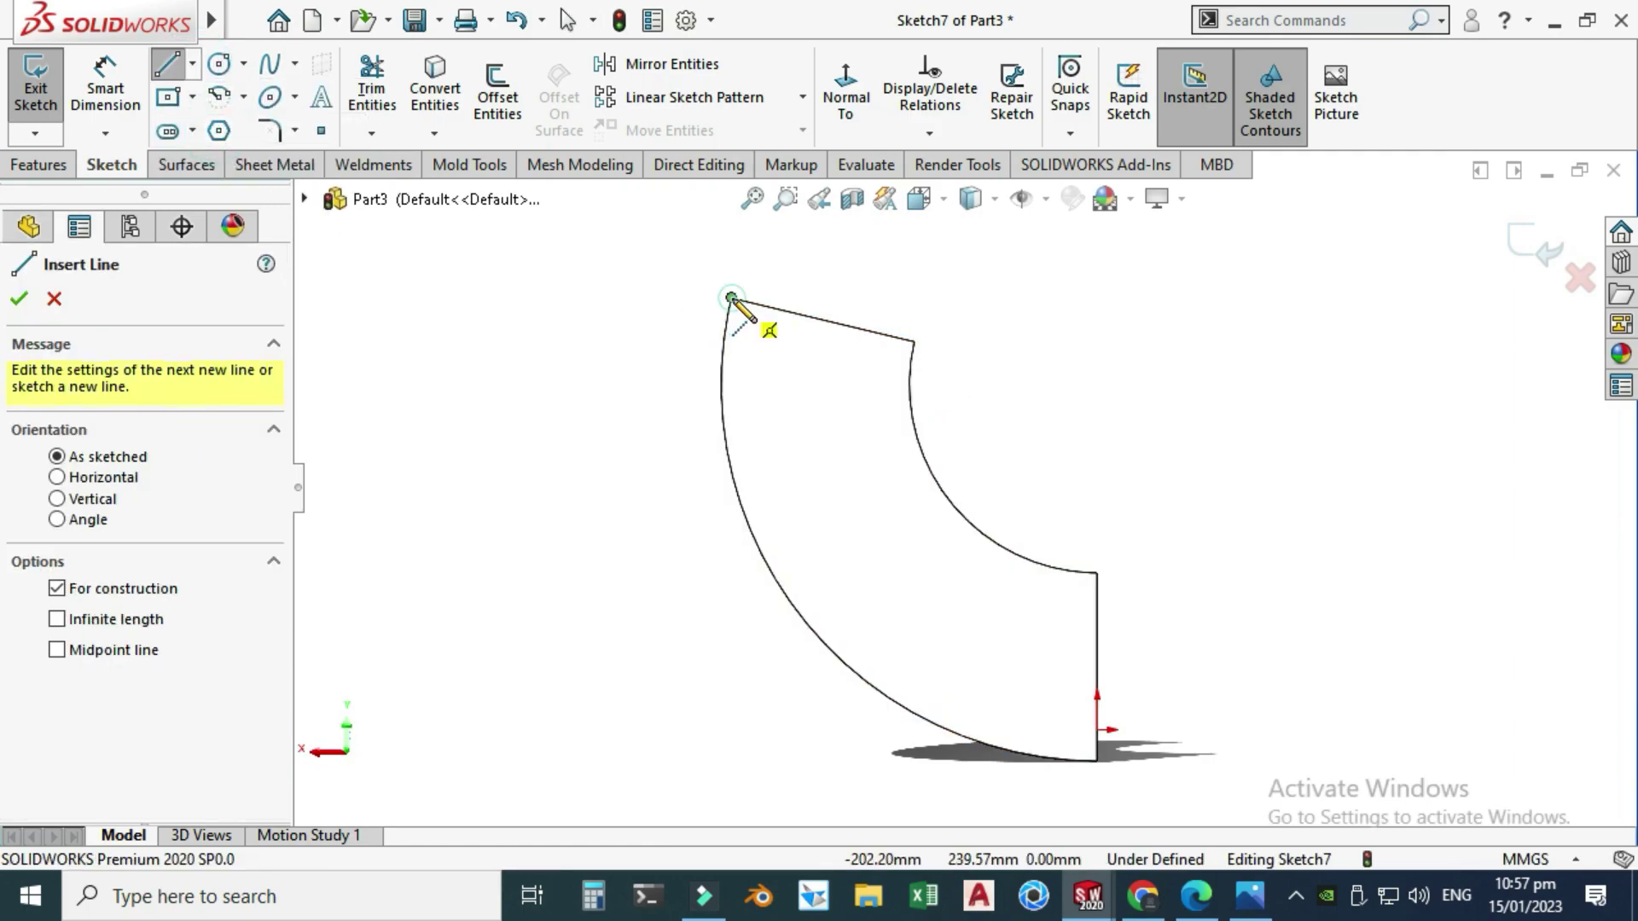
mouse_move(731, 298)
left_mouse_down()
mouse_move(981, 333)
mouse_move(1039, 377)
left_mouse_up()
key("Escape")
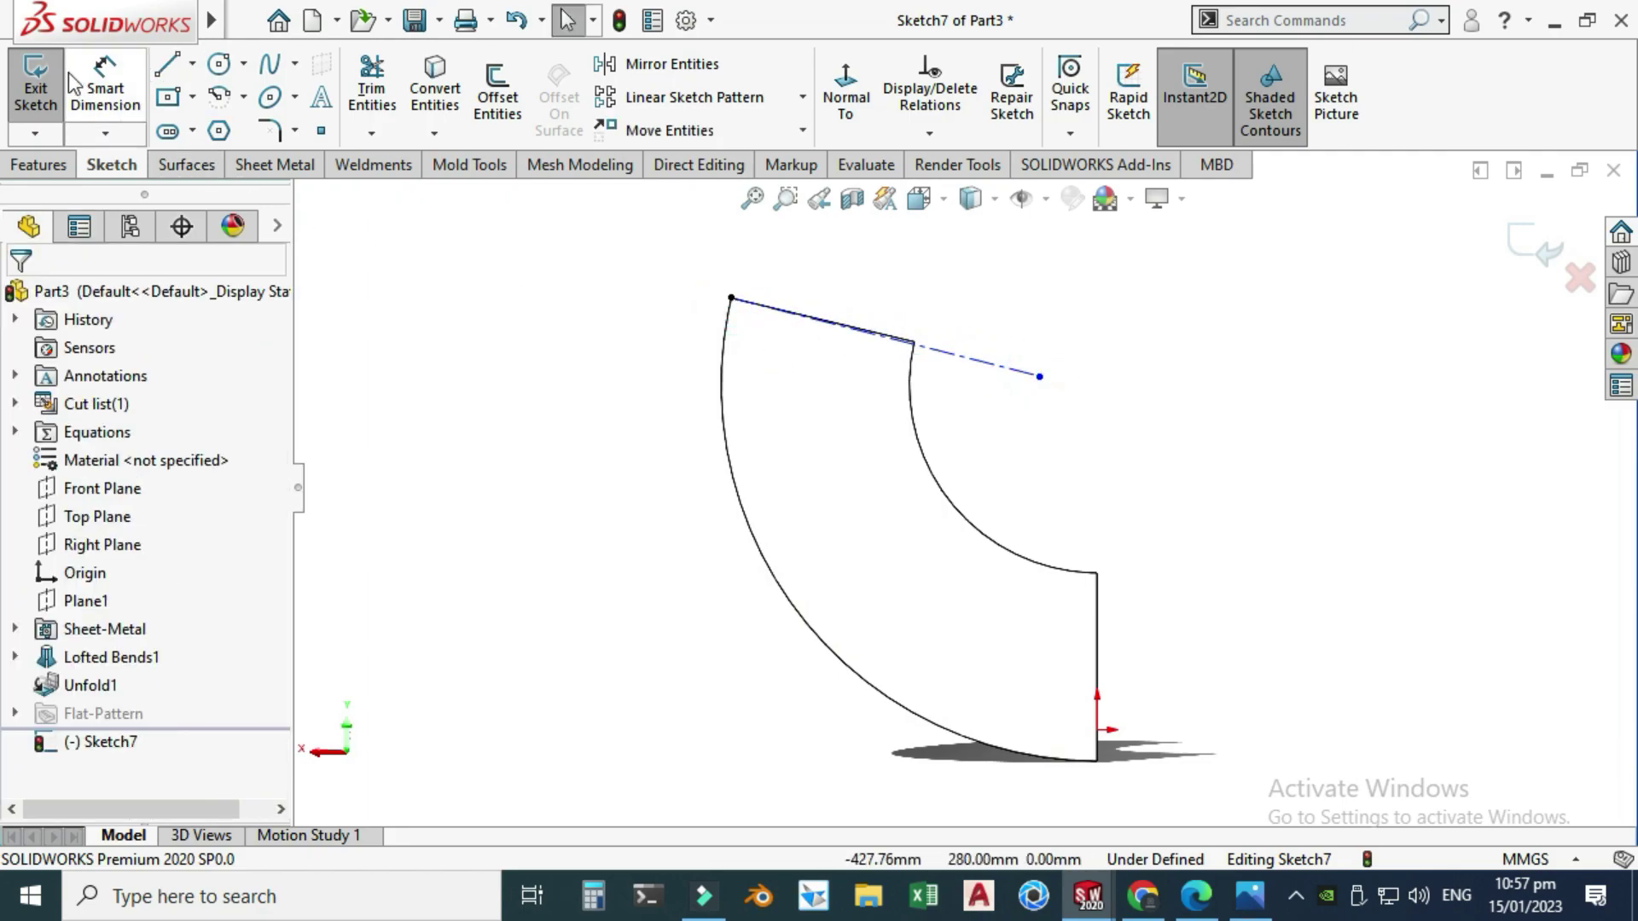
left_click(193, 64)
left_click(225, 128)
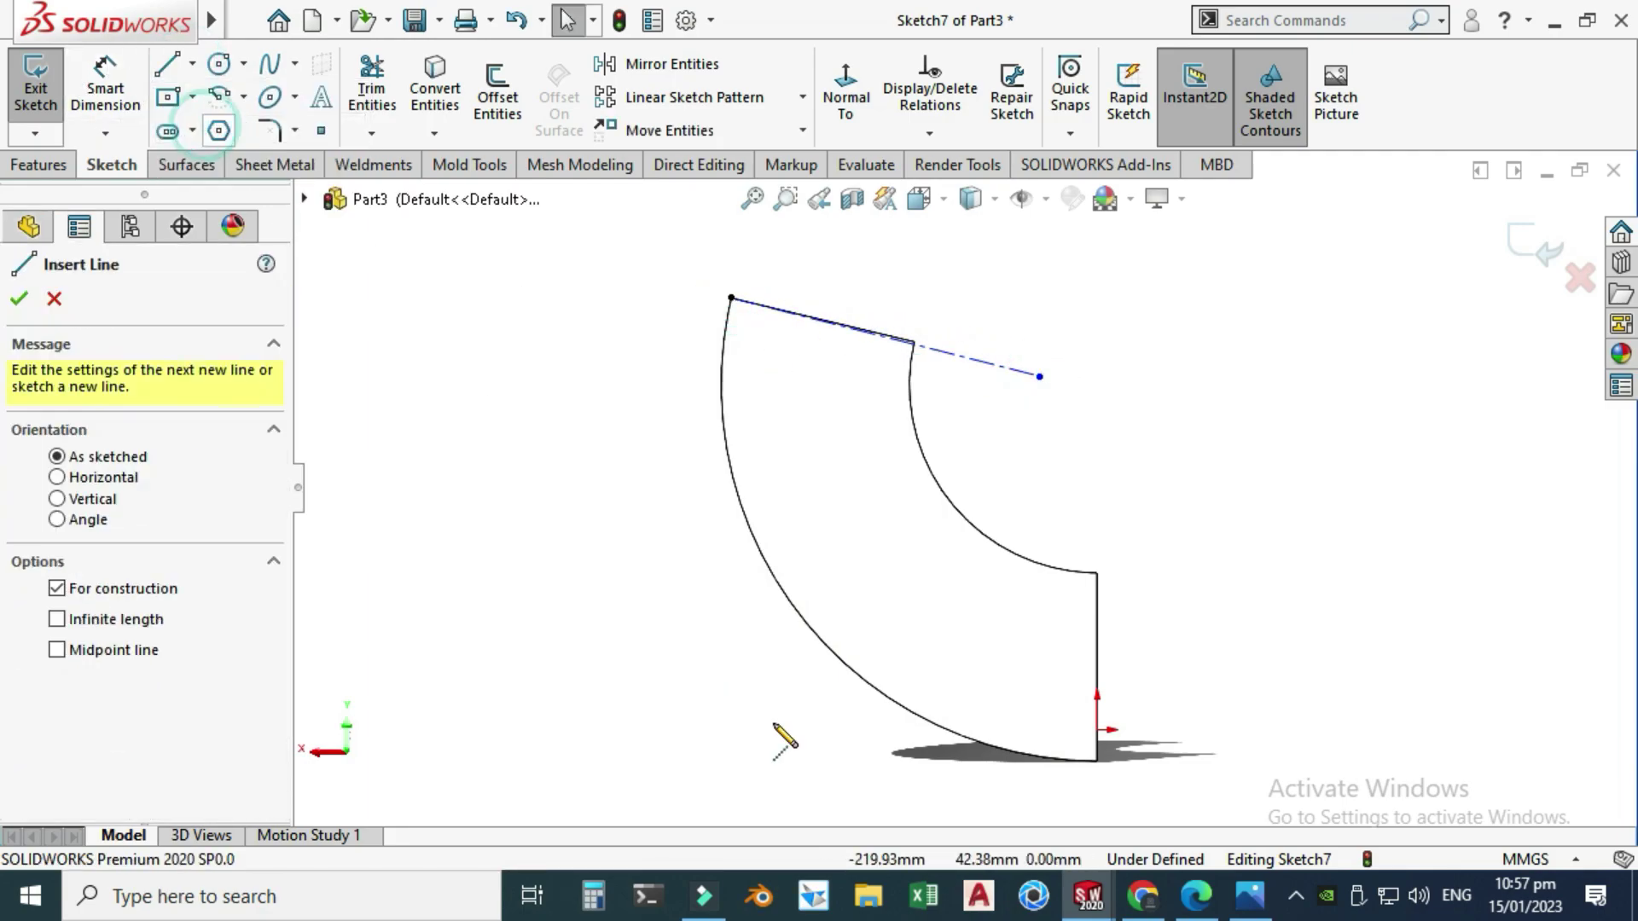
left_click_drag(1098, 762, 1126, 439)
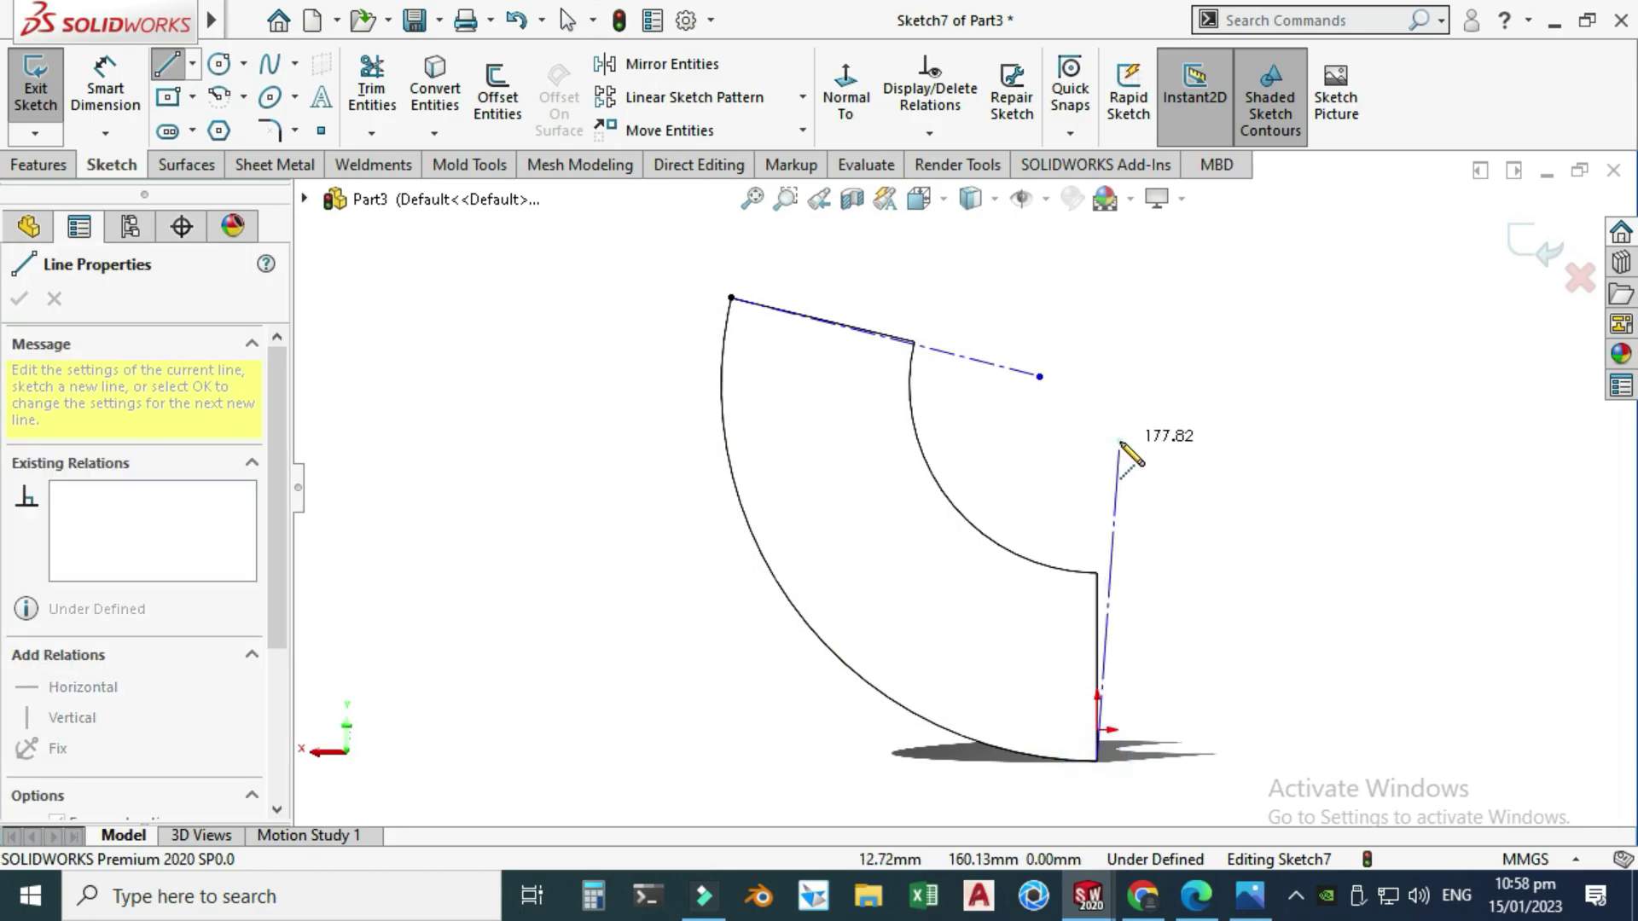
key("Escape")
Make the vertical and top centerlines collinear with their adjacent part edges.
scroll(1093, 571, "down", 2)
left_click(1082, 629)
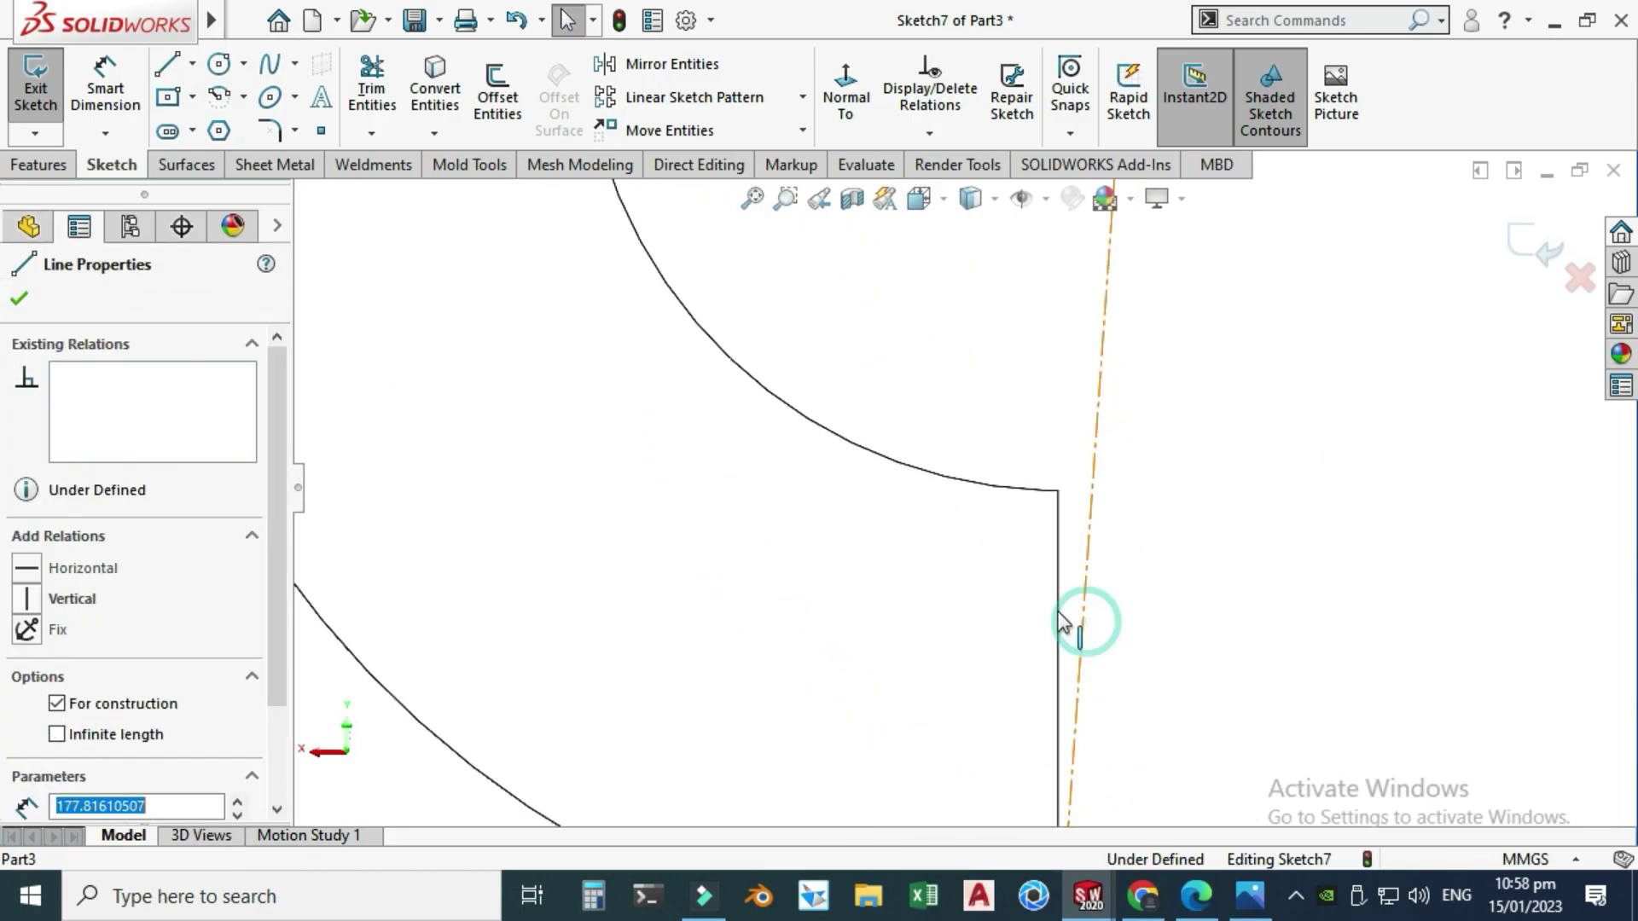
left_click(1058, 613, "ctrl")
left_click(1135, 498)
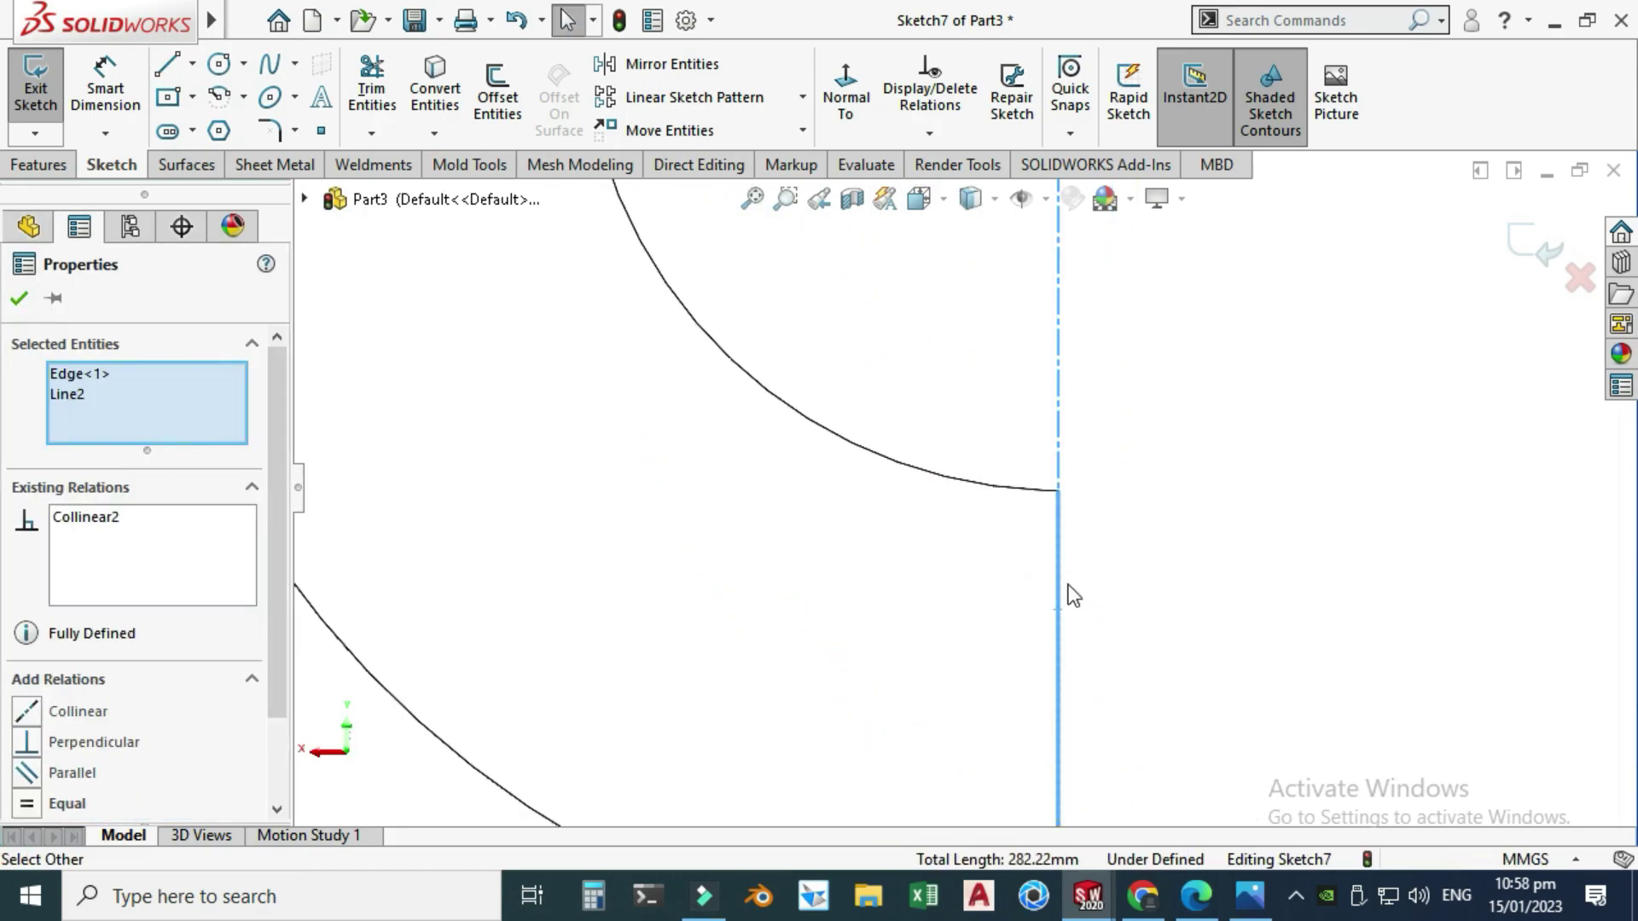
scroll(1068, 585, "up", 3)
scroll(816, 323, "down", 5)
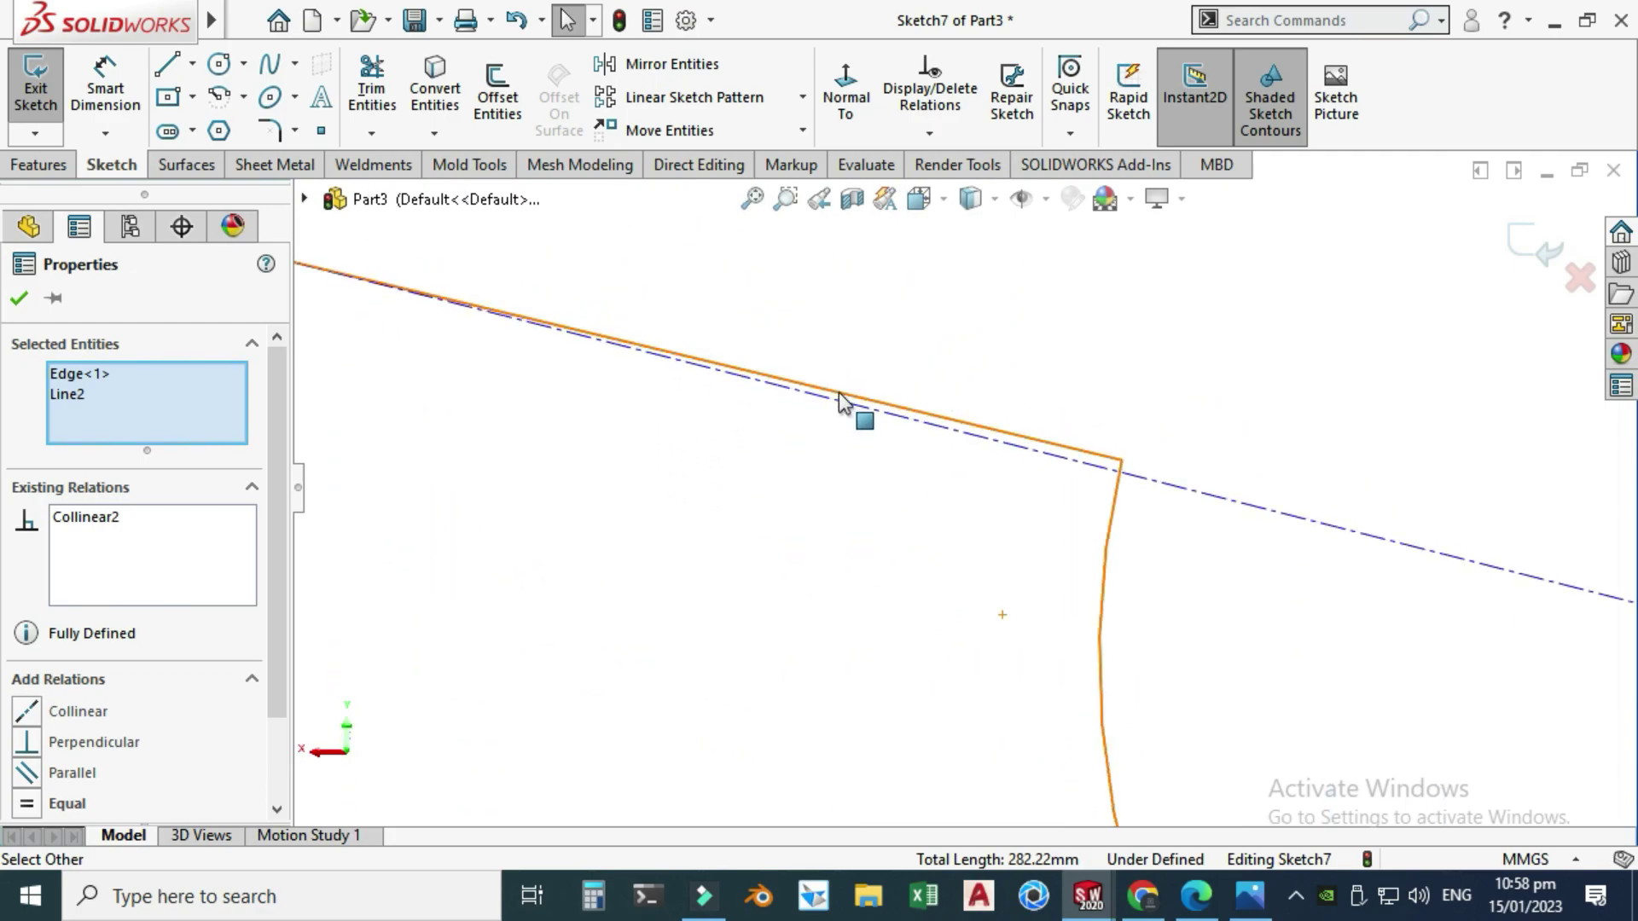
left_click(870, 401)
left_click(868, 398, "ctrl")
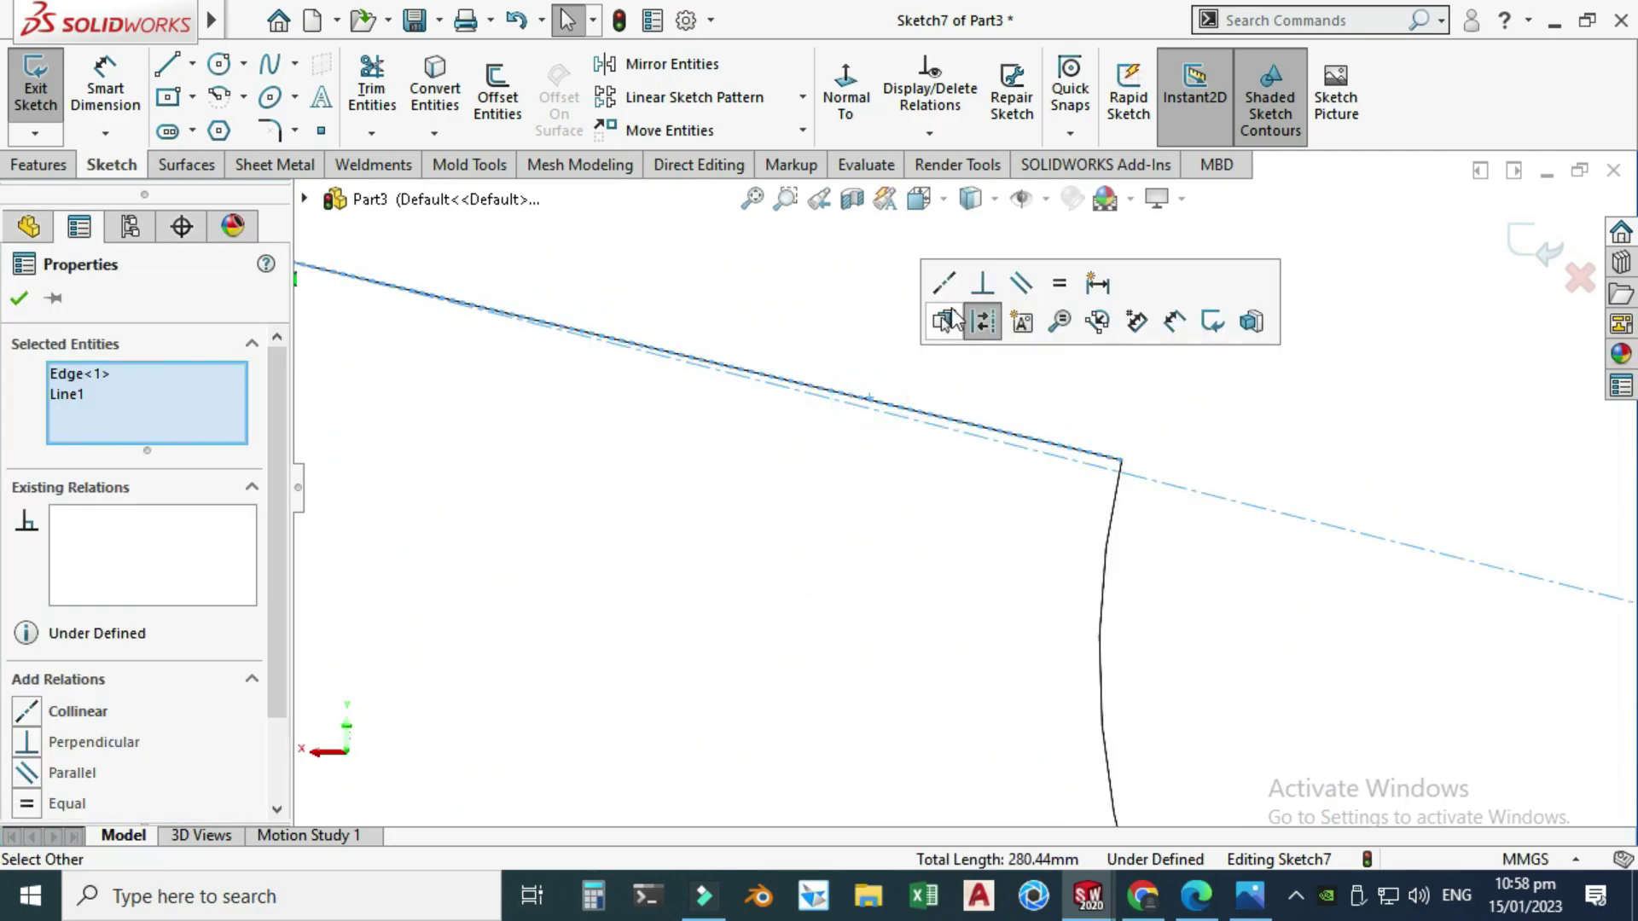
left_click(949, 283)
Merge the top centerline's loose end with the vertical centerline's top endpoint.
scroll(807, 409, "up", 6)
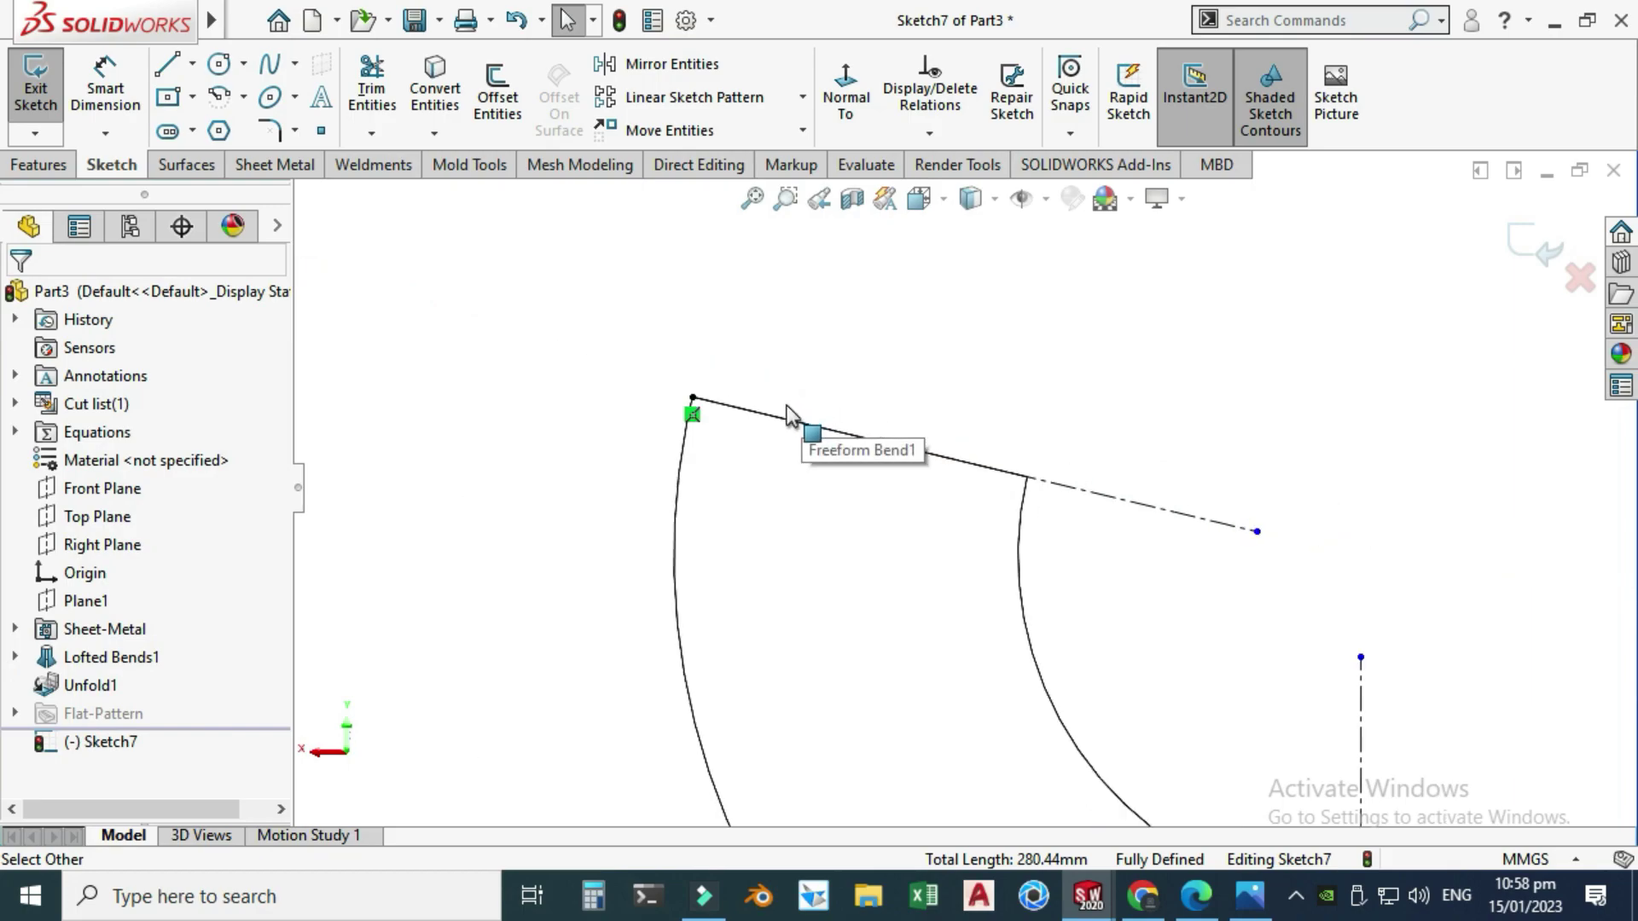
scroll(1118, 593, "down", 3)
scroll(1192, 629, "down", 2)
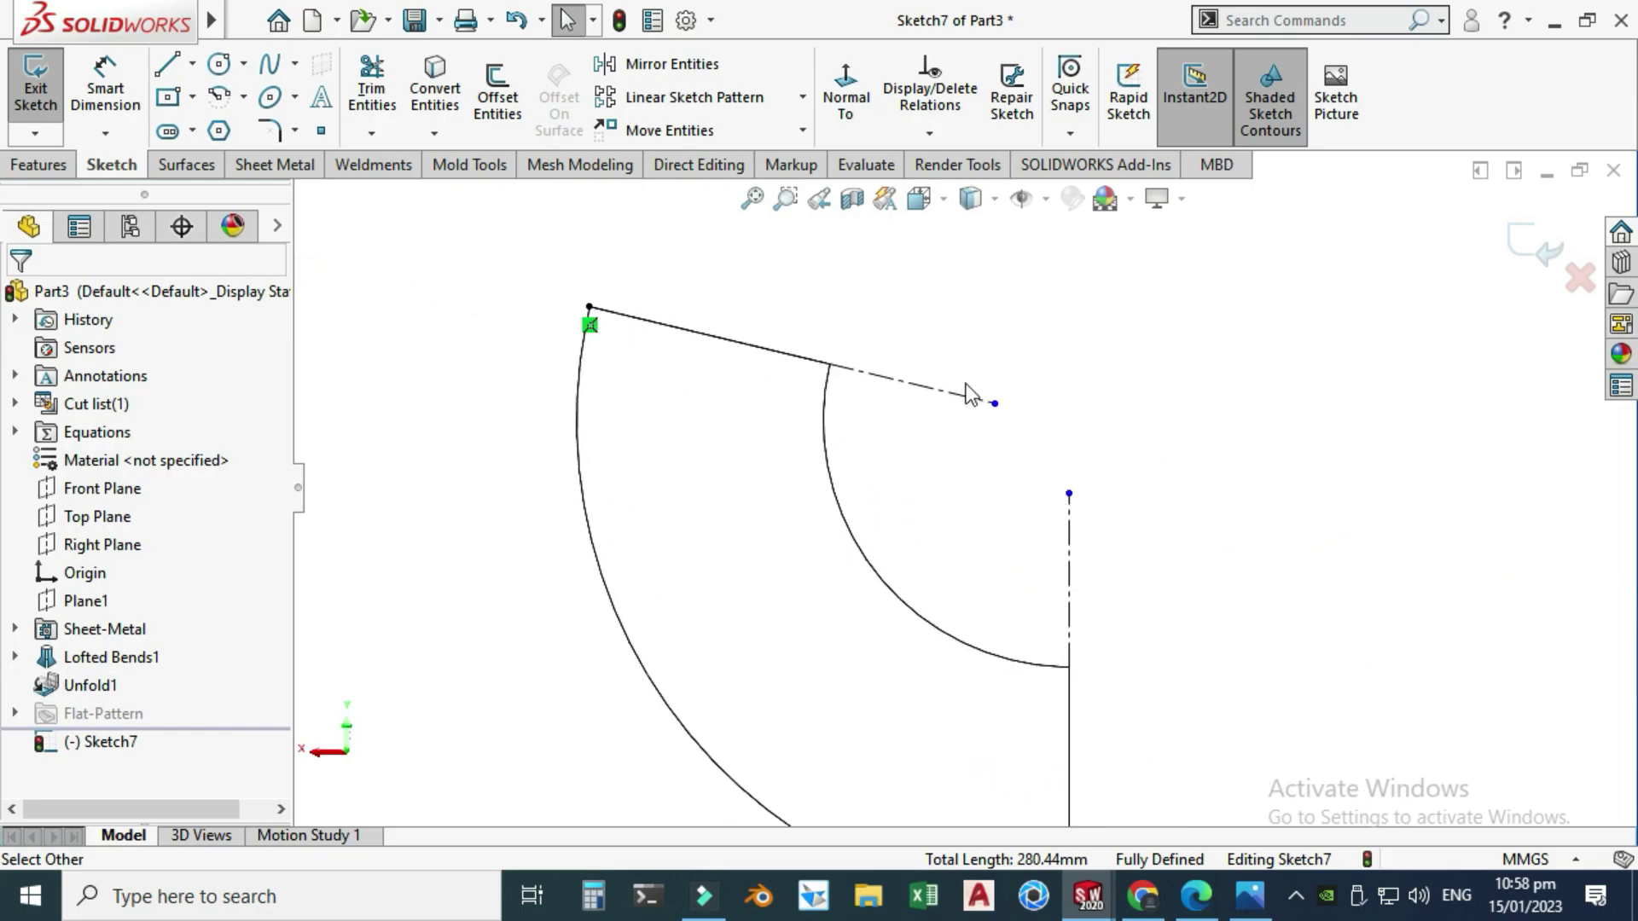
left_click(994, 404)
left_click(1069, 495, "ctrl")
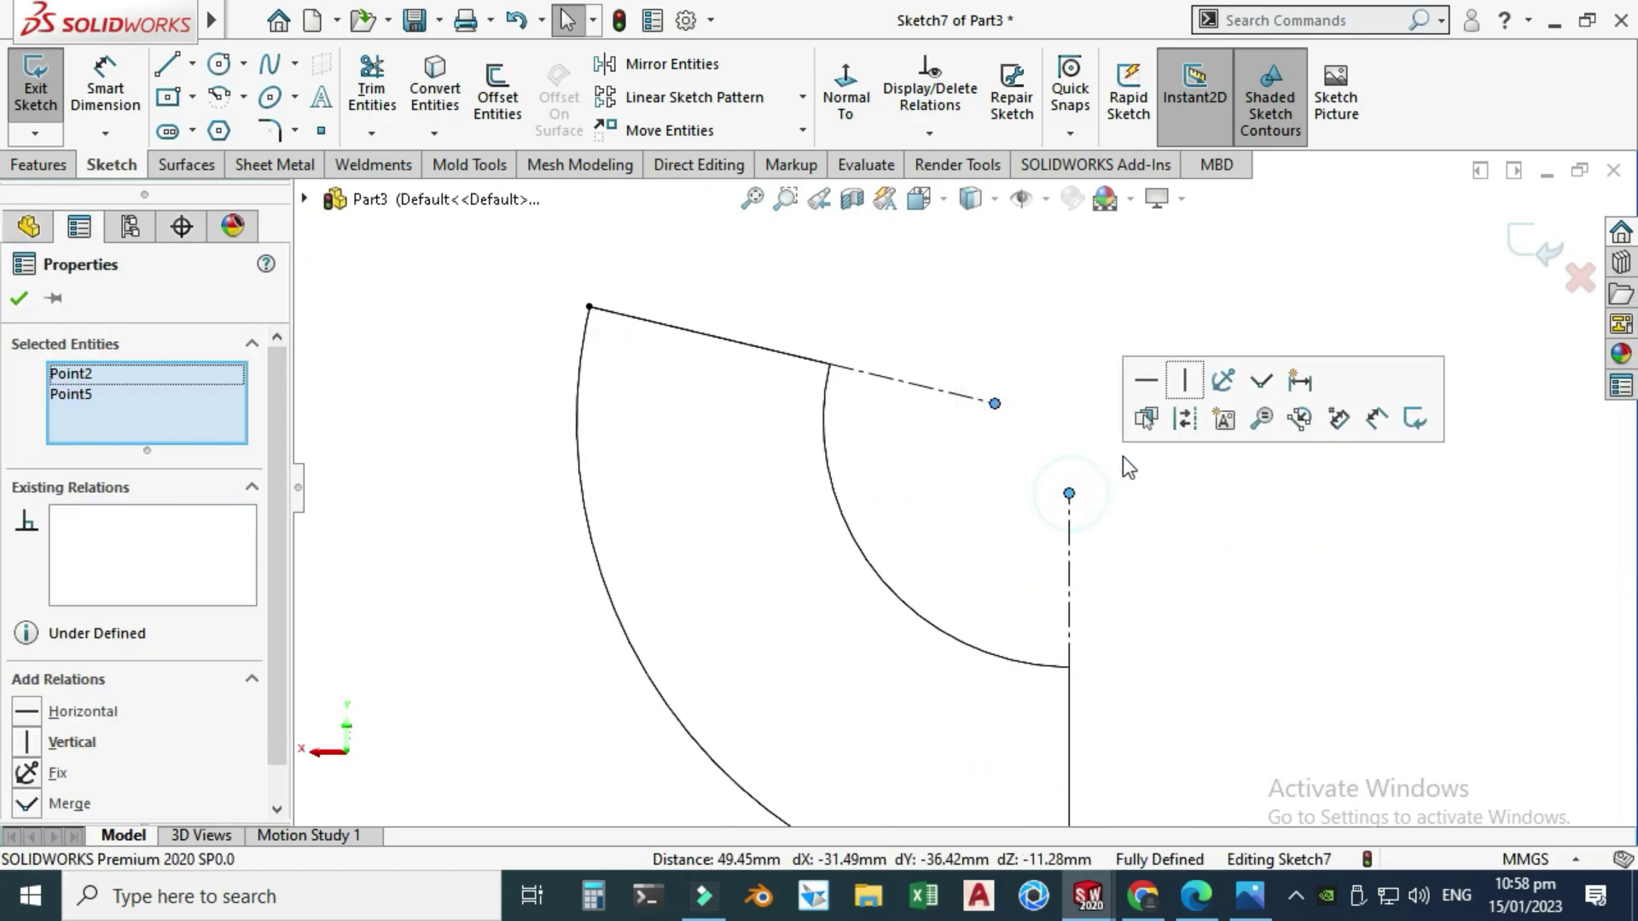
left_click(1269, 381)
scroll(1041, 445, "up", 2)
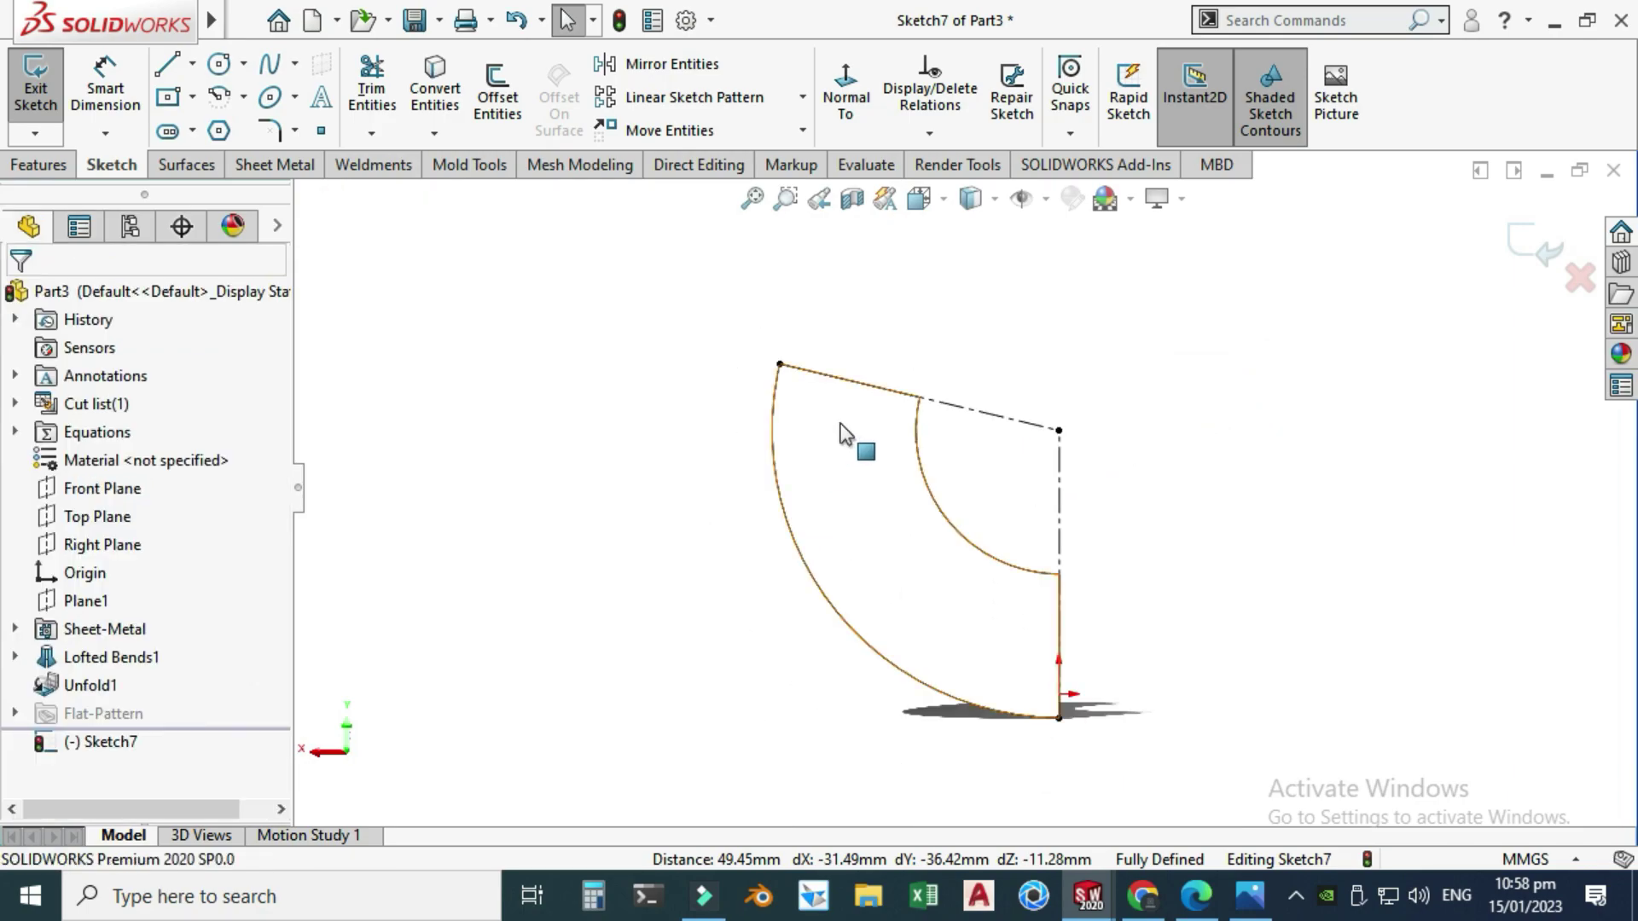
Dimension the 103.44° angle between the vertical and top centerlines as a driven dimension.
left_click(105, 86)
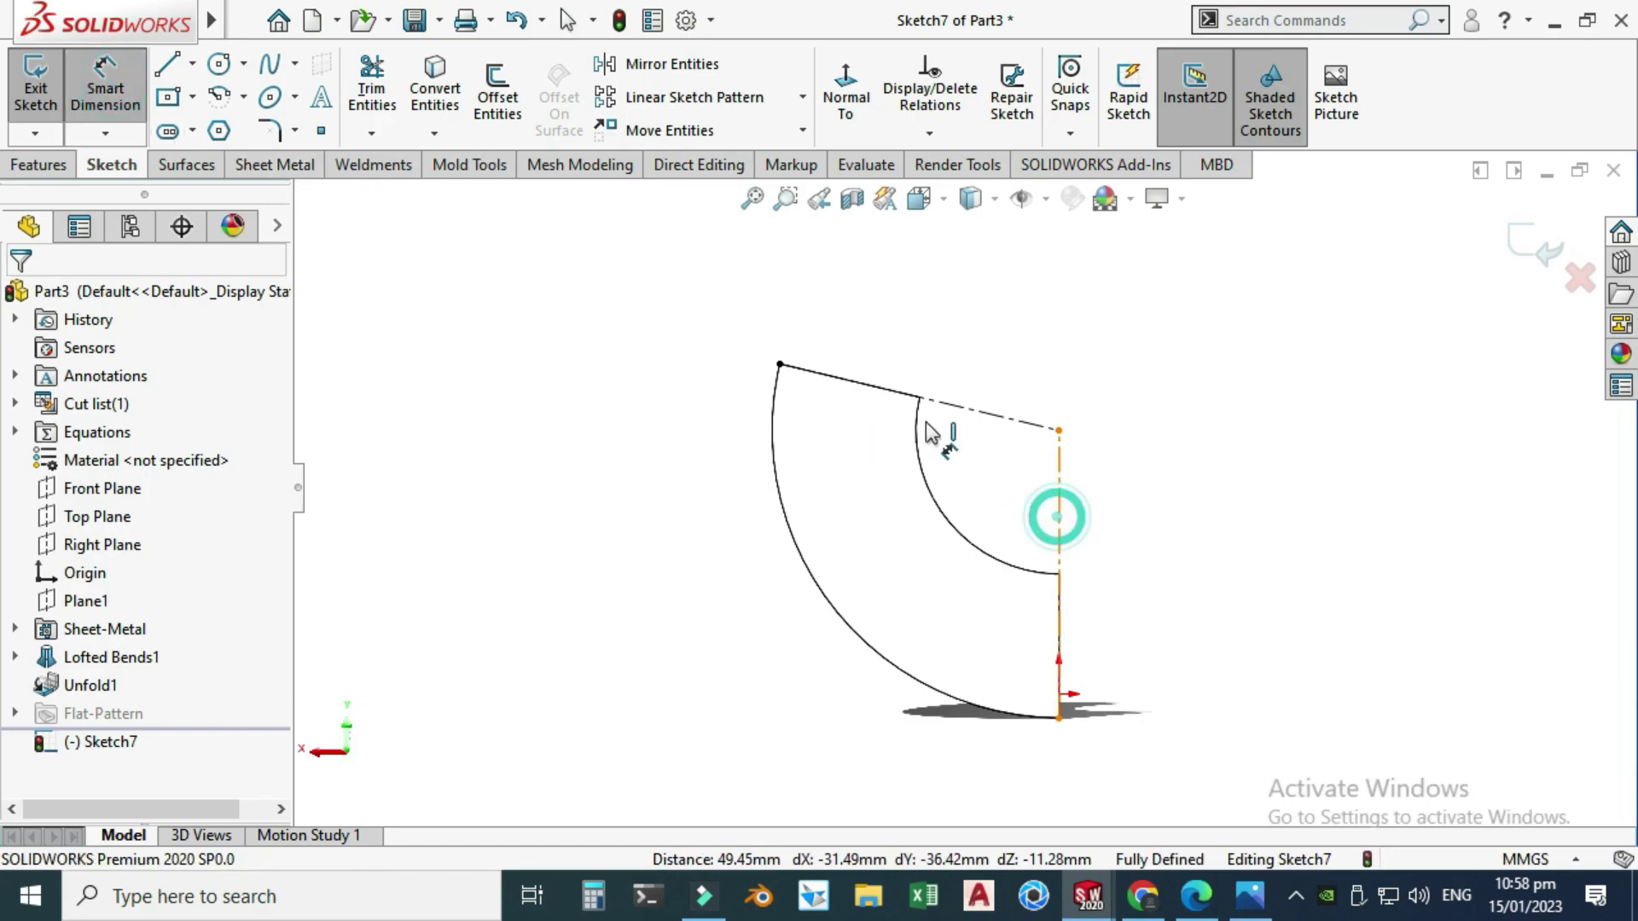
left_click(1058, 516)
left_click(947, 402)
left_click(663, 533)
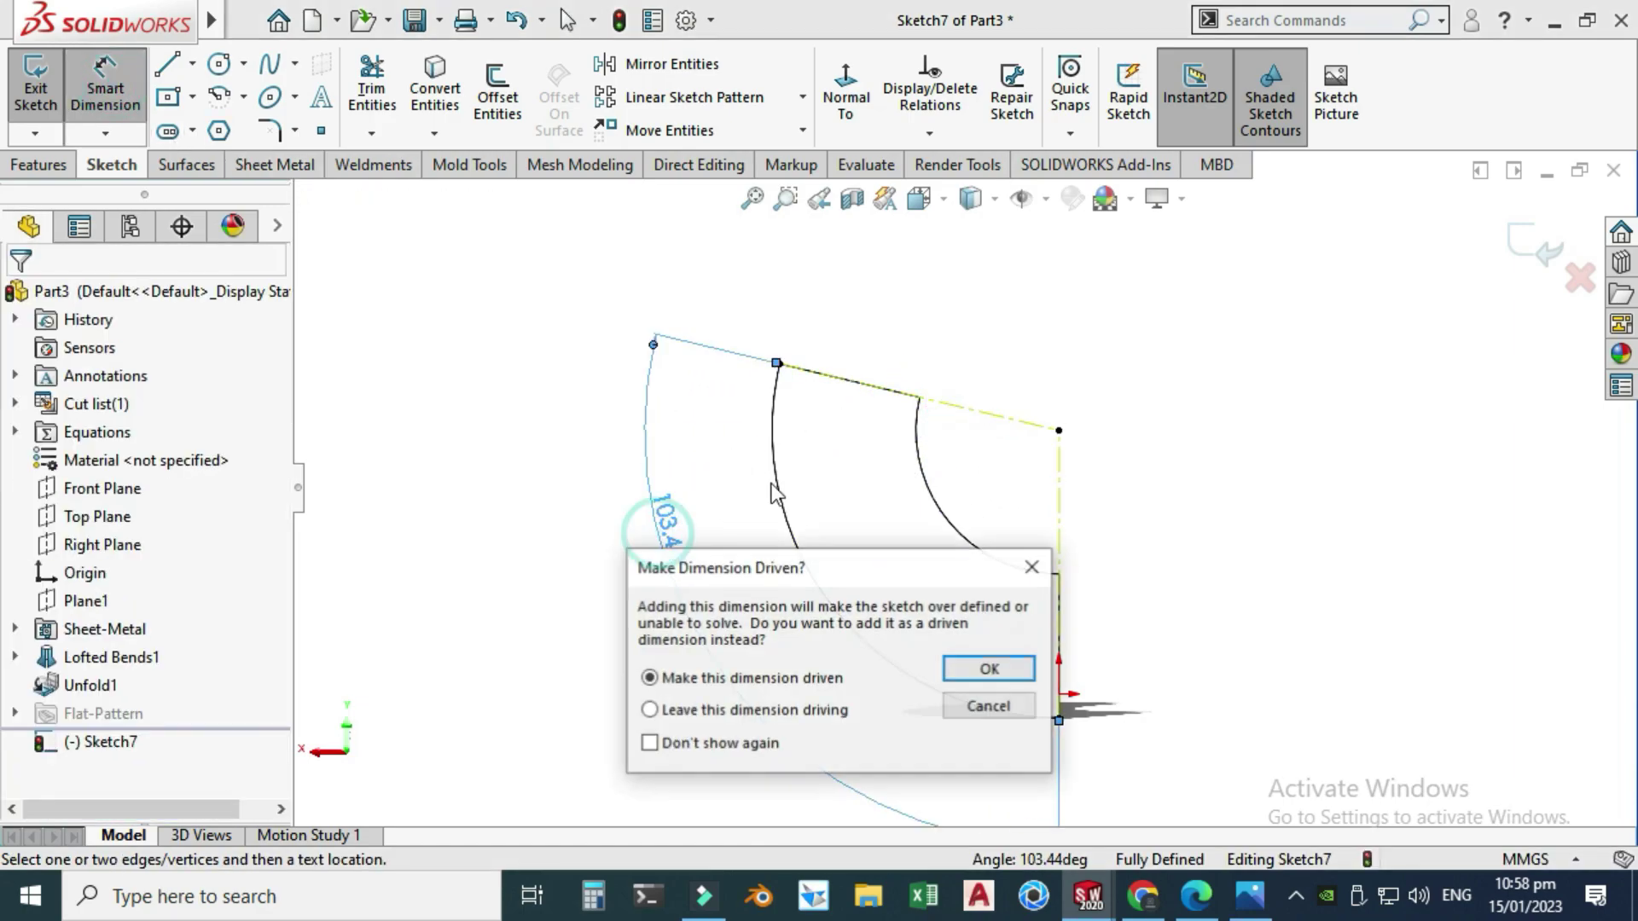
left_click(990, 669)
key("Escape")
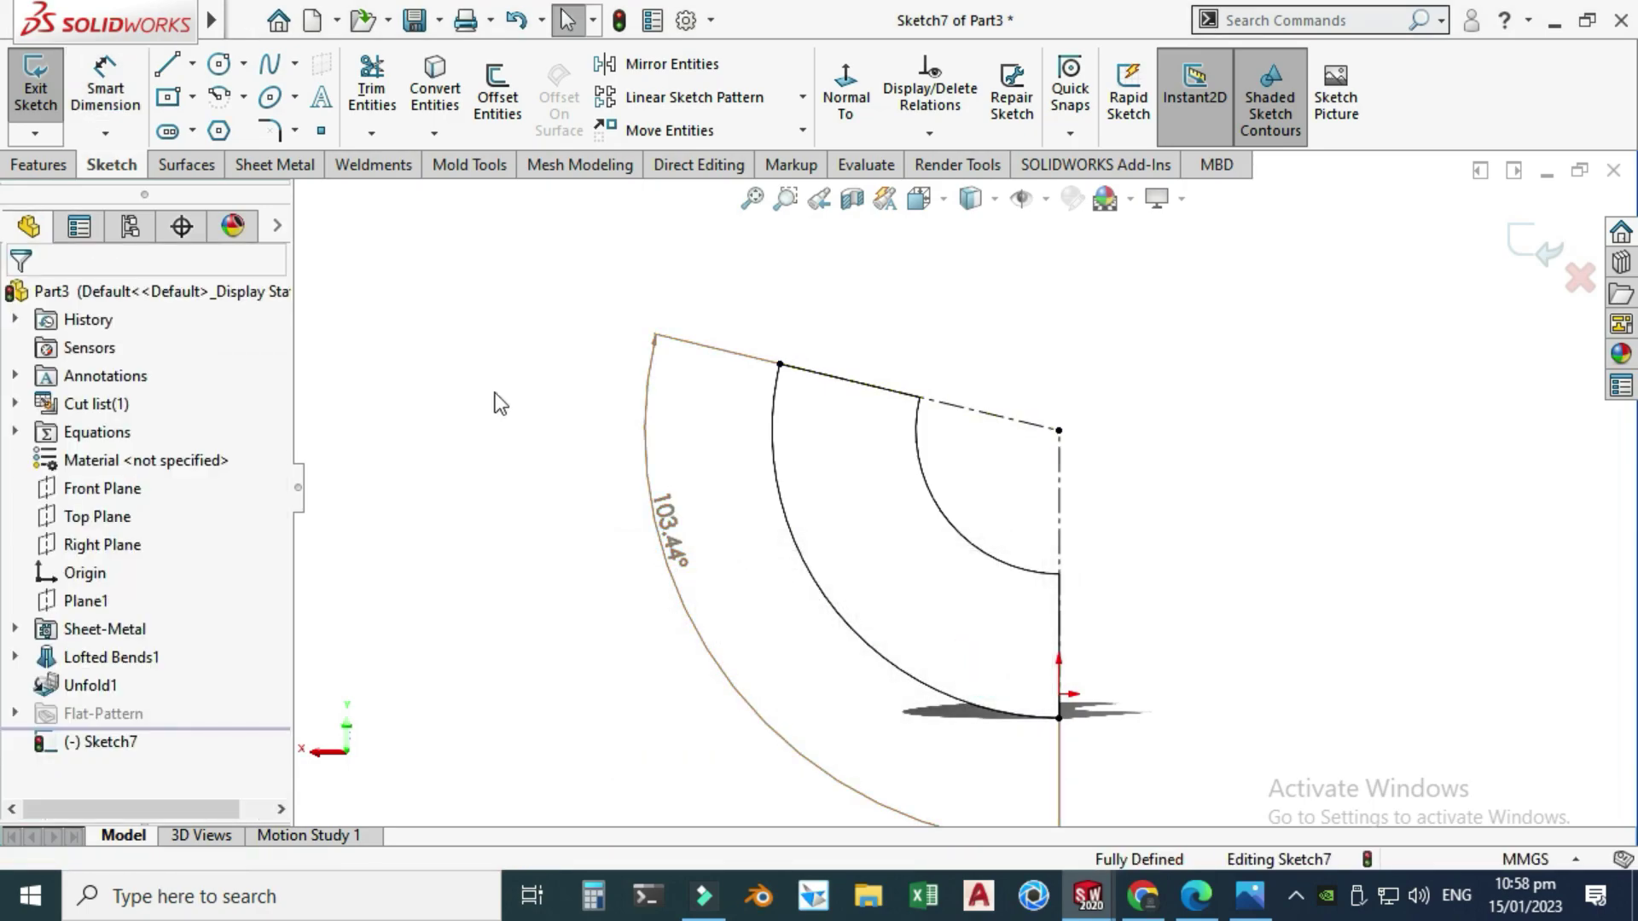
Draw a construction centerline from the sector's apex to a point on the outer arc.
left_click(194, 64)
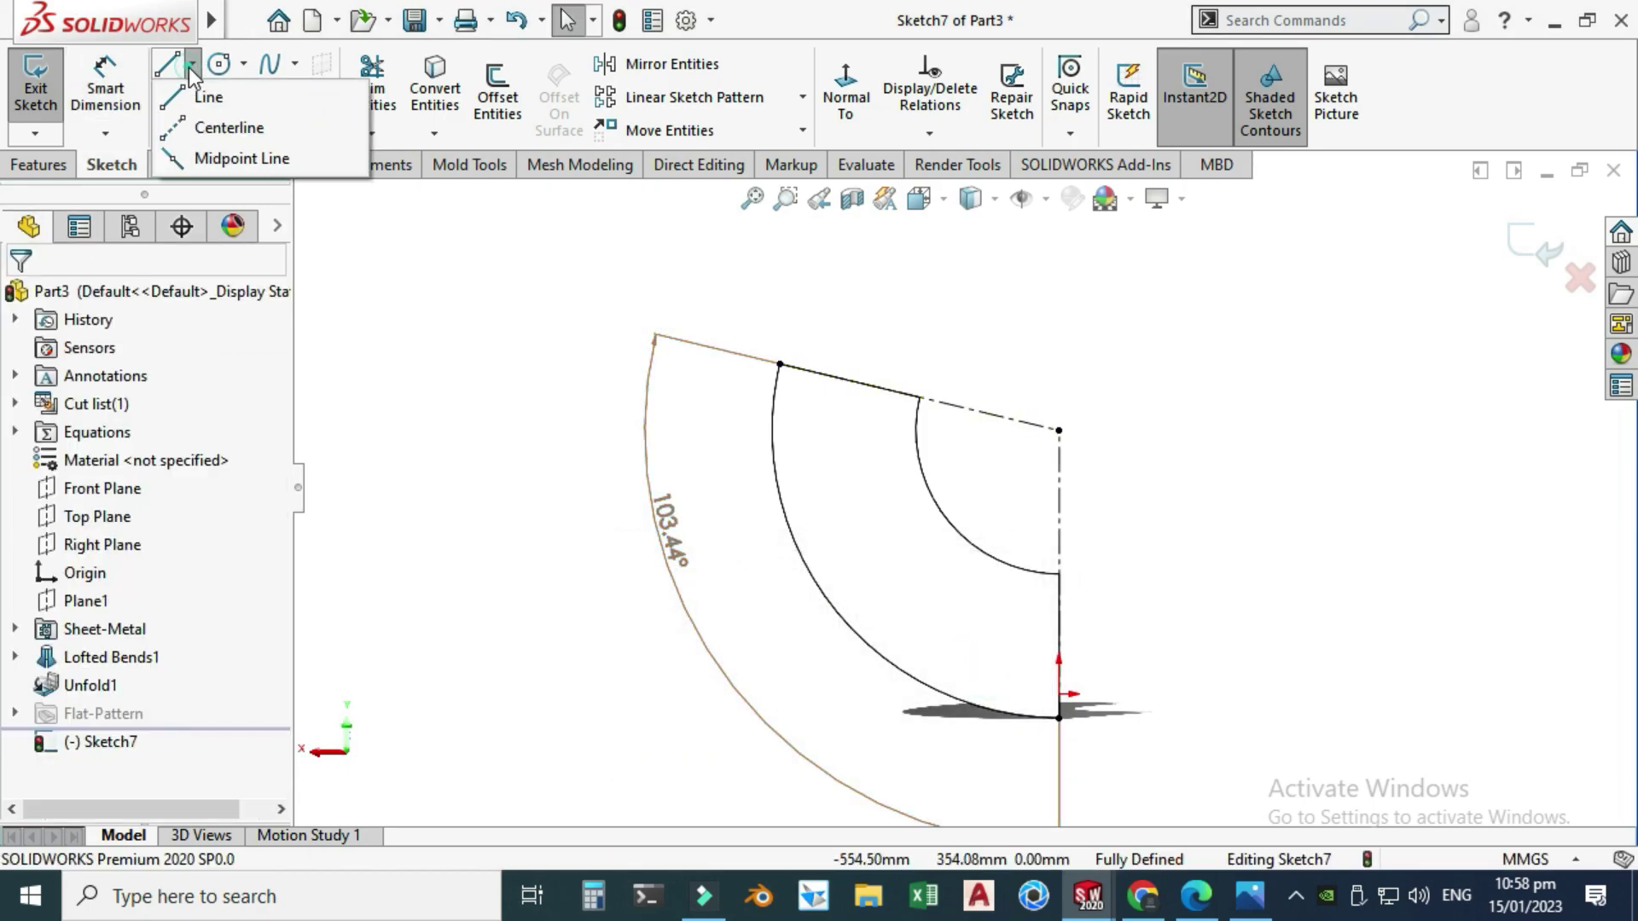
left_click(226, 128)
left_click(1059, 431)
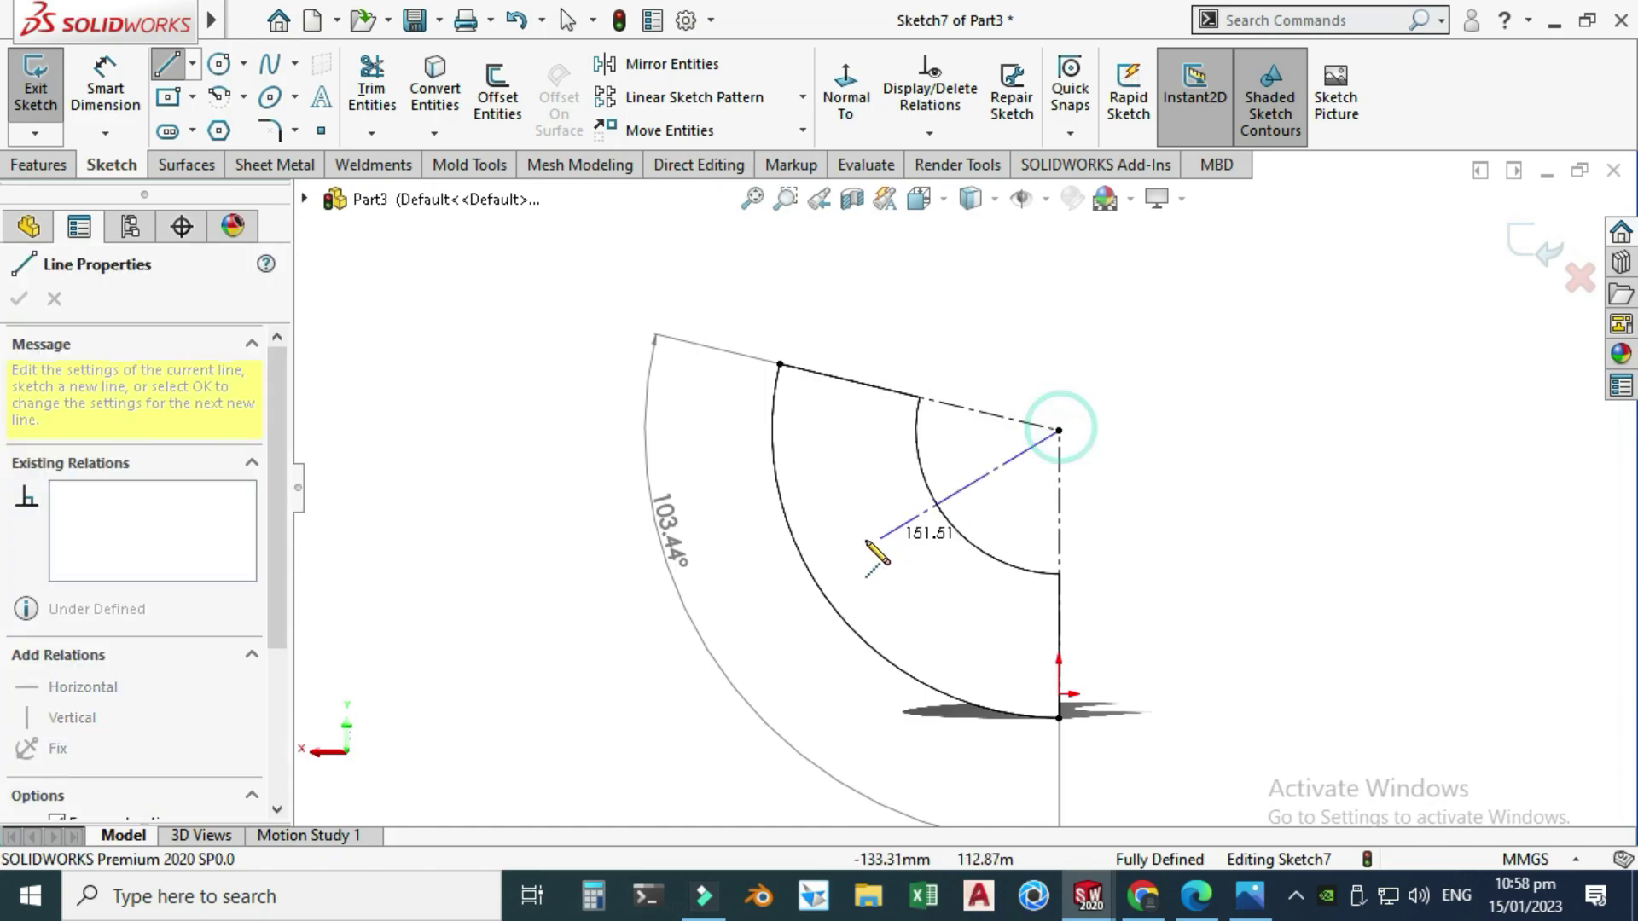
left_click(811, 573)
key("Escape")
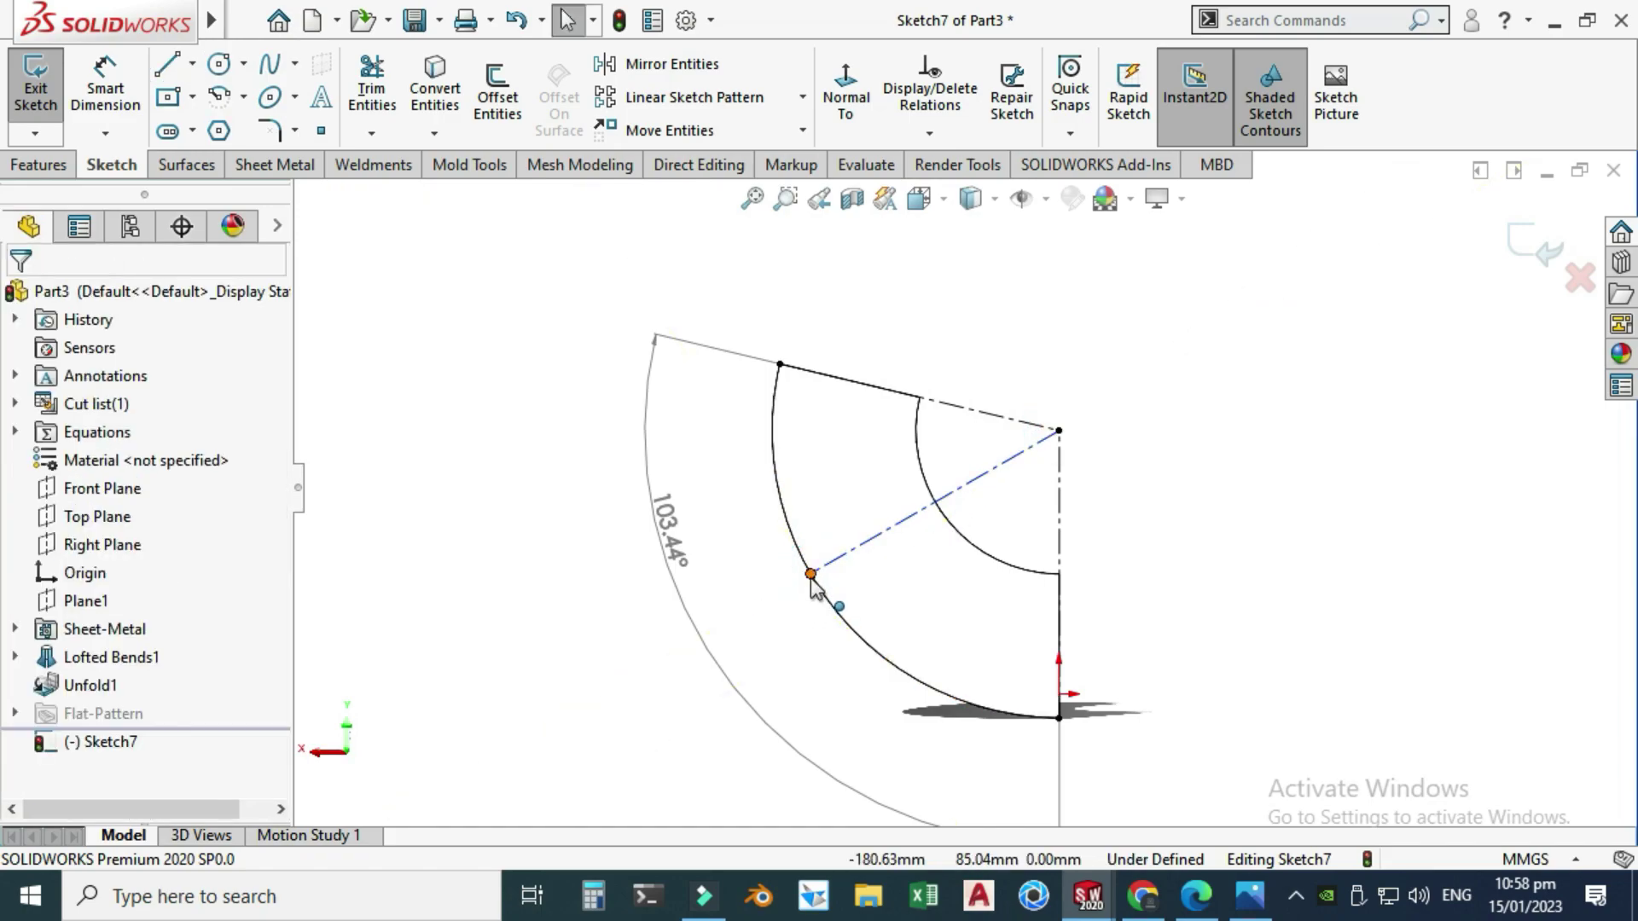
left_click_drag(810, 574, 809, 607)
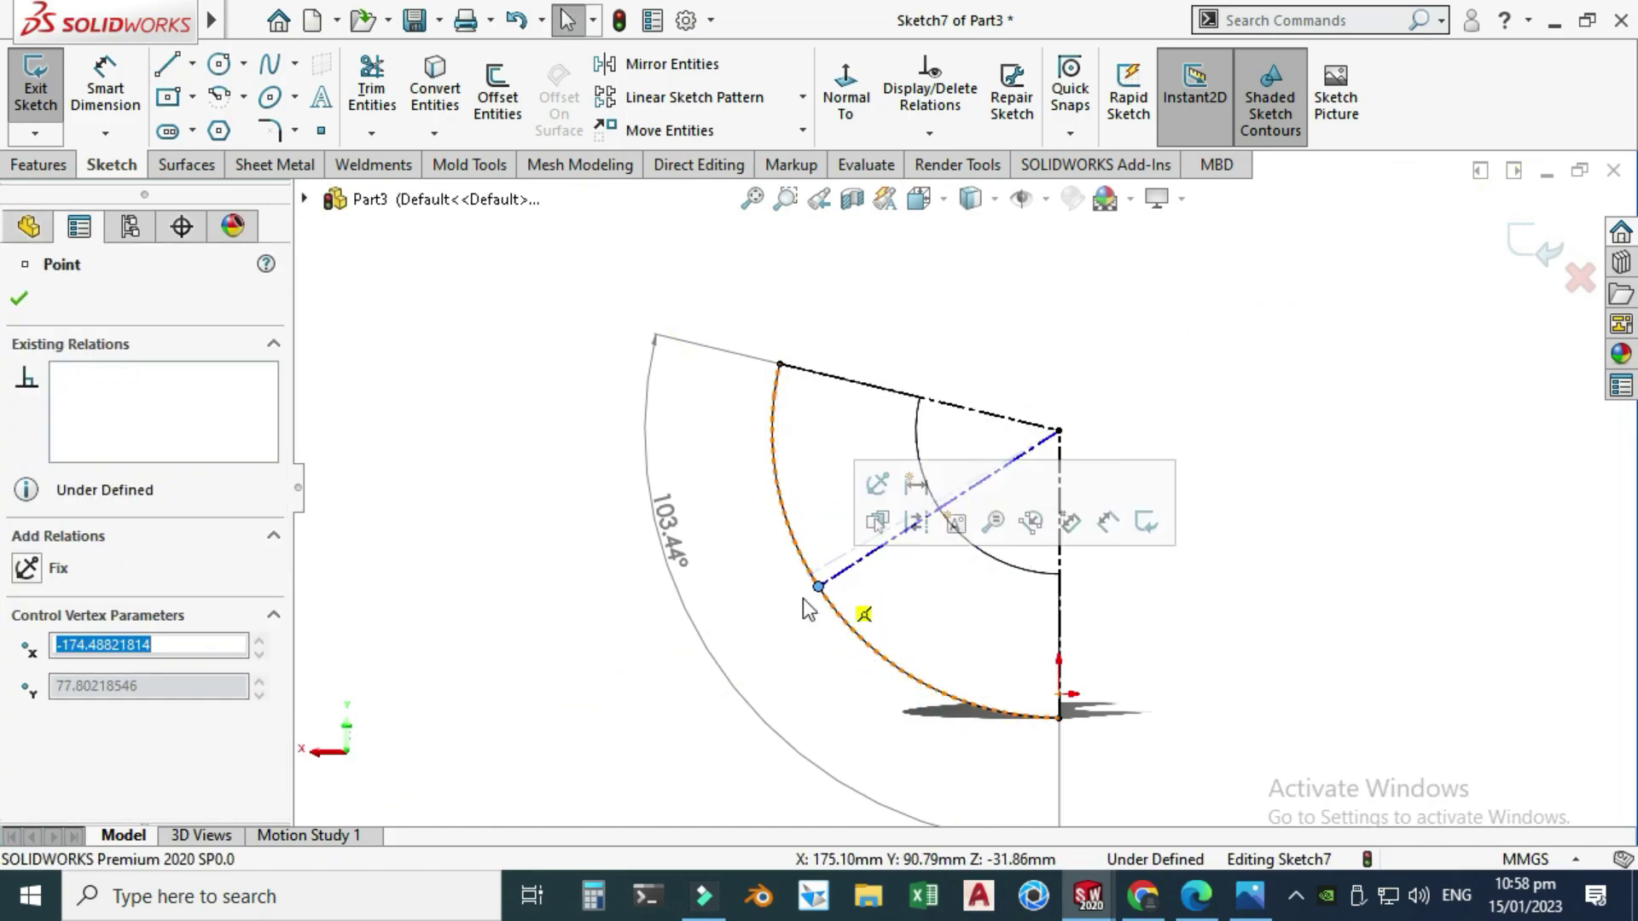
key("Escape")
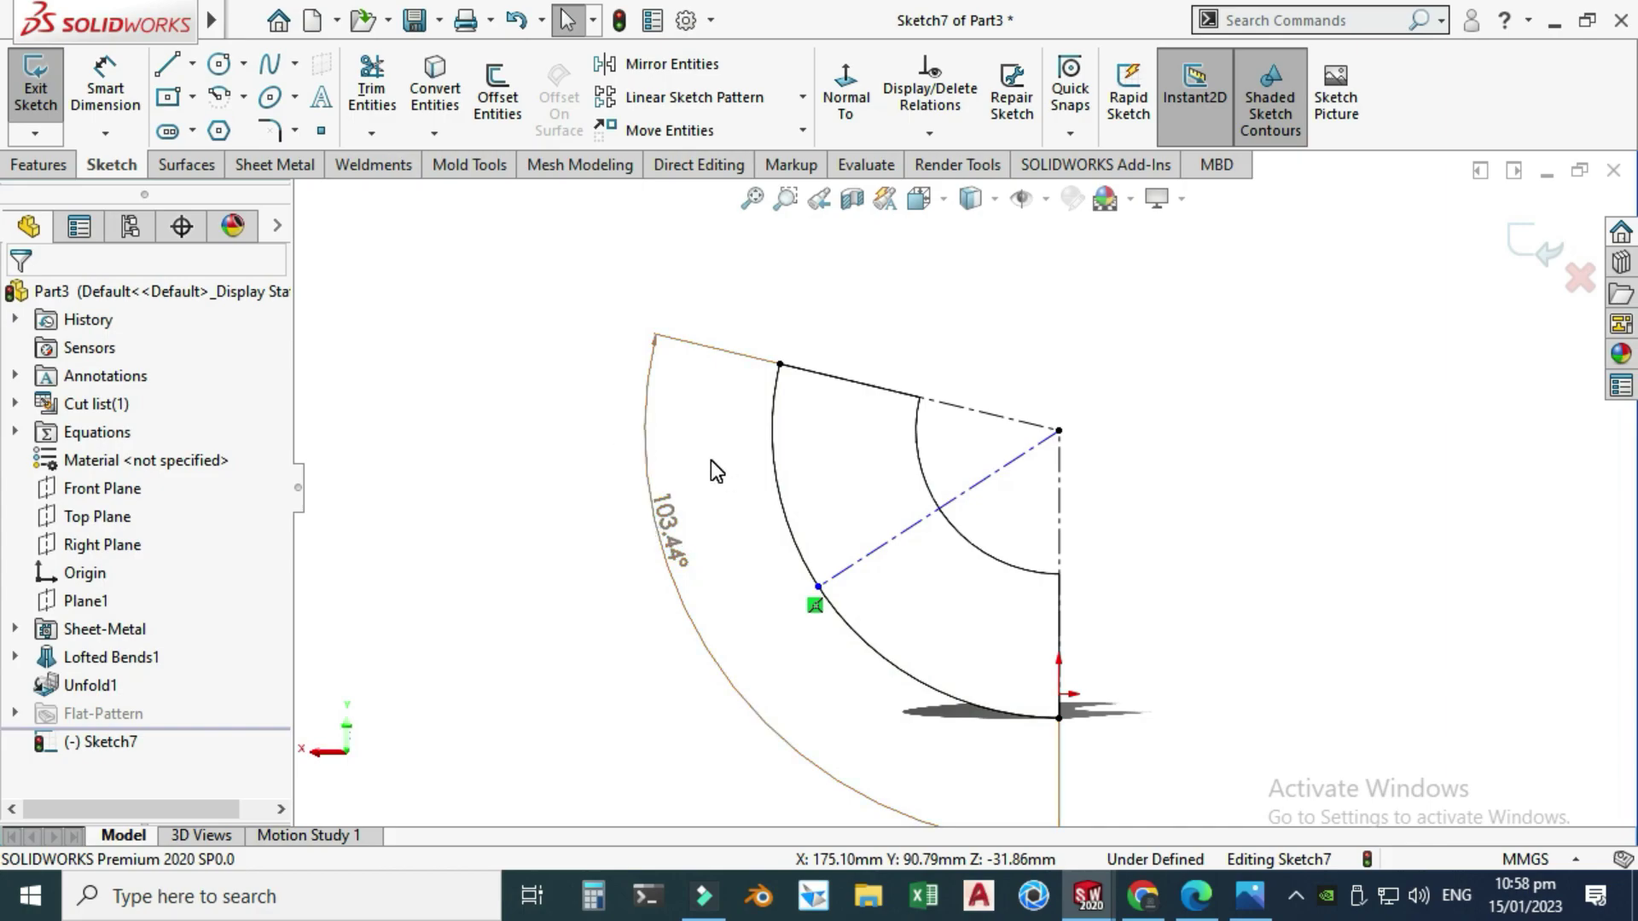
Dimension the new centerline's angle from vertical as ="D1@Sketch7"/2, giving 51.72°.
left_click(97, 92)
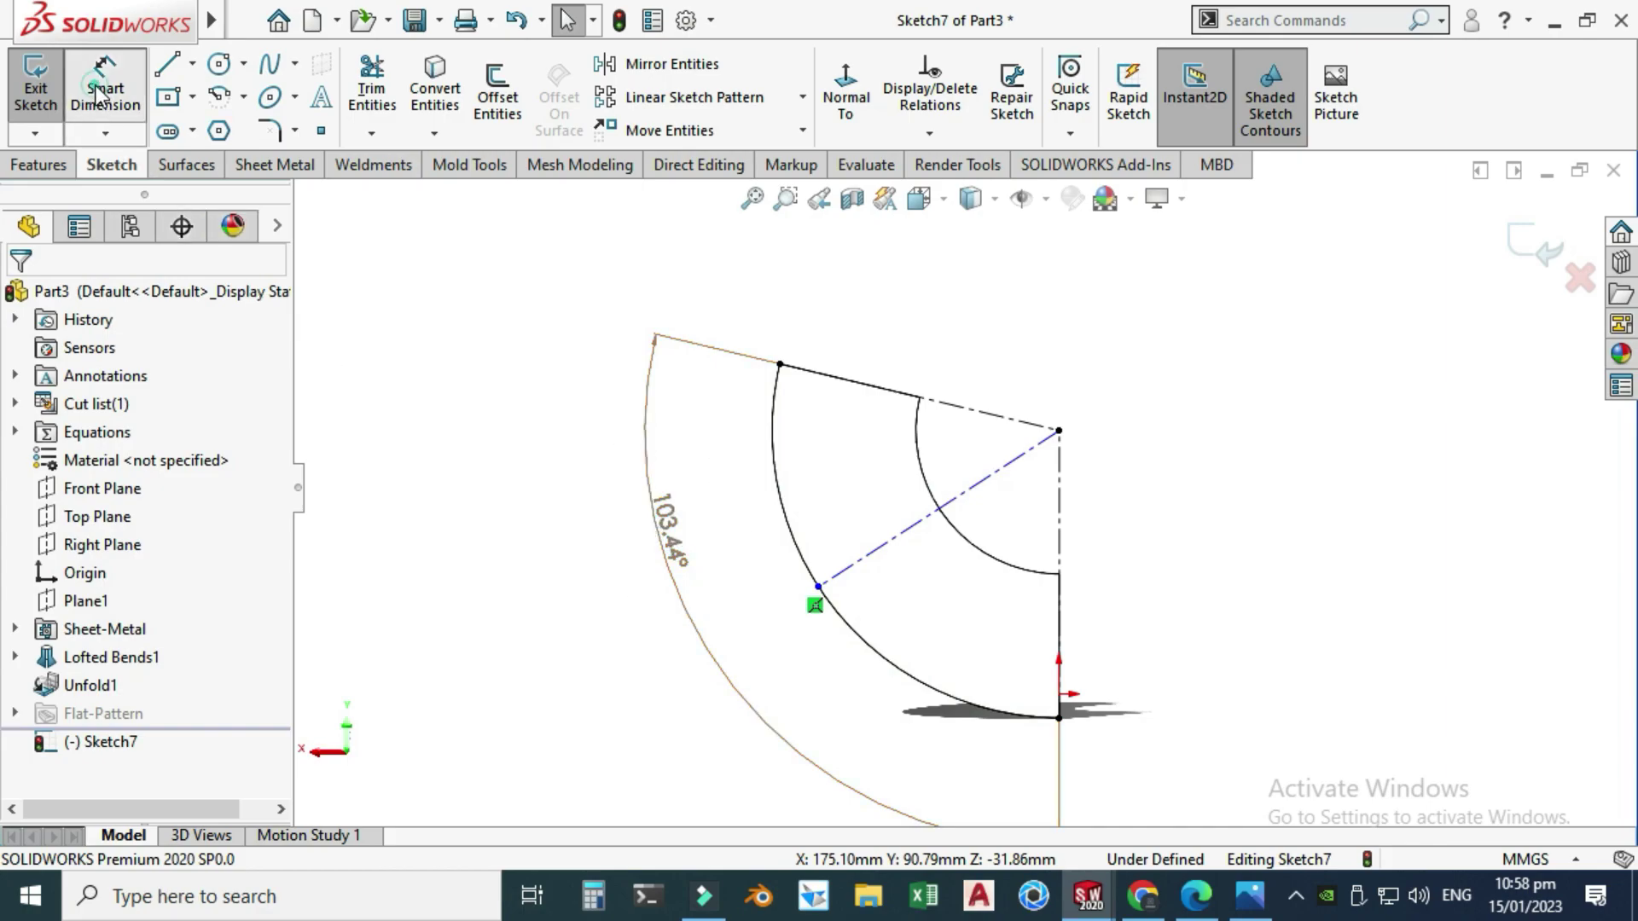
left_click(1059, 635)
left_click(884, 544)
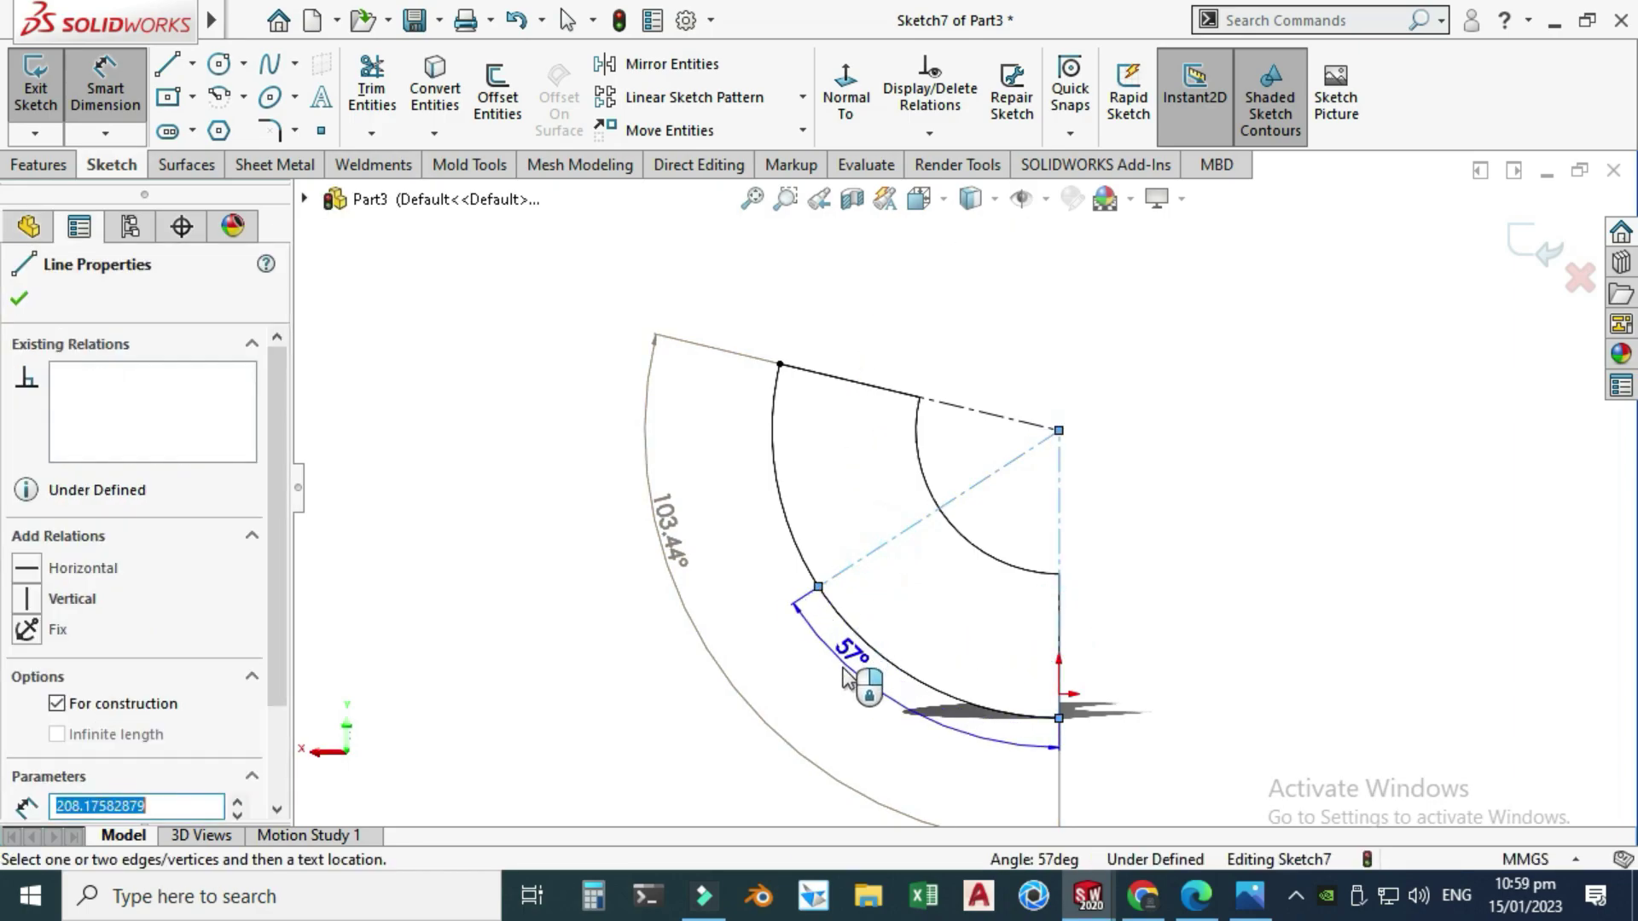
left_click(848, 683)
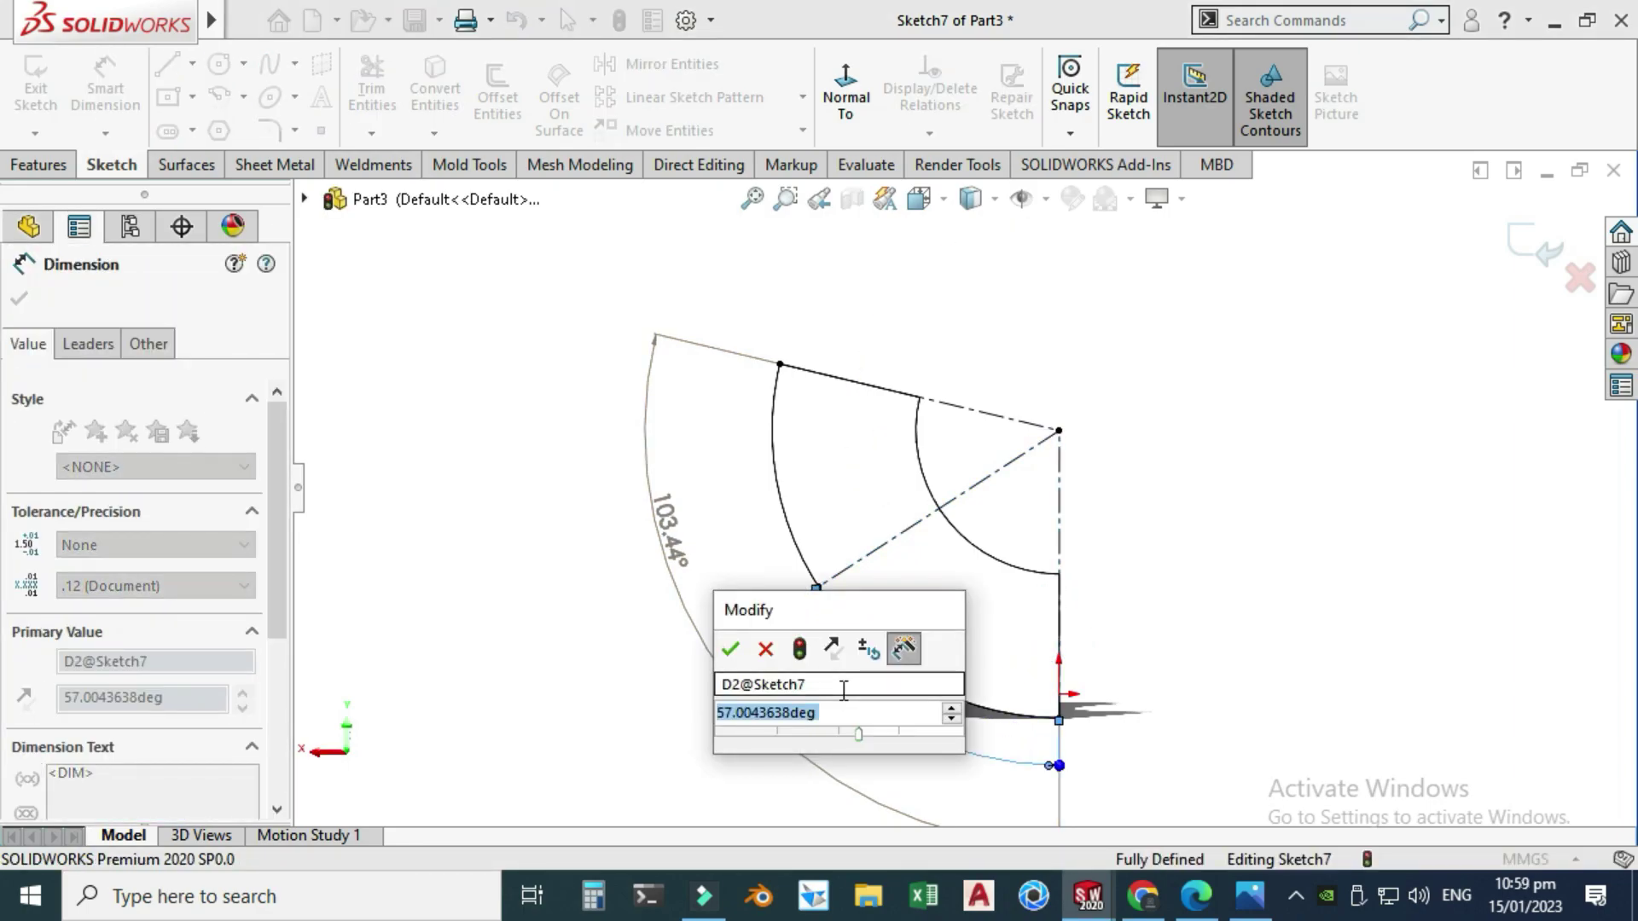
type("=")
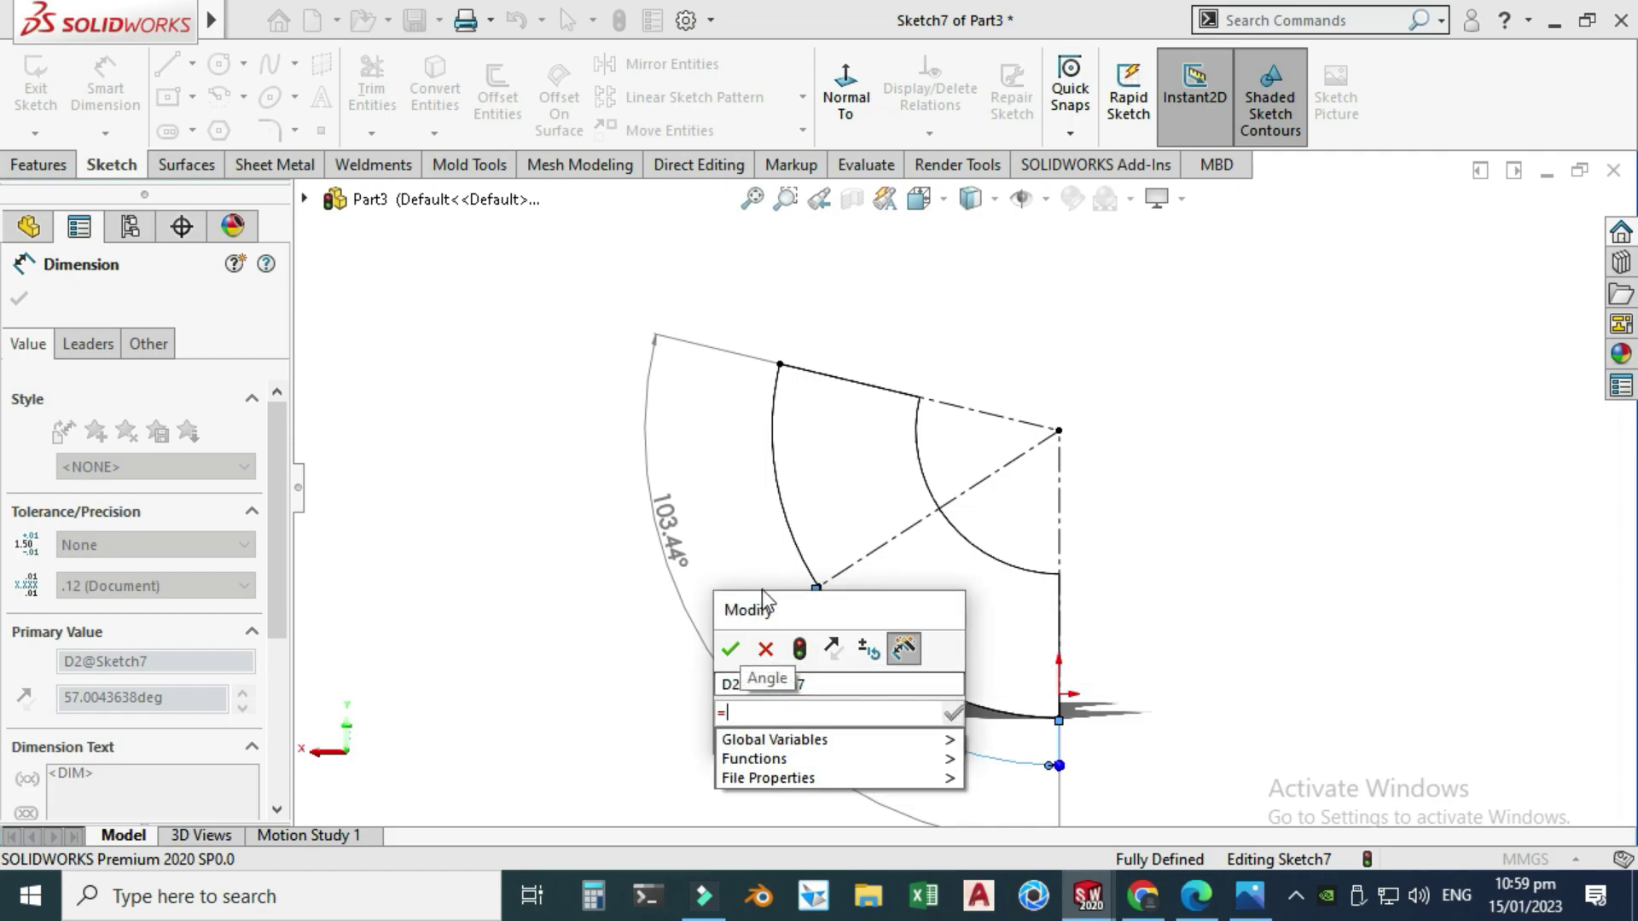
left_click(667, 533)
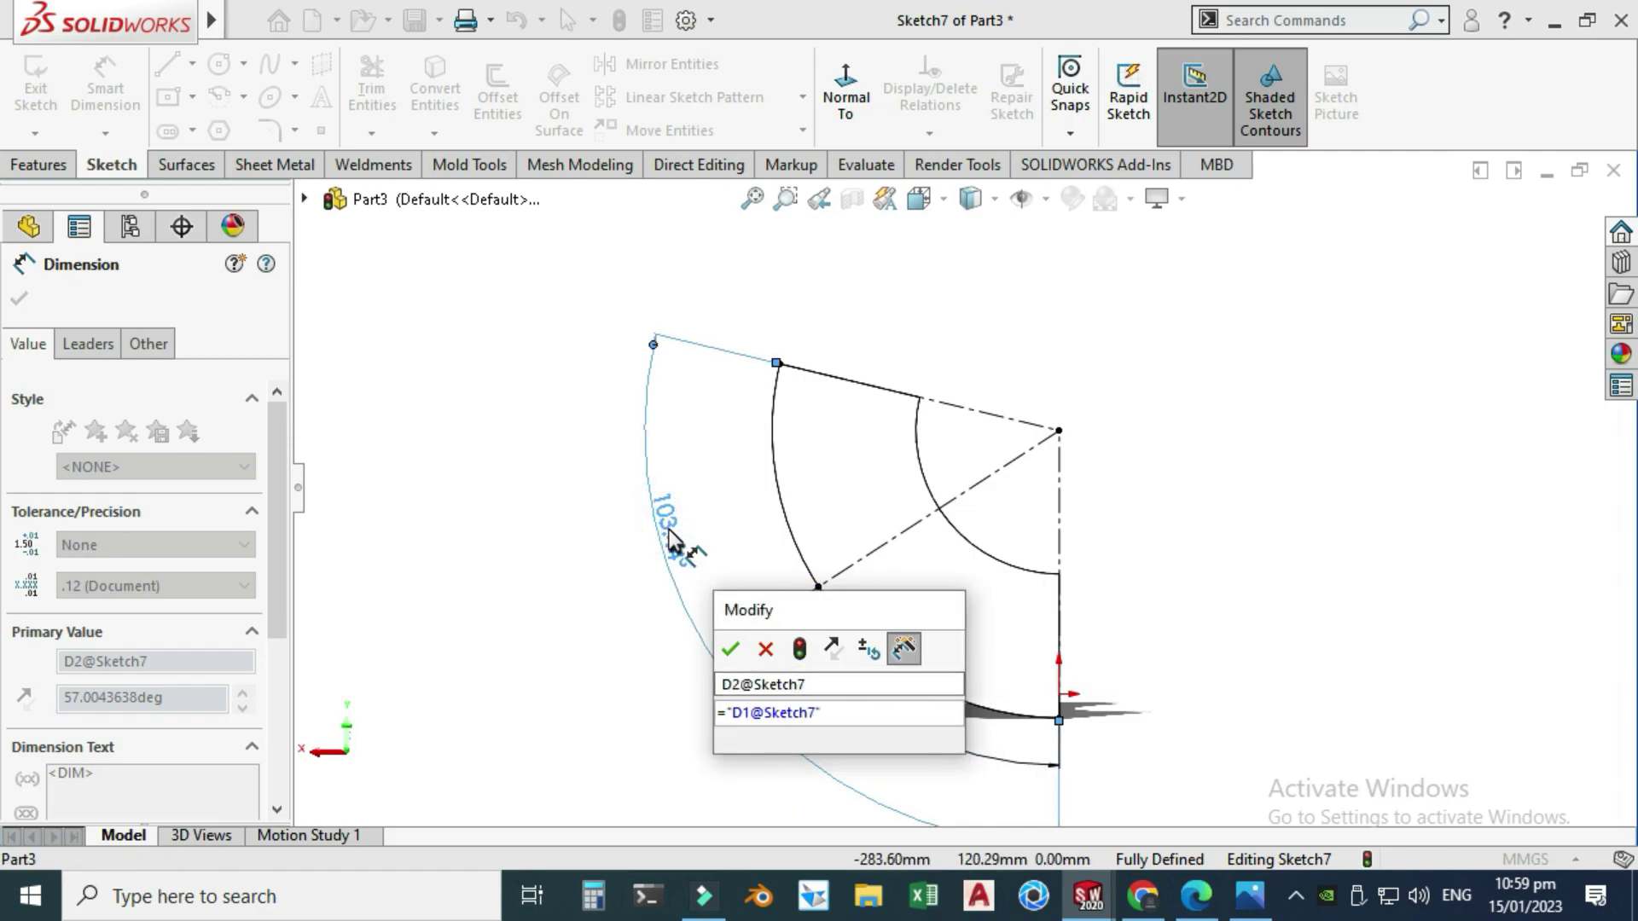
type("/2")
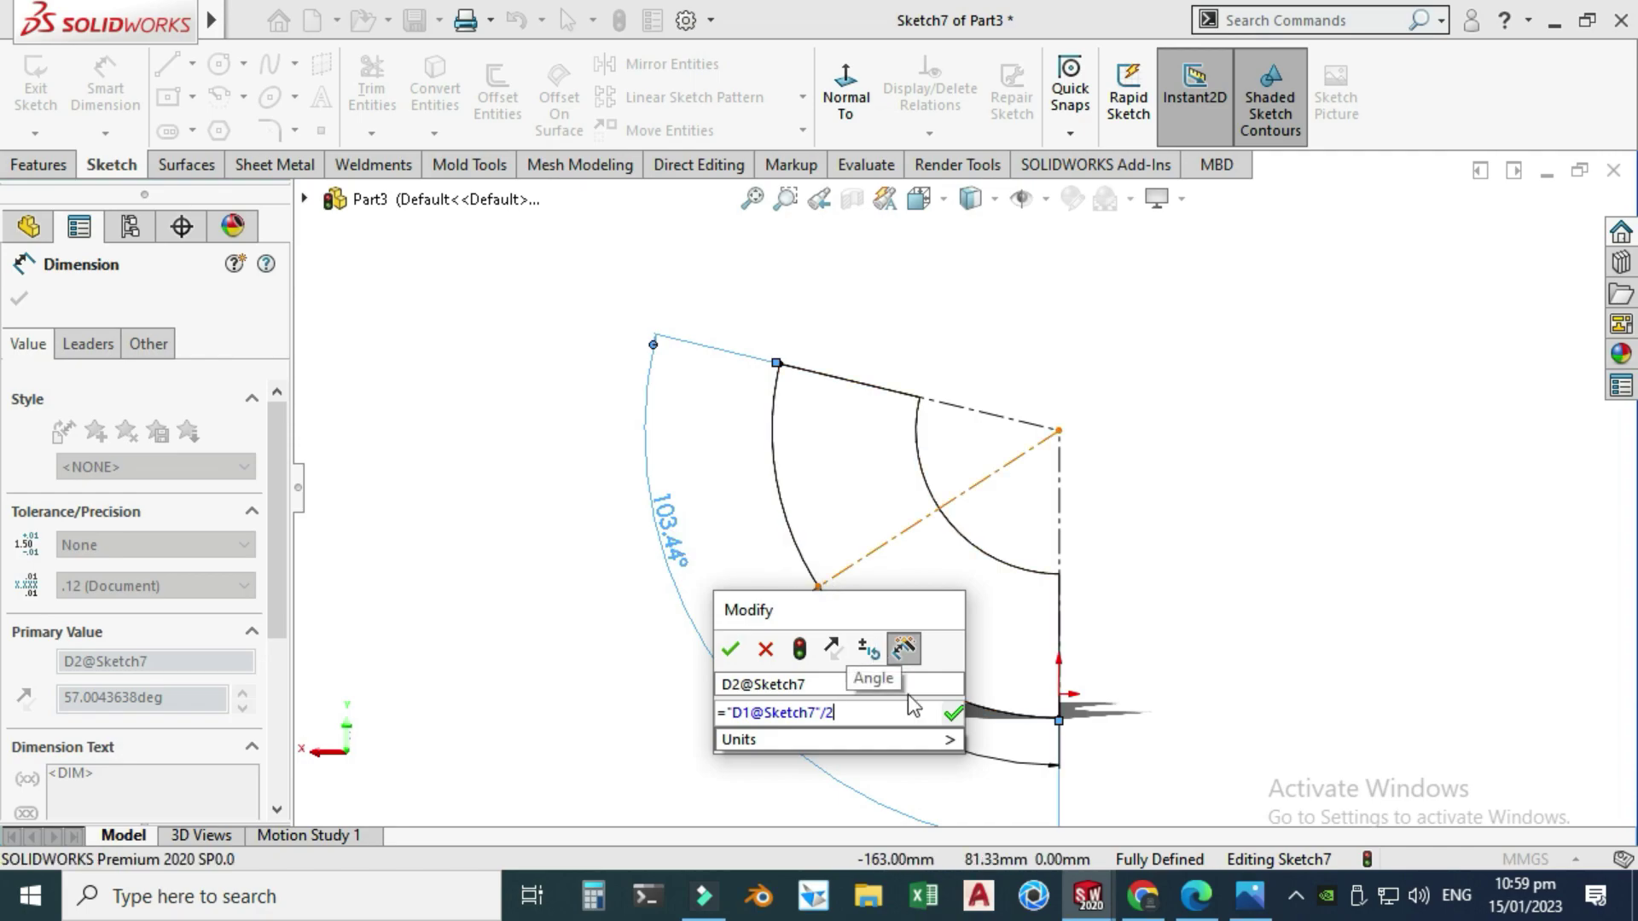
left_click(953, 714)
left_click(730, 649)
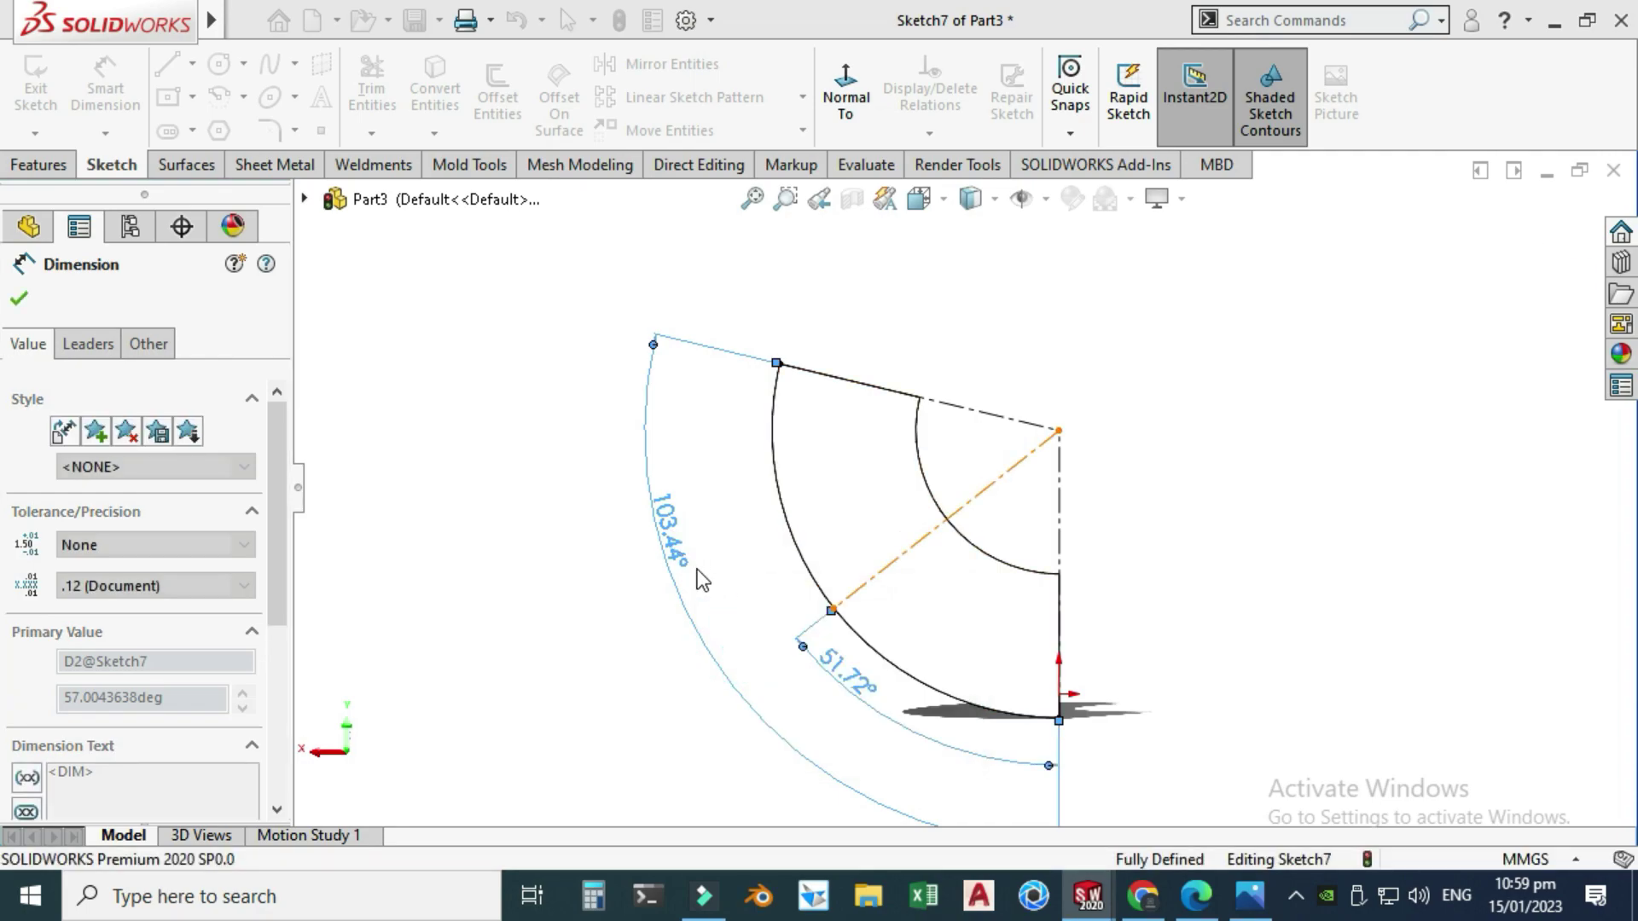
left_click(690, 572)
key("Escape")
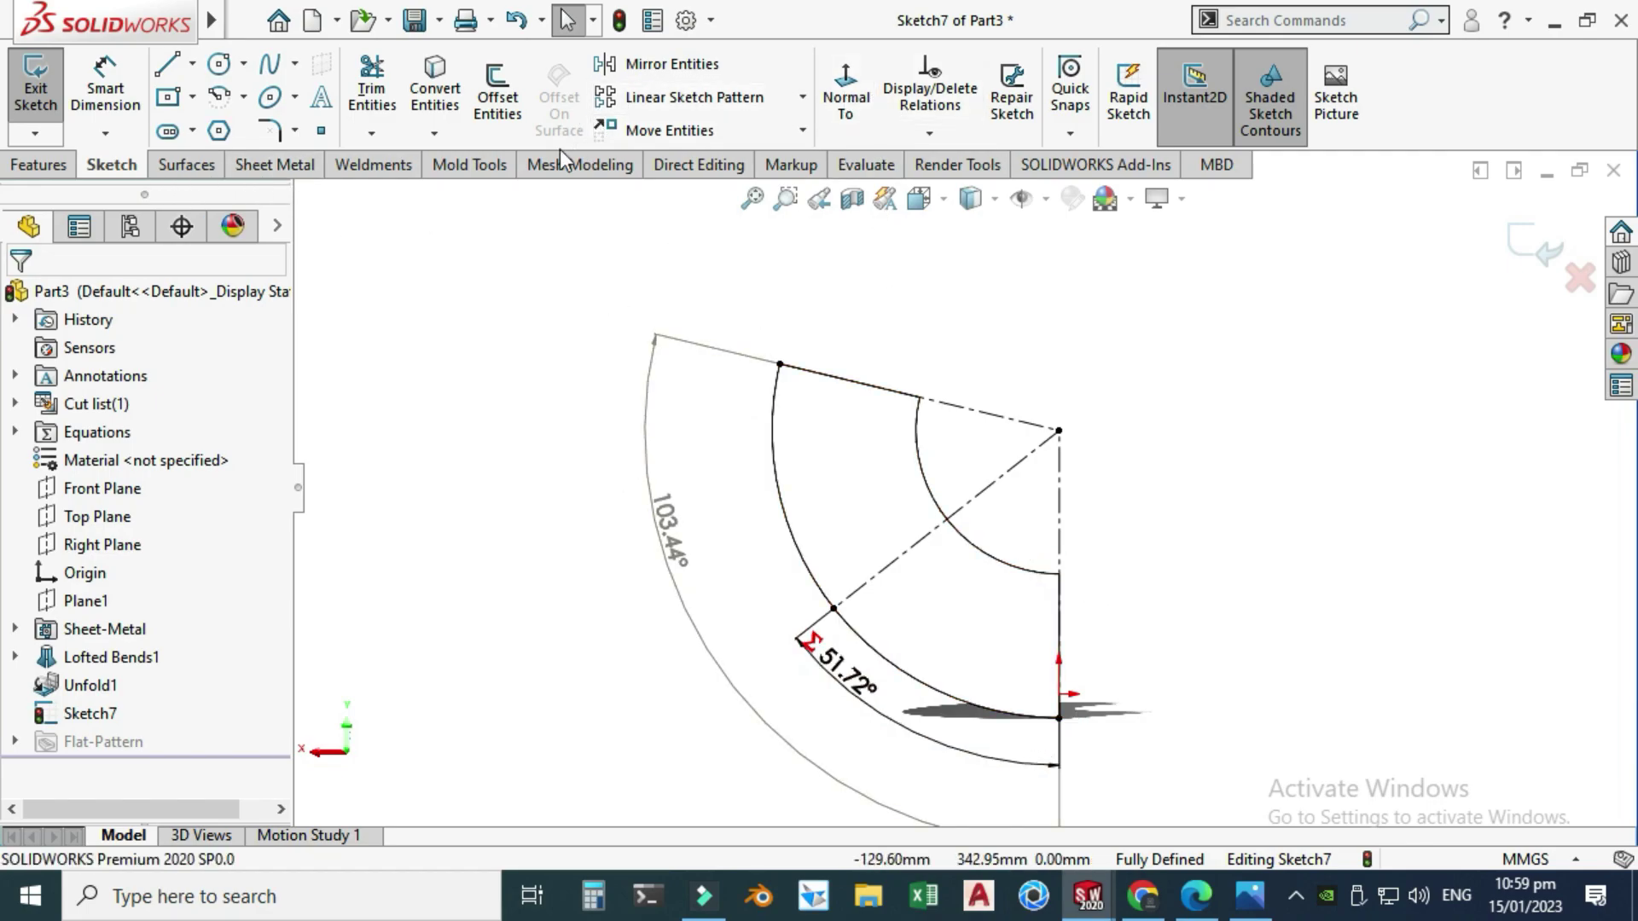
Measure the distance between two sketch points on the vertical centerline.
left_click(857, 161)
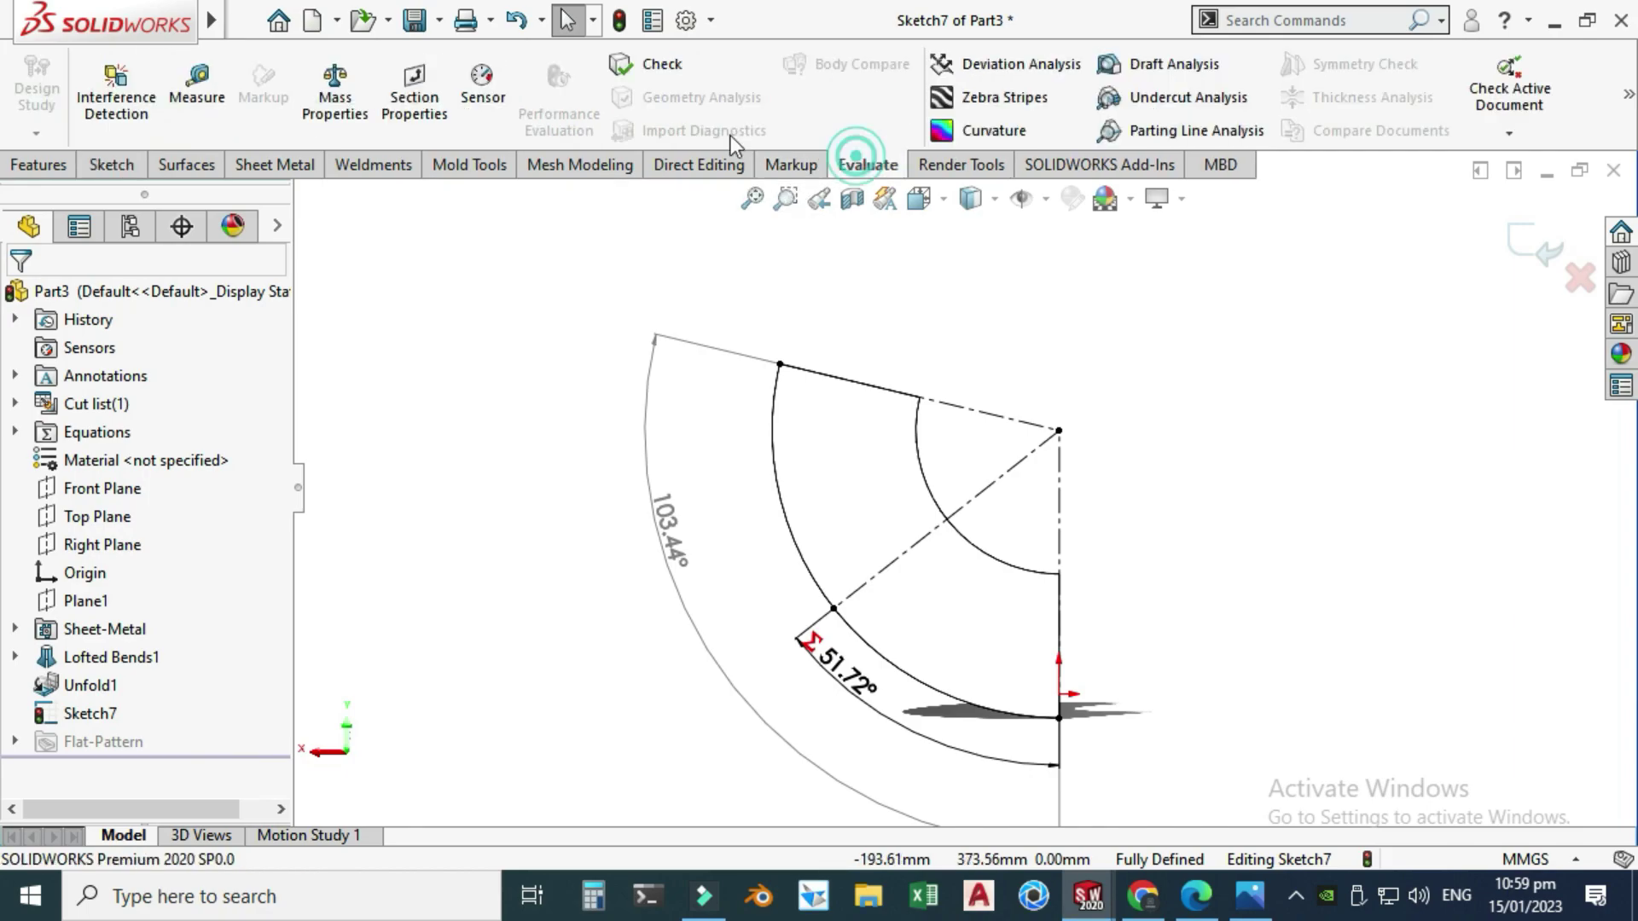
left_click(197, 90)
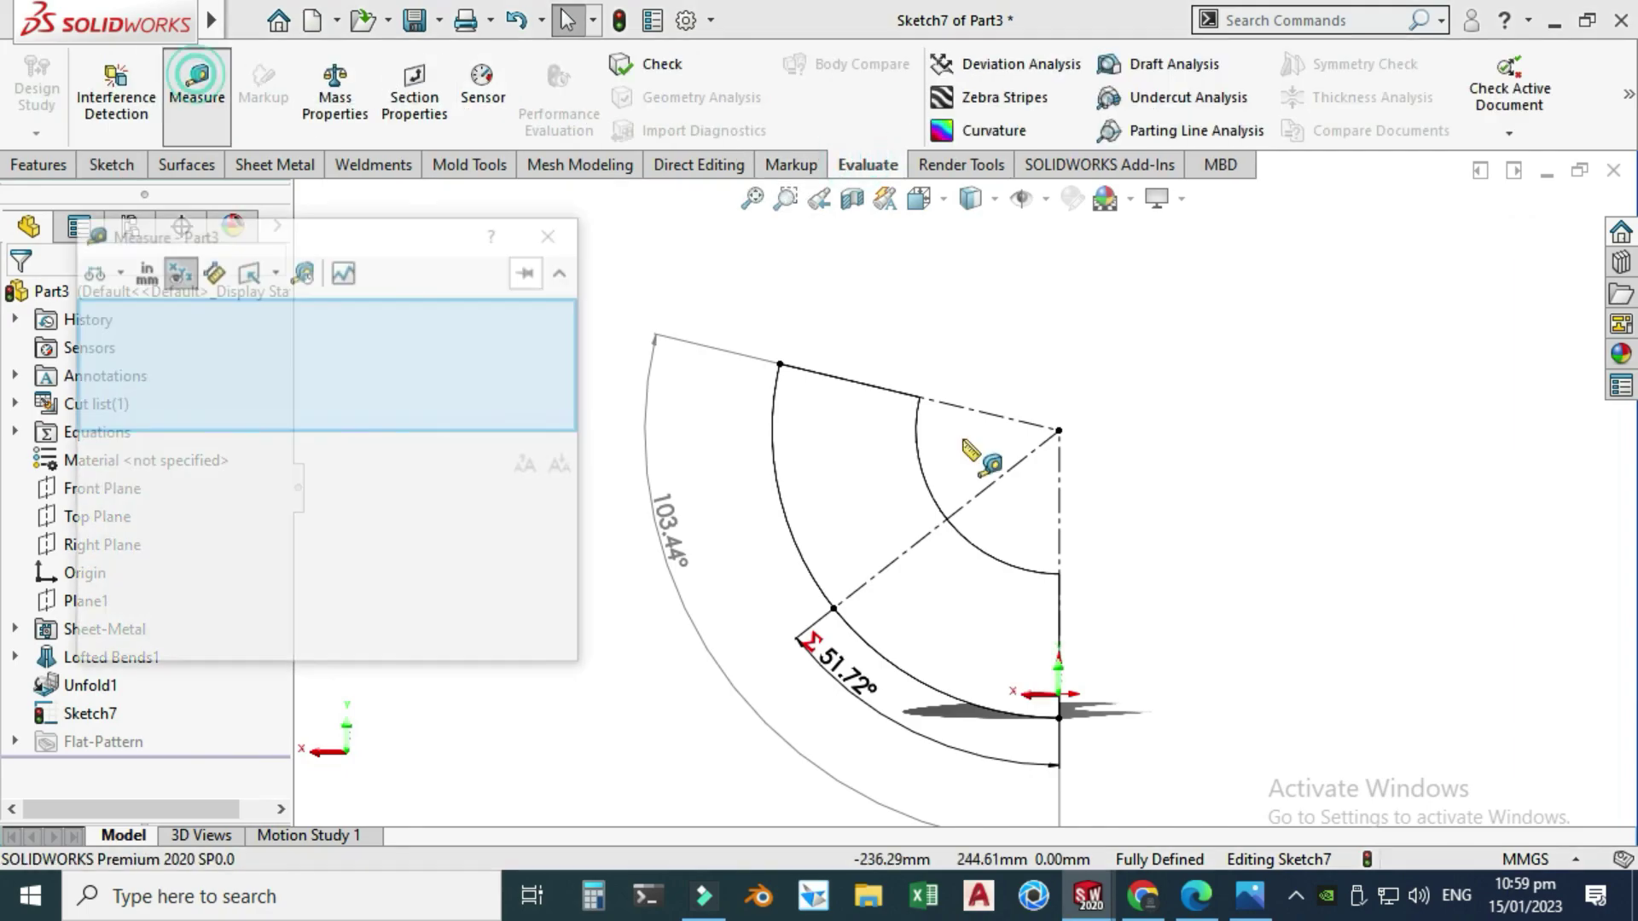
left_click(1060, 636)
left_click(1060, 720)
scroll(1083, 716, "down", 2)
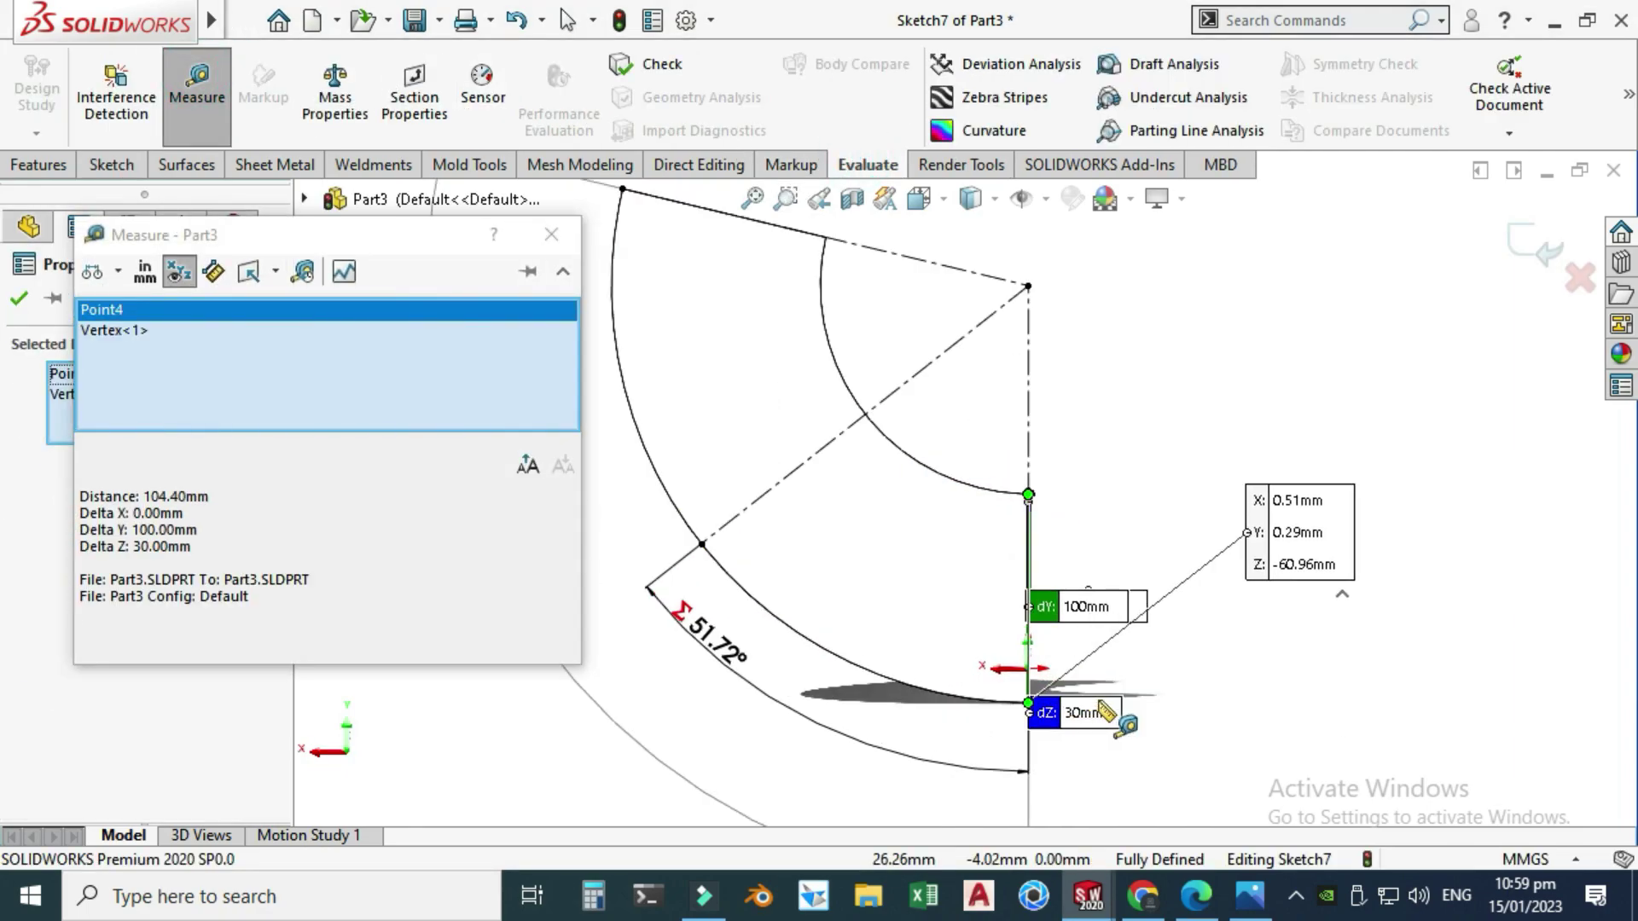
scroll(1058, 555, "up", 2)
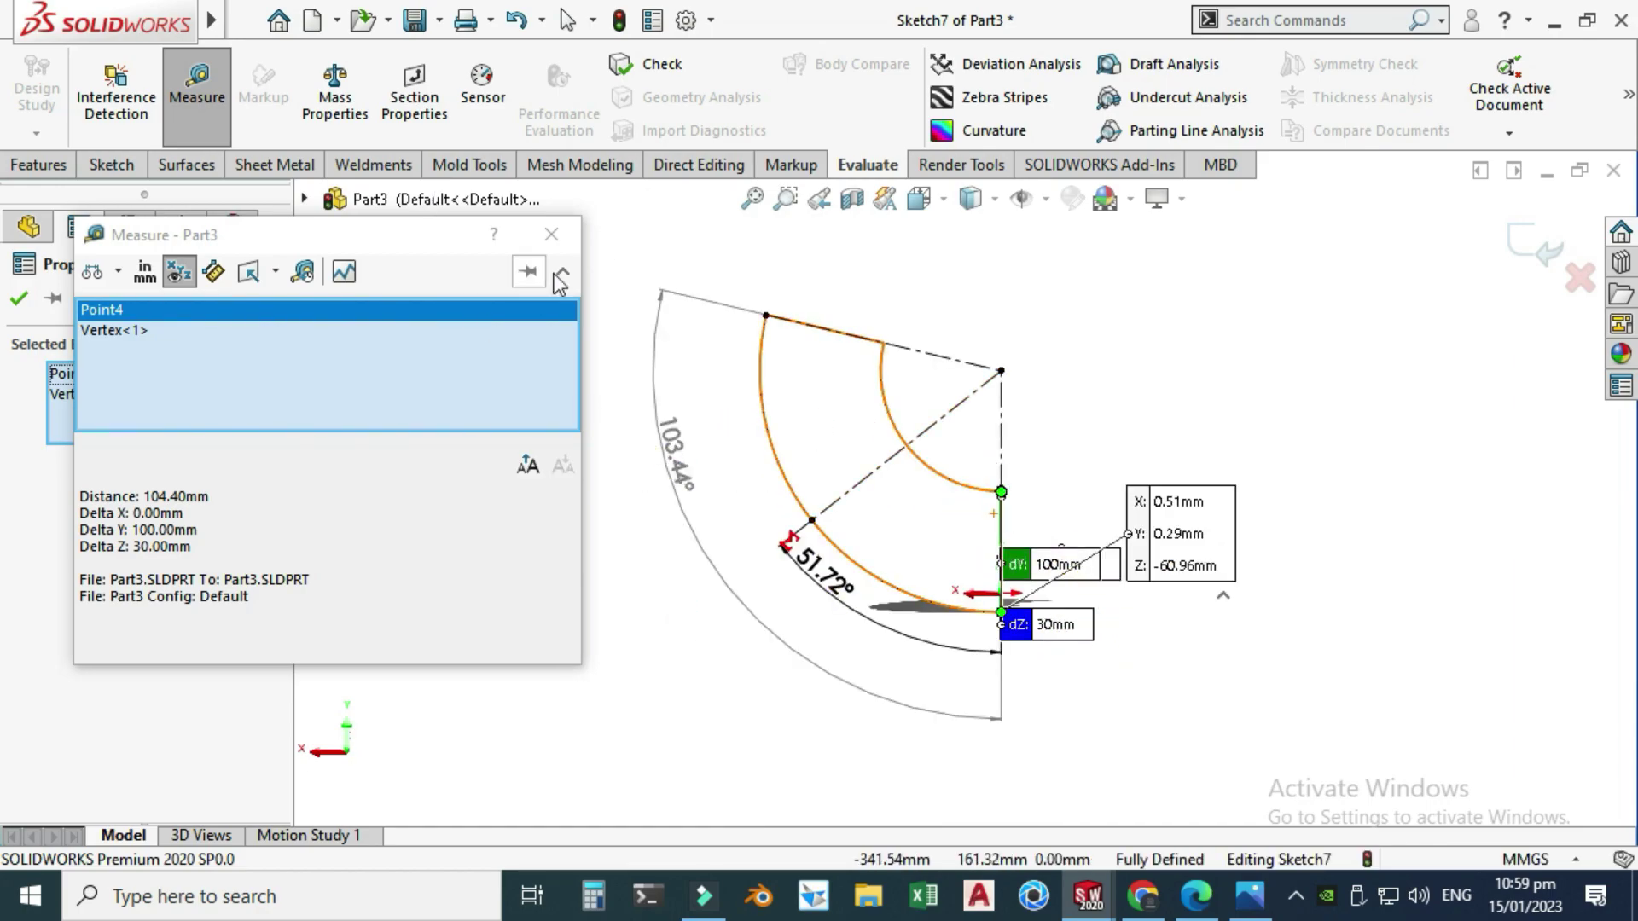
left_click(563, 235)
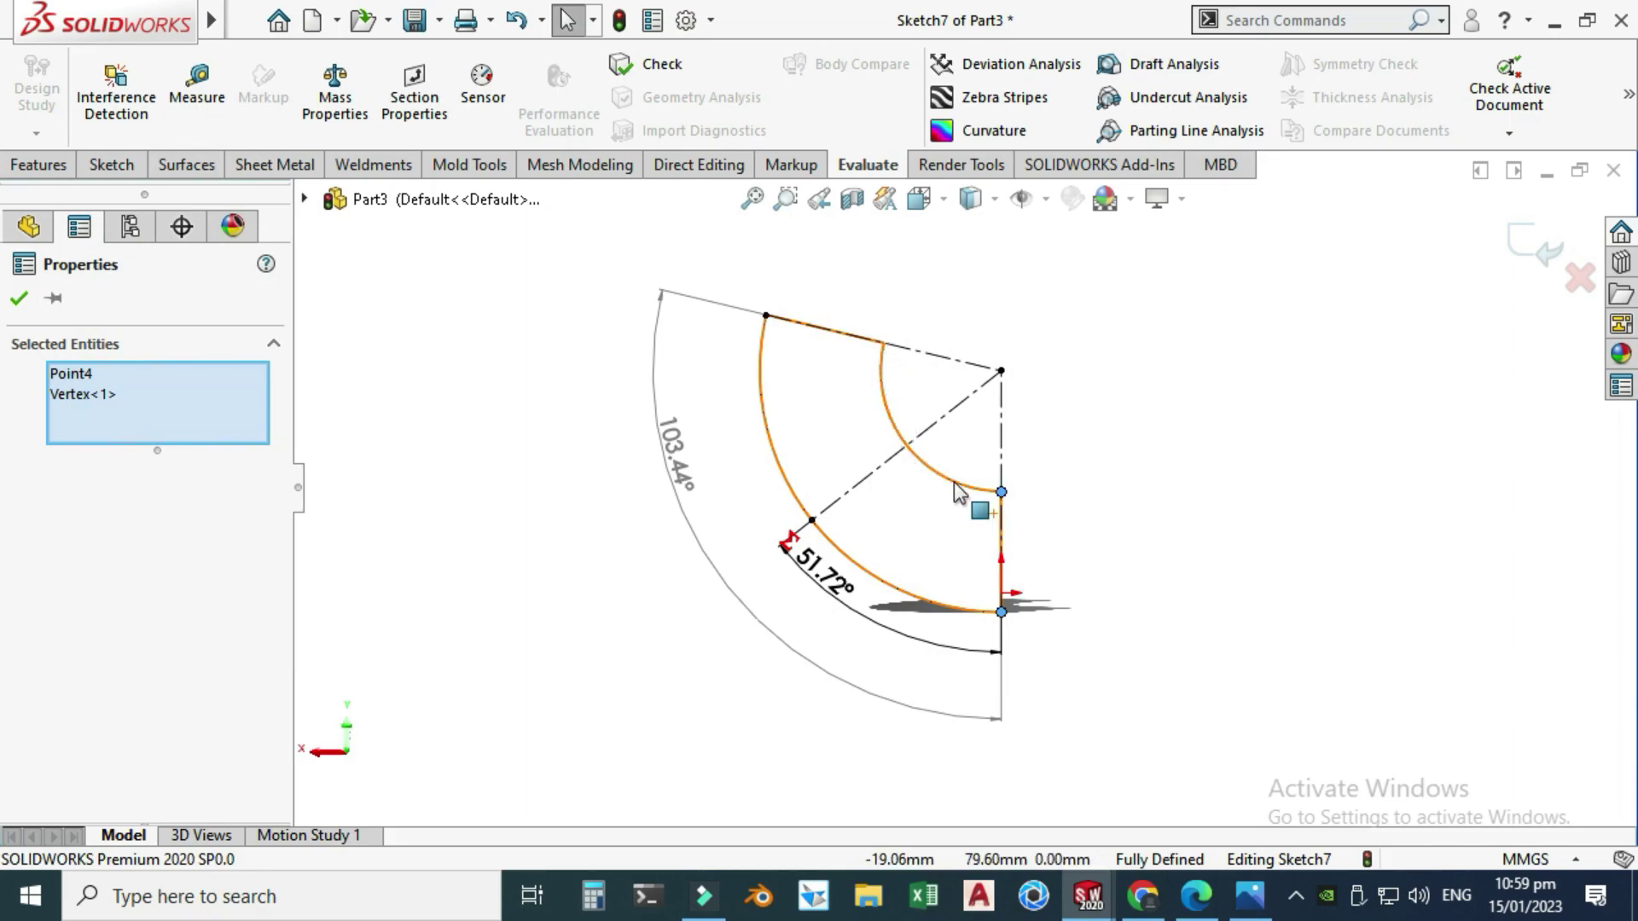
Close the entity properties, zoom to fit, and return to the Sketch tools.
scroll(861, 461, "down", 1)
scroll(922, 581, "down", 1)
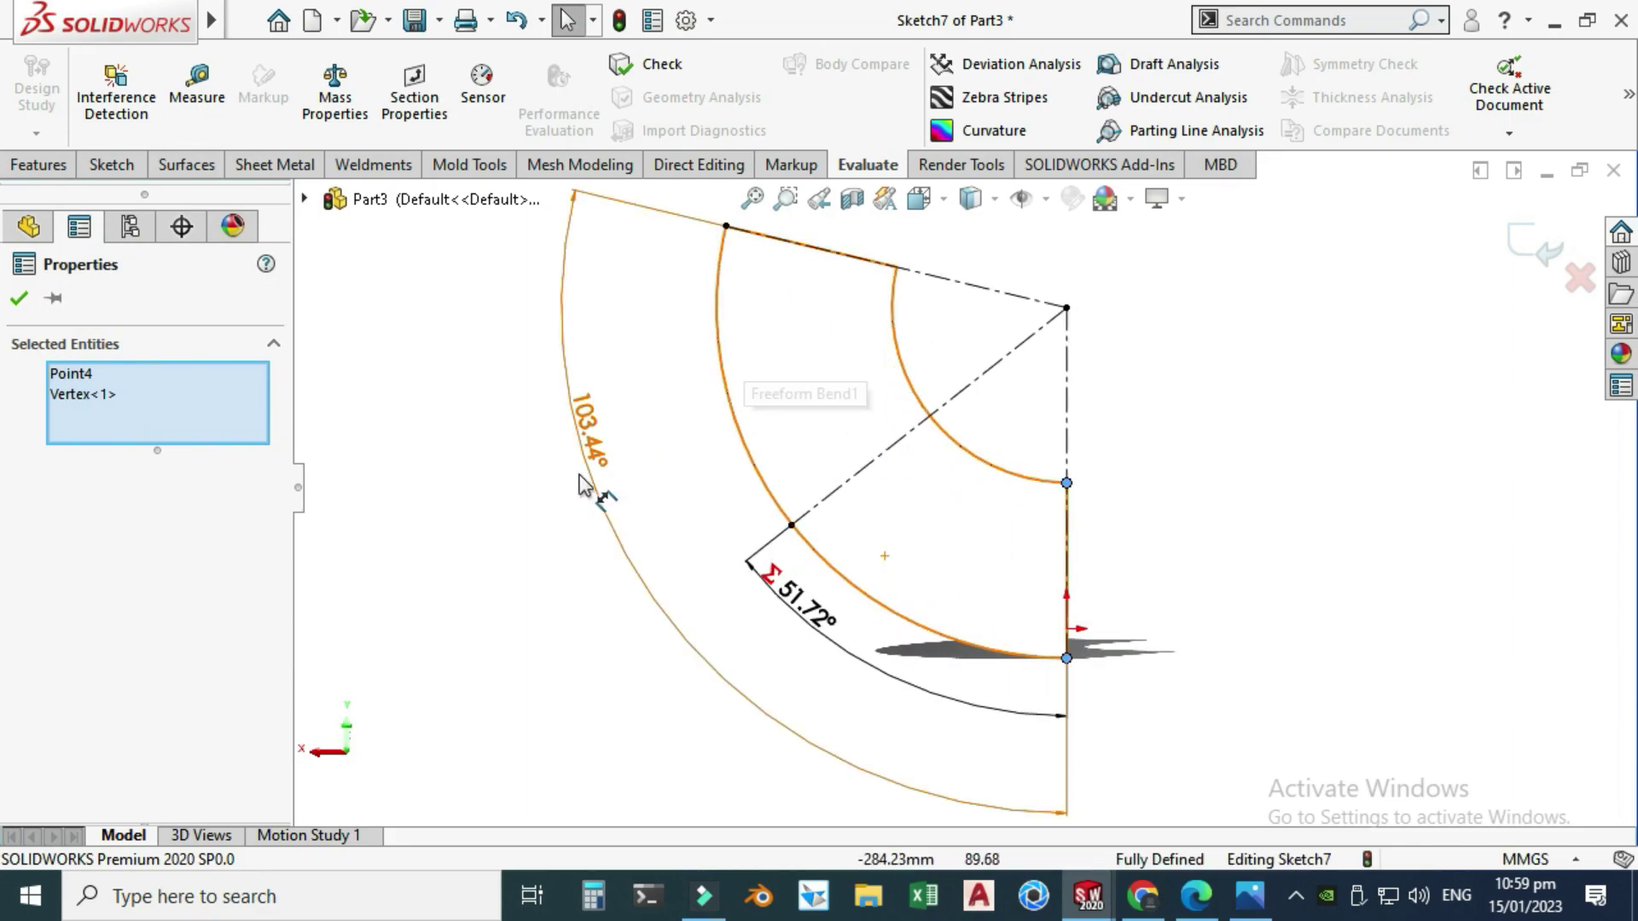
left_click(495, 505)
key("f")
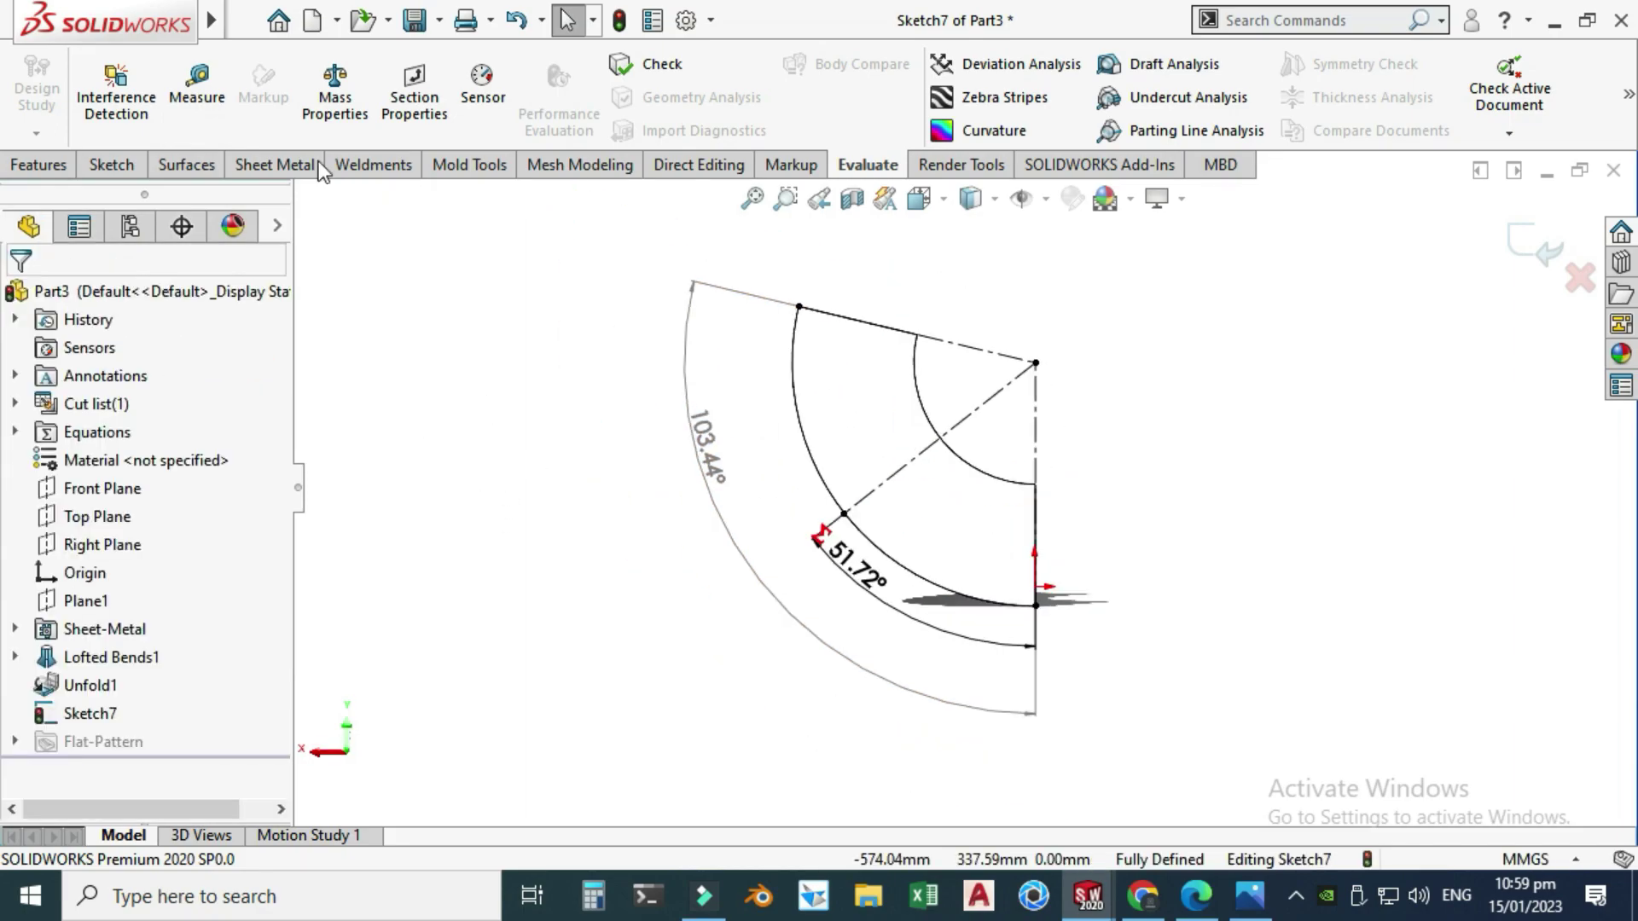
left_click(111, 166)
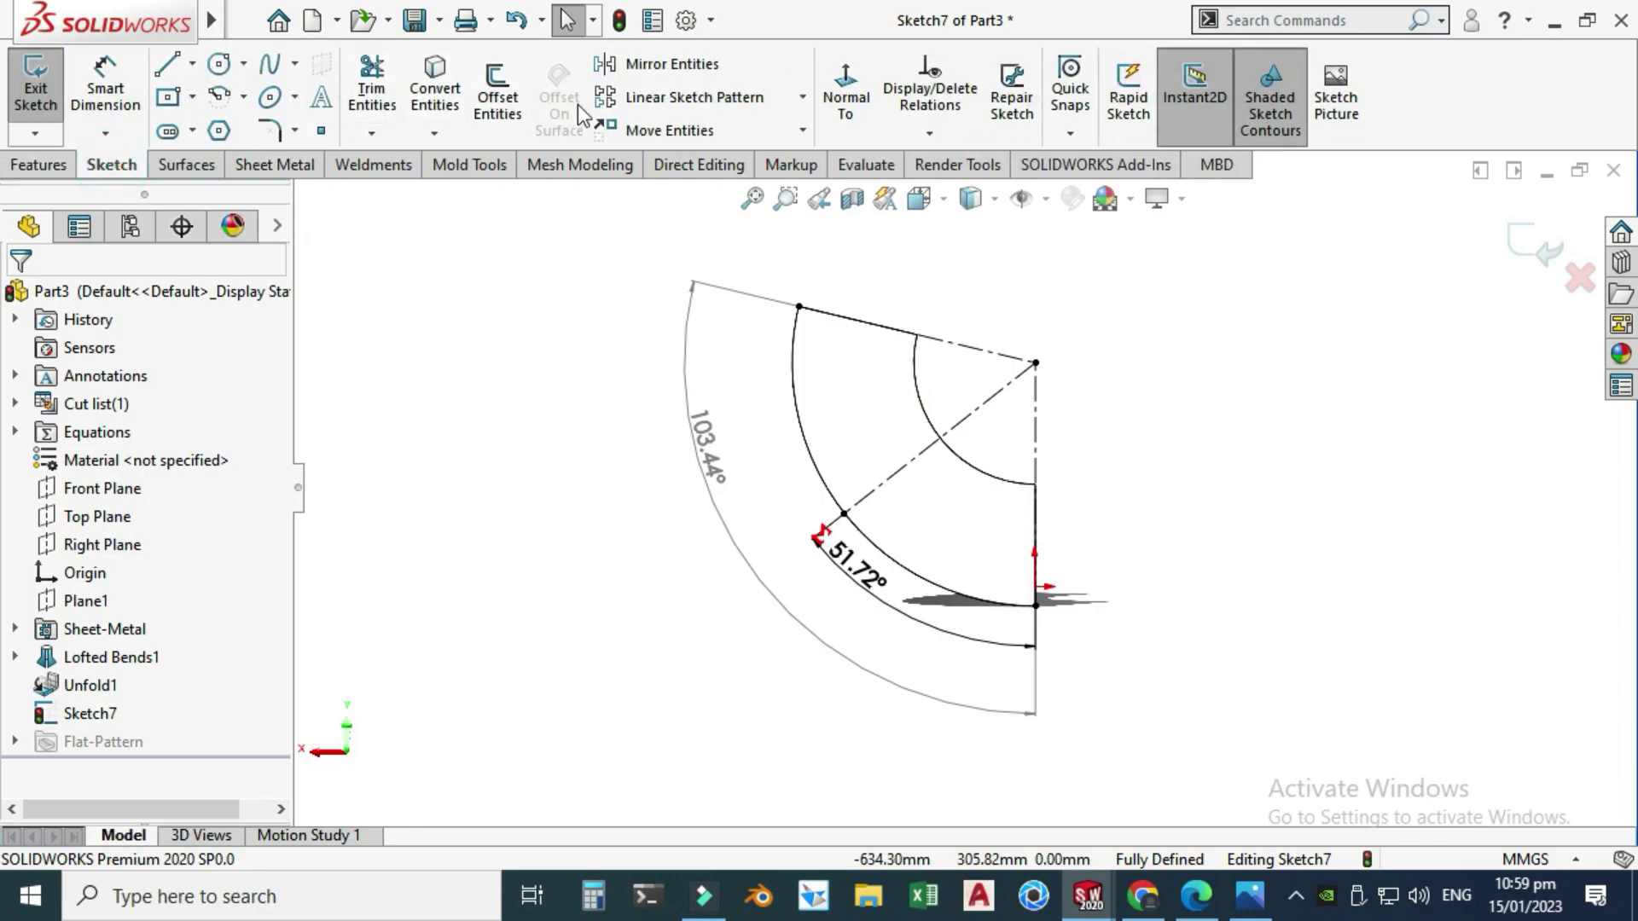
Offset the inner arc by 50 mm and convert the new arc to construction geometry.
left_click(497, 93)
left_click(947, 443)
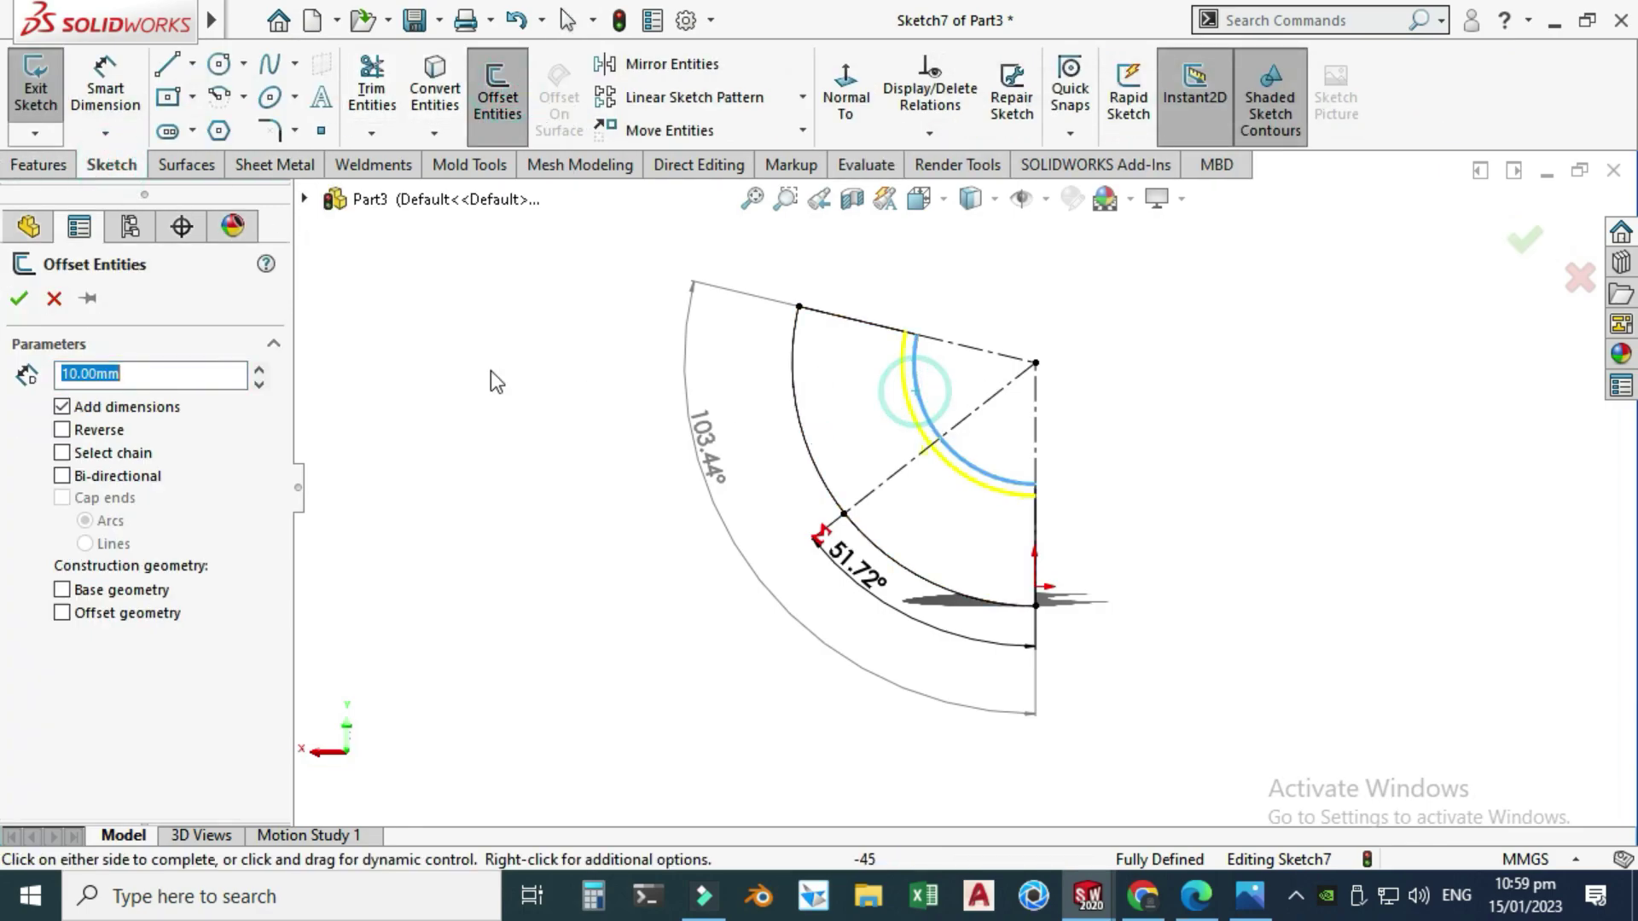
type("5")
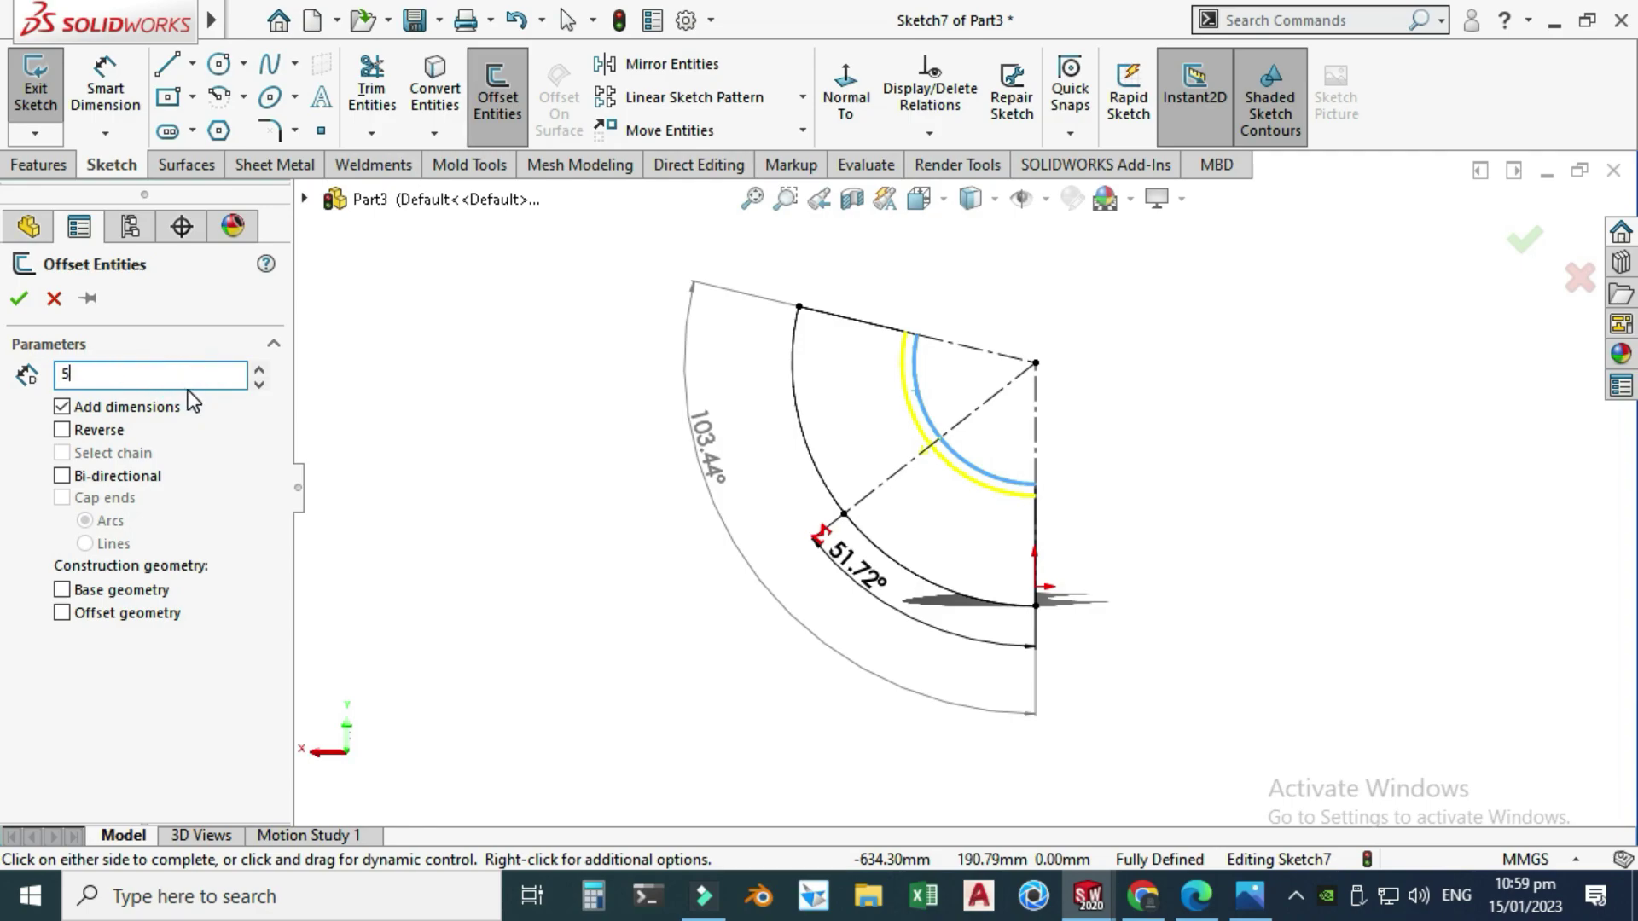
type("0")
key("Return")
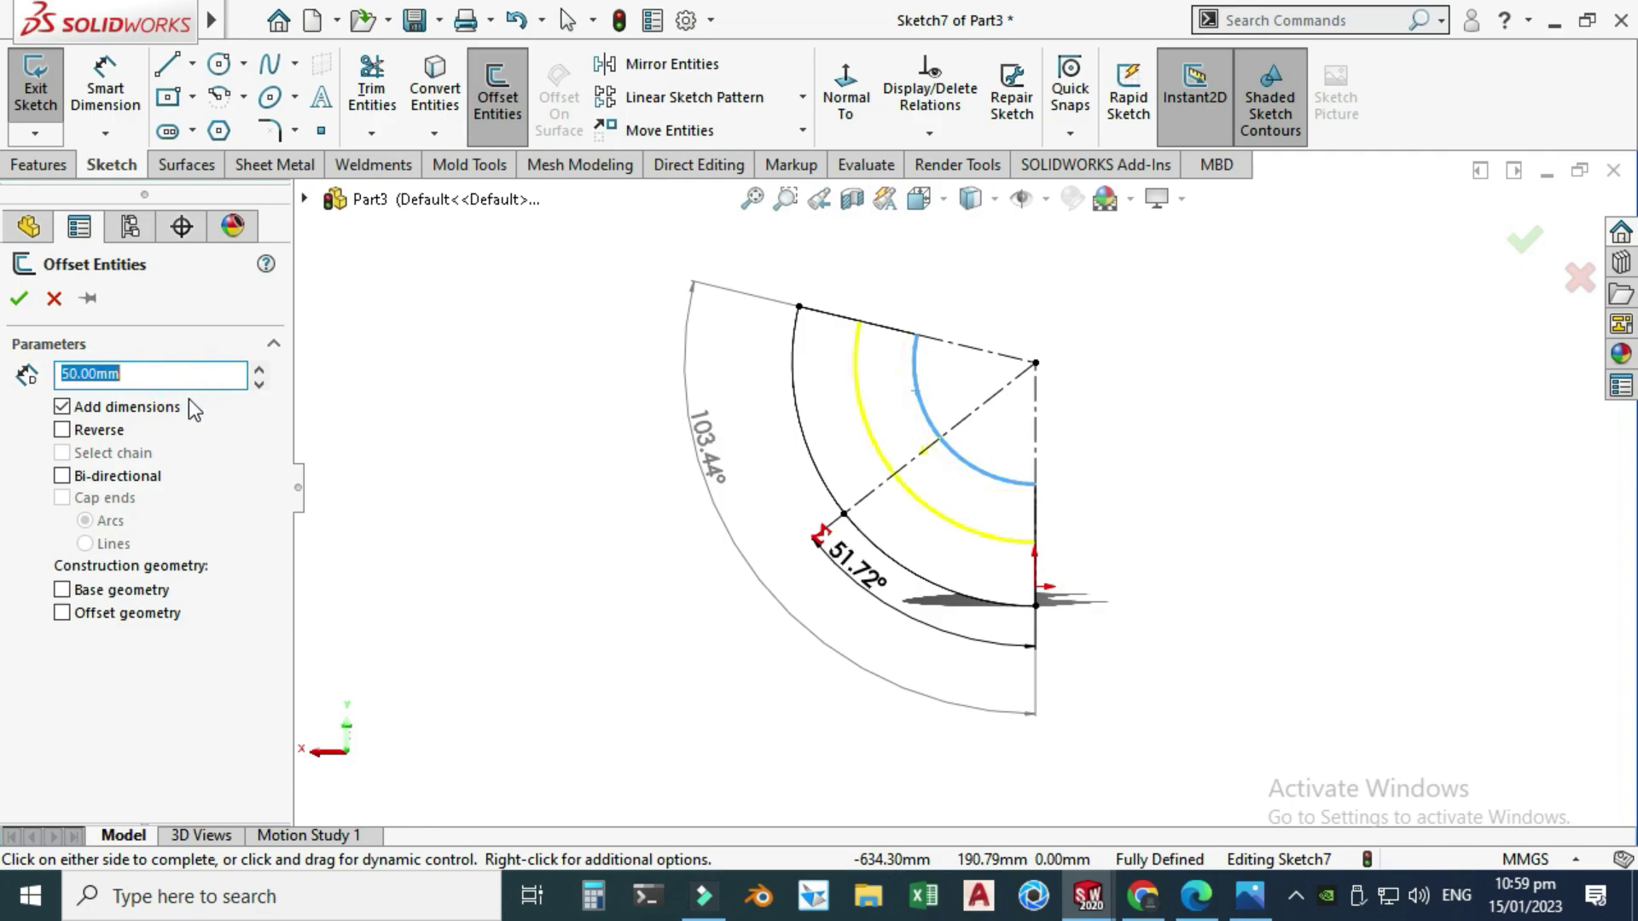
left_click(19, 298)
left_click(898, 458)
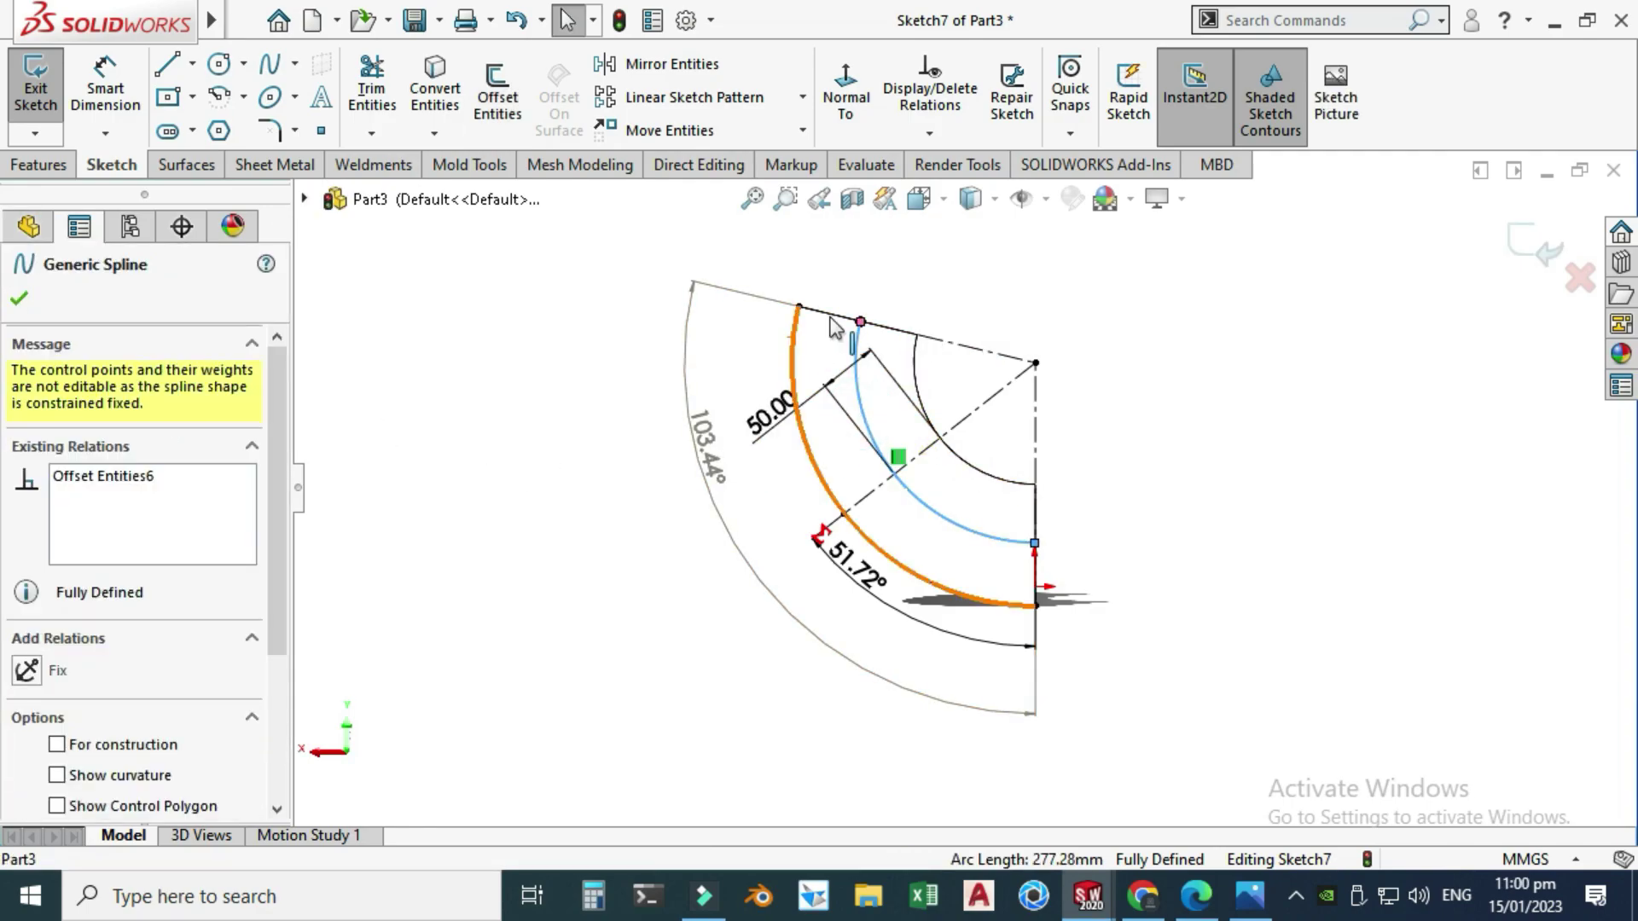
left_click(140, 745)
left_click(17, 298)
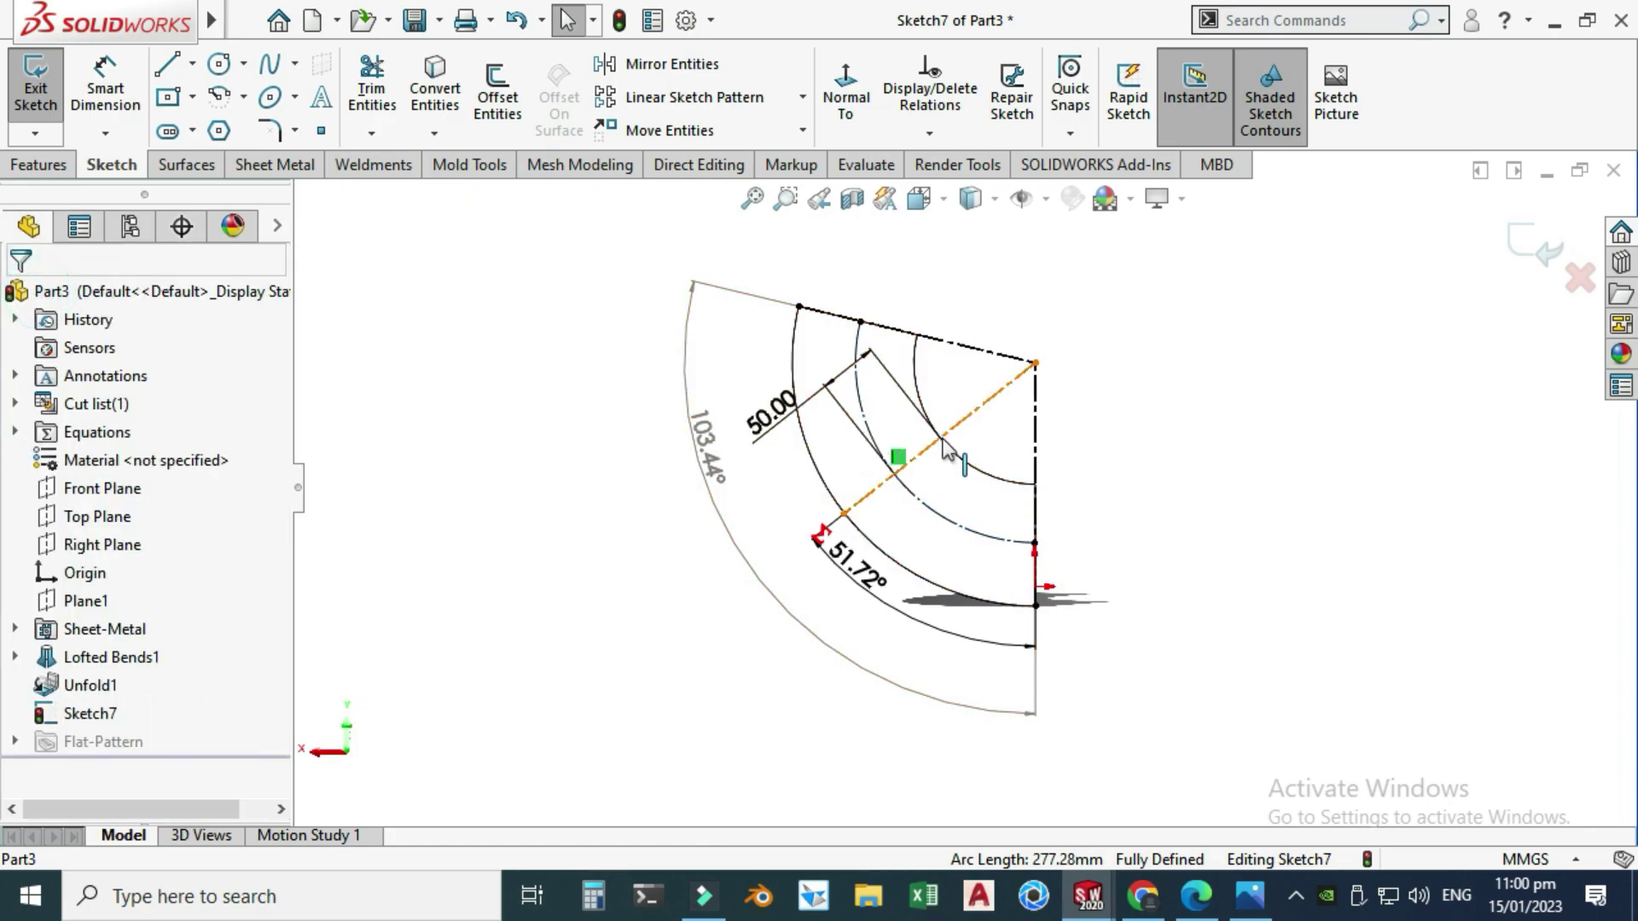
Place a sketch point where the construction arc crosses the bisecting centerline.
scroll(938, 426, "down", 4)
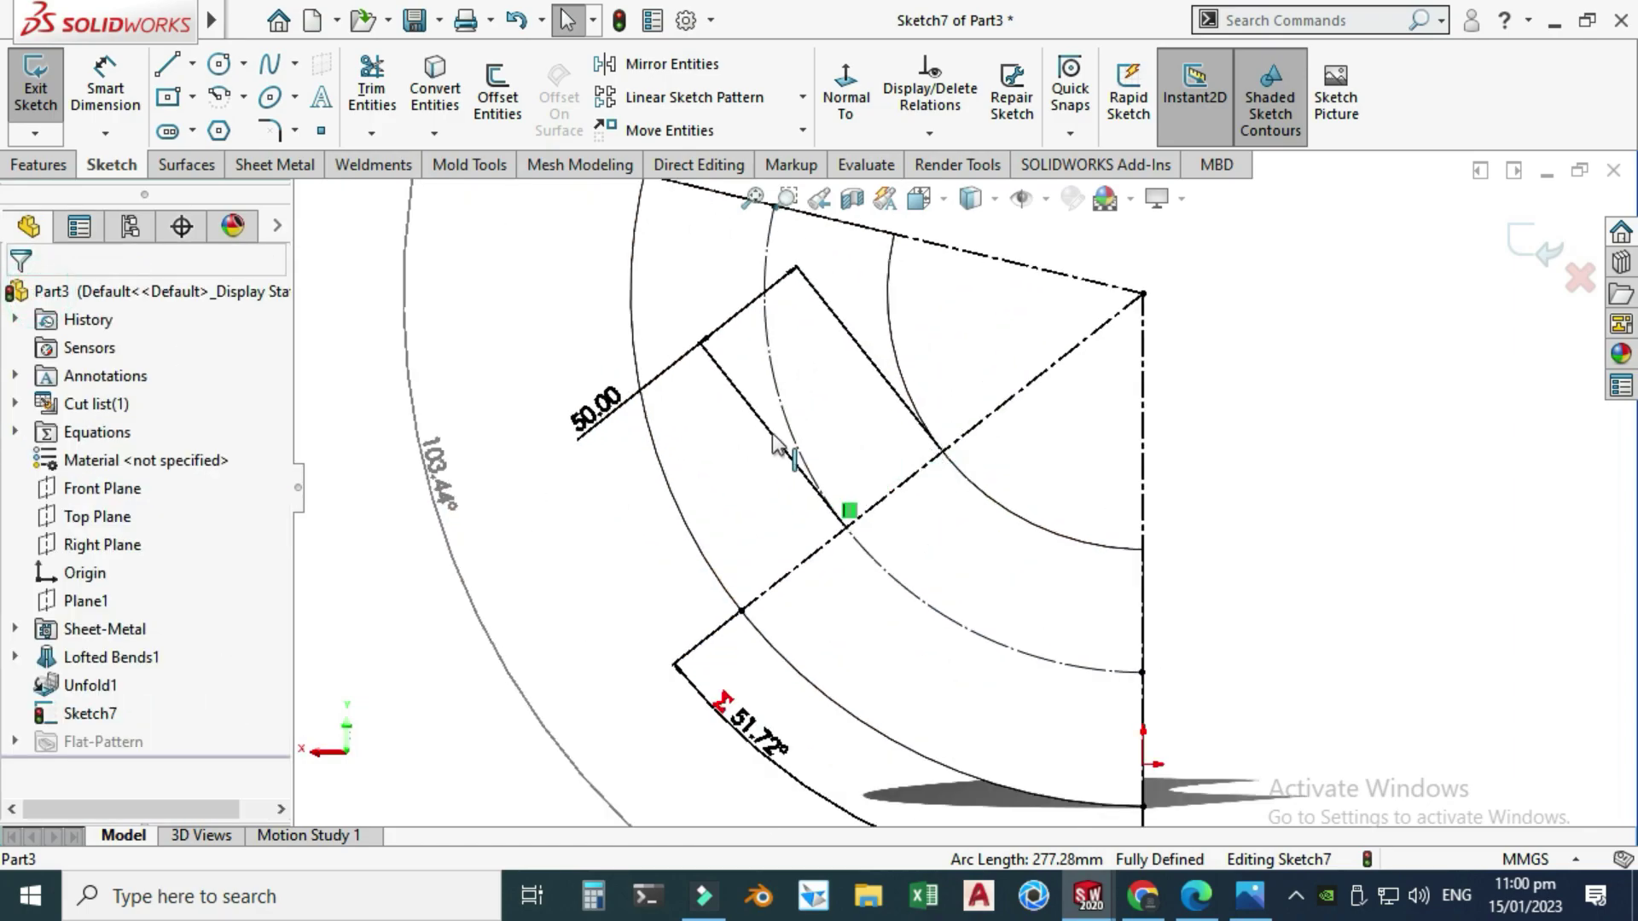
left_click(322, 132)
scroll(956, 610, "down", 2)
left_click(807, 488)
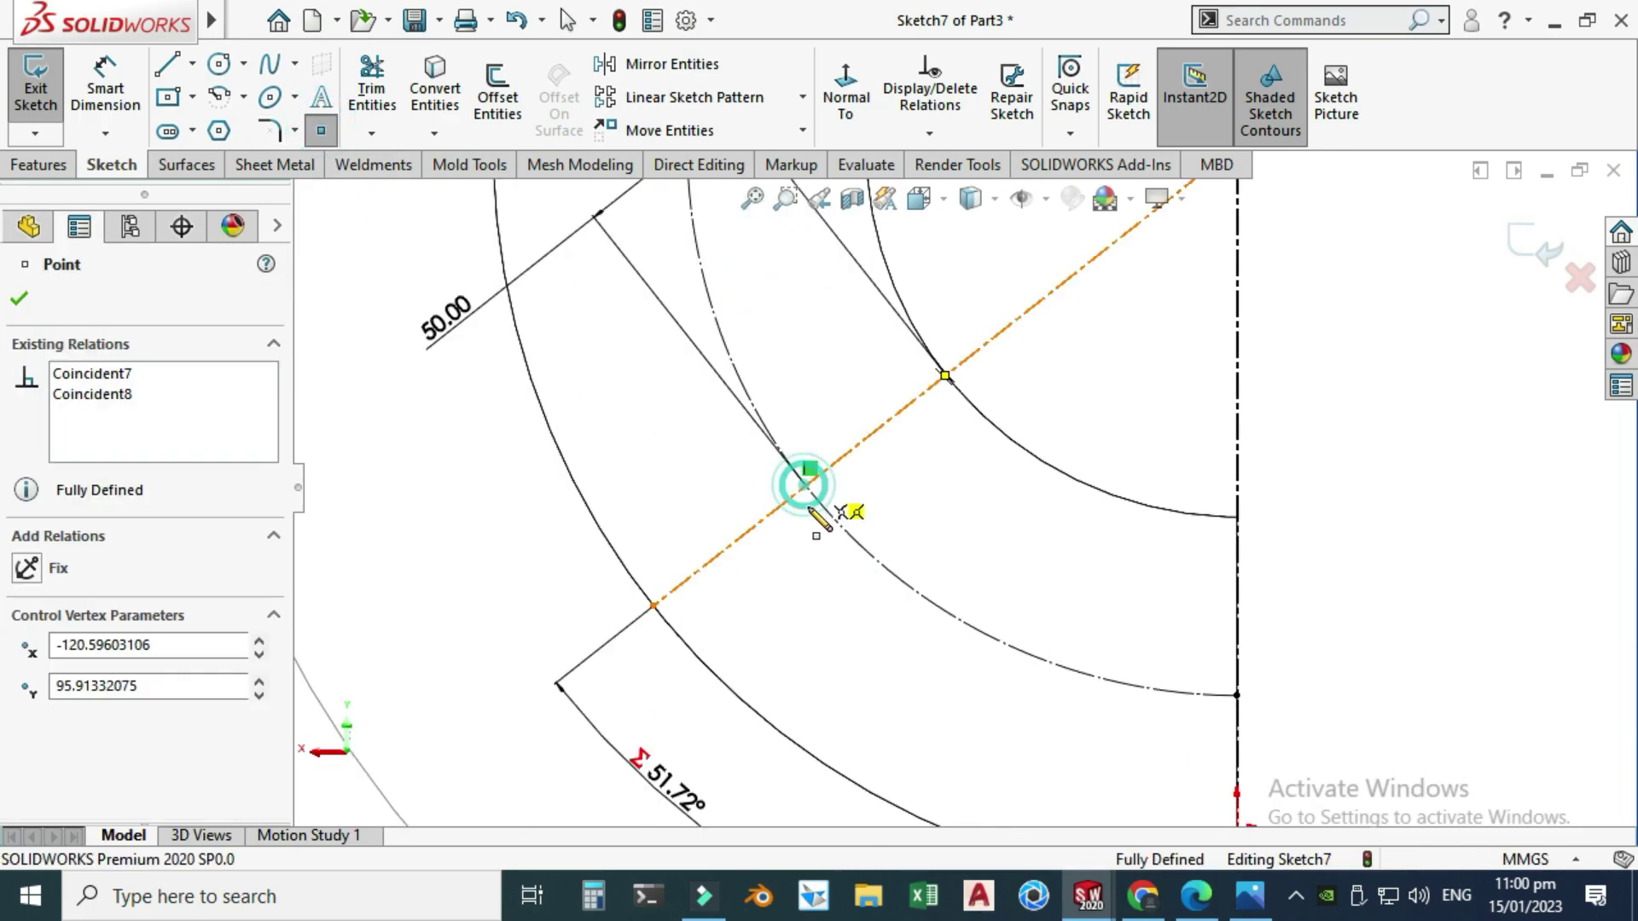
key("Escape")
scroll(832, 503, "down", 3)
scroll(824, 551, "up", 3)
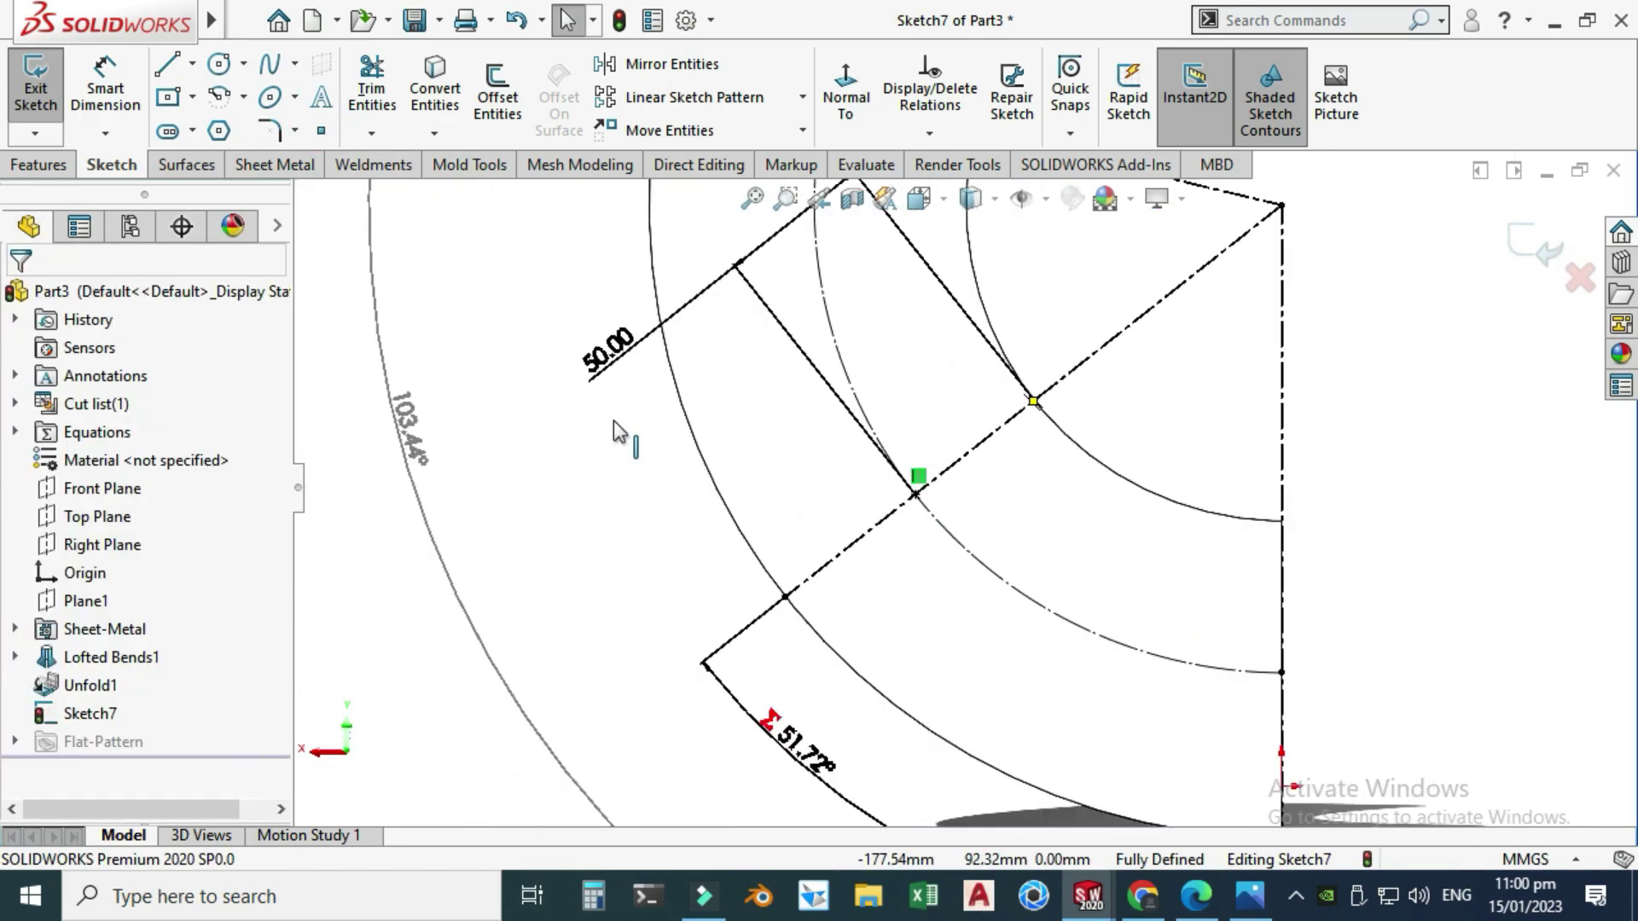
Draw a centre-and-radius circle centred on the new sketch point.
left_click(243, 63)
left_click(256, 88)
left_click(916, 493)
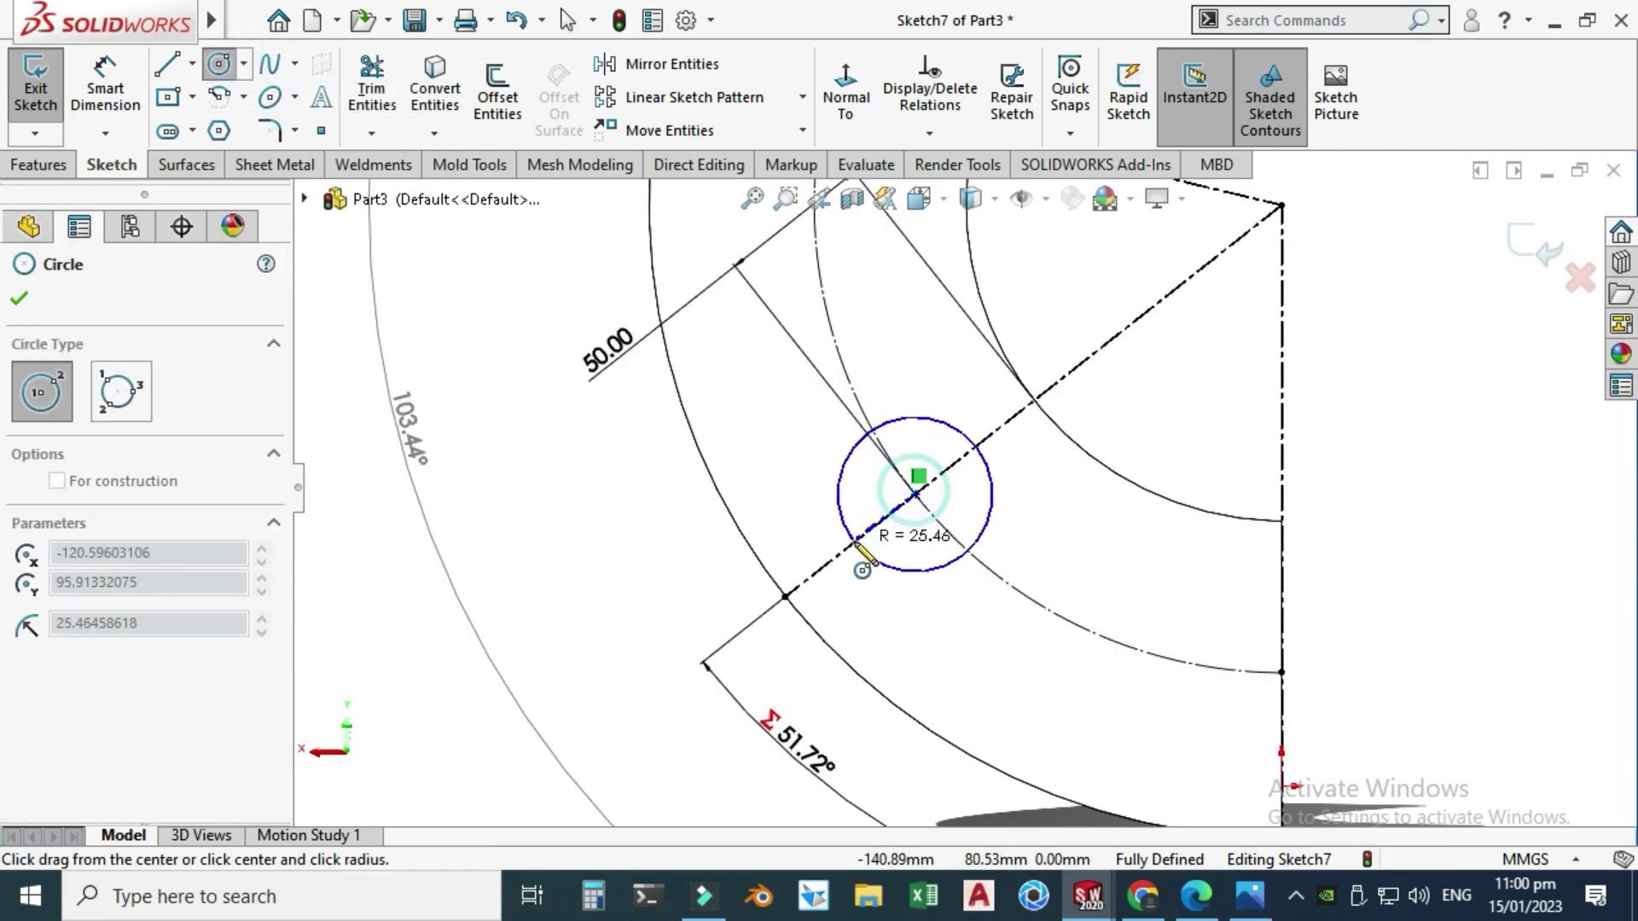
left_click(857, 543)
key("Escape")
scroll(804, 585, "up", 2)
Dimension the circle to 40 mm diameter and exit the sketch.
left_click(82, 94)
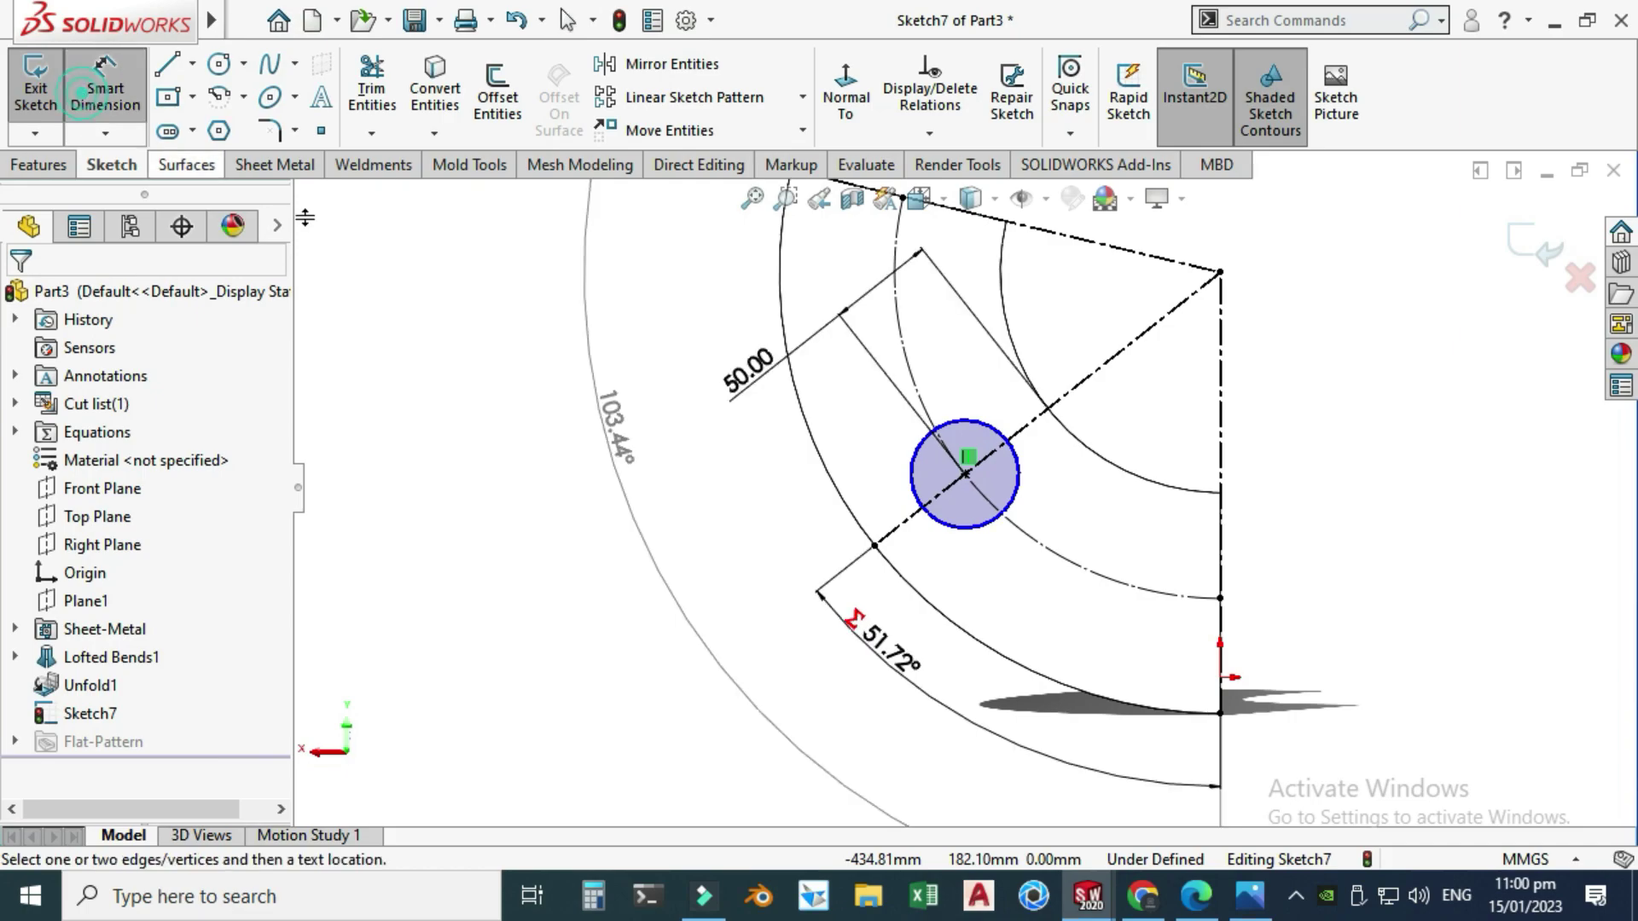
left_click(939, 516)
left_click(559, 598)
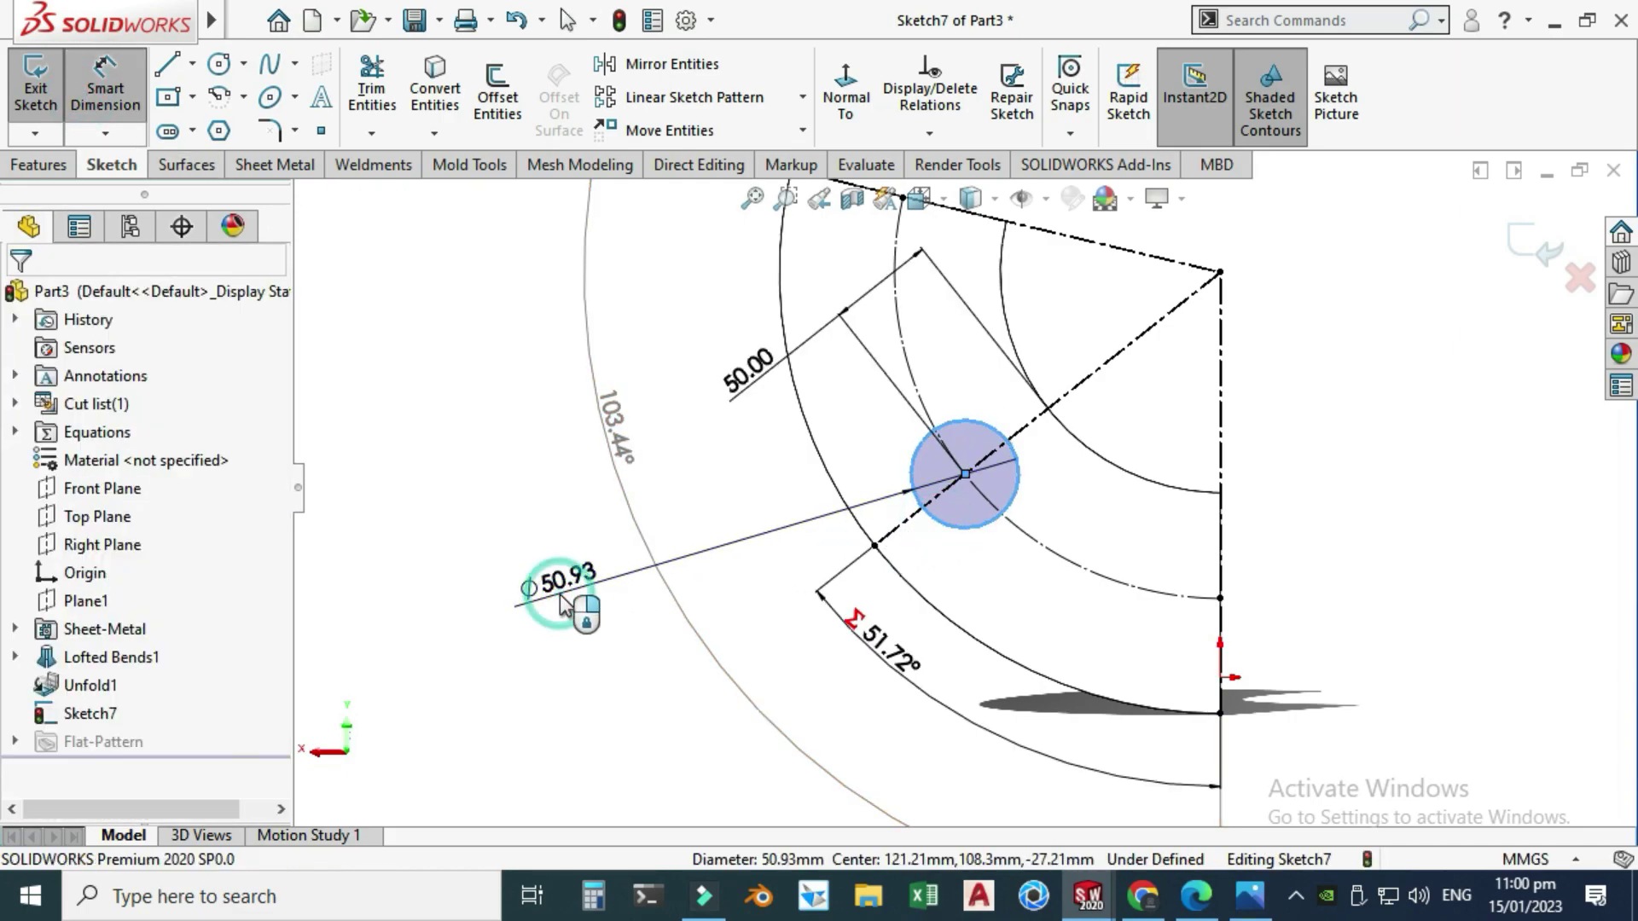
type("40")
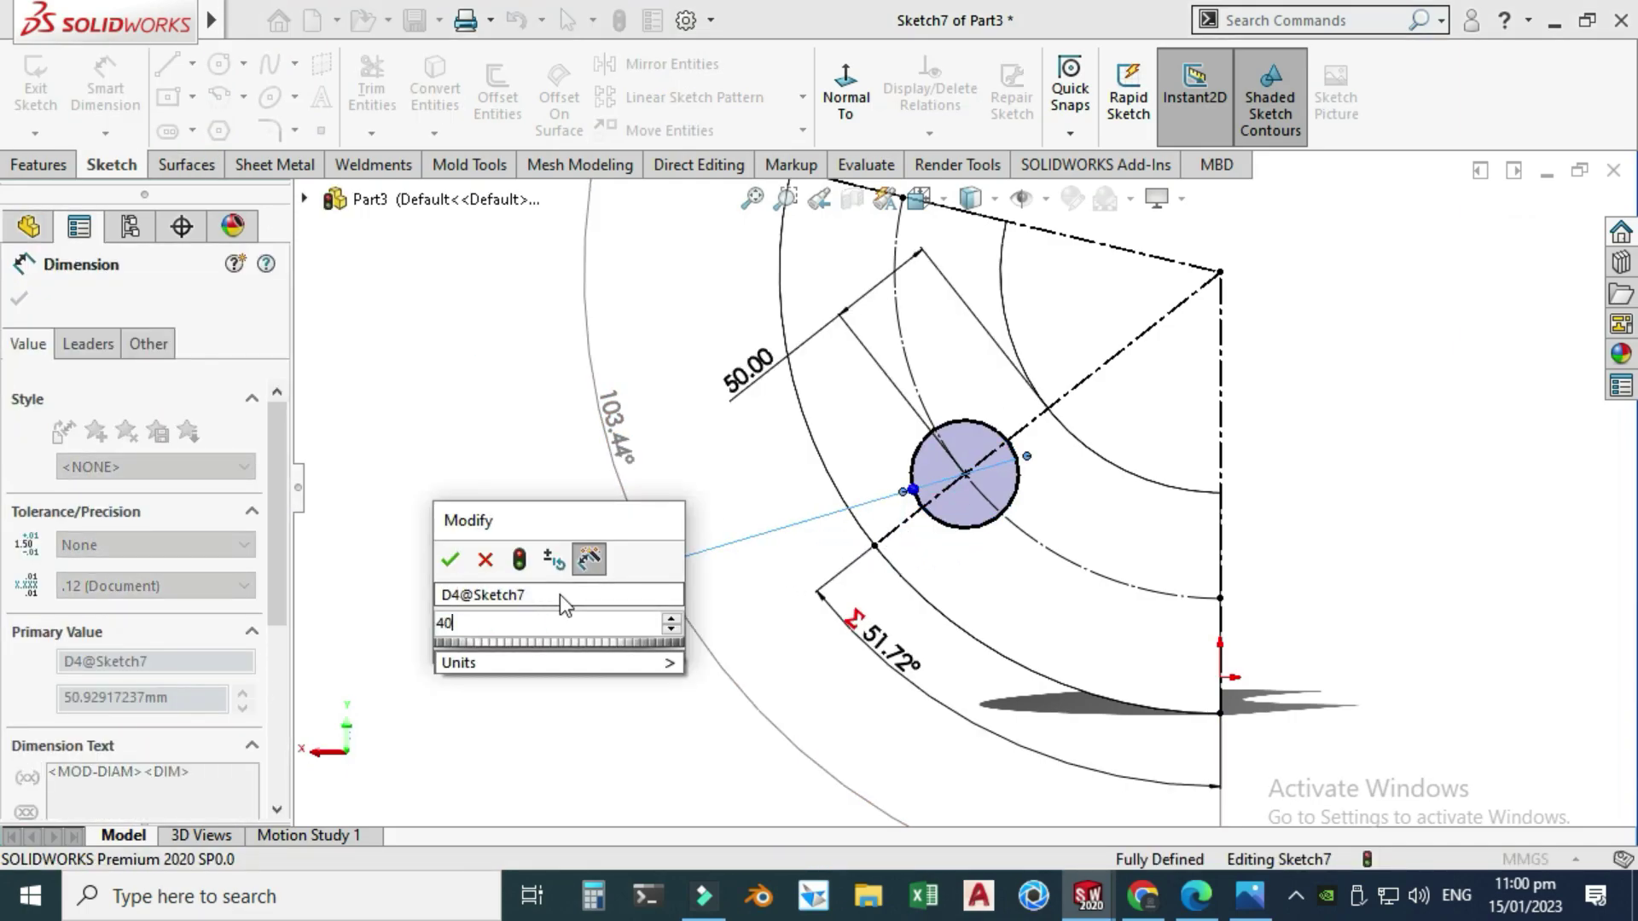
key("Return")
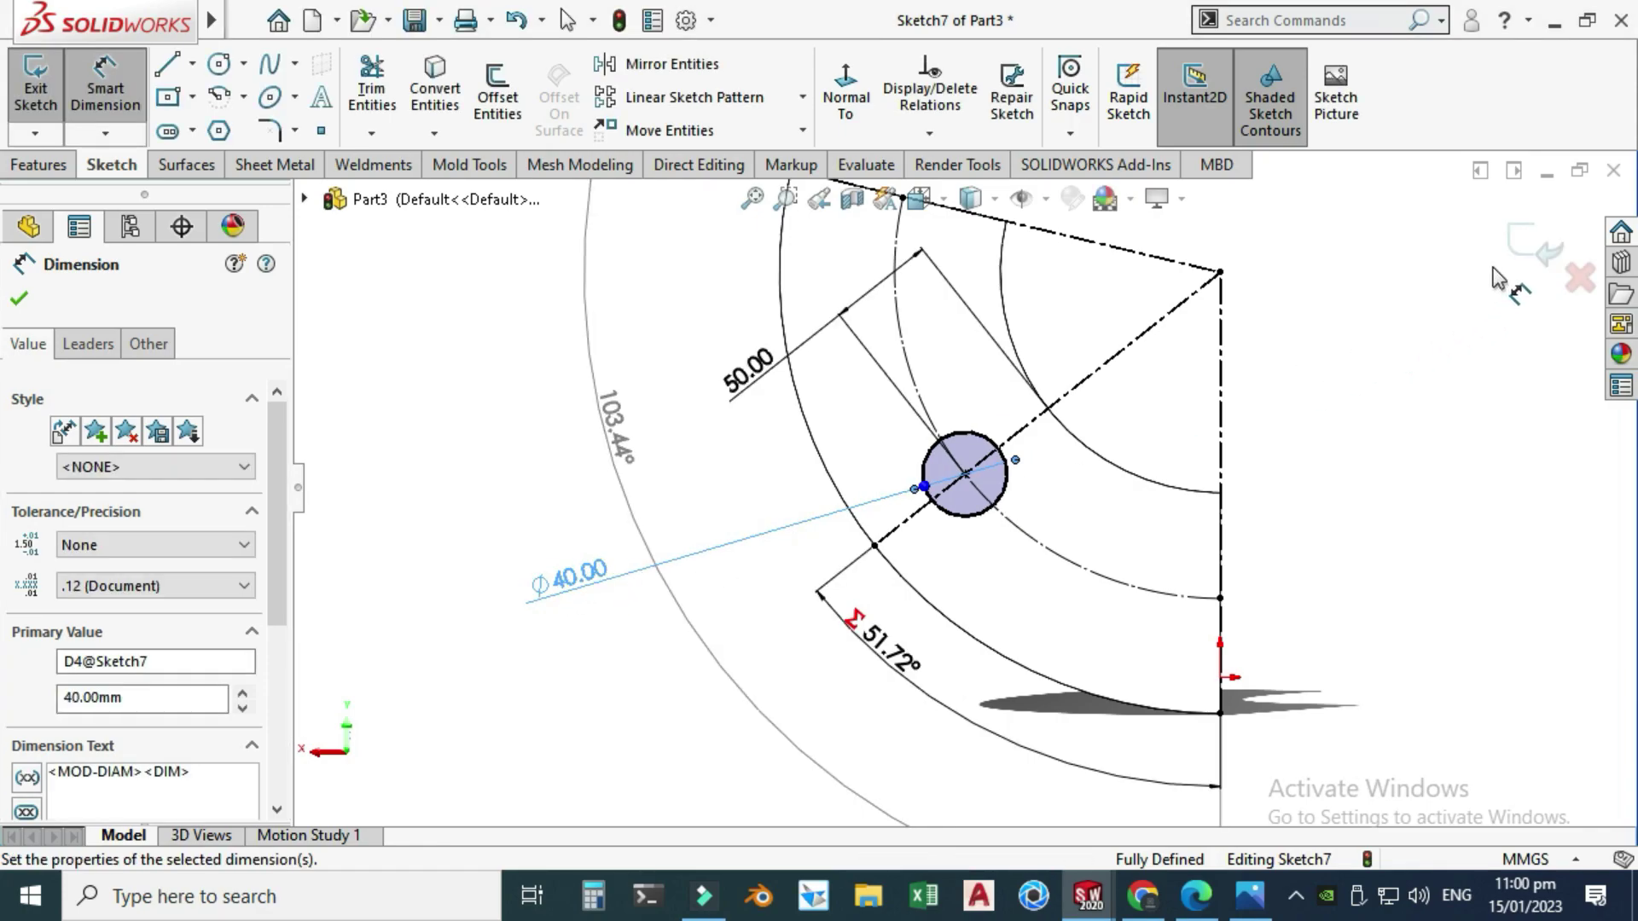
left_click(1527, 243)
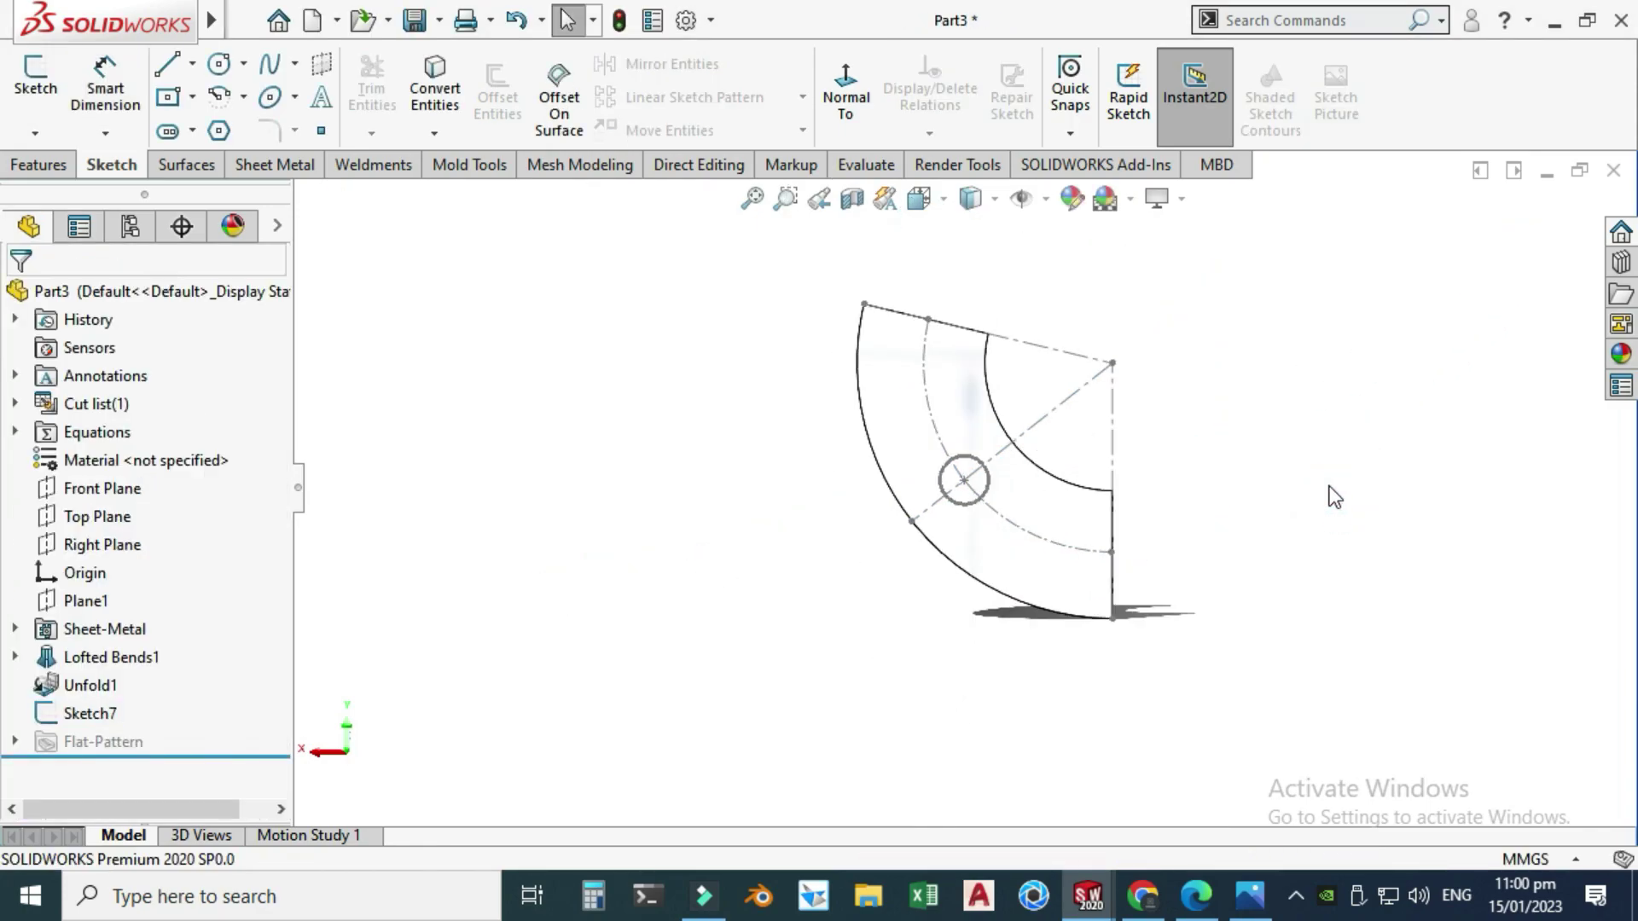
Extrude-cut the 40 mm circle Through All to punch a round hole in the flat sheet.
left_click(260, 158)
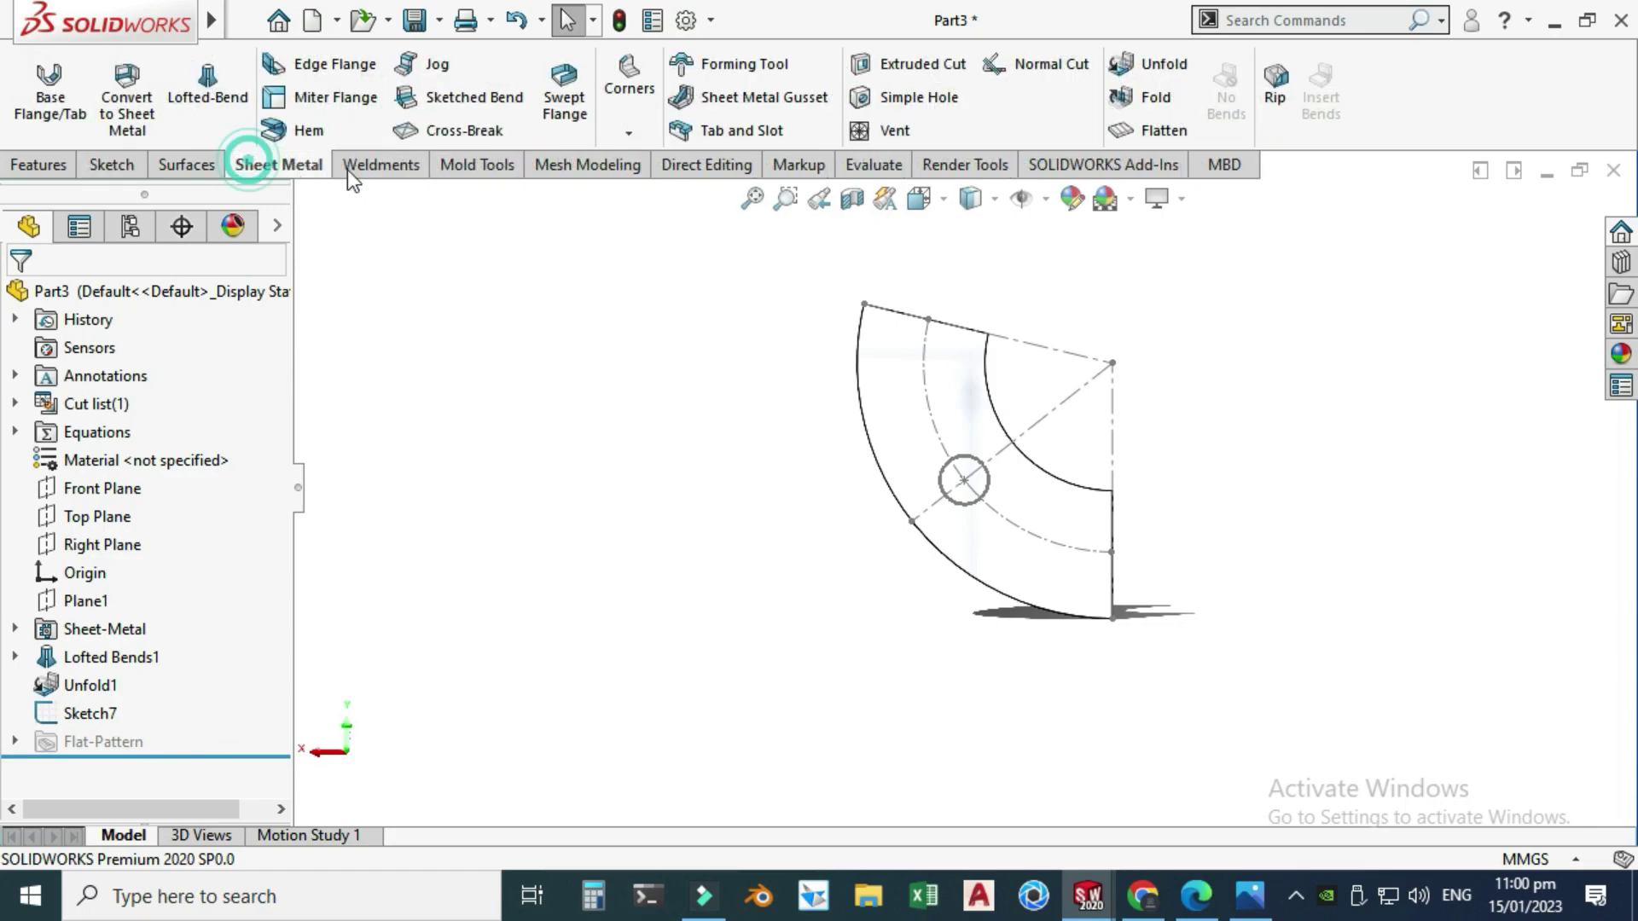
left_click(925, 60)
left_click(945, 495)
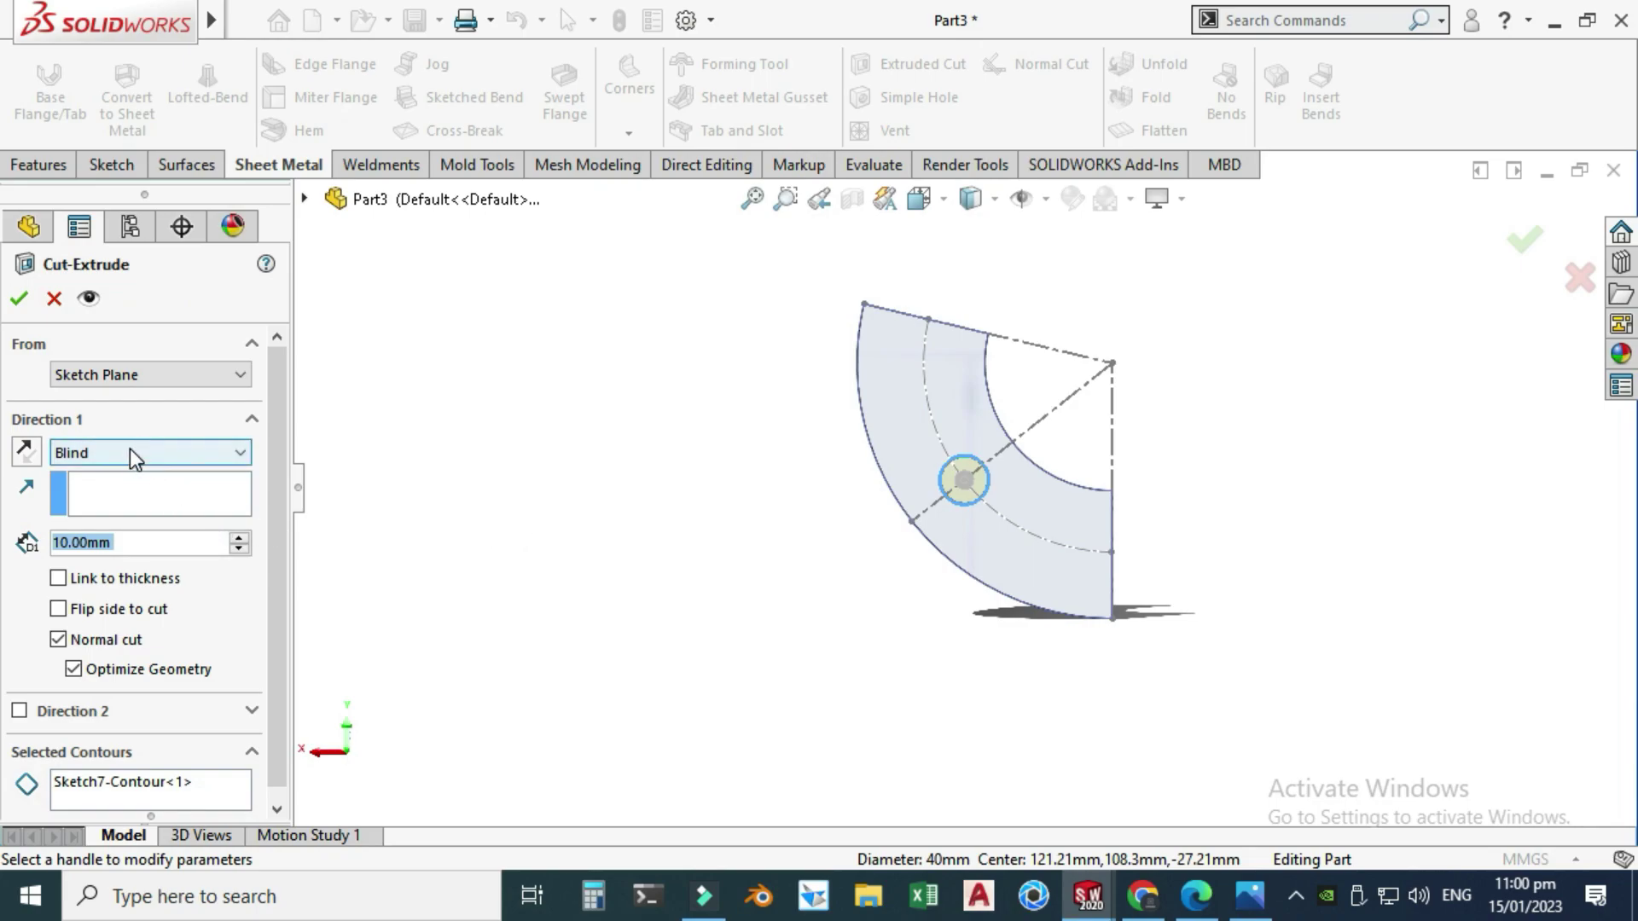
left_click(130, 453)
left_click(476, 621)
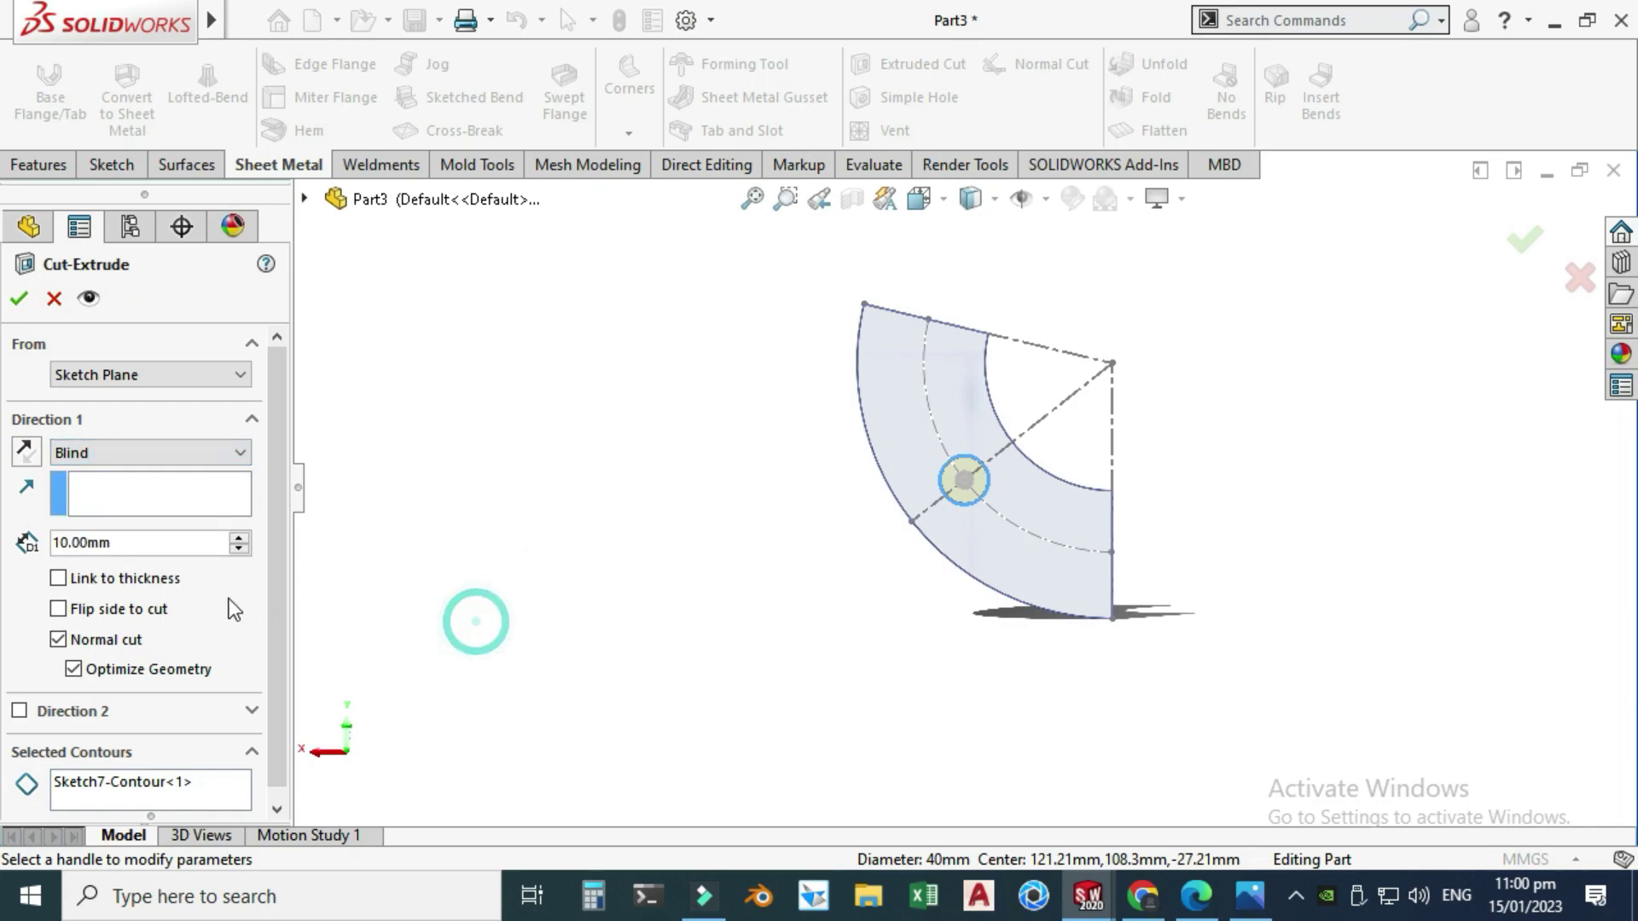
left_click(184, 447)
left_click(171, 494)
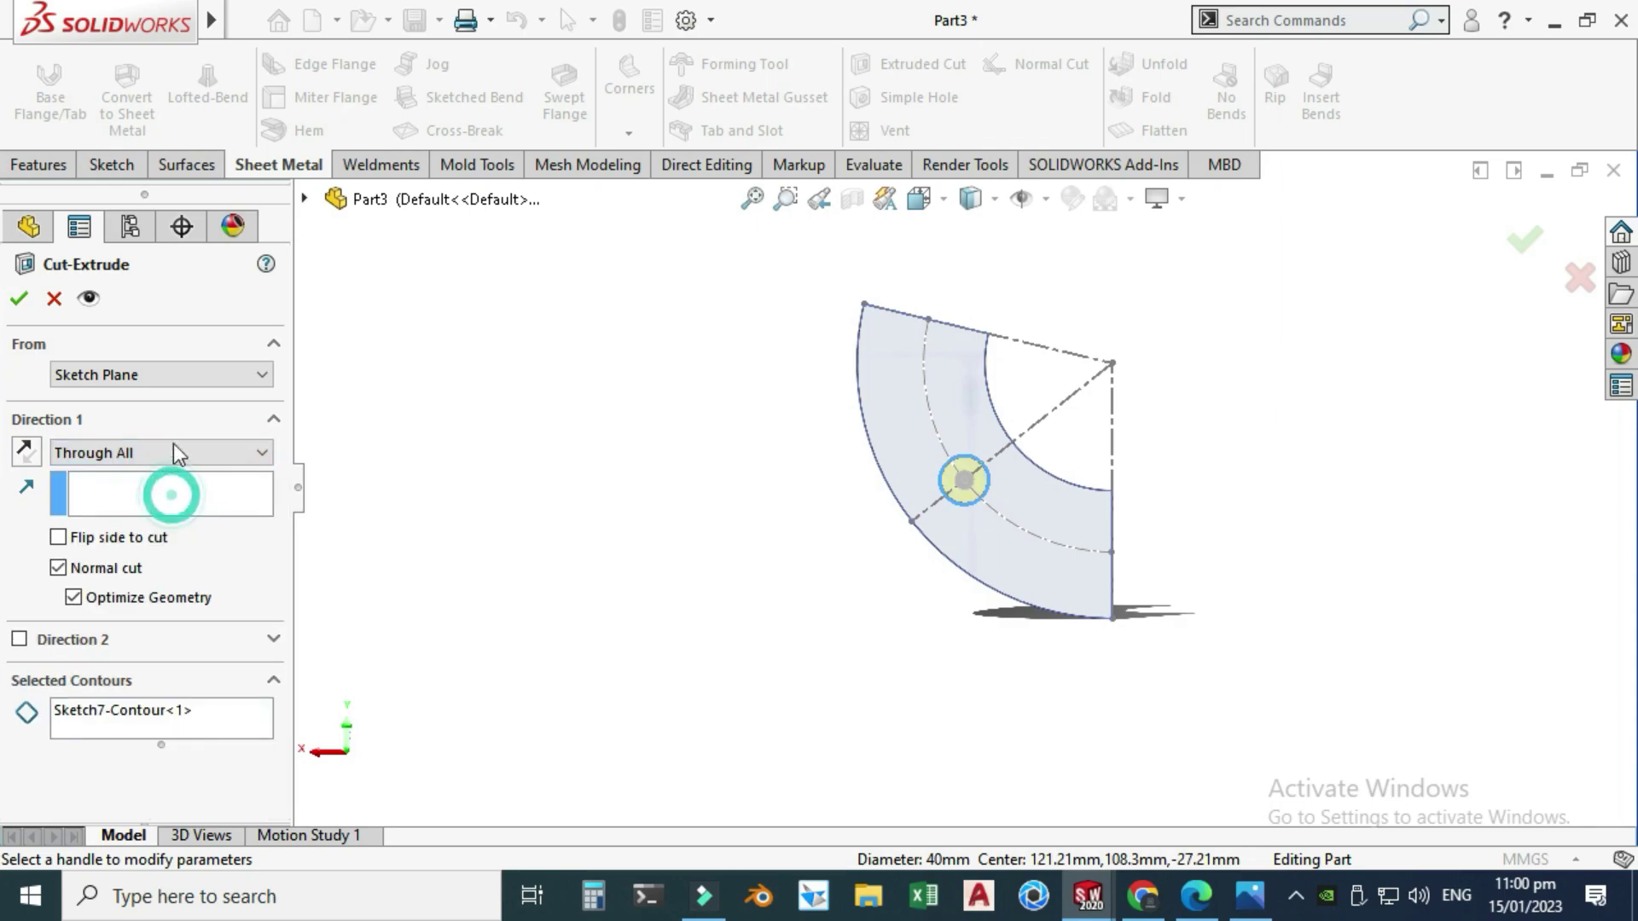
left_click(19, 298)
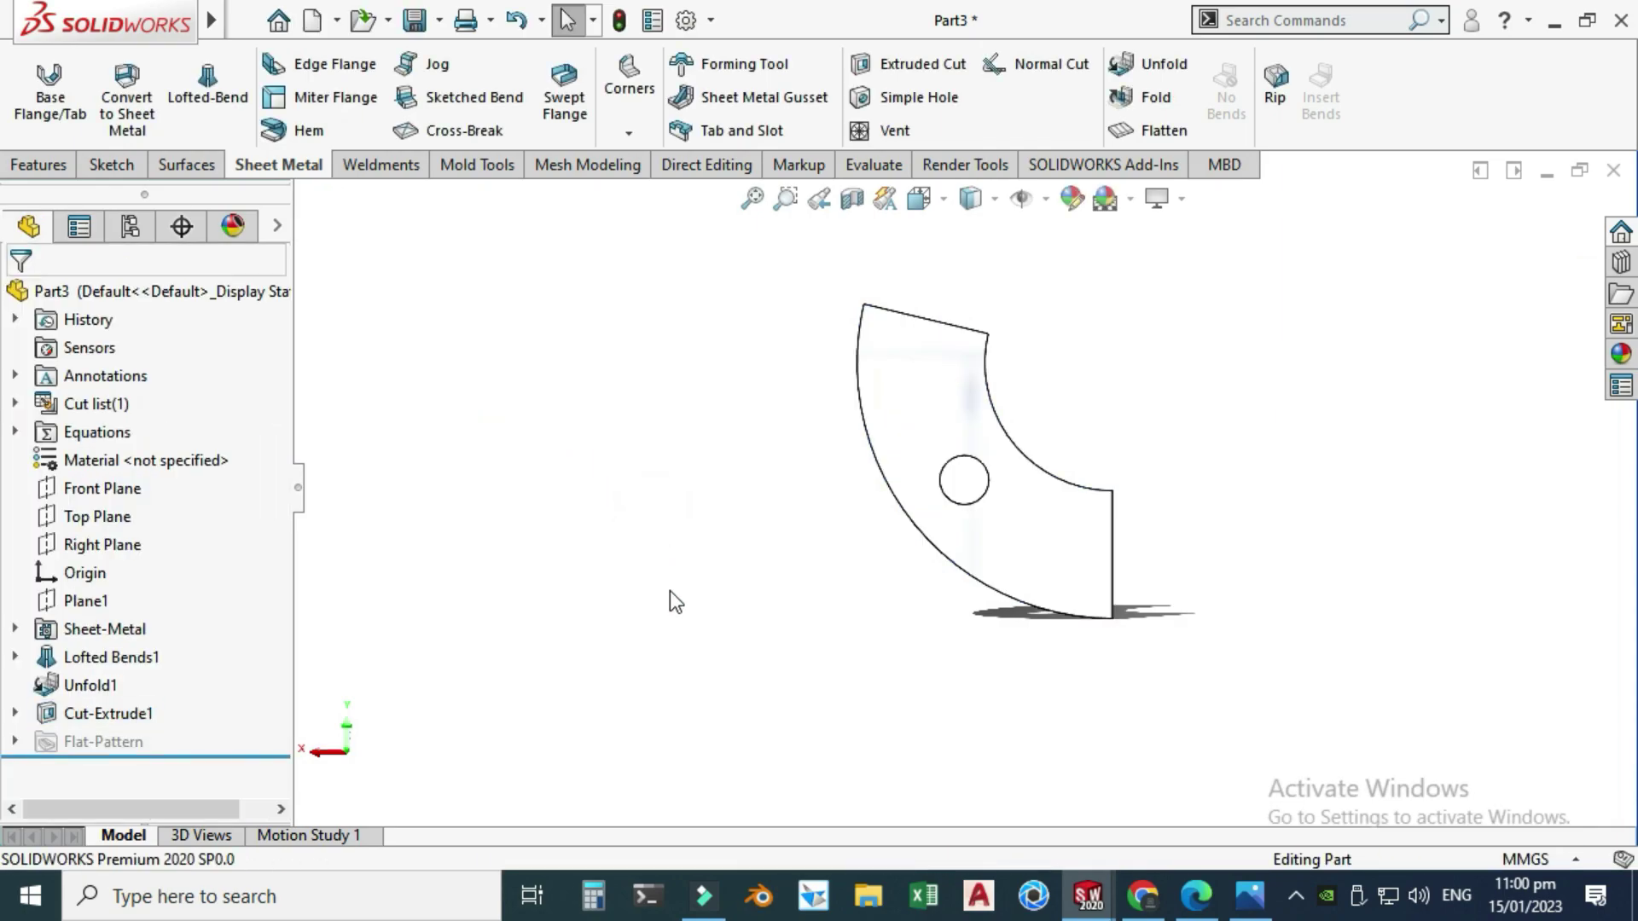
Refold the sheet into the cone with Fold, collecting all bends.
key("ctrl+8")
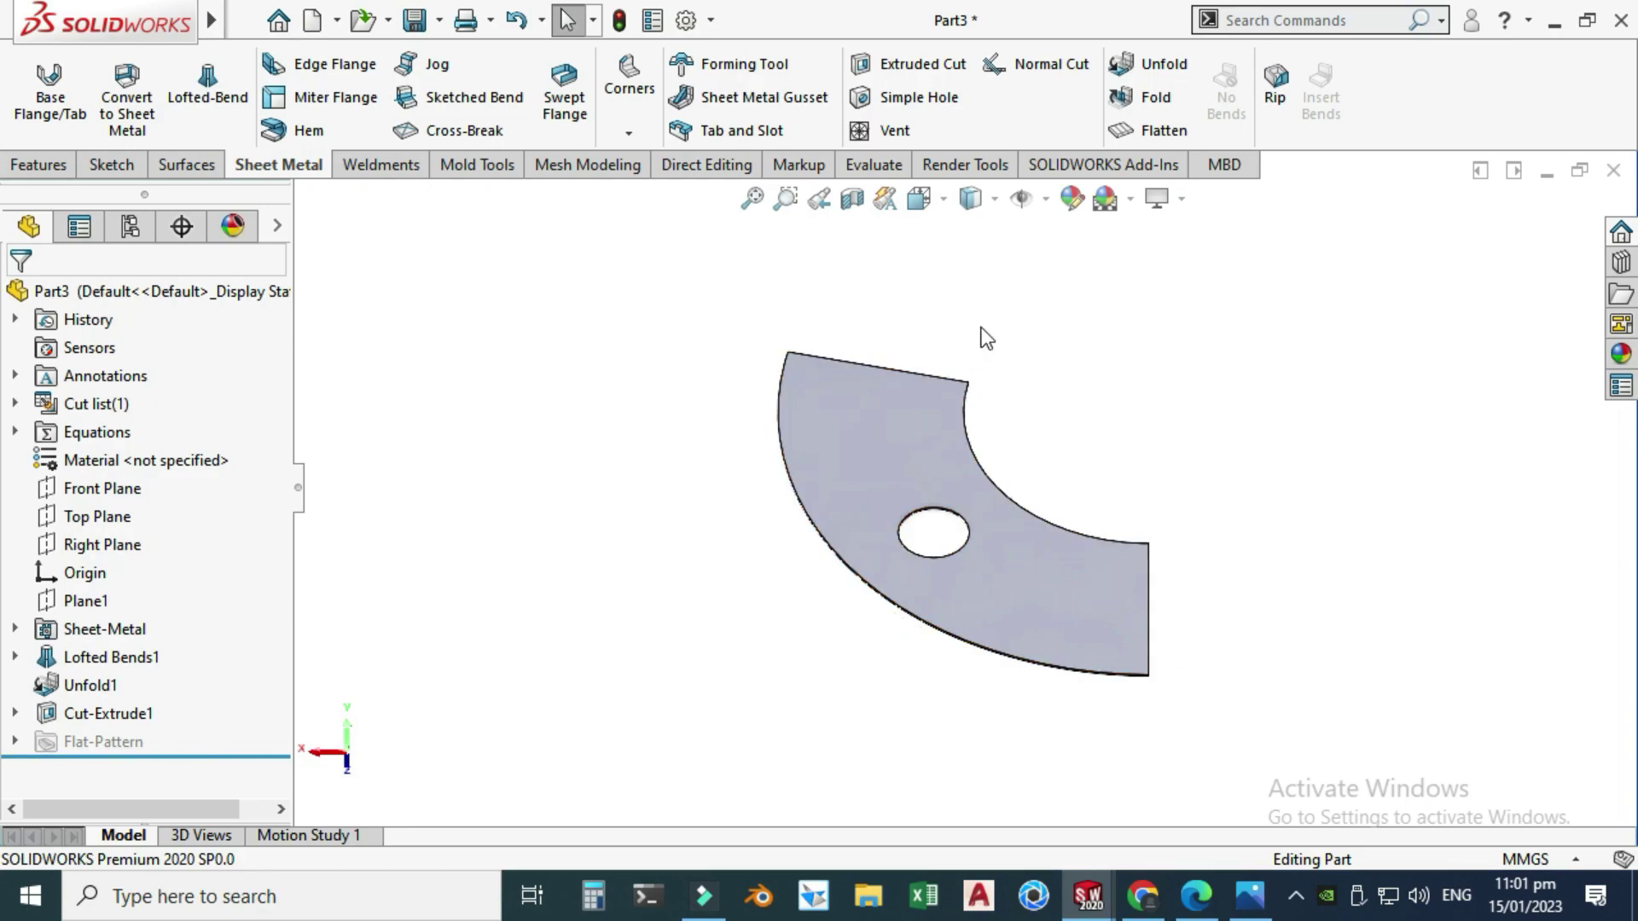
left_click(1153, 98)
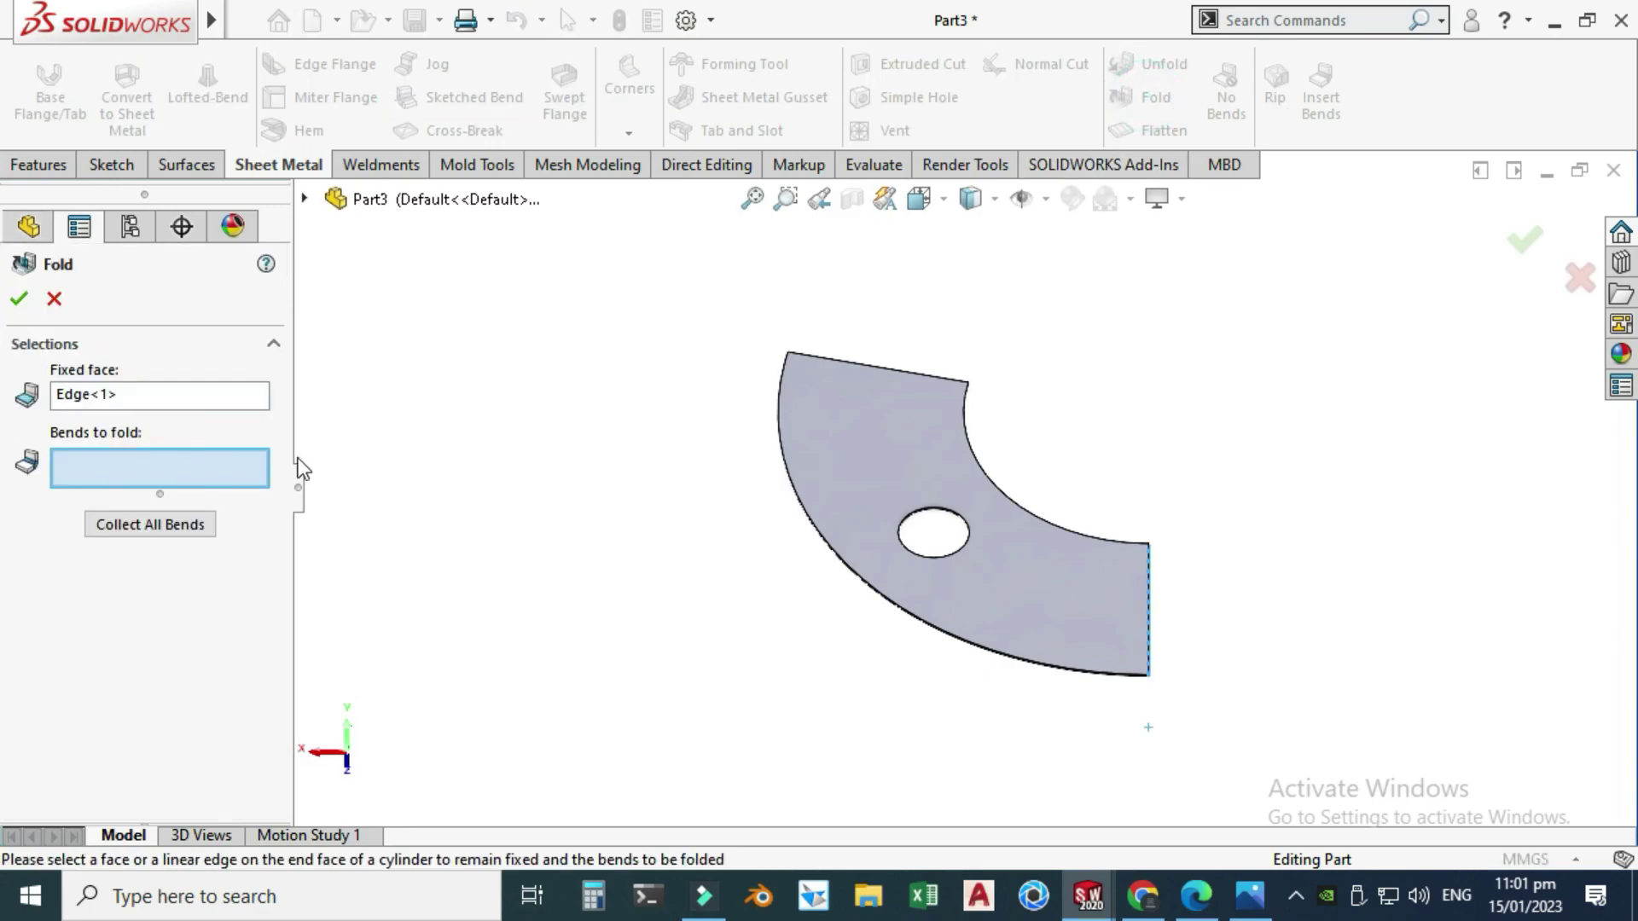
left_click(154, 524)
left_click(19, 298)
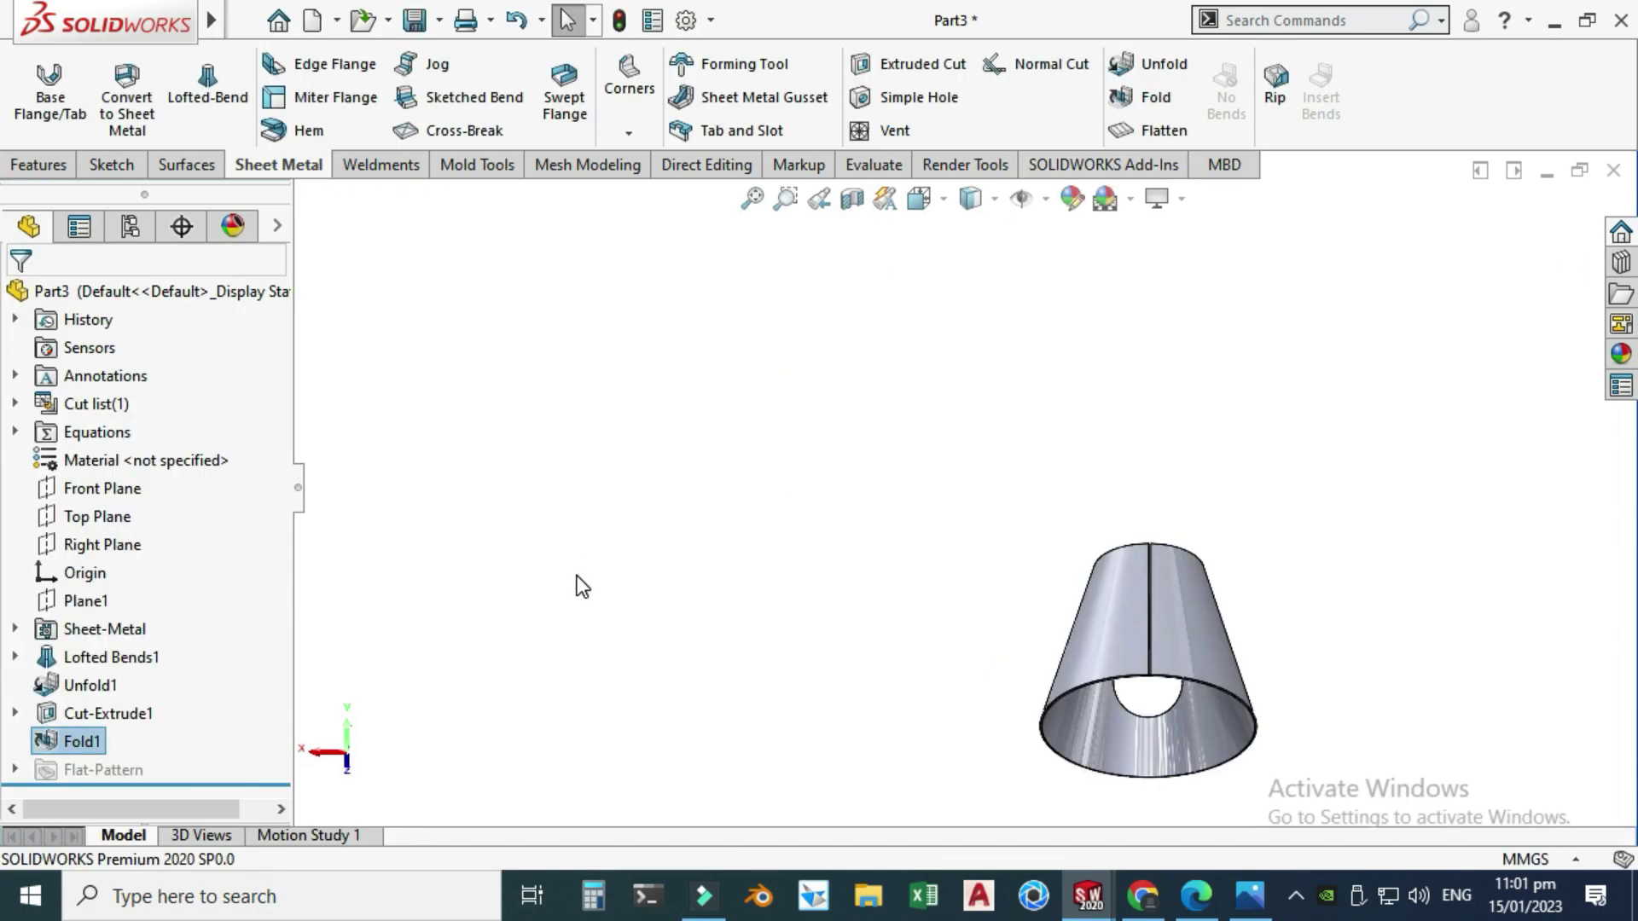
Orbit and fit the holed cone in the view to show the side hole.
right_click(863, 362)
left_click(907, 475)
left_click_drag(874, 501, 1247, 731)
key("f")
left_click_drag(927, 580, 994, 453)
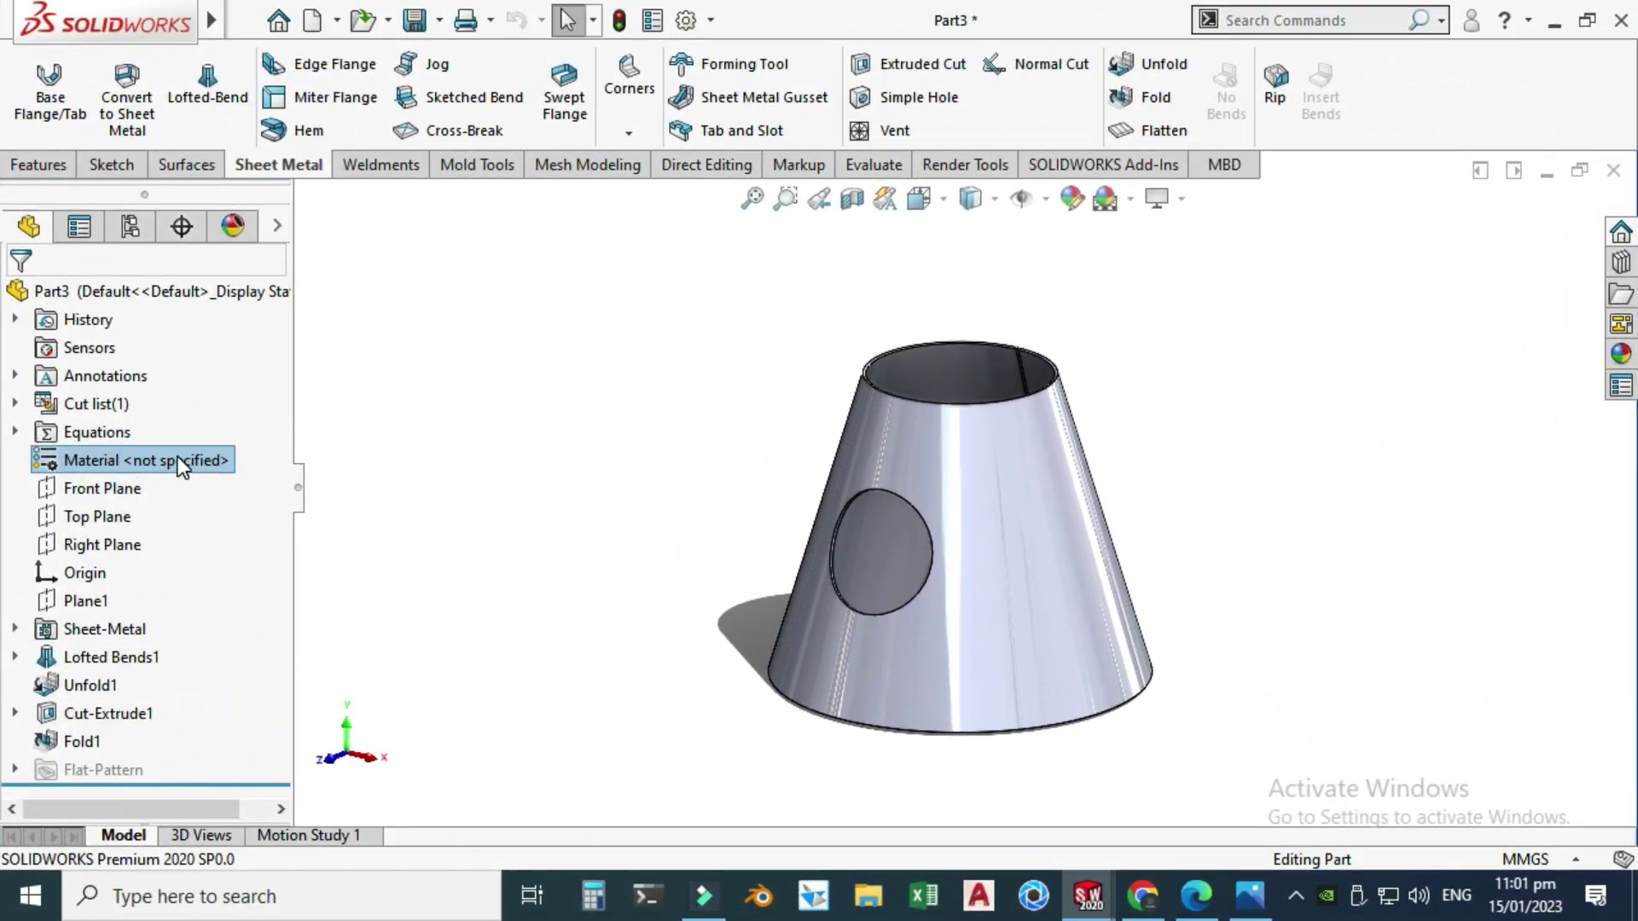
Assign Plain Carbon Steel as the part material and orbit to view the steel cone's hole.
right_click(177, 461)
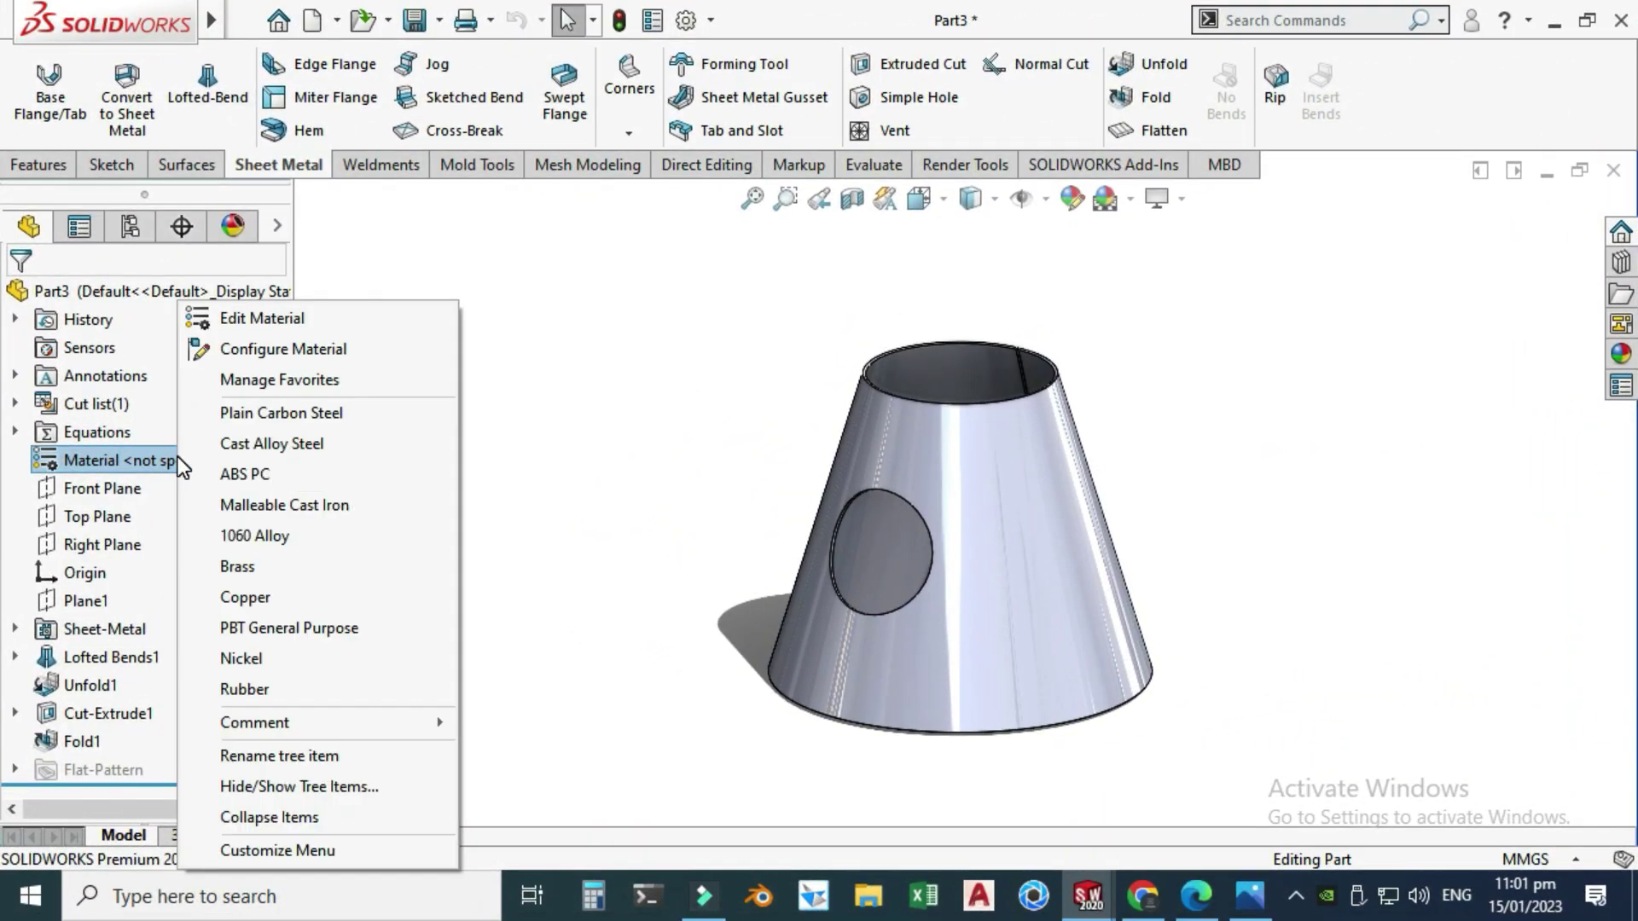
left_click(263, 413)
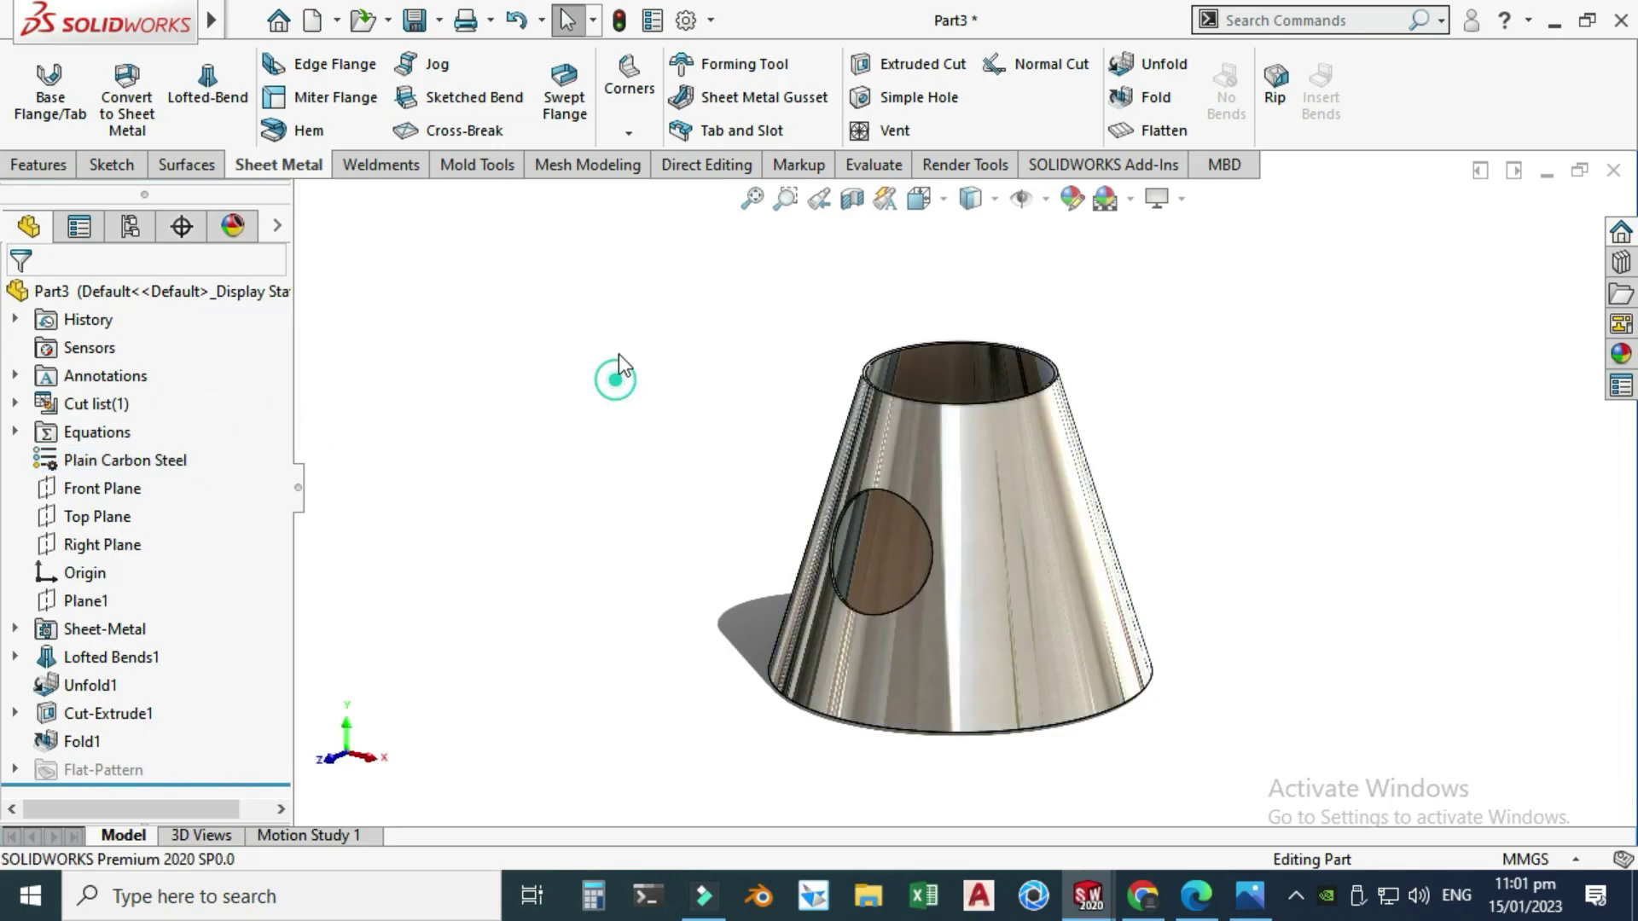
right_click(616, 358)
left_click(657, 422)
left_click_drag(658, 421, 1109, 233)
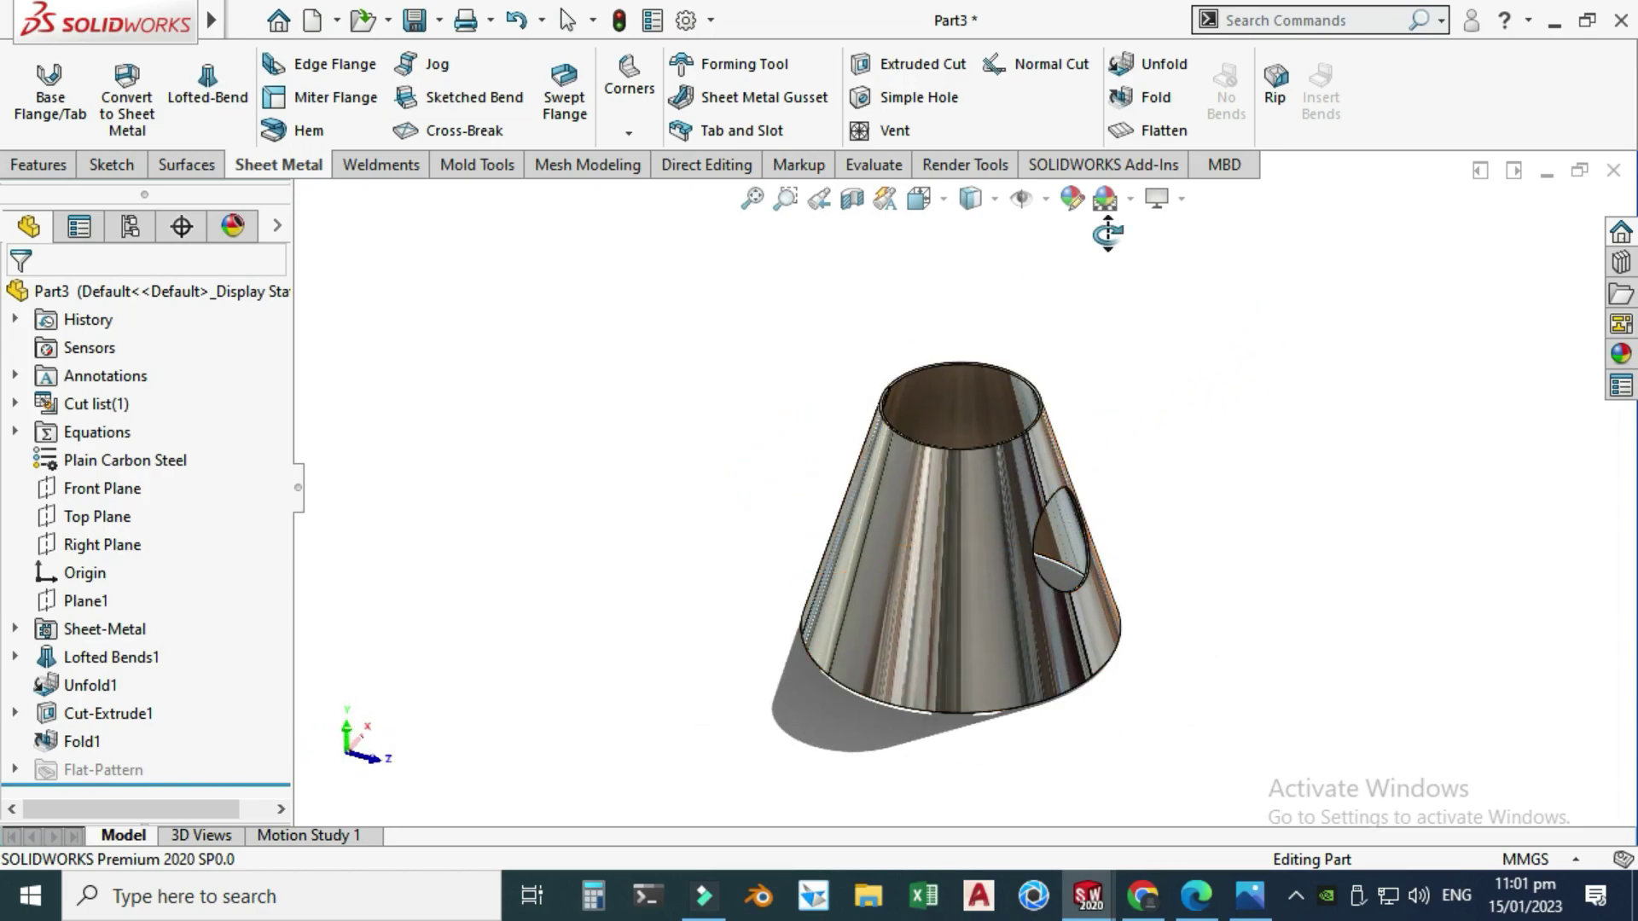
Flatten the cone to its flat sector pattern and switch to Rotate View to inspect it.
left_click(1162, 130)
right_click(1099, 323)
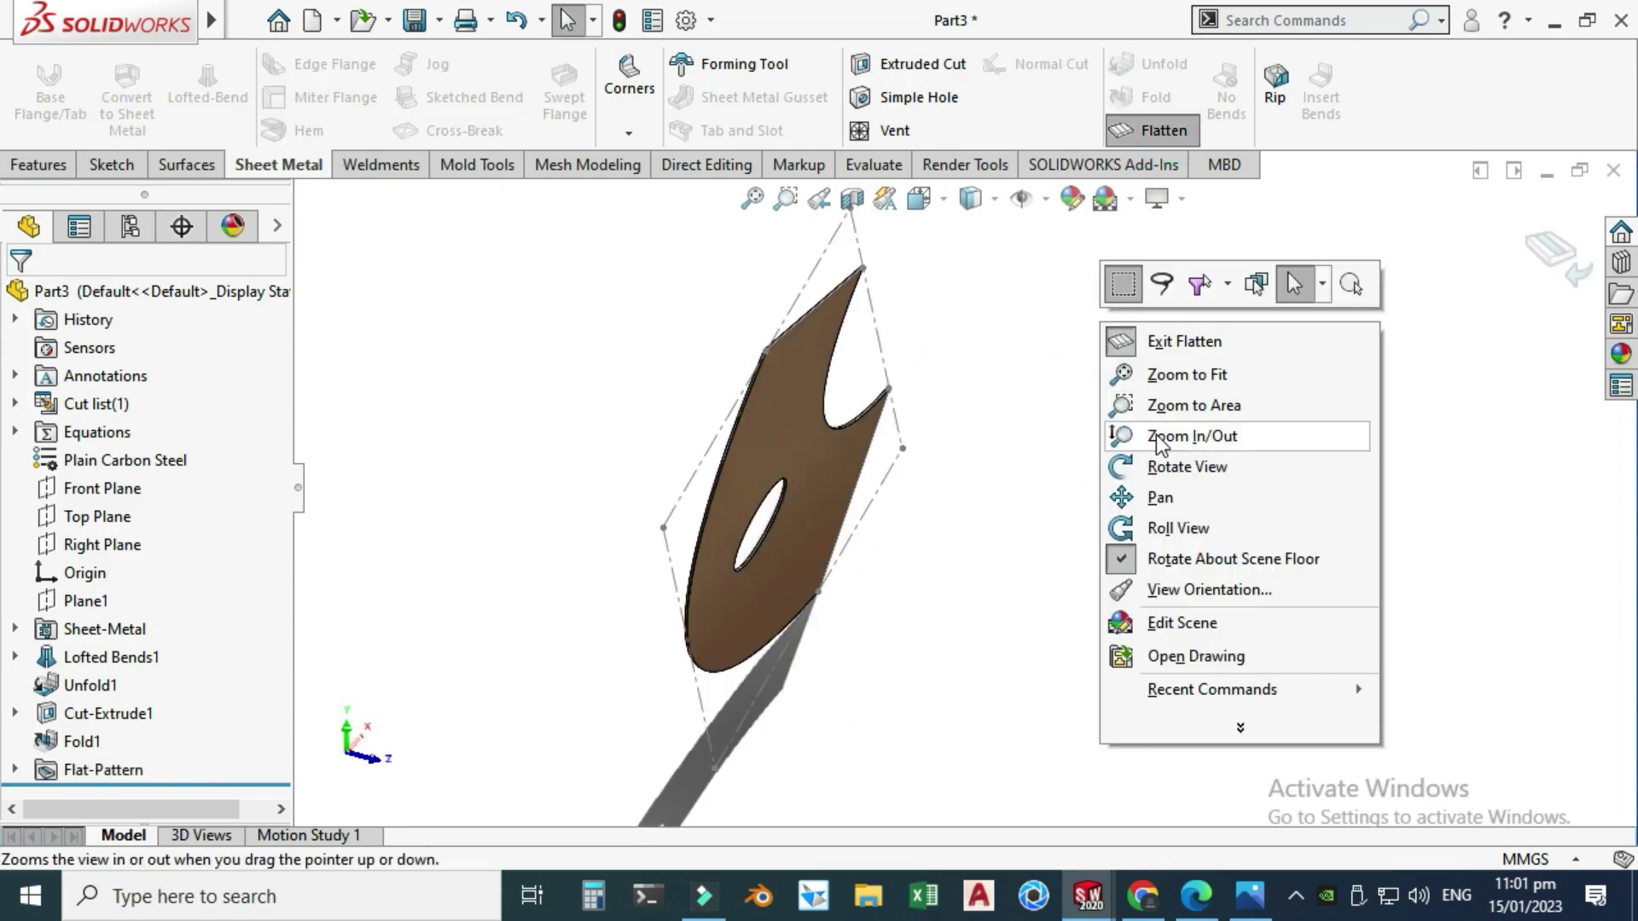
left_click(1159, 466)
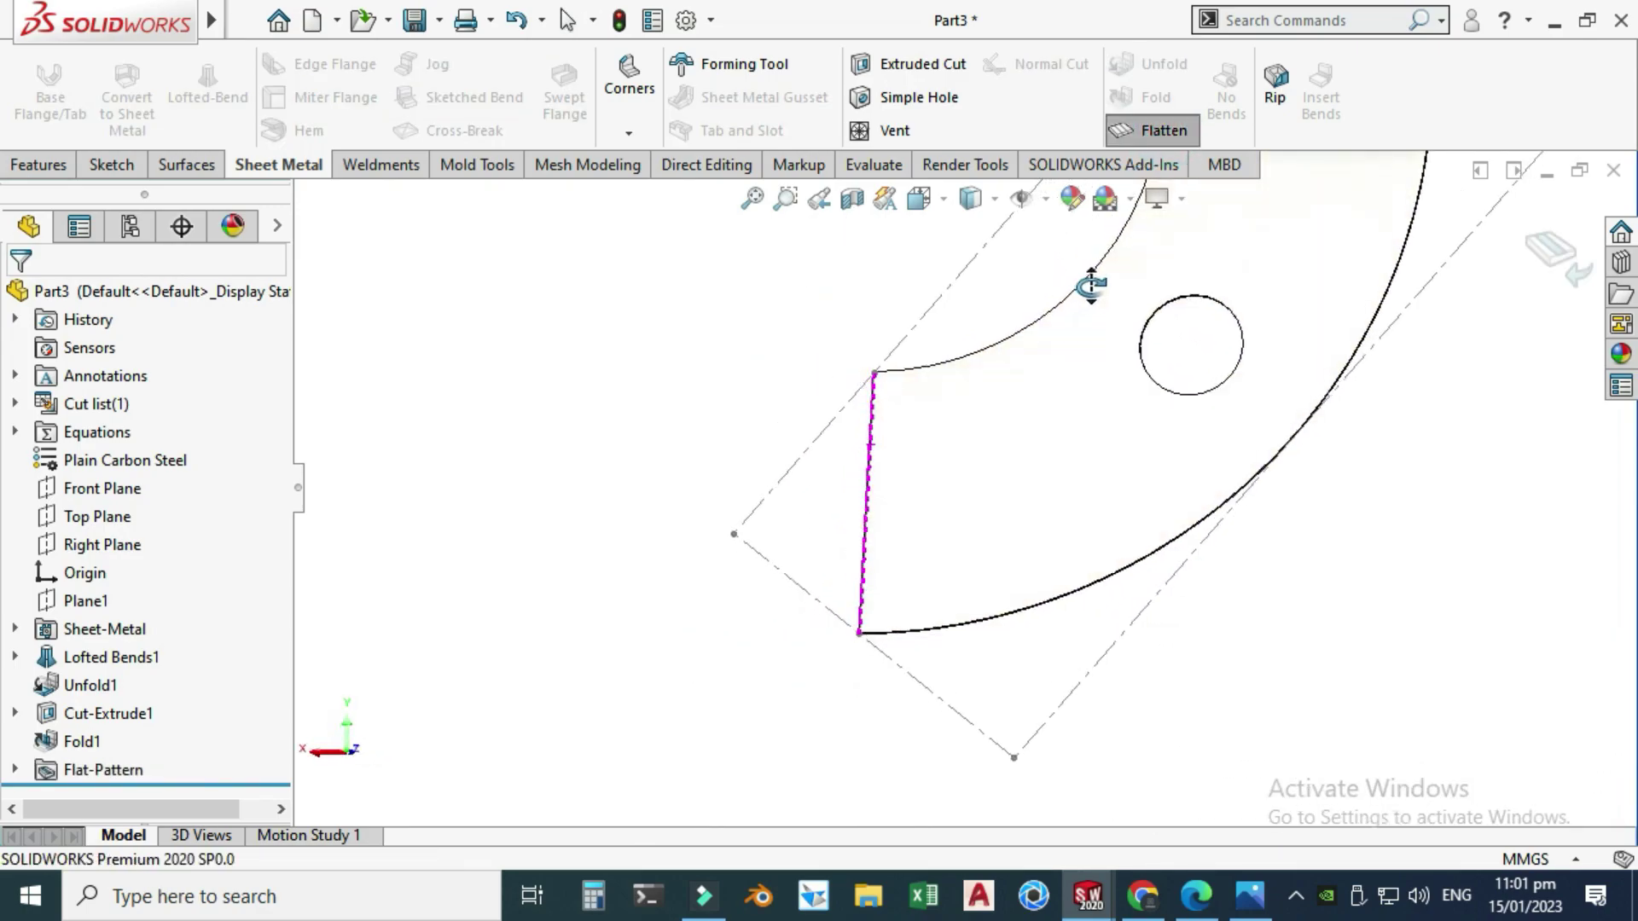